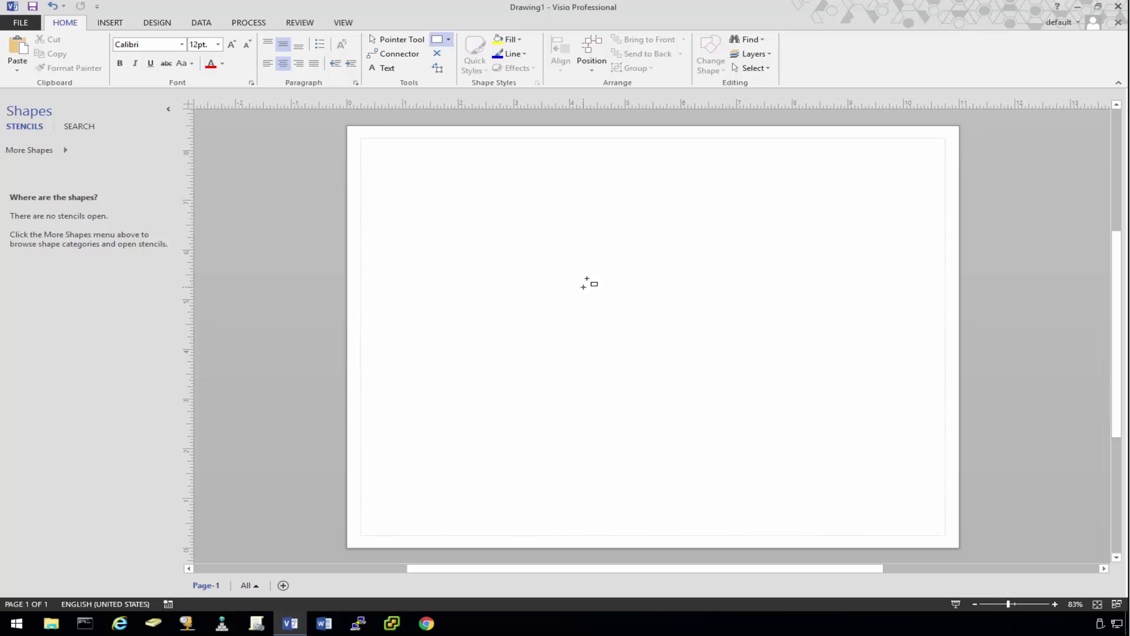
Step: Draw a rectangle near the page centre labelled pFSense
left_click_drag(591, 274, 702, 300)
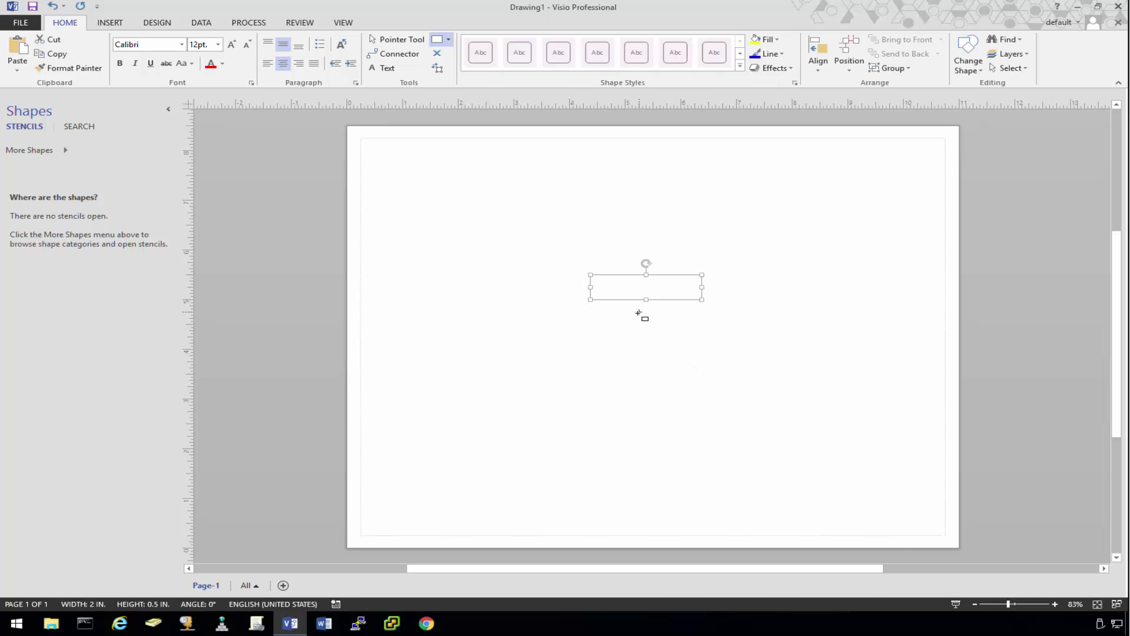
type("pFSense")
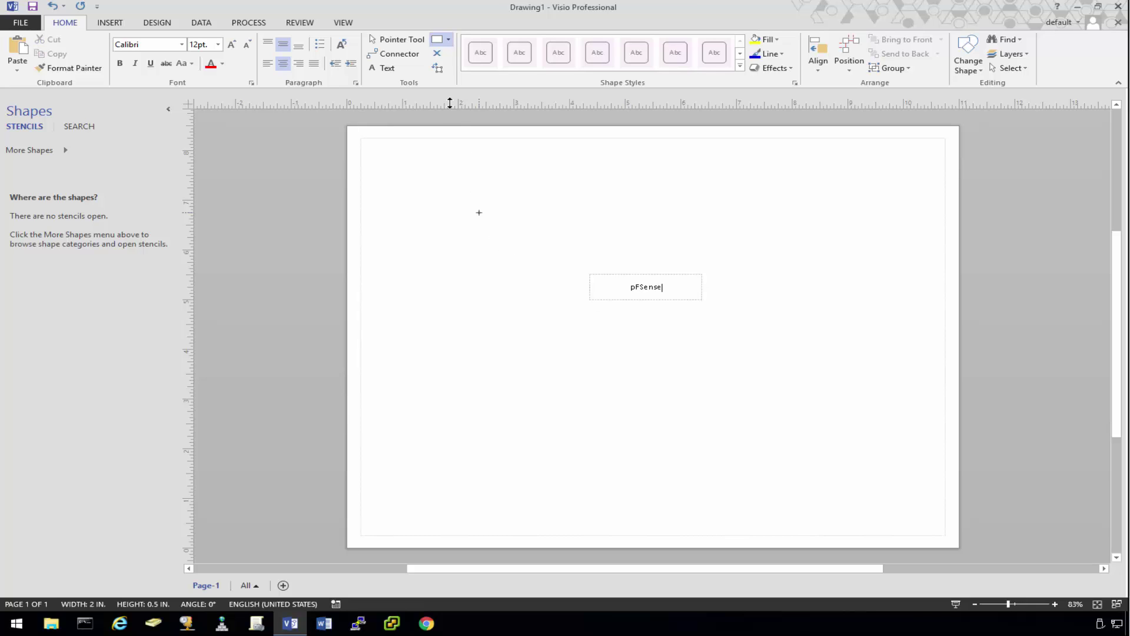
left_click(396, 40)
Step: Add a free text label 'Root CA' just below the pFSense box
left_click(387, 69)
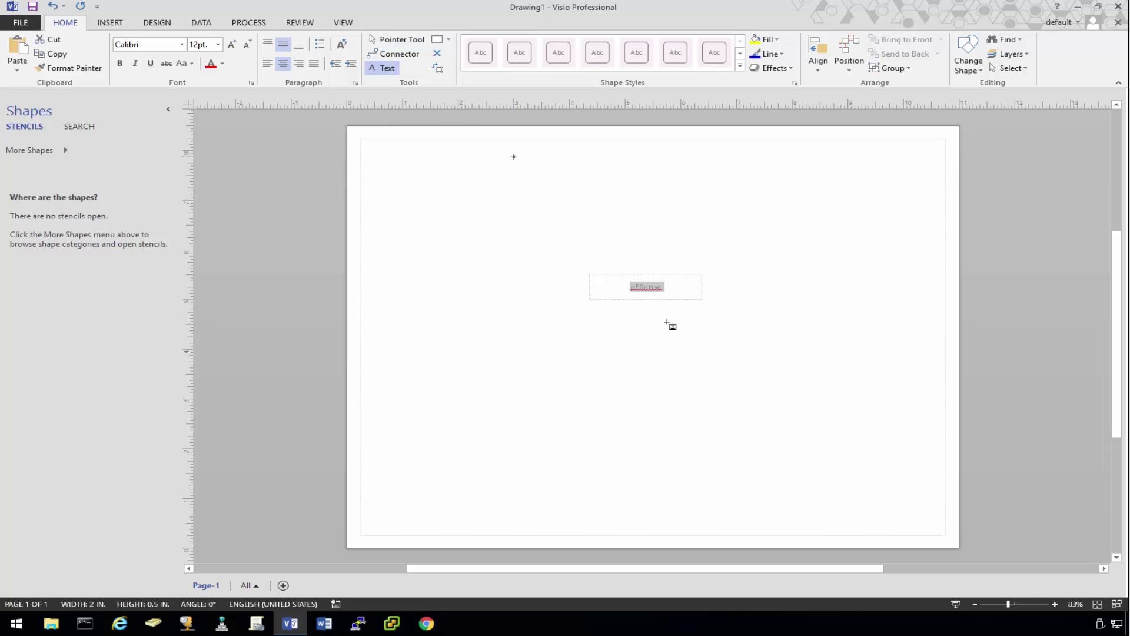
left_click(642, 327)
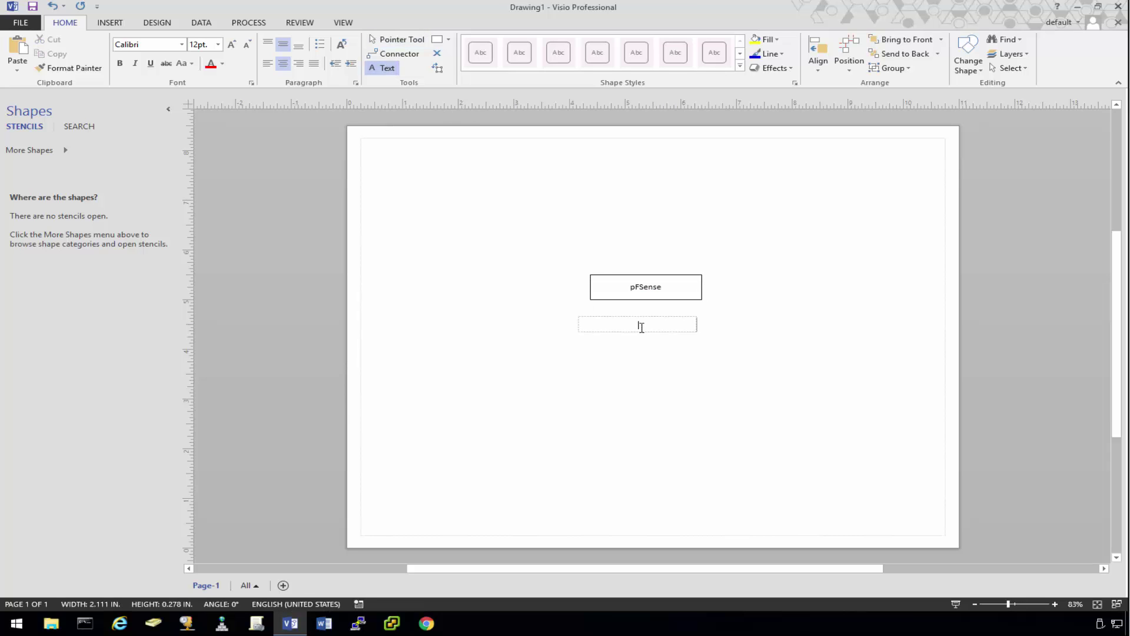
type("Root CA")
left_click(400, 40)
Step: Place Root CA under pFSense, then duplicate it and retype the aligned copy as Intermediate CA
left_click_drag(649, 324, 655, 314)
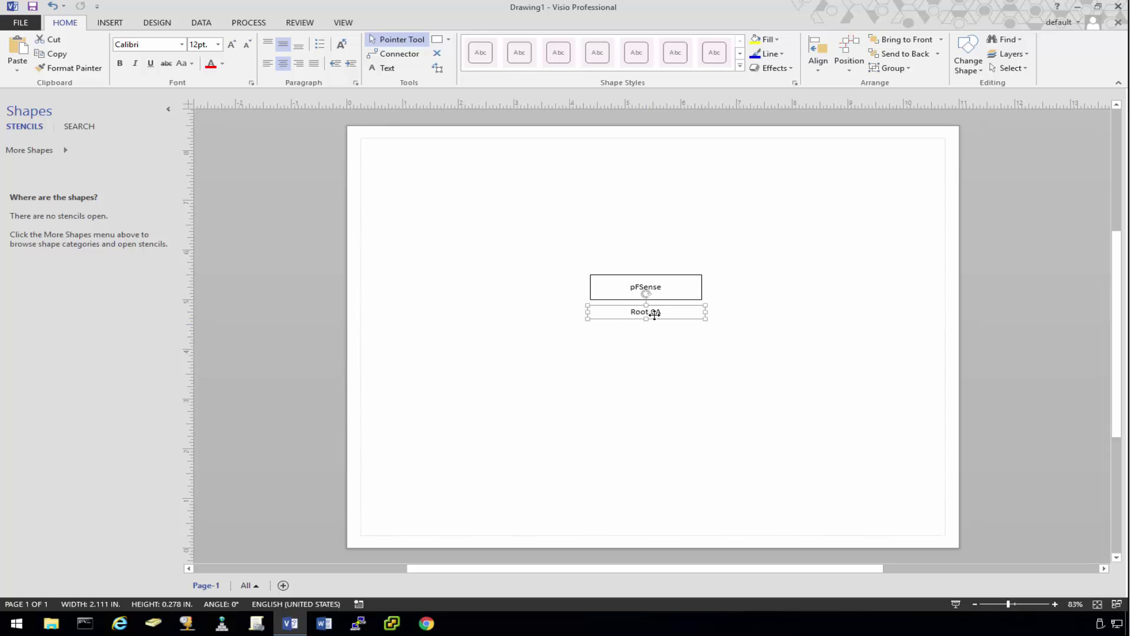
key("ctrl+d")
key("ctrl+d")
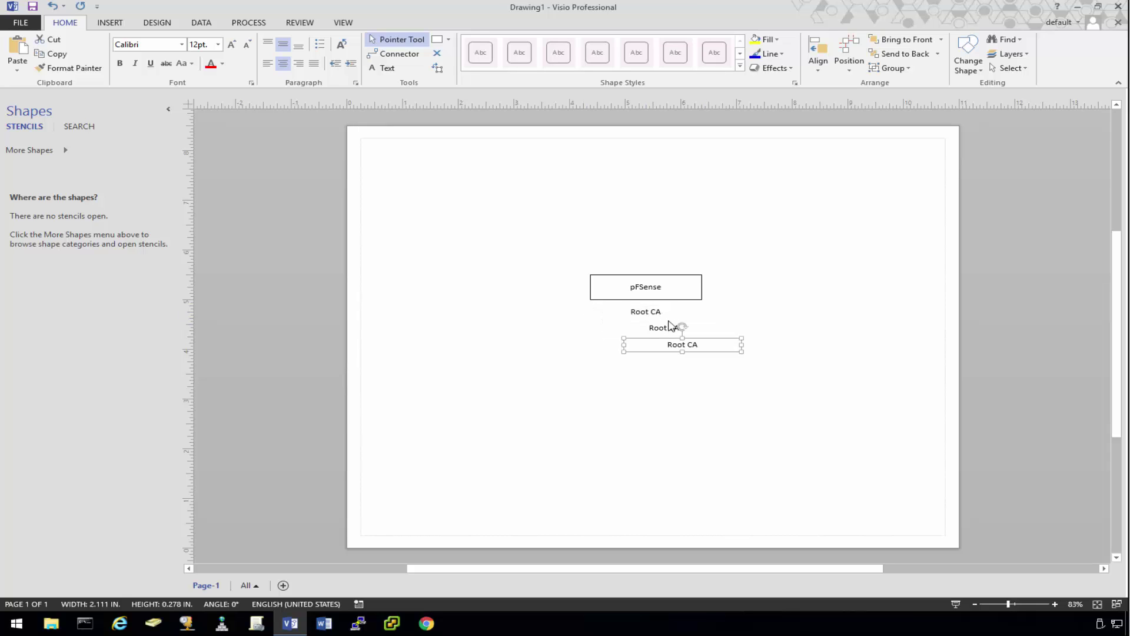
left_click(663, 329)
left_click_drag(664, 328, 644, 331)
double_click(641, 330)
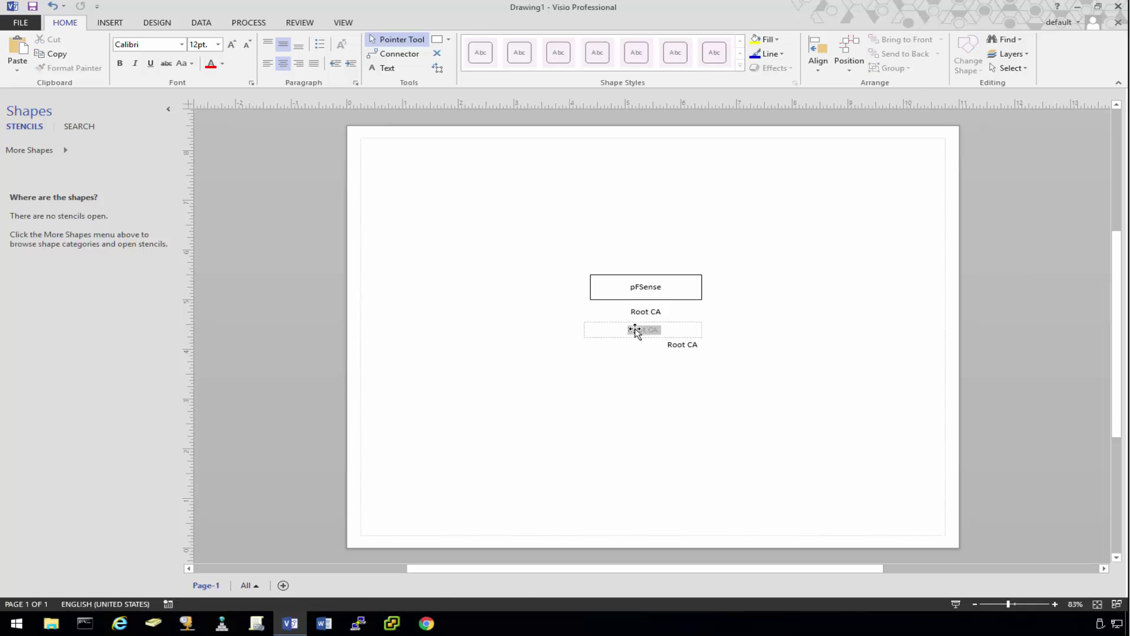
left_click(650, 334)
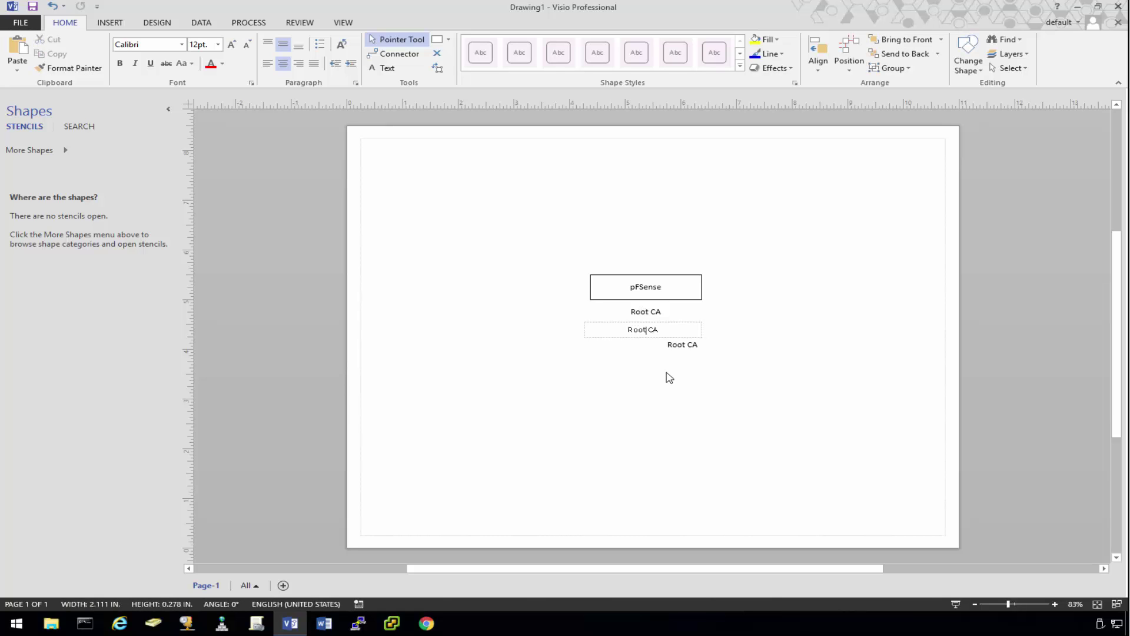
key("shift+Home")
type("Intermediate")
left_click(638, 381)
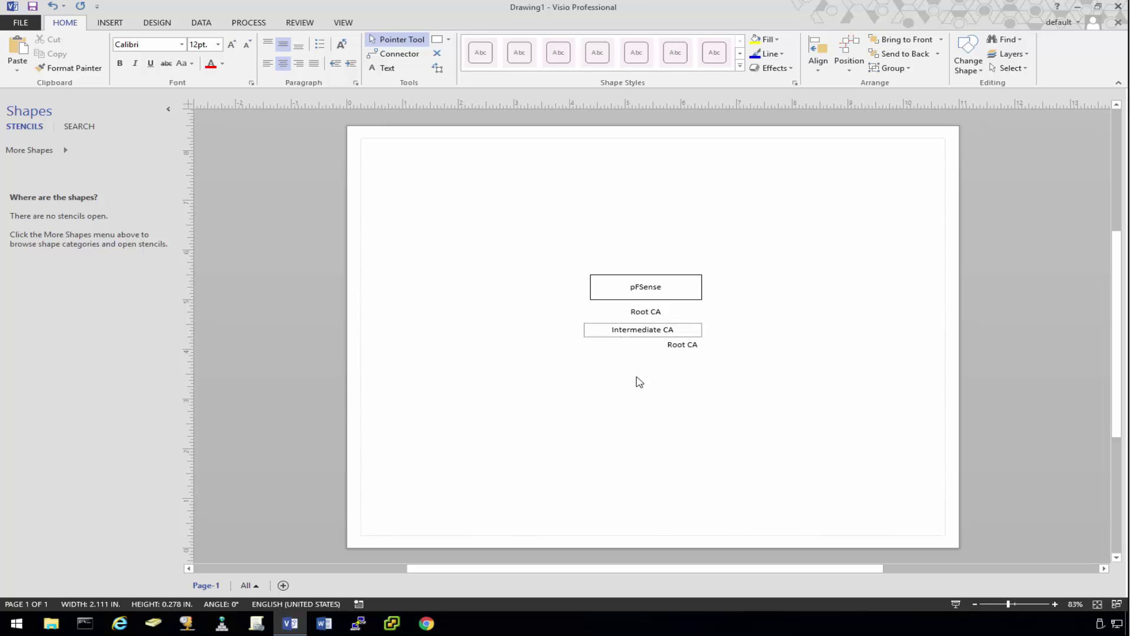
Step: Move the remaining copy under Intermediate CA and retype it as Website
left_click(664, 331)
left_click(682, 346)
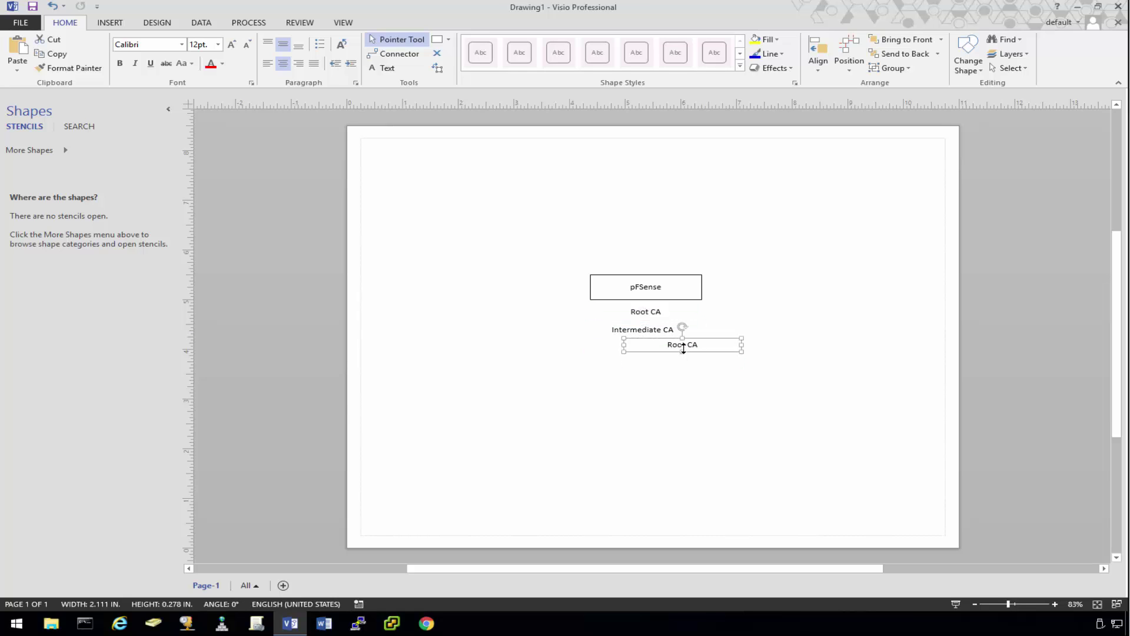
left_click_drag(682, 348, 656, 350)
double_click(655, 349)
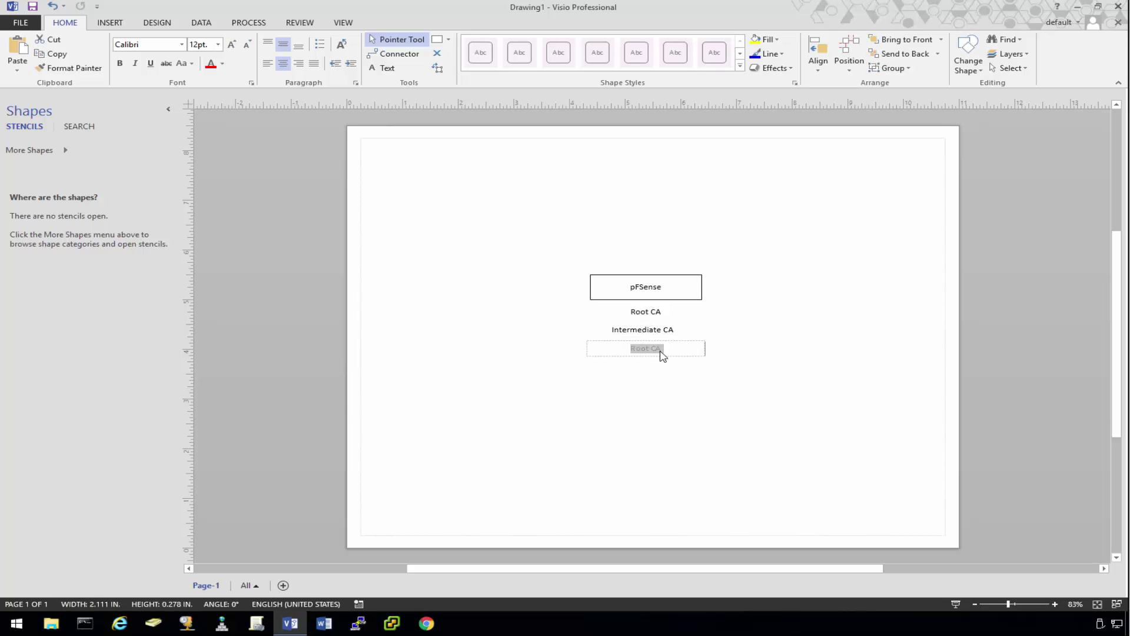
type("Website")
left_click(642, 412)
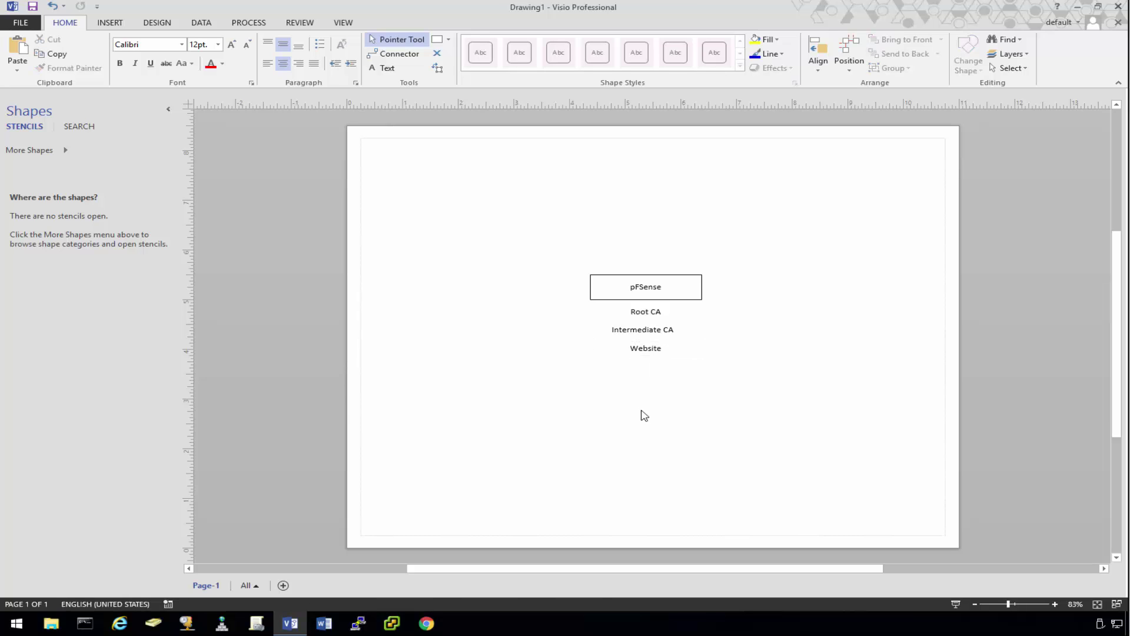
left_click(644, 351)
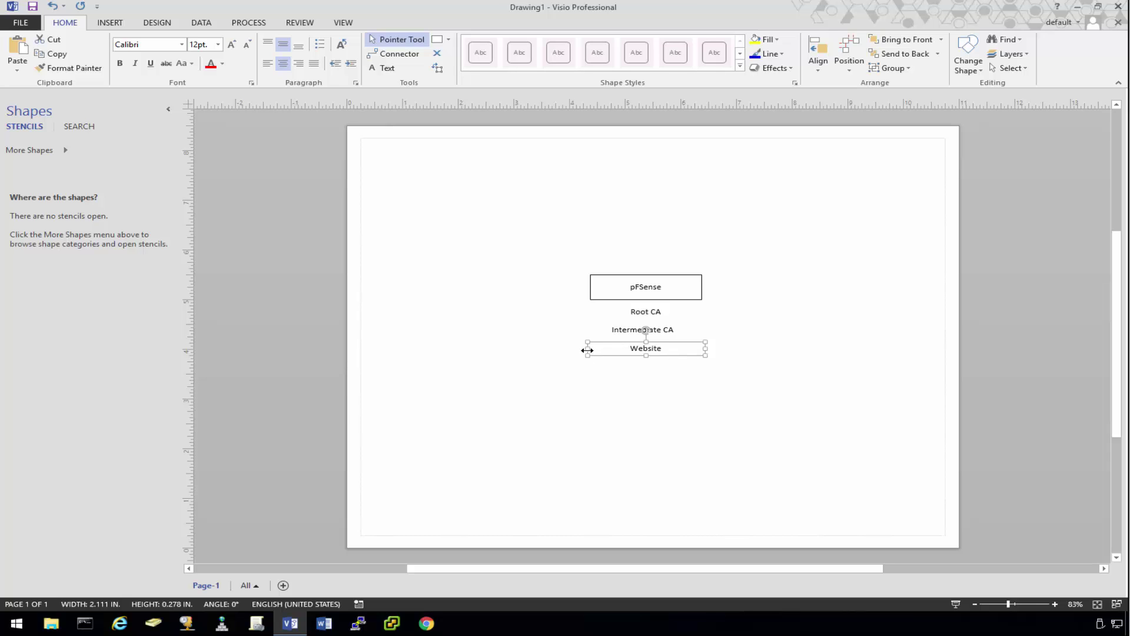
left_click(646, 404)
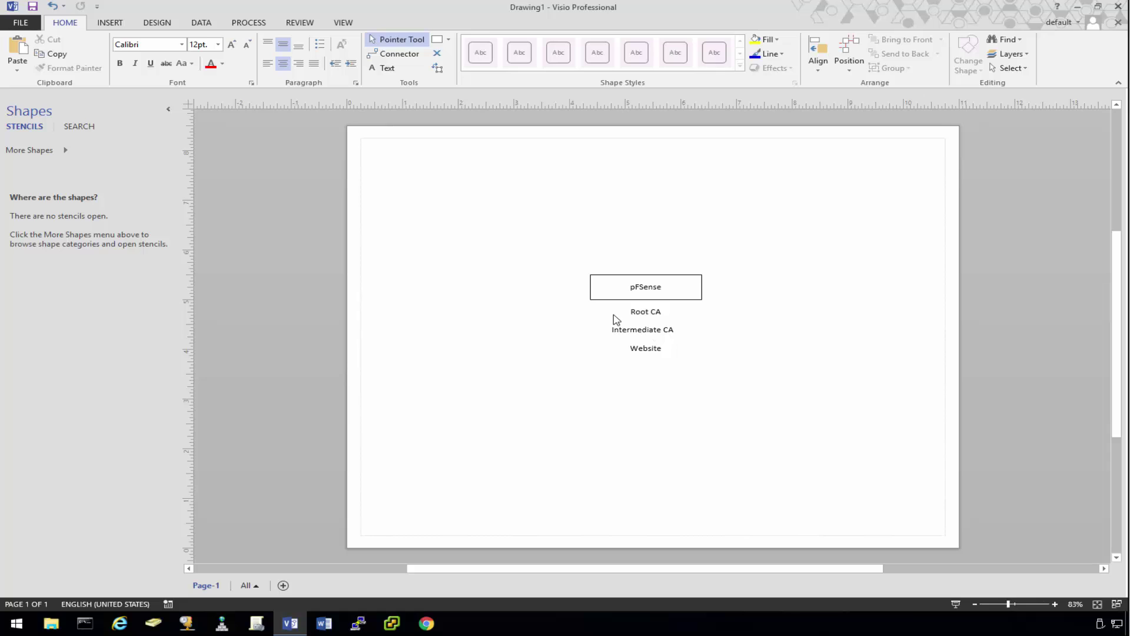
left_click(651, 316)
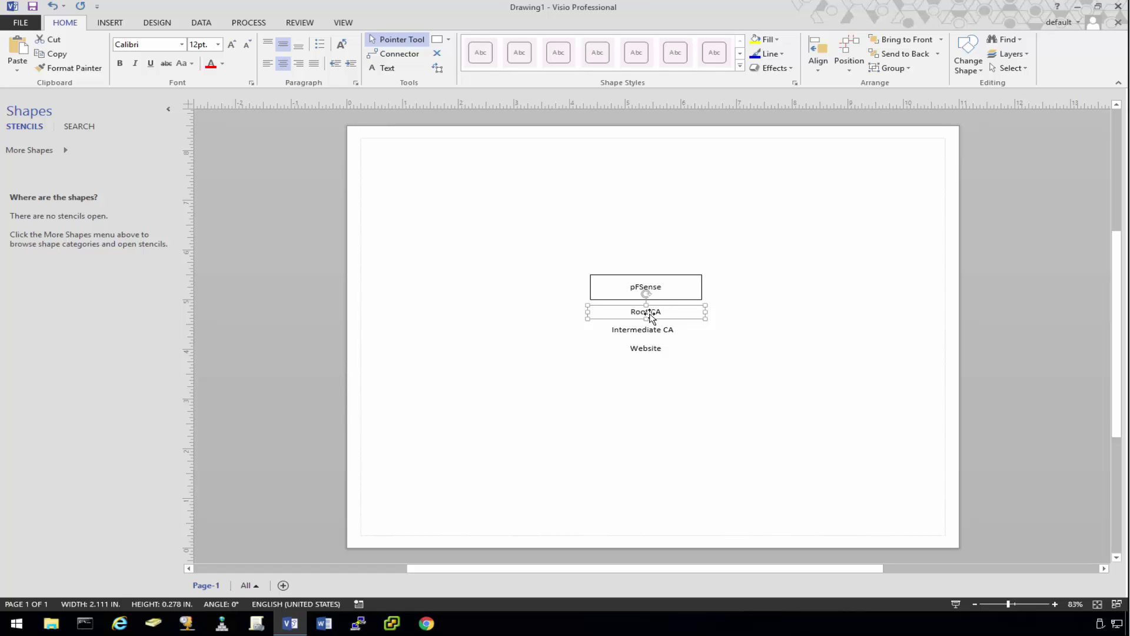
left_click(627, 333)
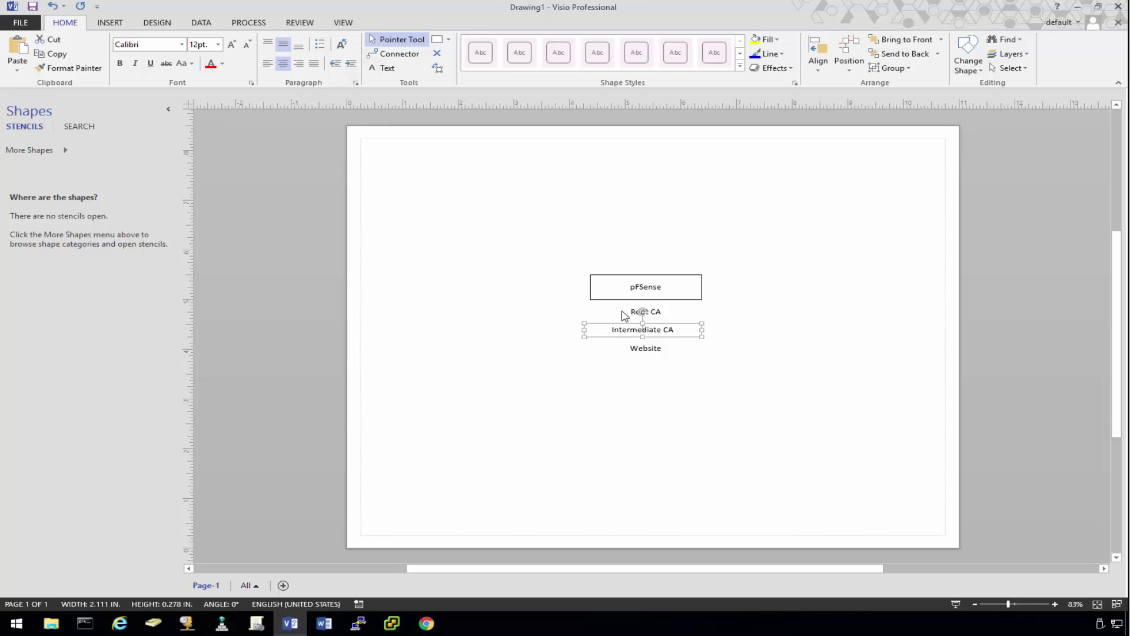
left_click(634, 312)
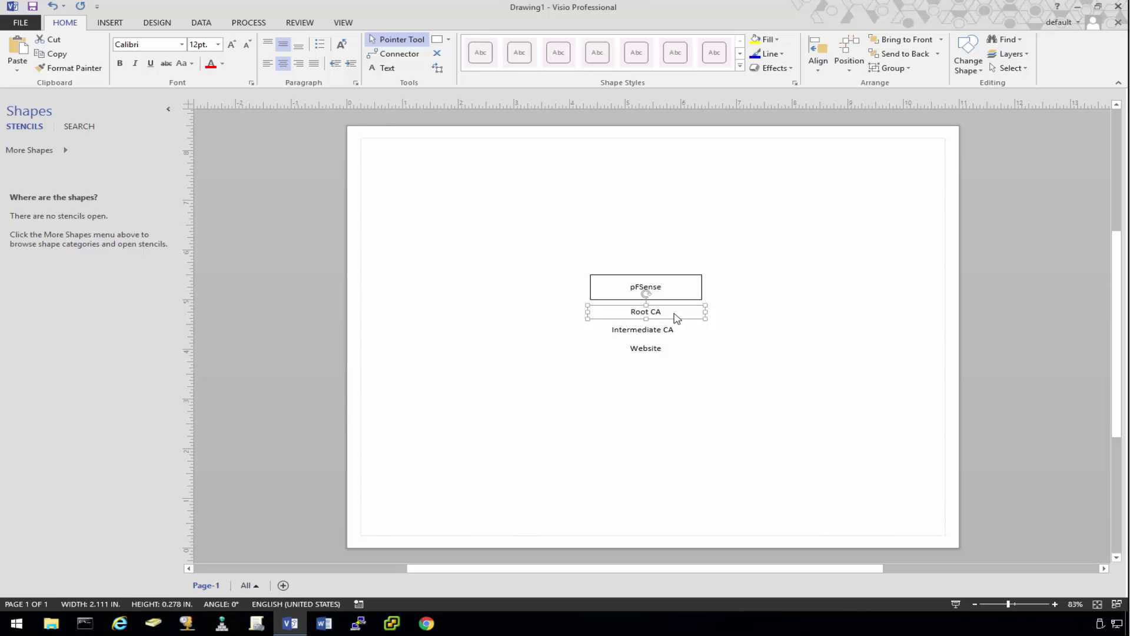
left_click(666, 331)
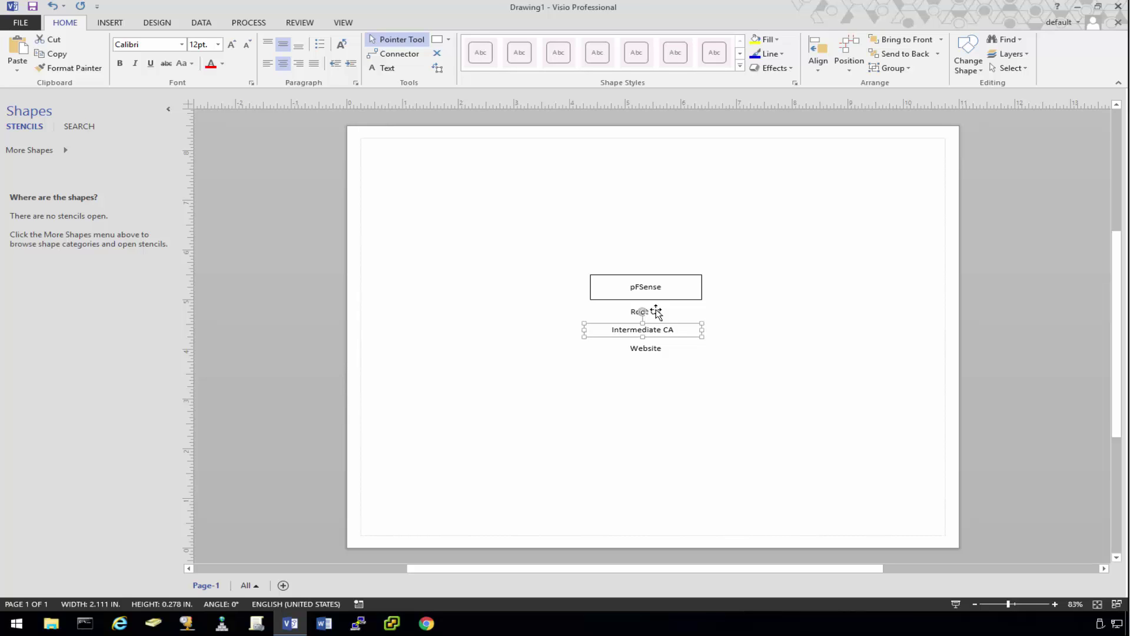
left_click(657, 312)
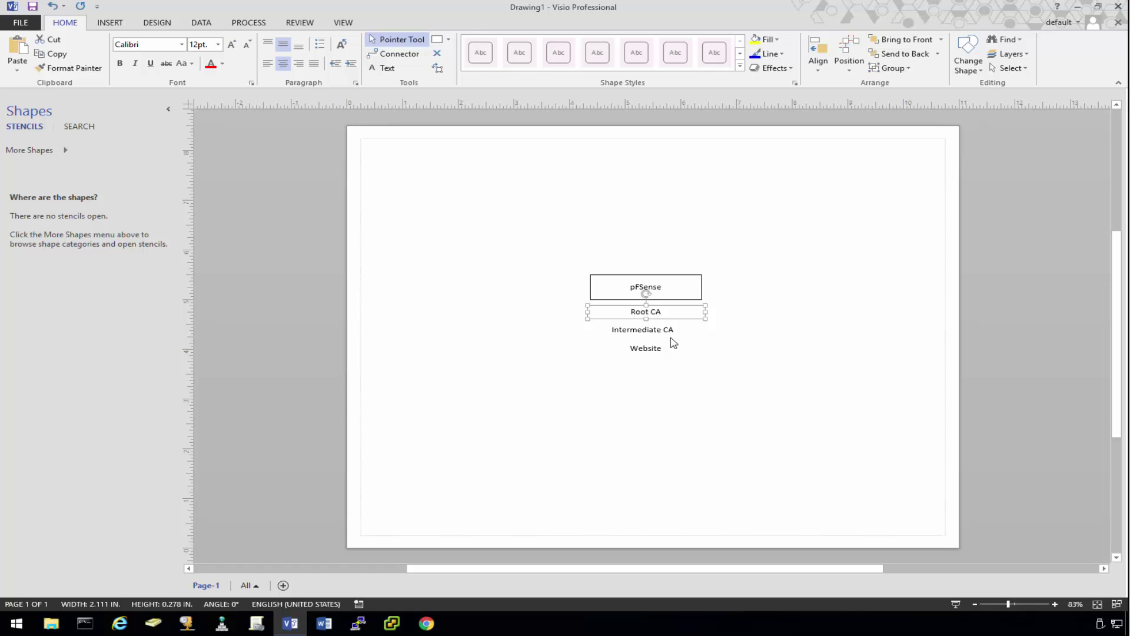
left_click(669, 328)
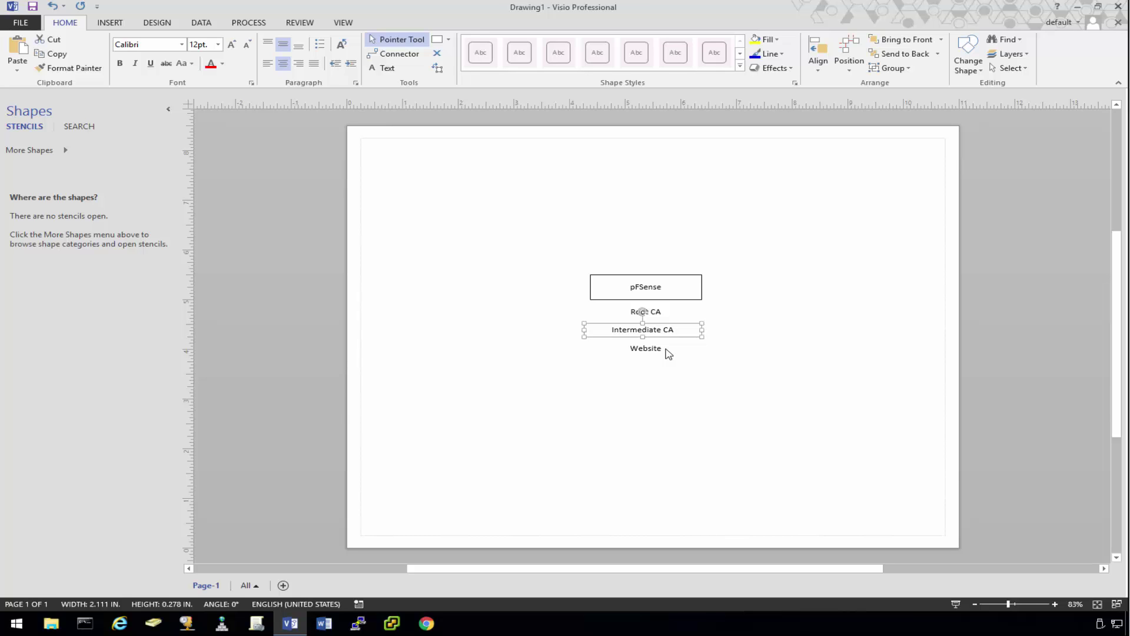
left_click(643, 350)
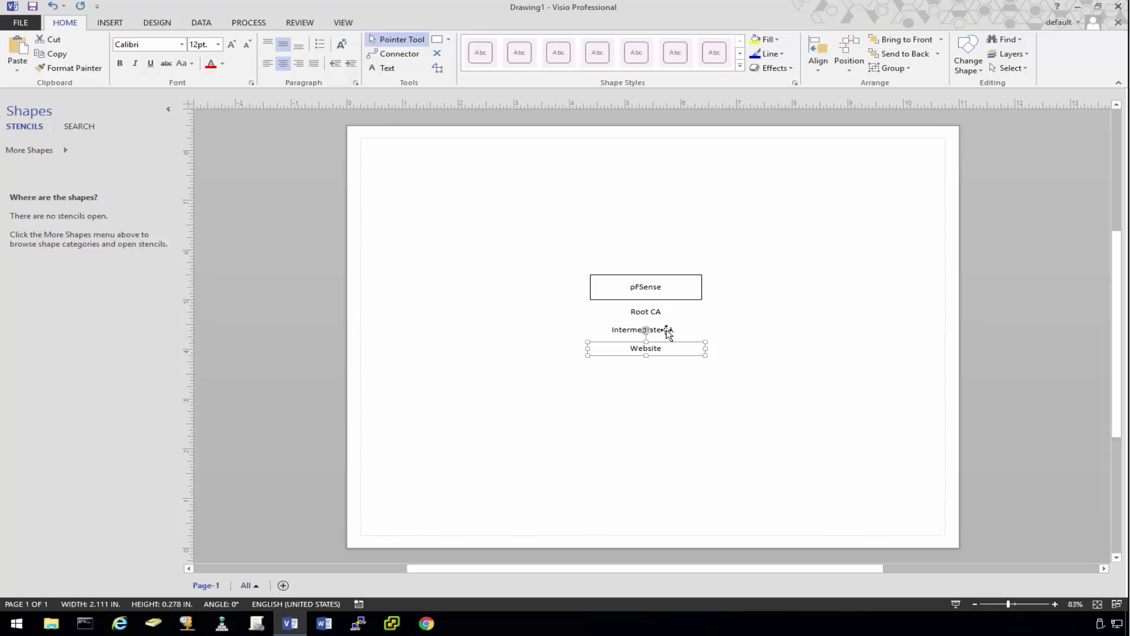
left_click(436, 147)
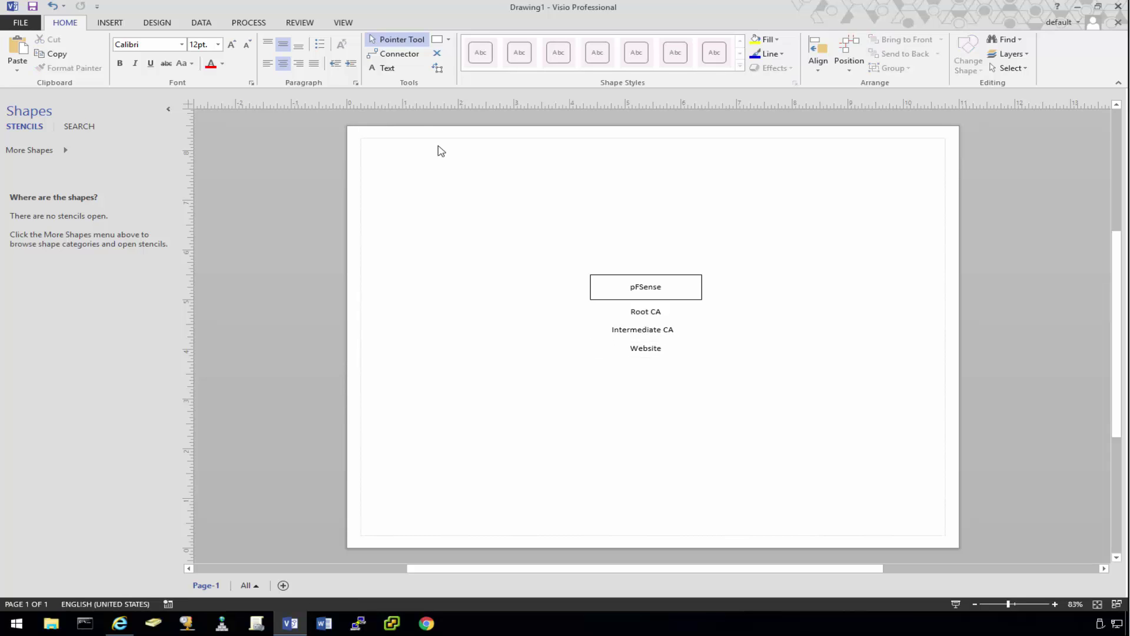
left_click(437, 39)
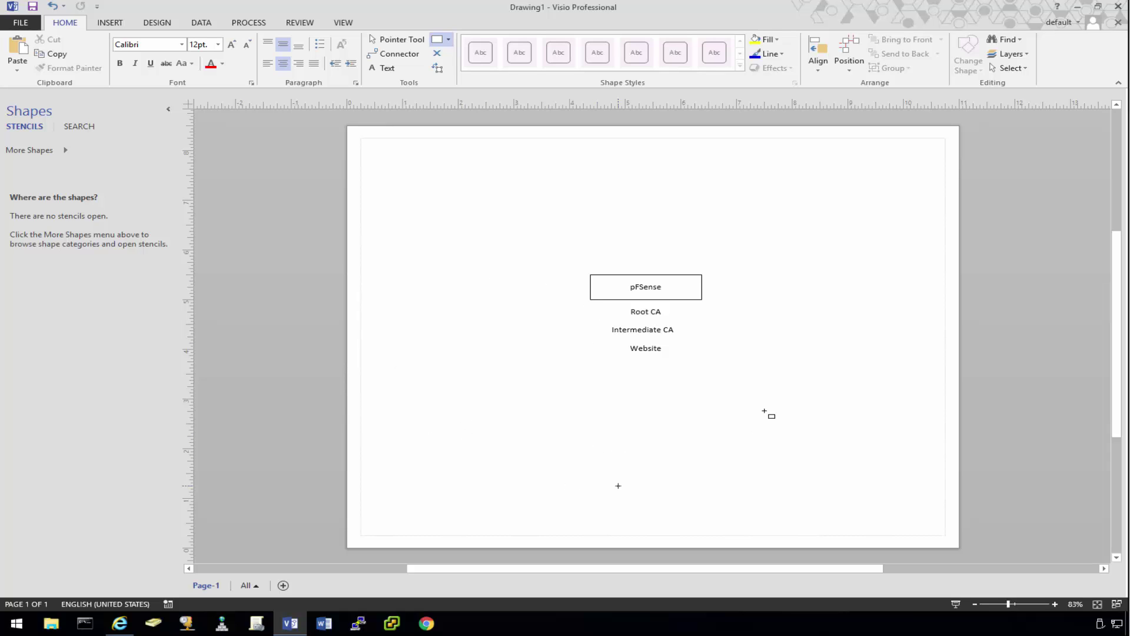
Step: Draw a box labelled 10 to the right of pFSense
left_click_drag(772, 300, 841, 331)
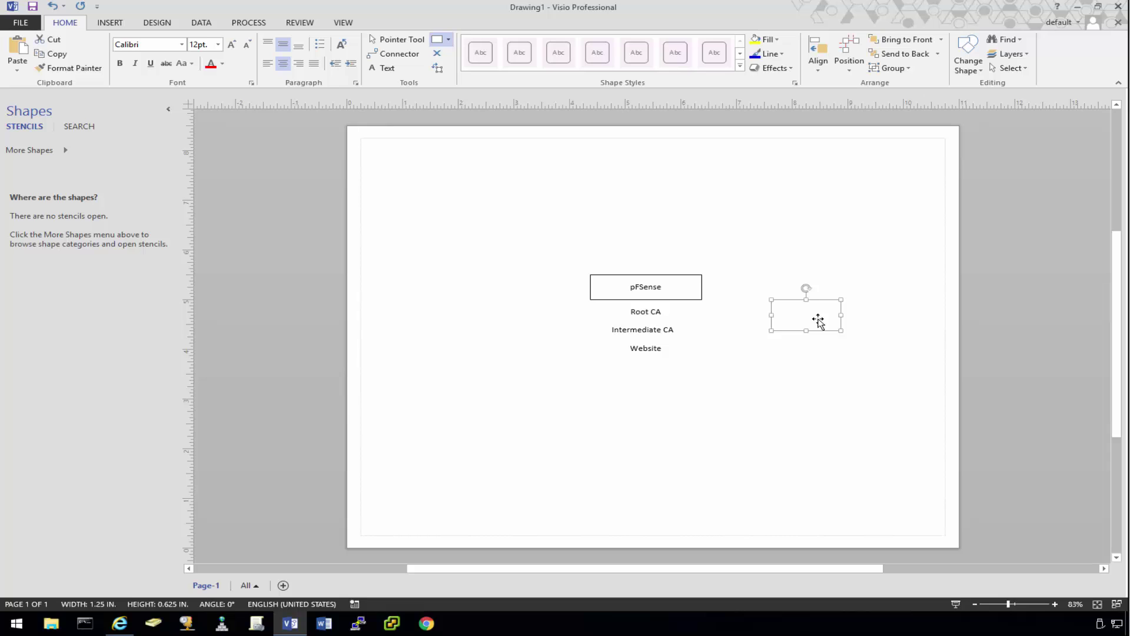
type("10")
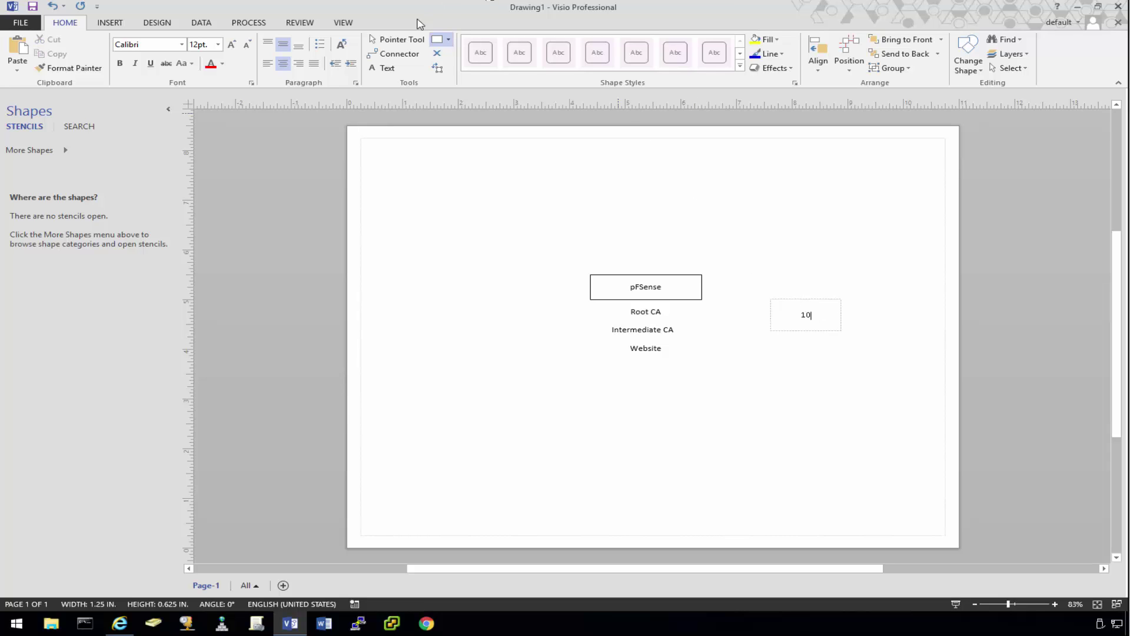
left_click(419, 39)
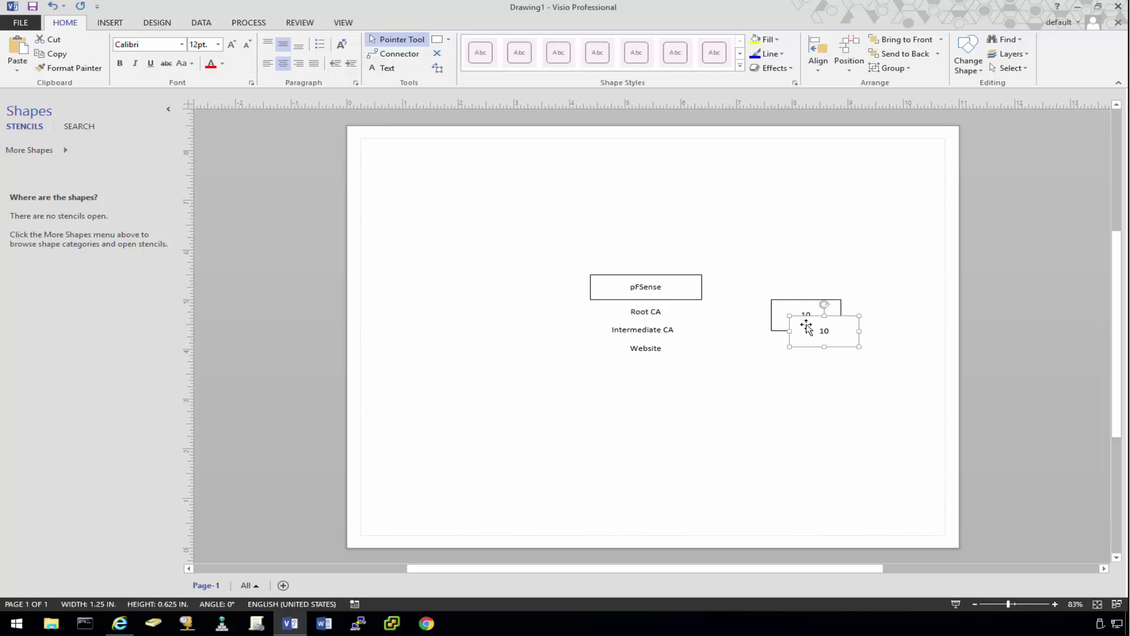
Step: Copy the 10 box to the upper left and relabel it Demo Workstation on two lines
left_click_drag(807, 324, 552, 213)
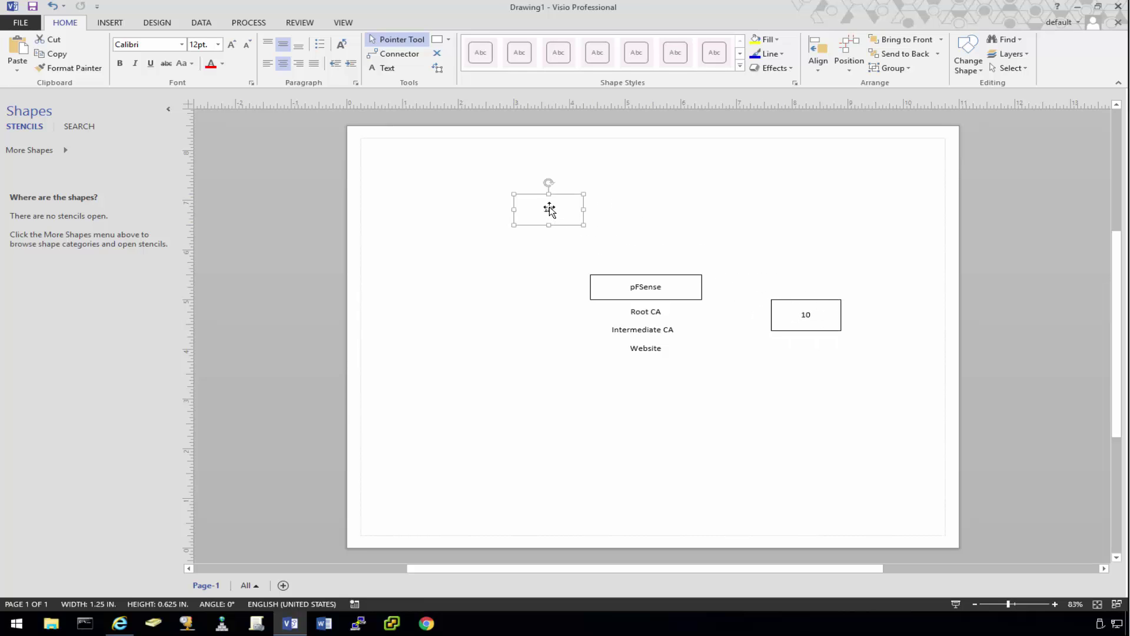
double_click(553, 211)
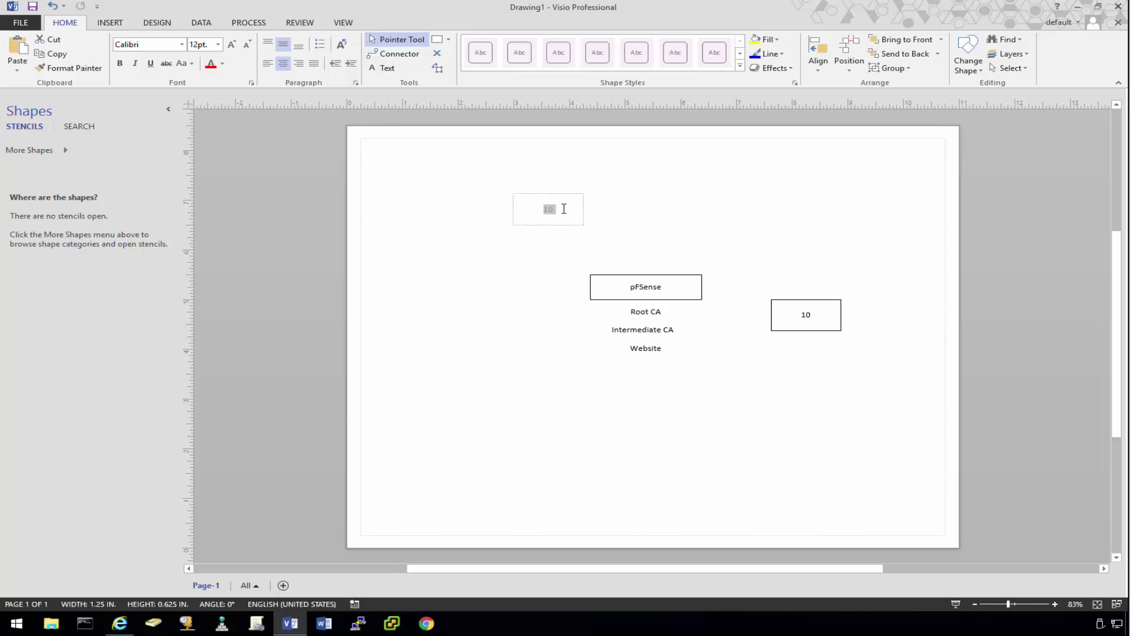
type("Demo")
key("Return")
type("Workstation")
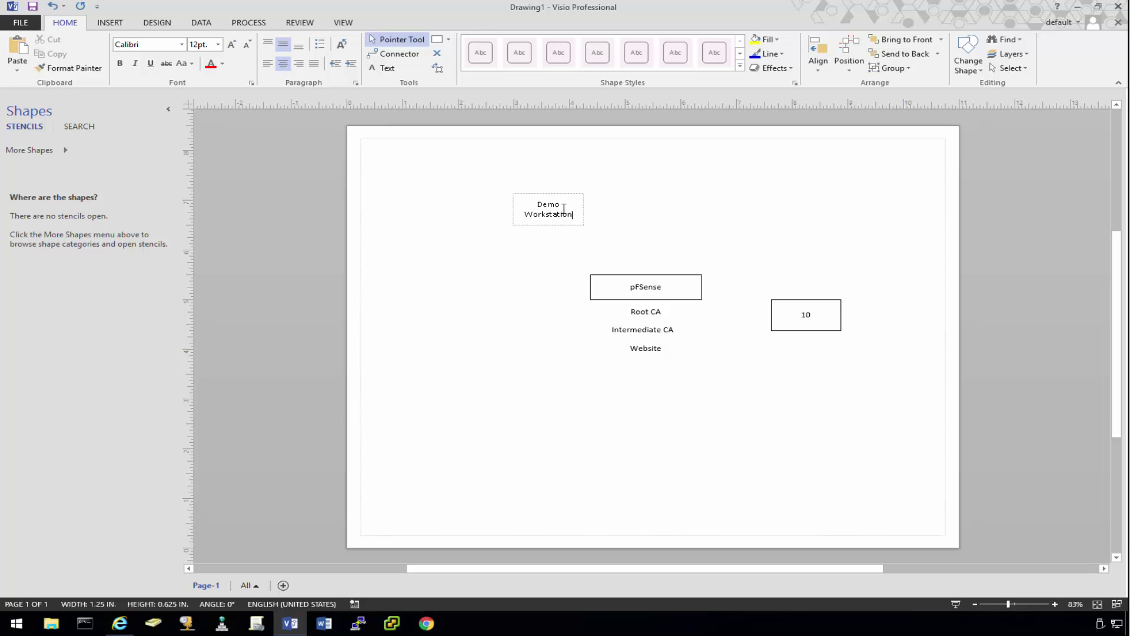
left_click(661, 210)
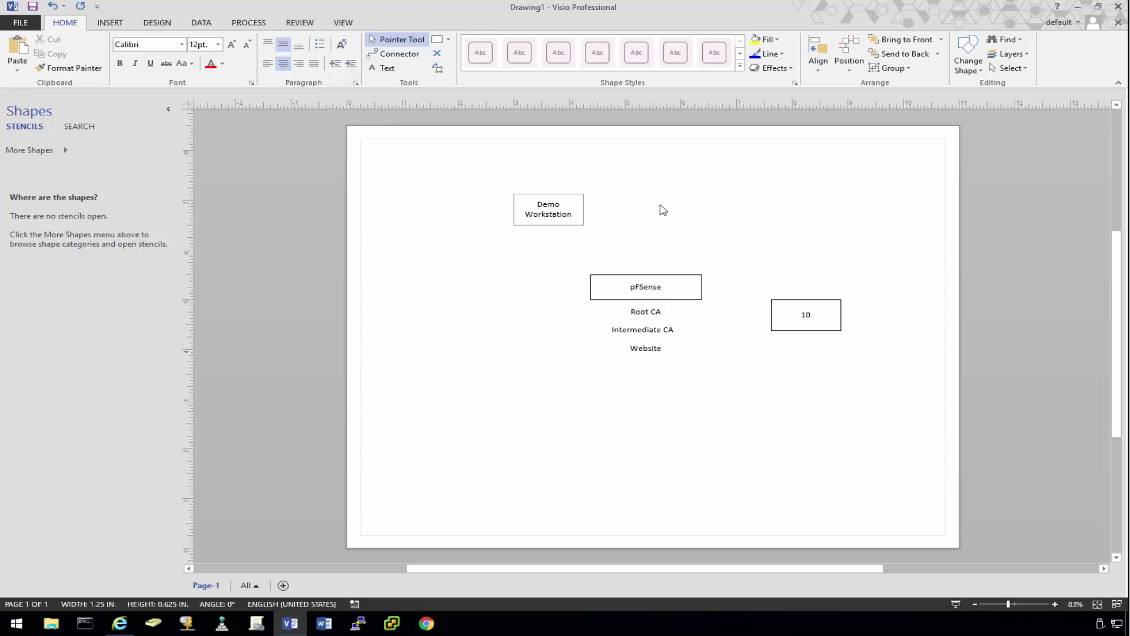
left_click(570, 208)
Step: Copy Demo Workstation to its right as Active Directory, fixing the spelling and nudging it level
left_click_drag(570, 207, 751, 206)
double_click(761, 213)
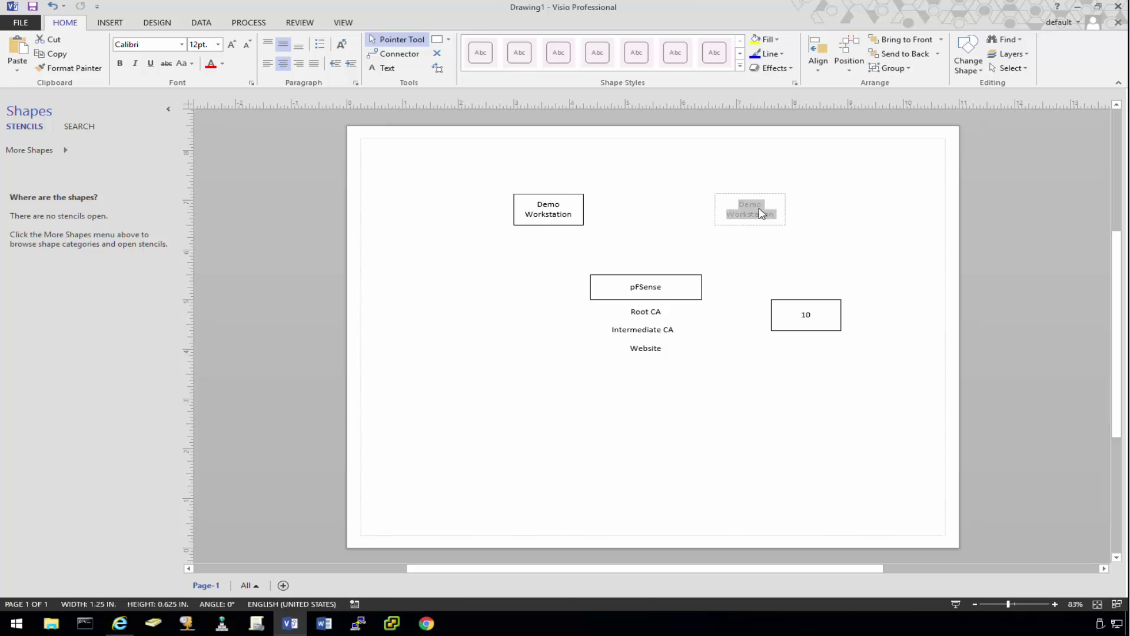
type("Acit")
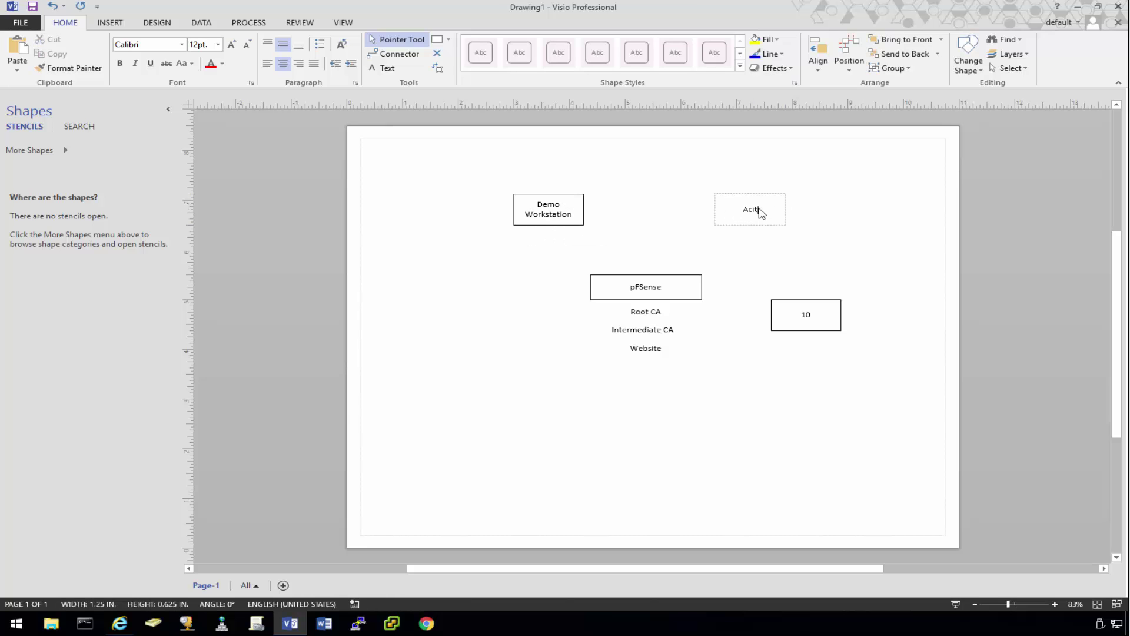
type("ve Directory")
right_click(731, 209)
left_click(756, 219)
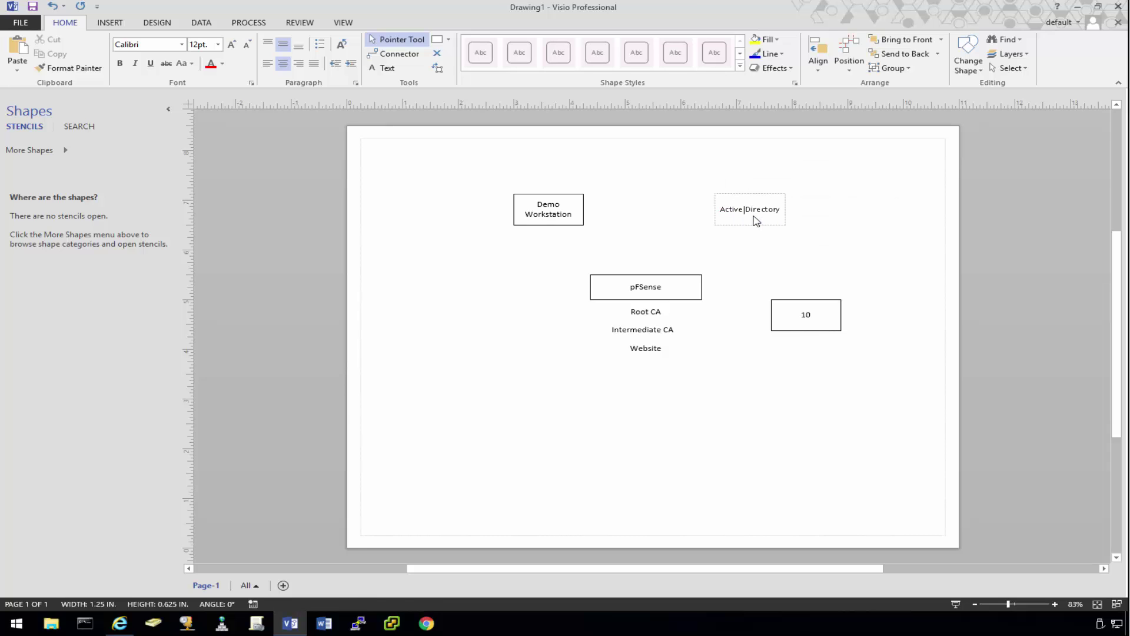
left_click(726, 239)
left_click(758, 218)
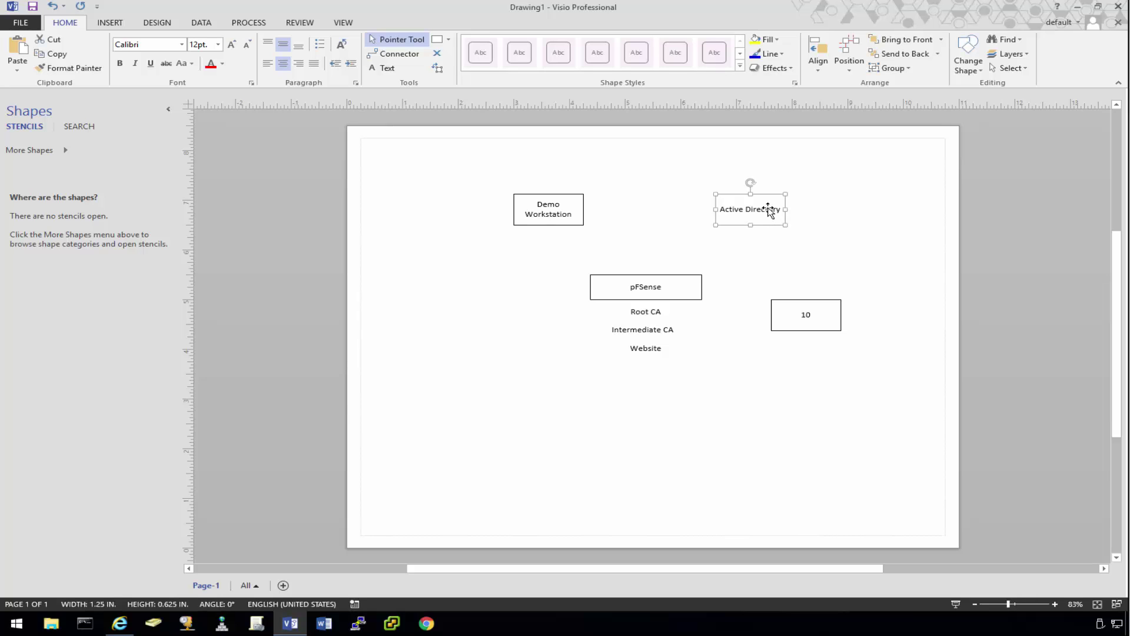
left_click_drag(774, 204, 776, 208)
left_click(501, 180)
left_click(395, 53)
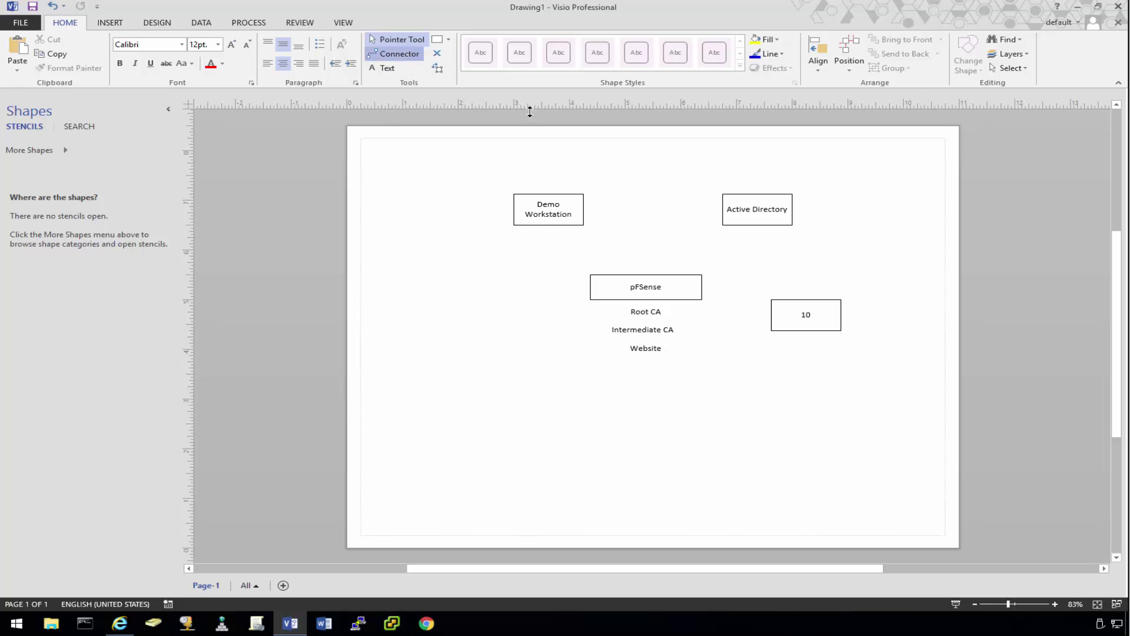
Step: Draw connectors from Active Directory to Demo Workstation and from the 10 box to pfSense
left_click_drag(712, 207, 606, 291)
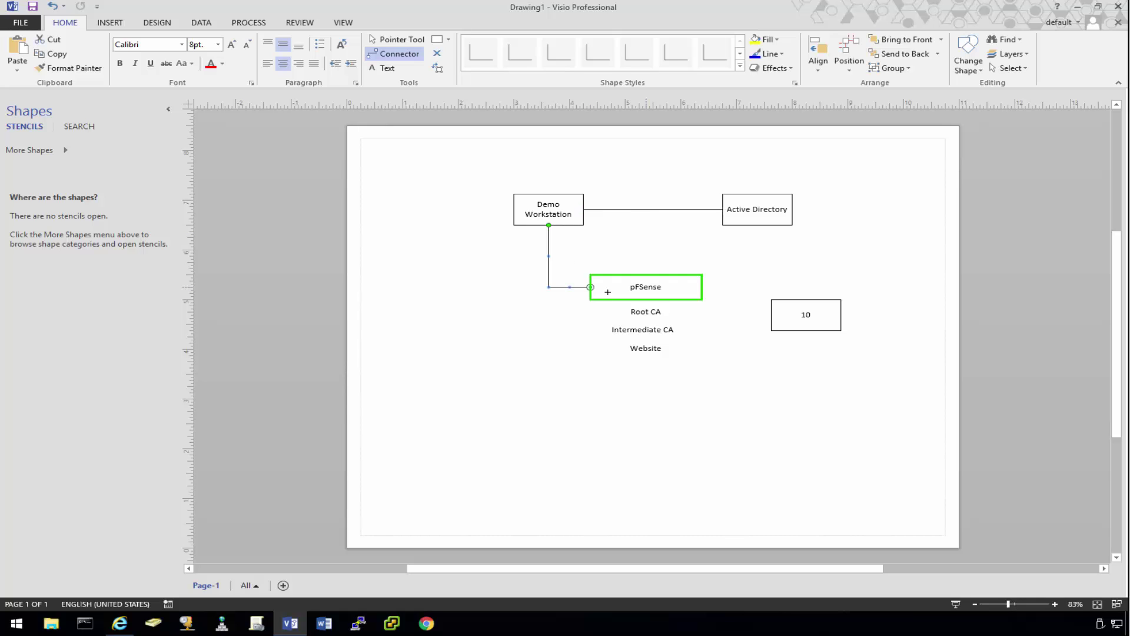
left_click_drag(778, 315, 810, 288)
left_click(402, 40)
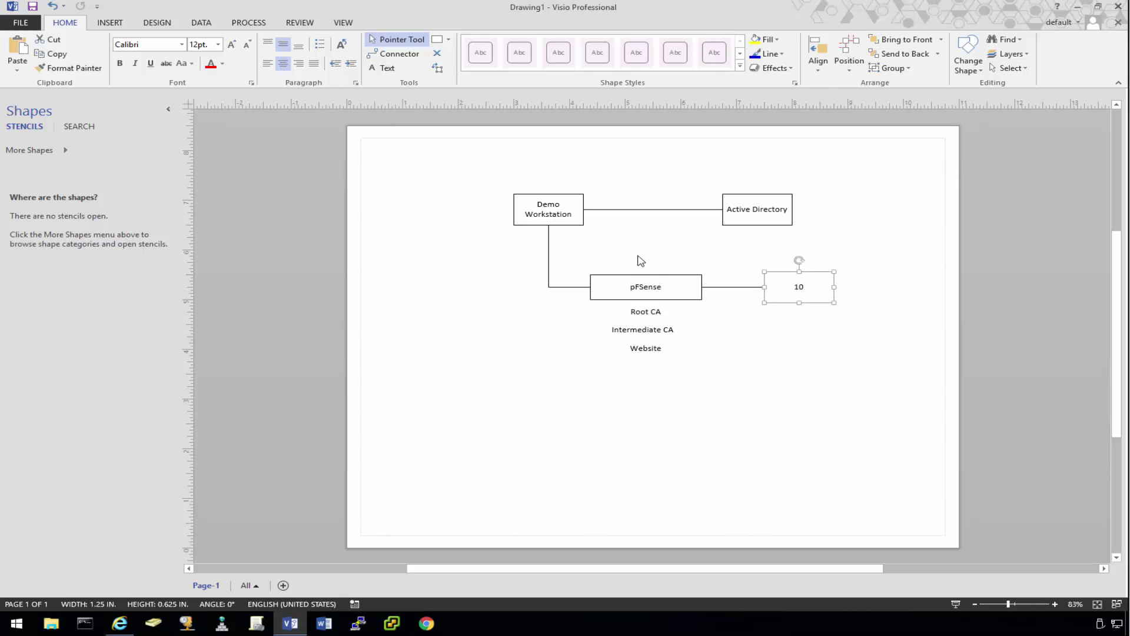
Step: Draw a long thin box near the page top labelled Internet
left_click(436, 39)
left_click_drag(577, 144, 758, 157)
type("Internet")
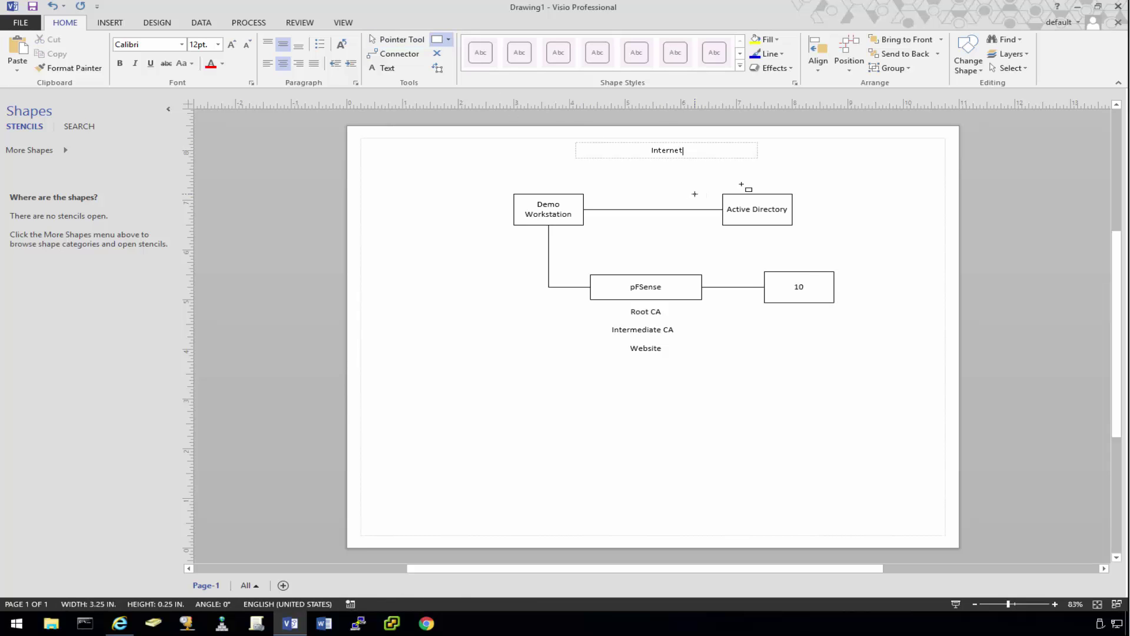
Step: Connect Demo Workstation and Active Directory up to Internet, then stretch its left edge further
left_click(395, 54)
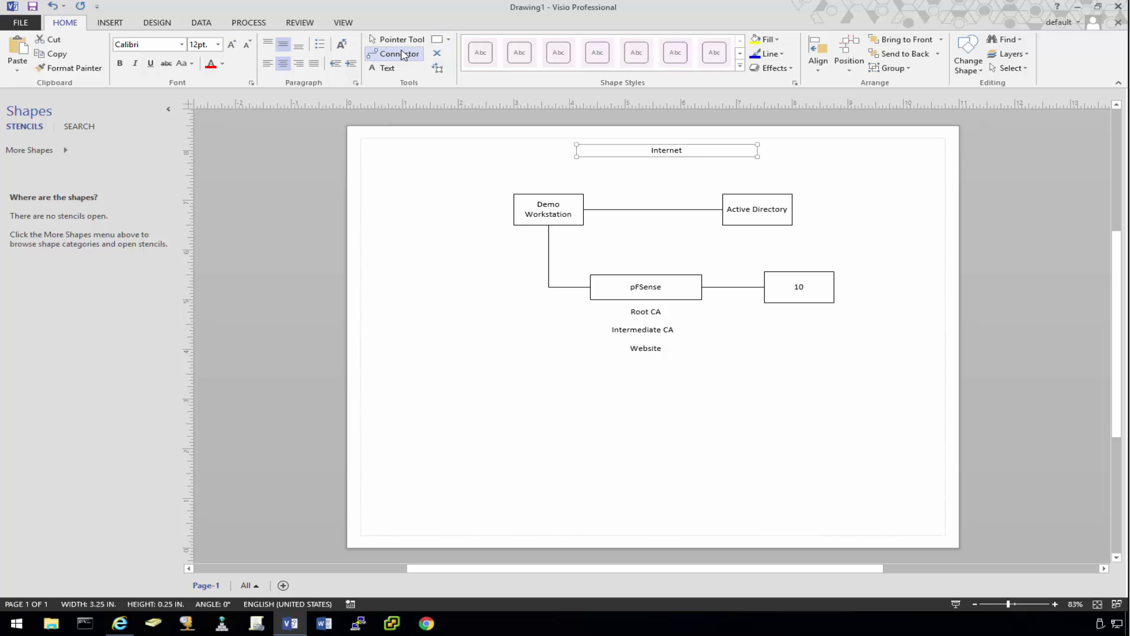
mouse_move(560, 203)
left_mouse_down()
mouse_move(556, 157)
mouse_move(584, 153)
left_mouse_up()
left_click_drag(741, 201, 740, 157)
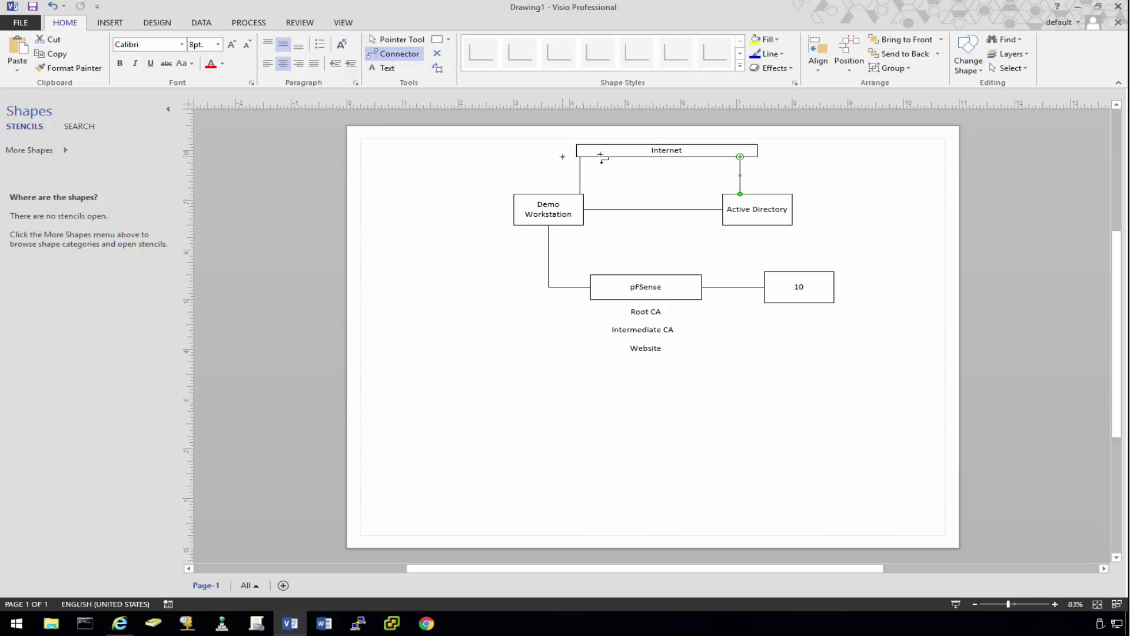
left_click(400, 40)
left_click(610, 151)
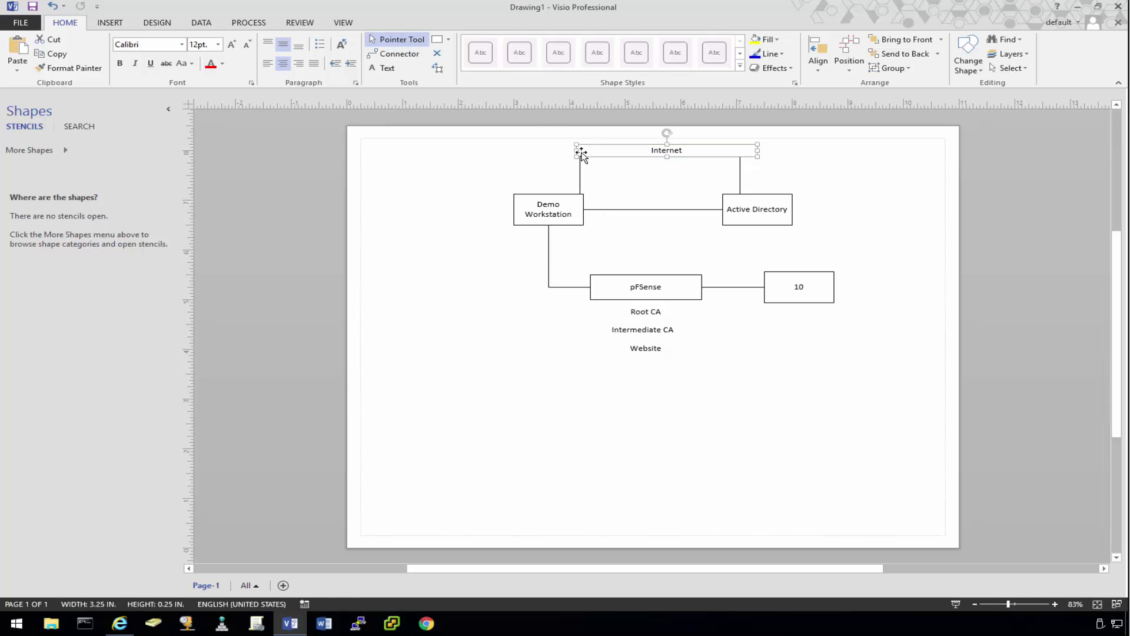
left_click_drag(578, 151, 555, 152)
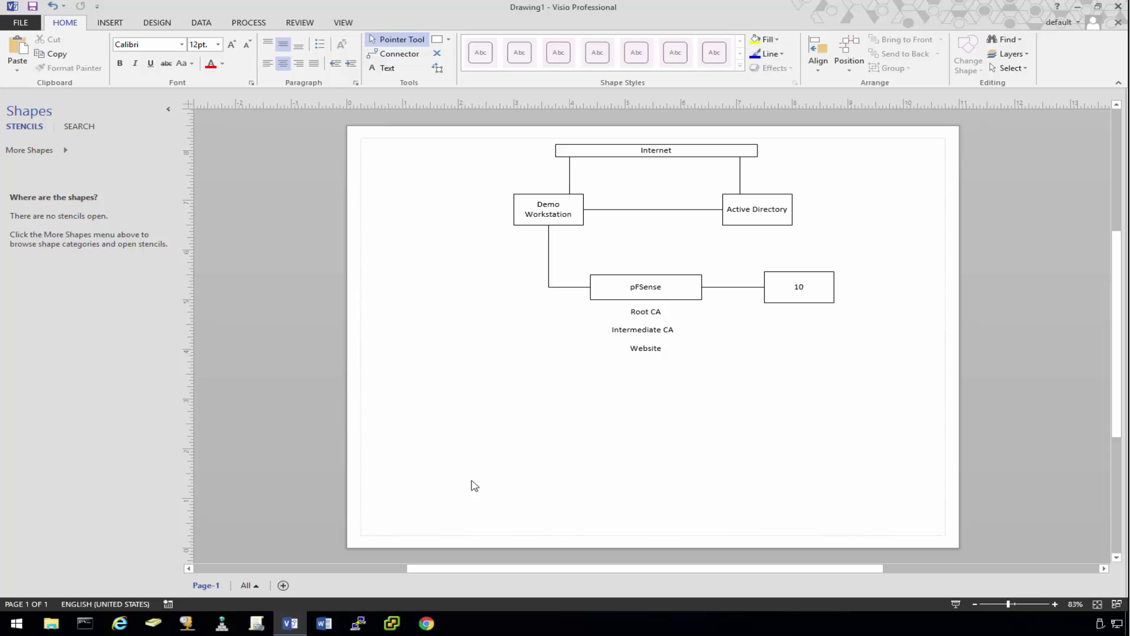
left_click(119, 623)
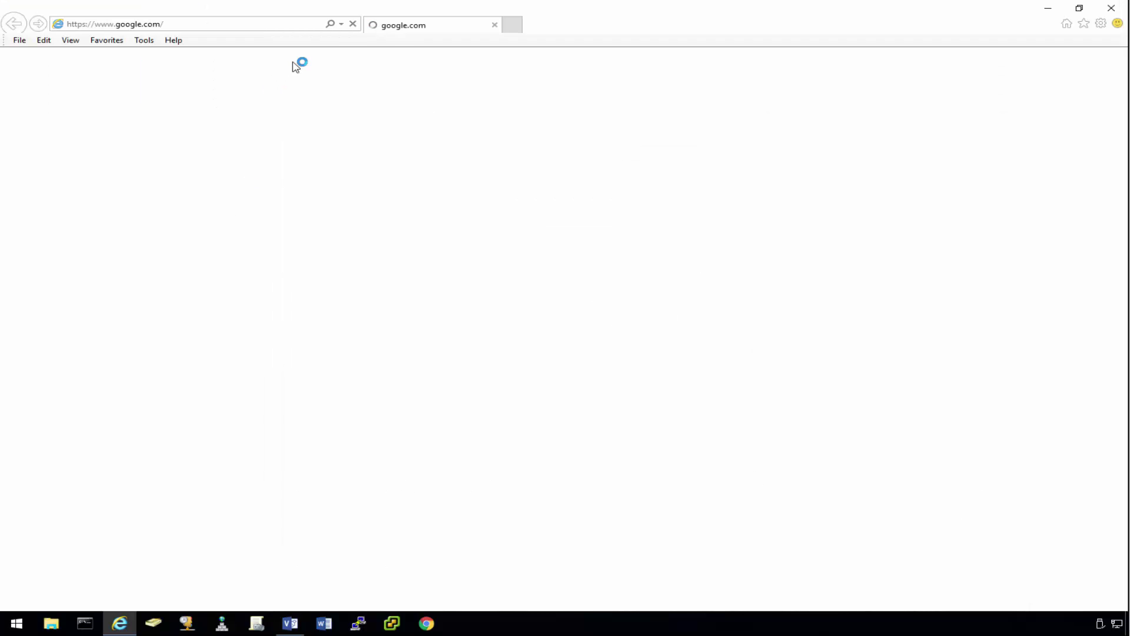
left_click(238, 29)
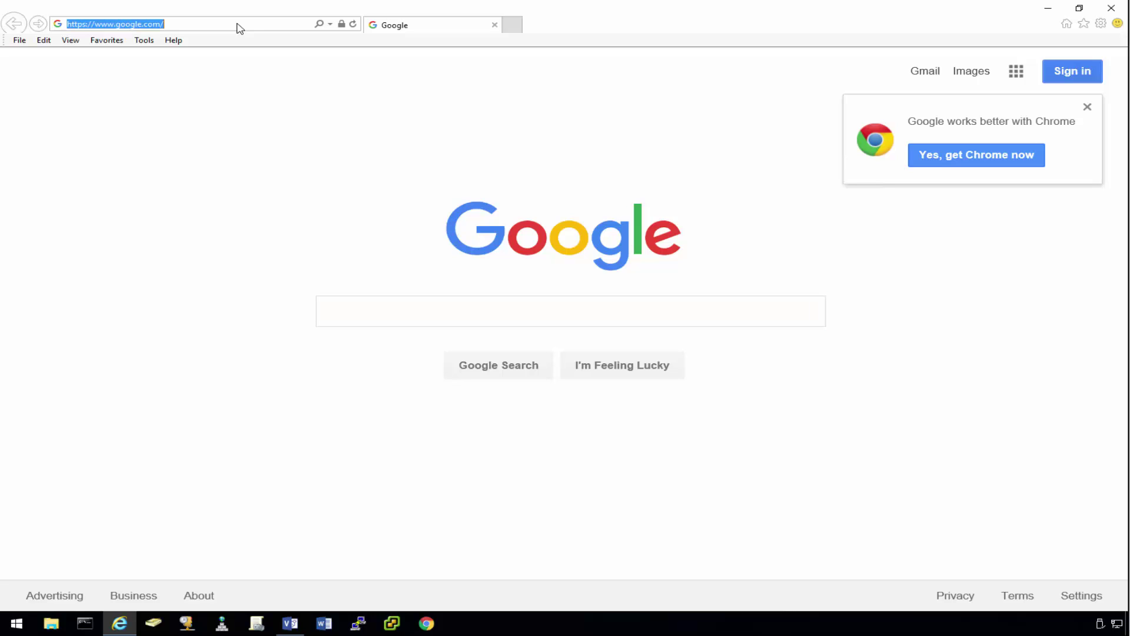
type("http")
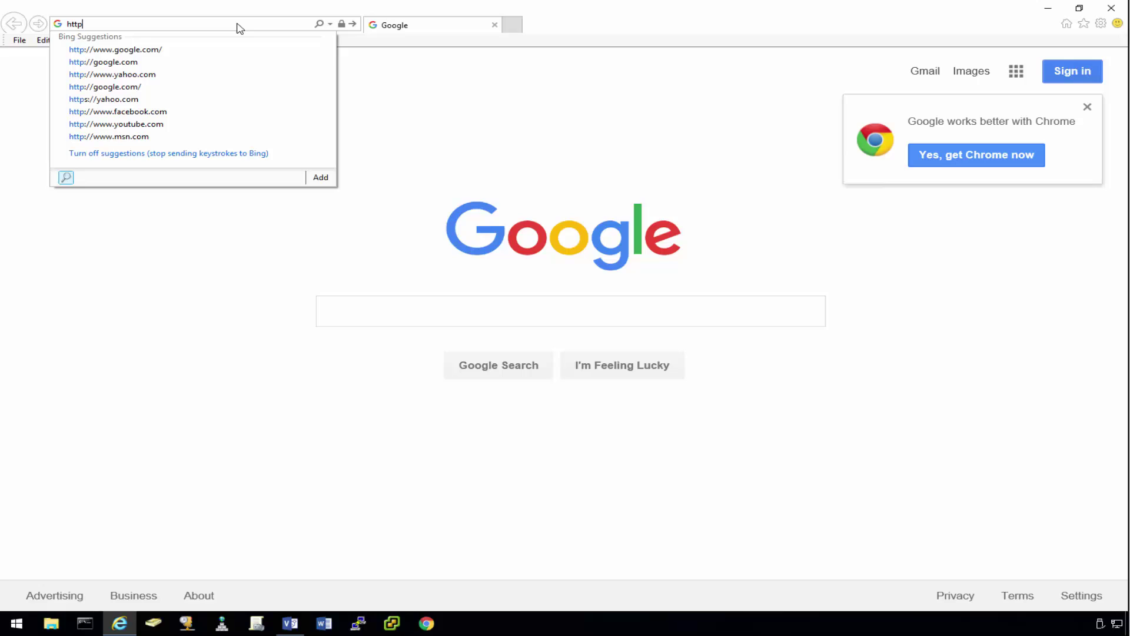
type("s://")
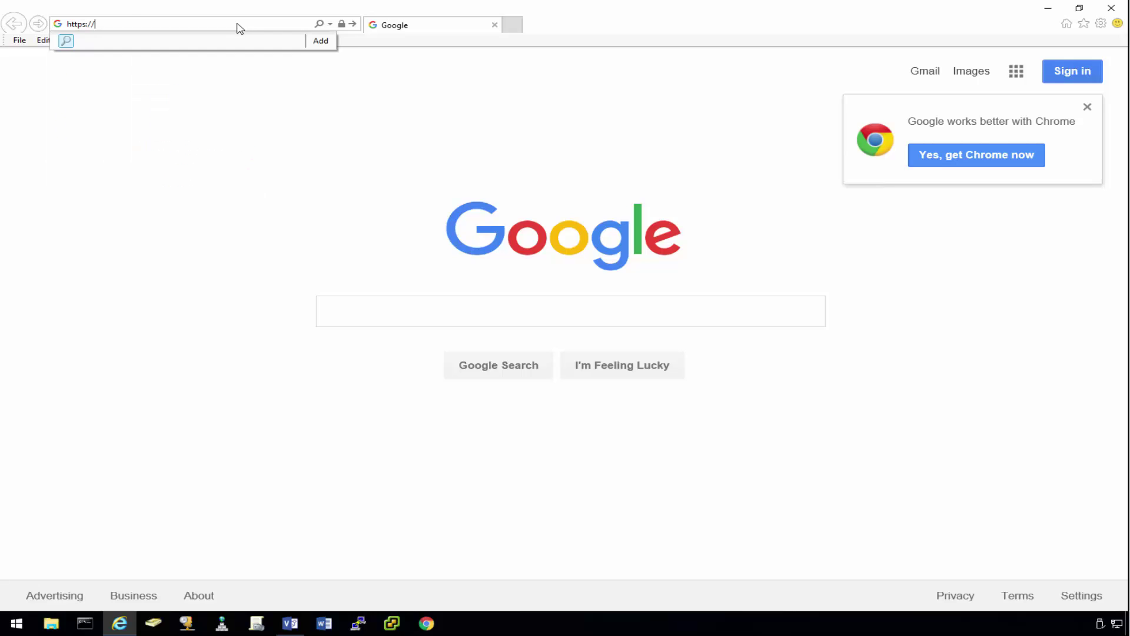
type("192.168.30.220")
key("Return")
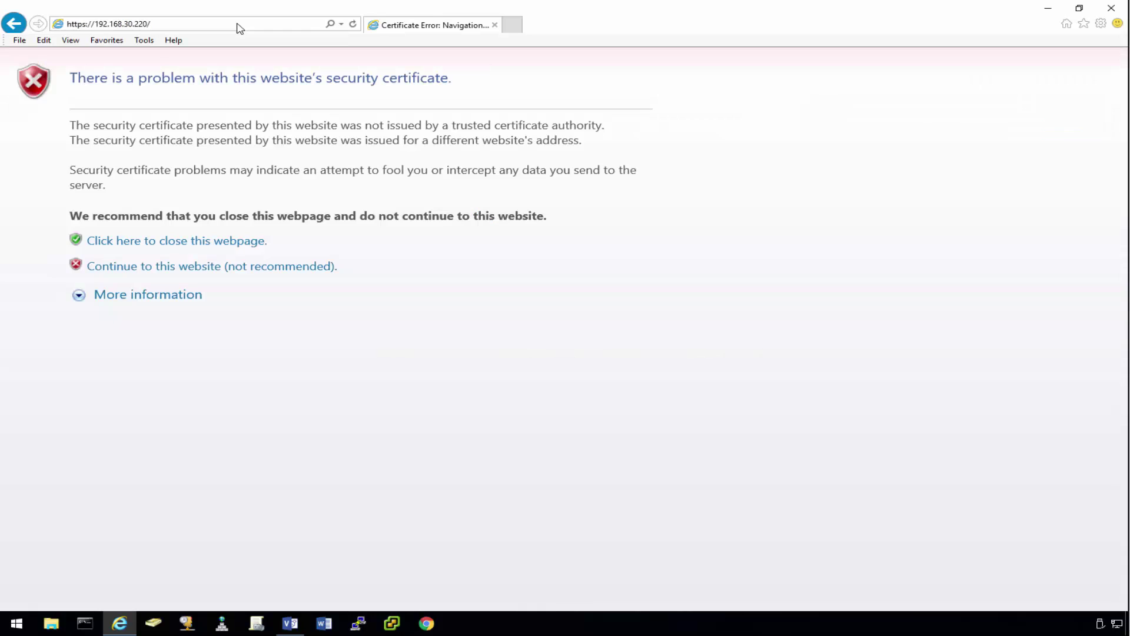
left_click(296, 268)
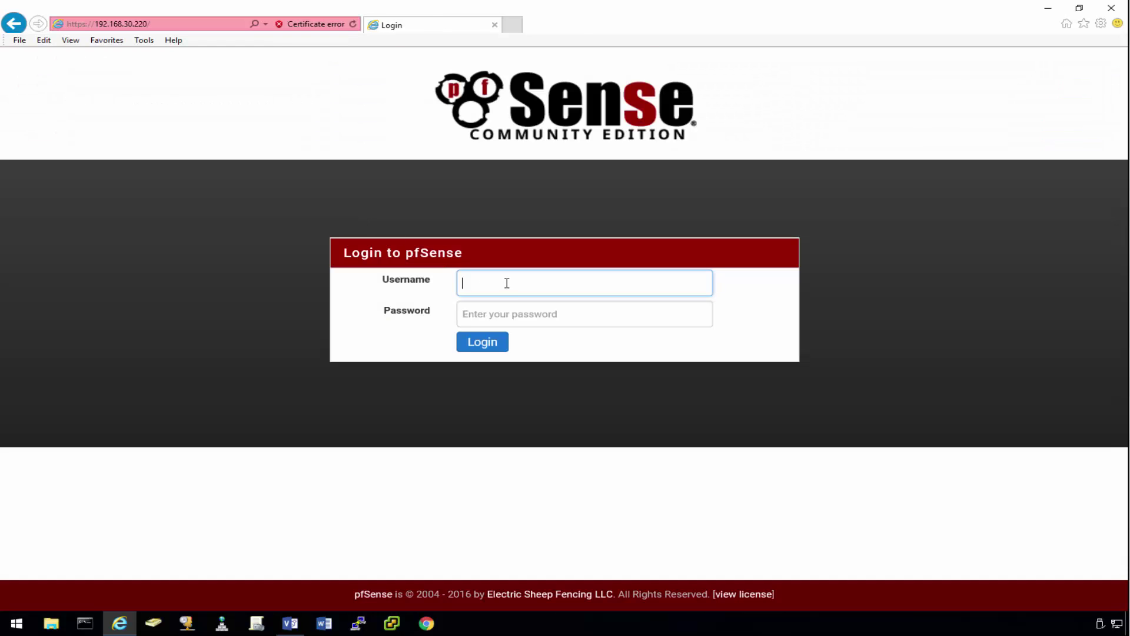
type("a")
key("BackSpace")
key("BackSpace")
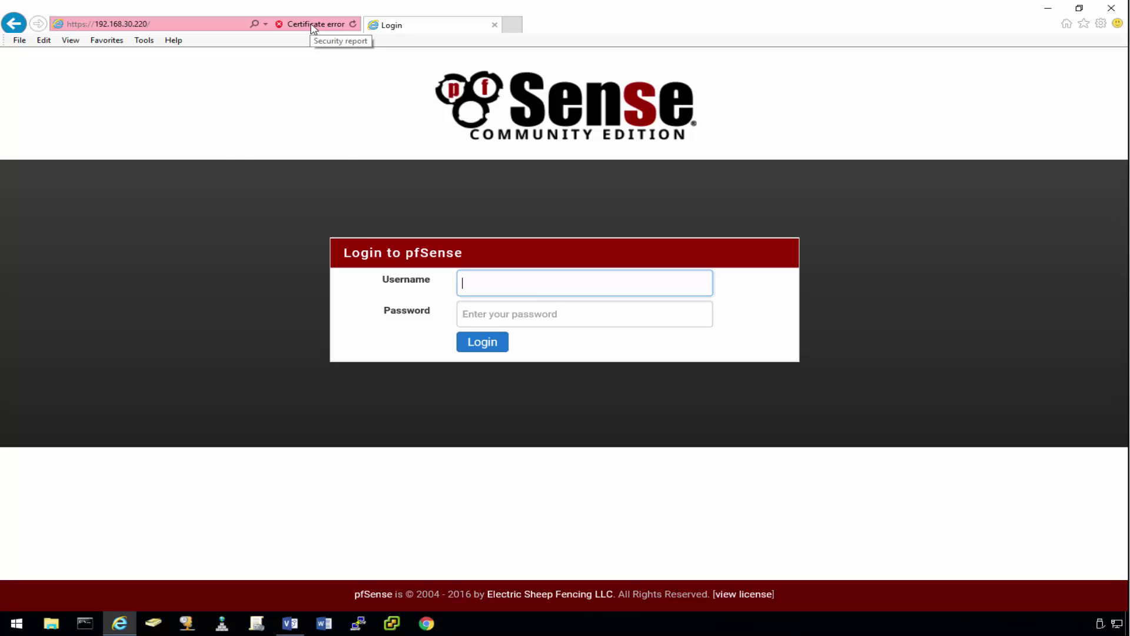
left_click(312, 27)
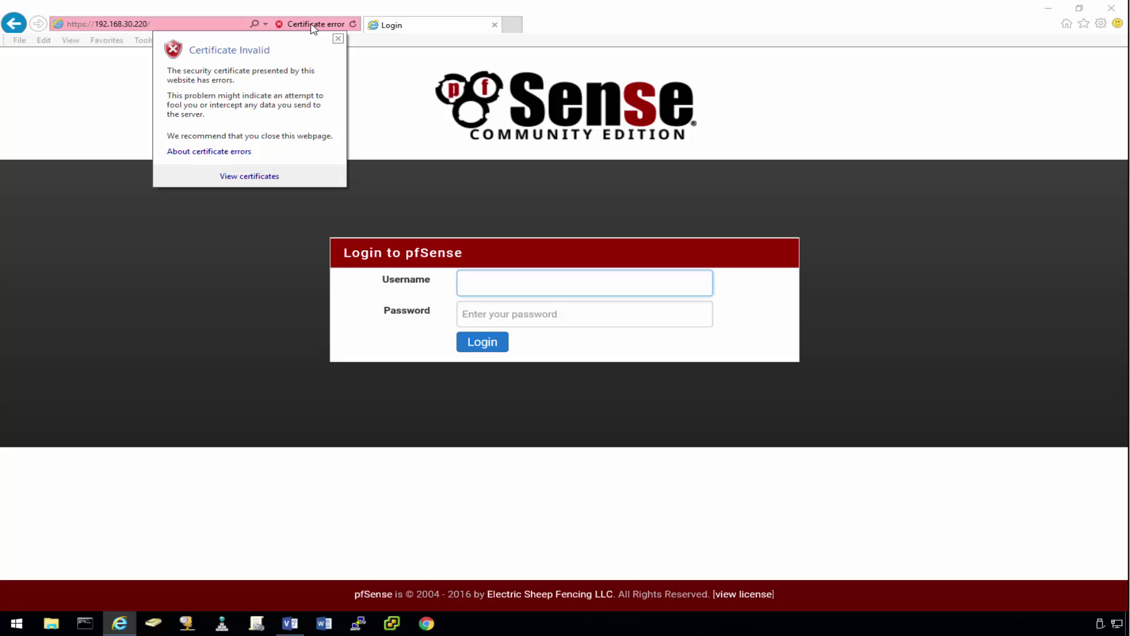
left_click(265, 181)
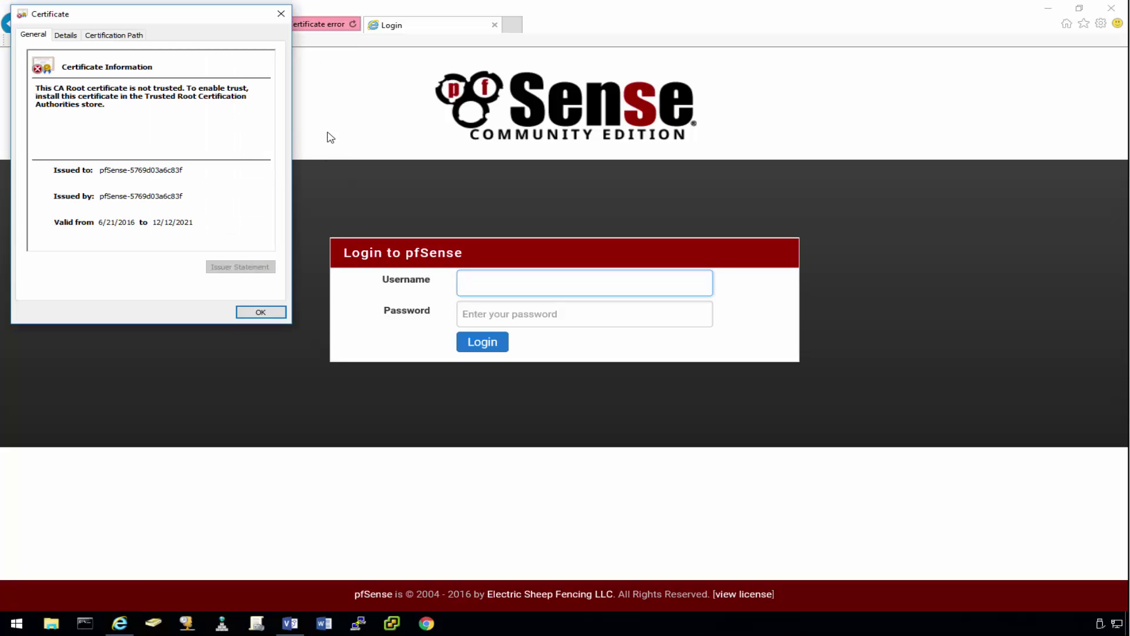
left_click_drag(169, 17, 302, 43)
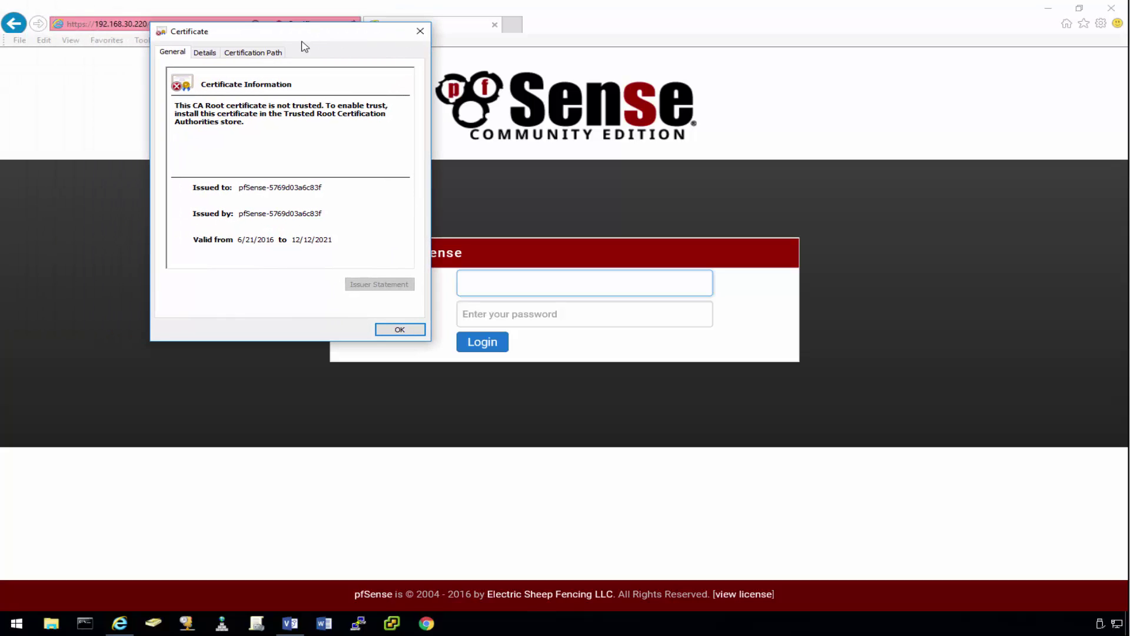
left_click(262, 53)
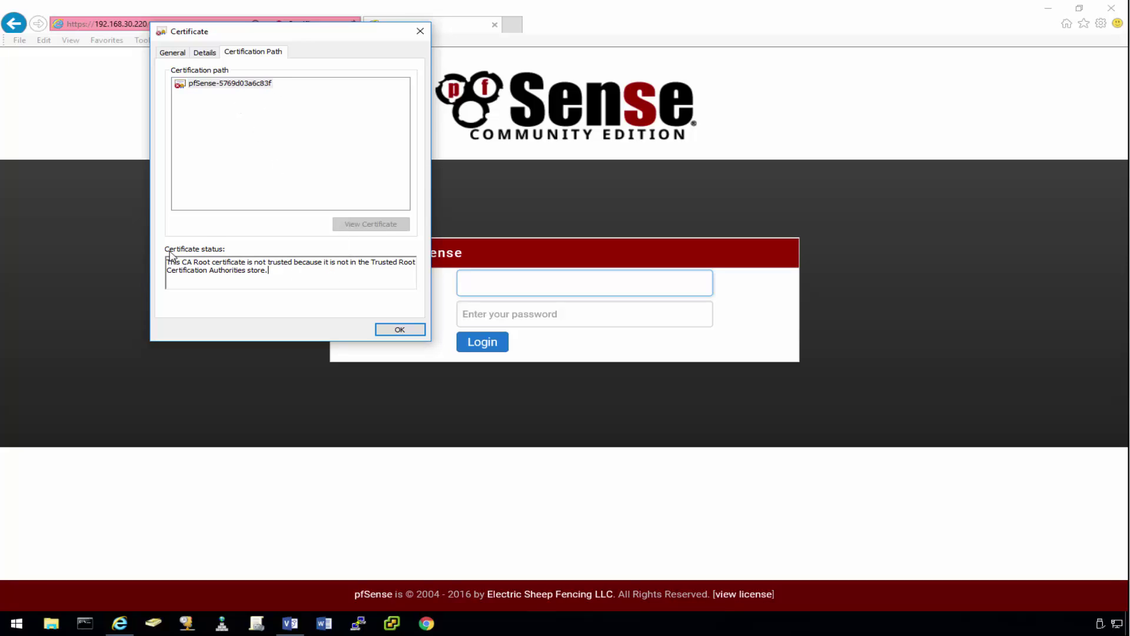
left_click(176, 53)
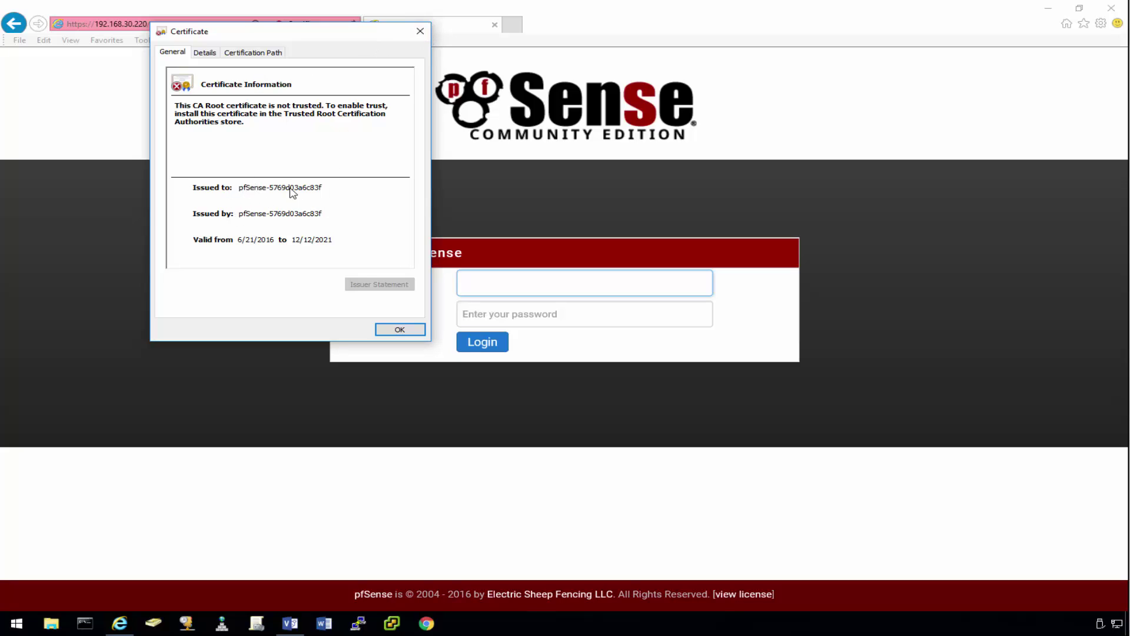
left_click(421, 33)
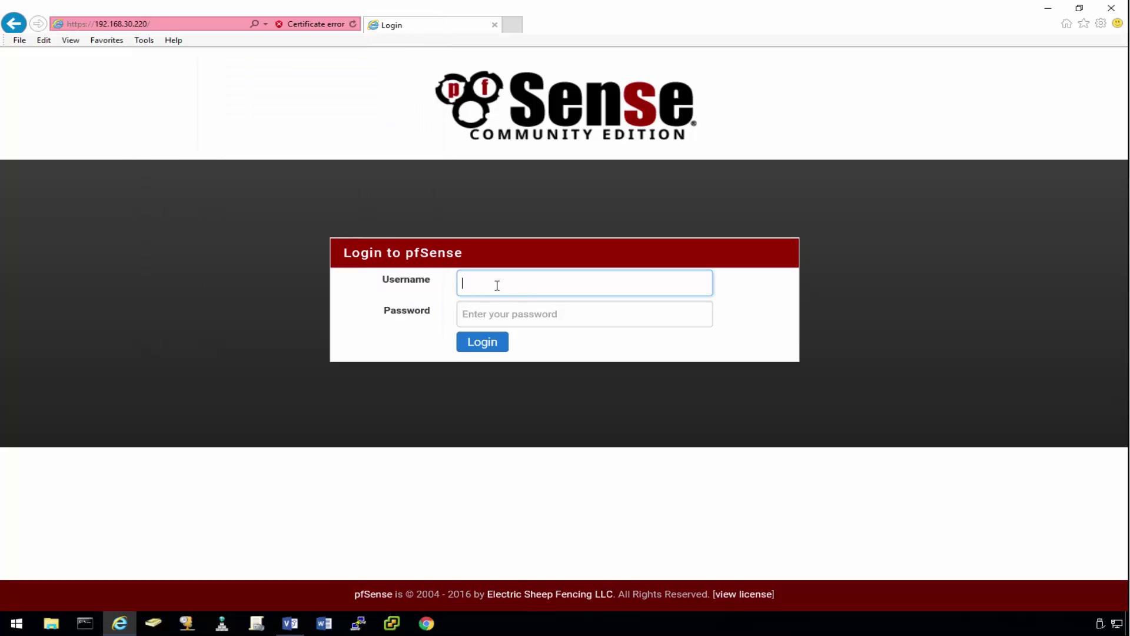
Step: Log in as admin with the account password, decline saving it, and go to System > Cert. Manager
type("admin")
key("Tab")
type("pf")
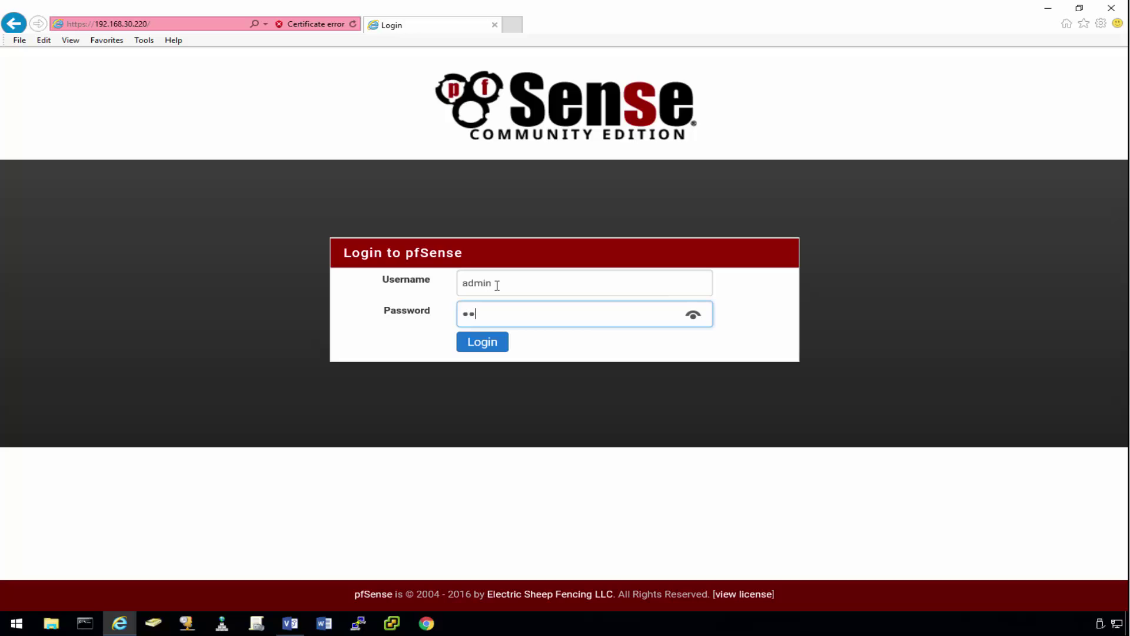
type("sense")
key("Return")
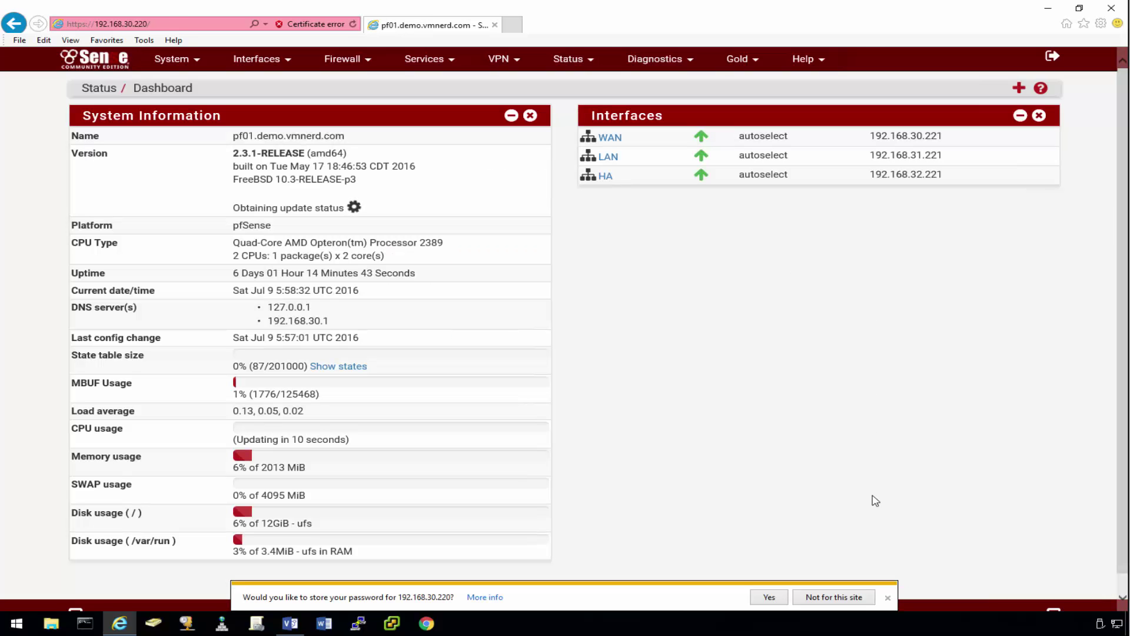
left_click(841, 599)
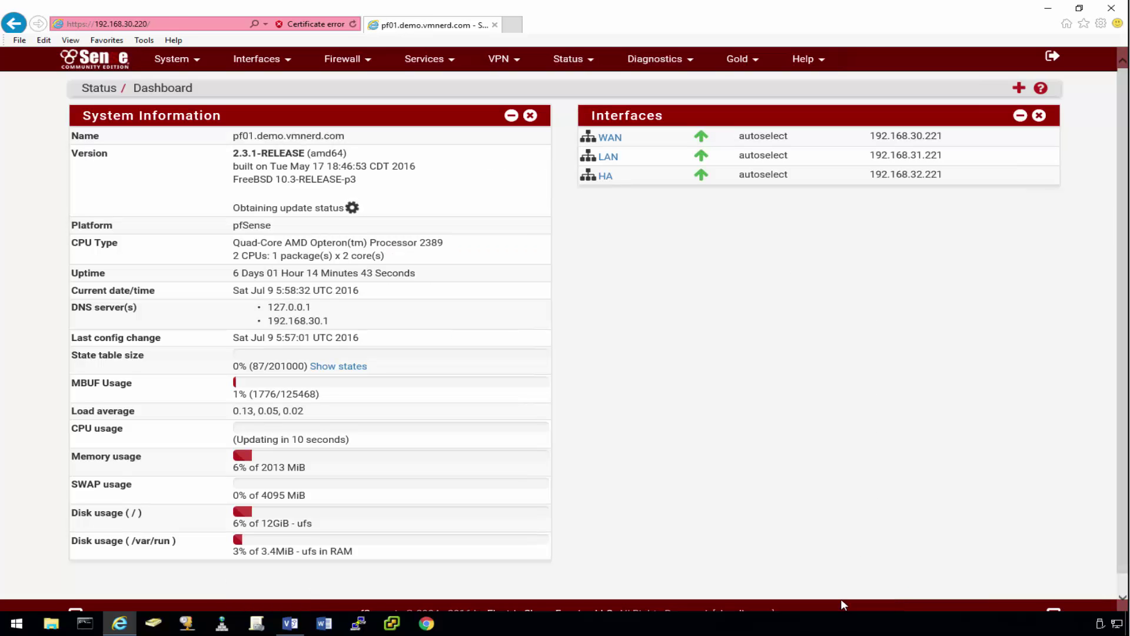
left_click(196, 66)
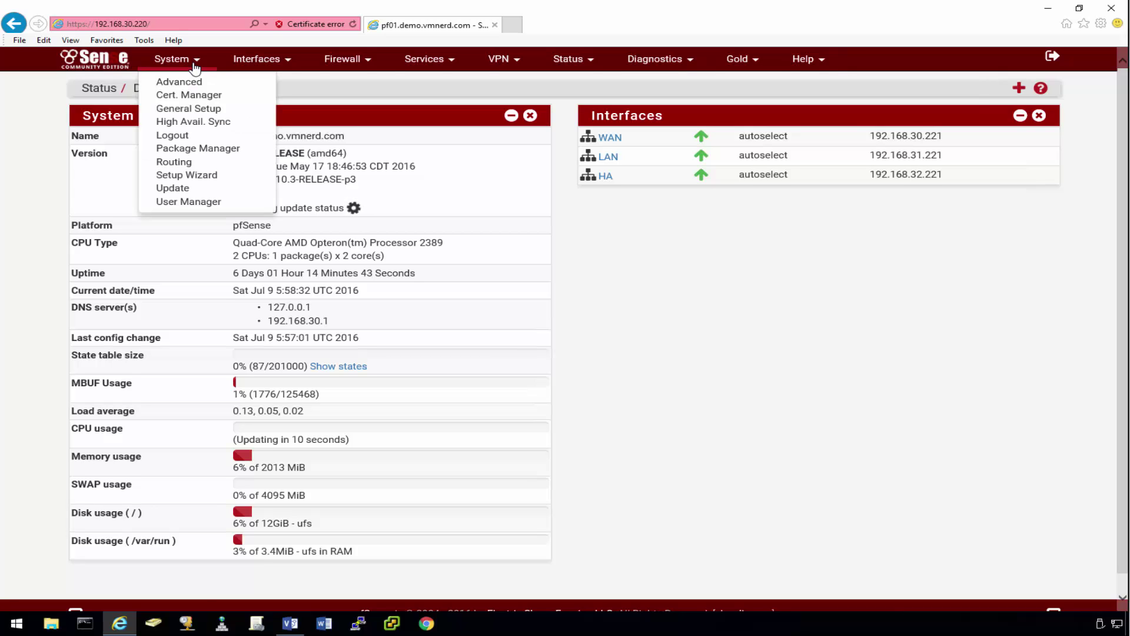
left_click(205, 96)
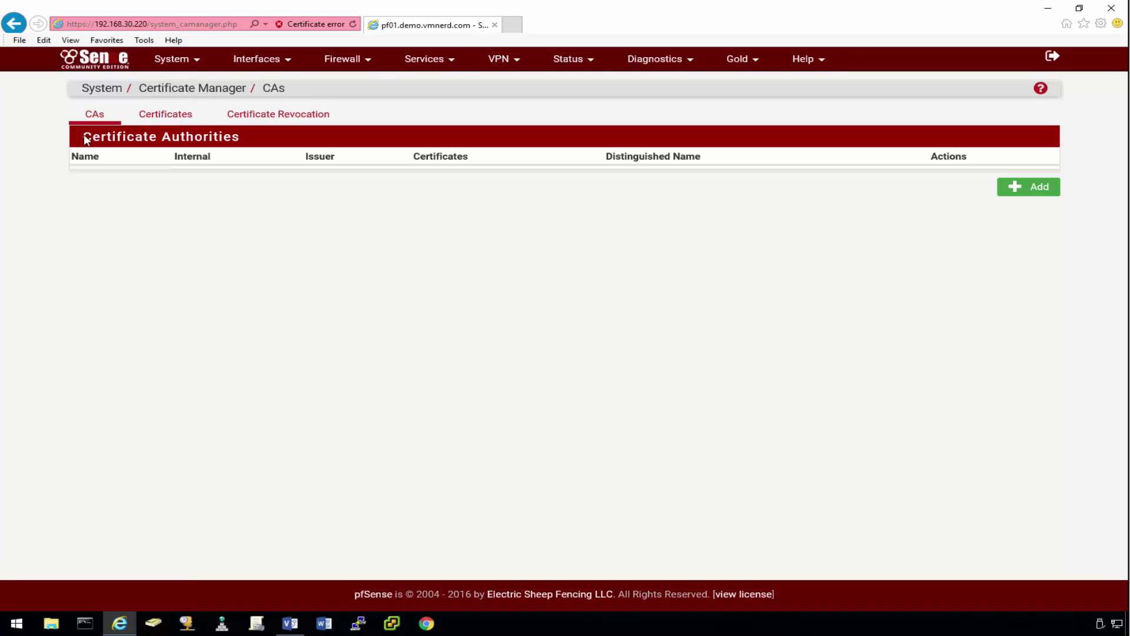
Step: Add a new internal Certificate Authority with descriptive name VMNerd-Root-CA
left_click(1046, 188)
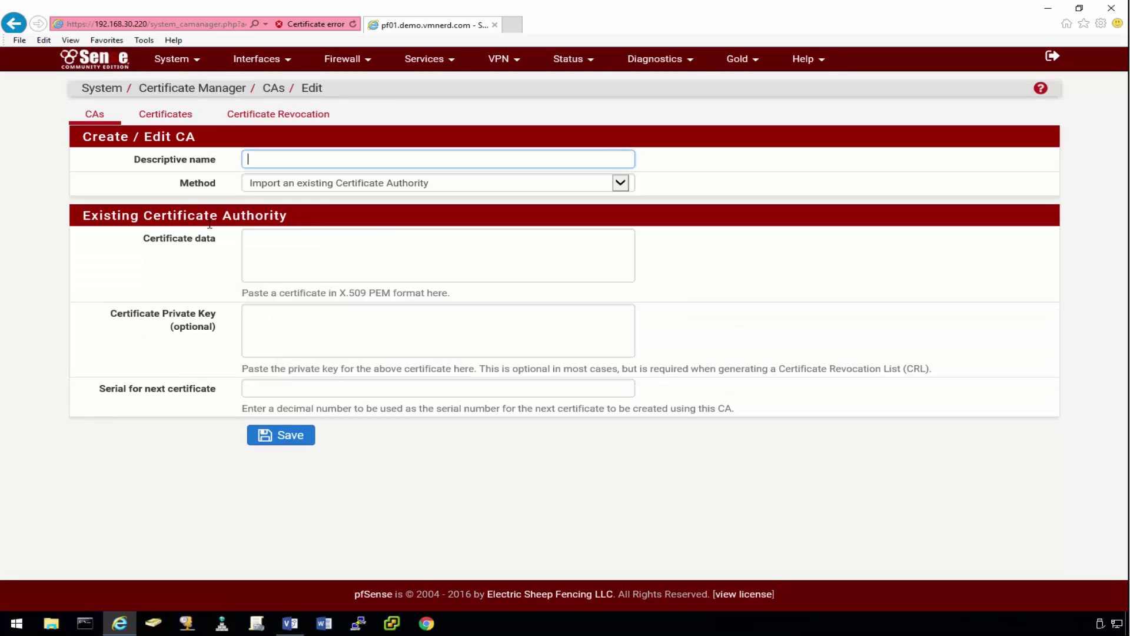
left_click(365, 189)
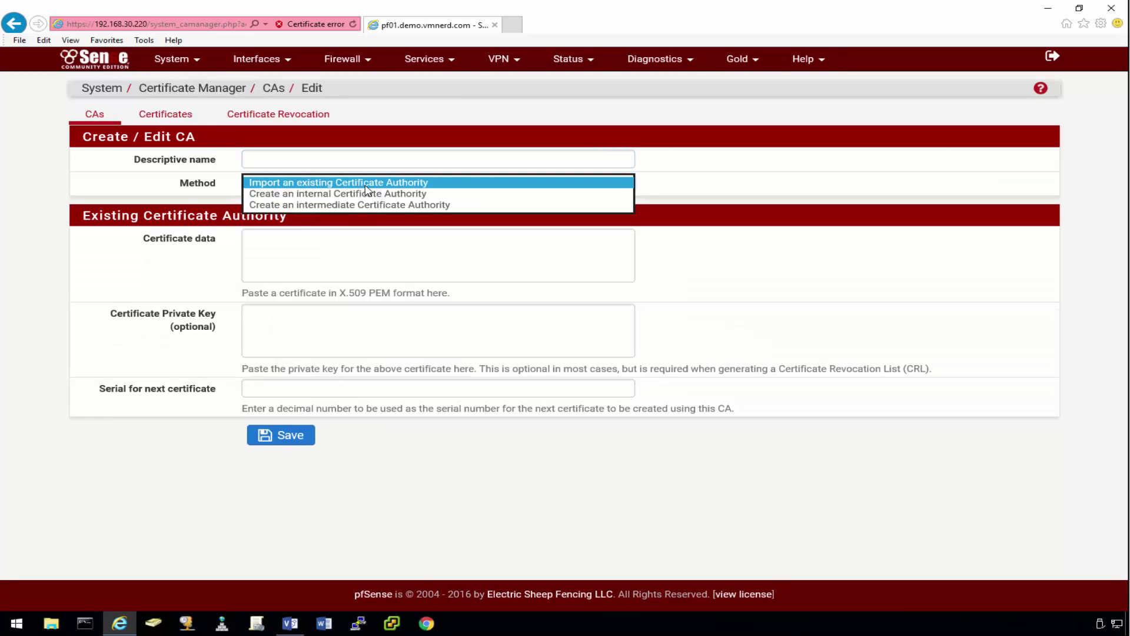
left_click(337, 194)
left_click(255, 159)
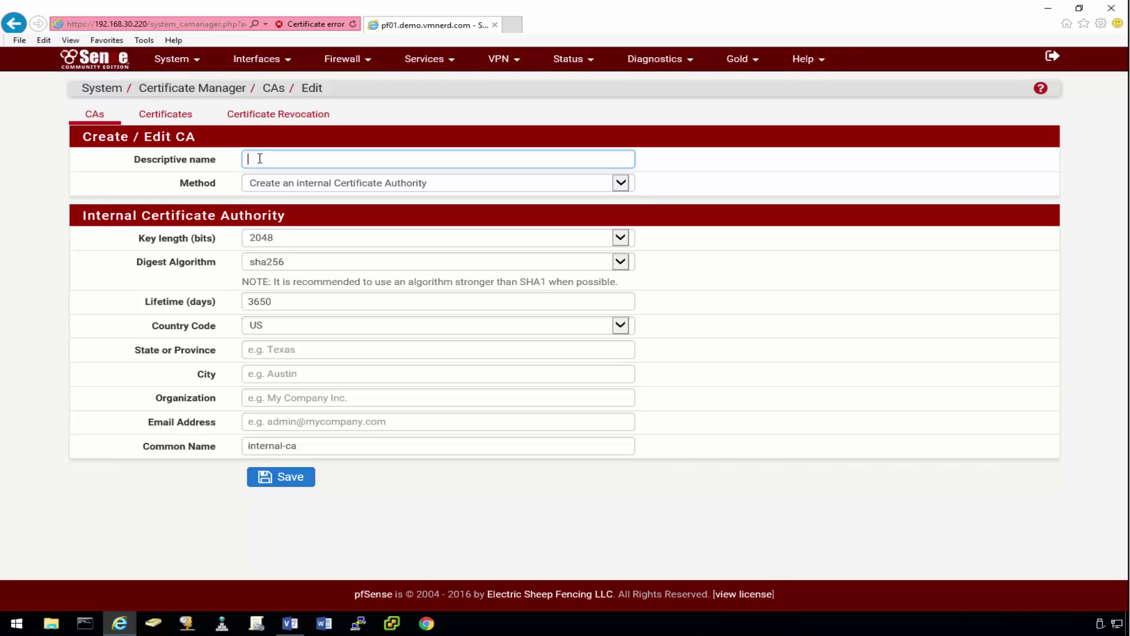
type("VN")
type("Nerd-Roo")
type("t-CA")
Step: Fill in state CA, city Los Angeles, organization VMNerd and the CA e-mail address
left_click(283, 349)
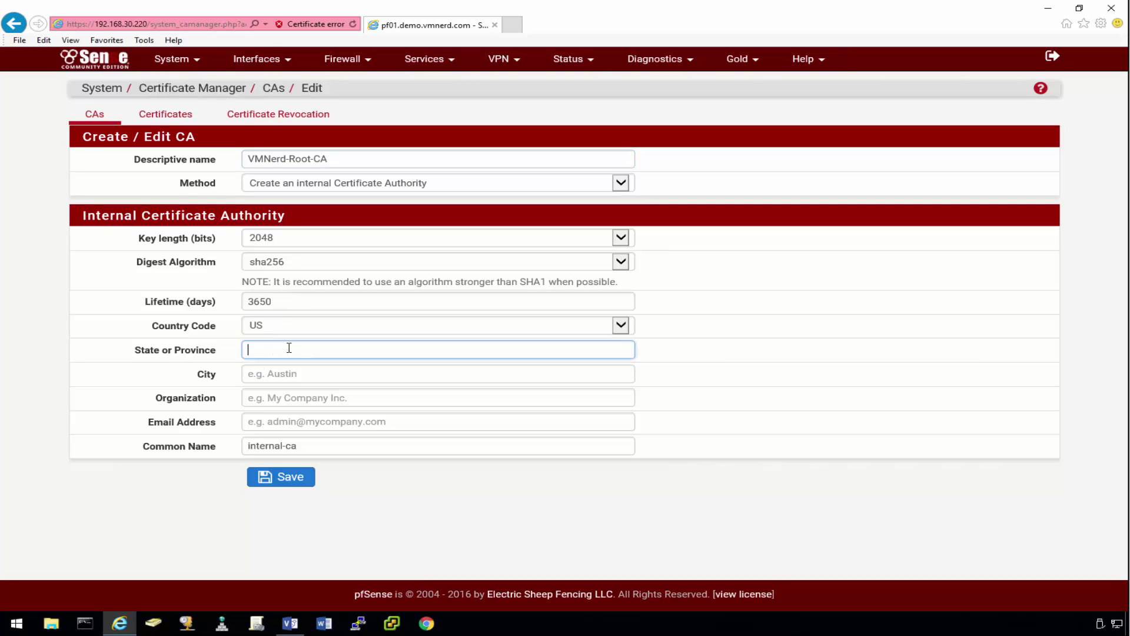
type("CA")
key("Tab")
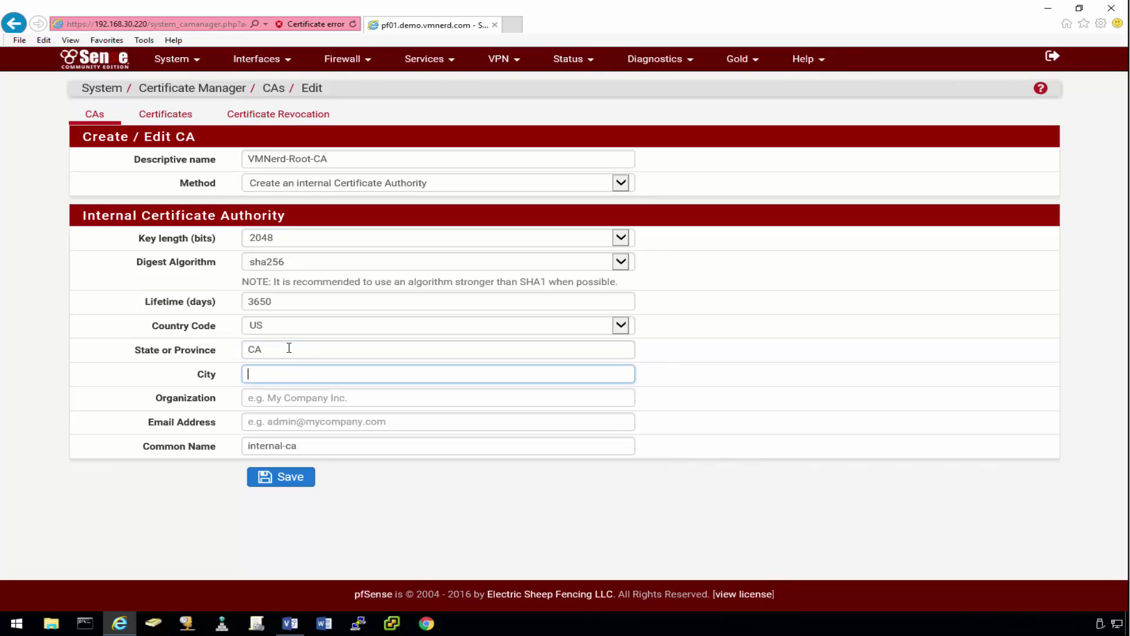
type("Los Angeles")
key("Tab")
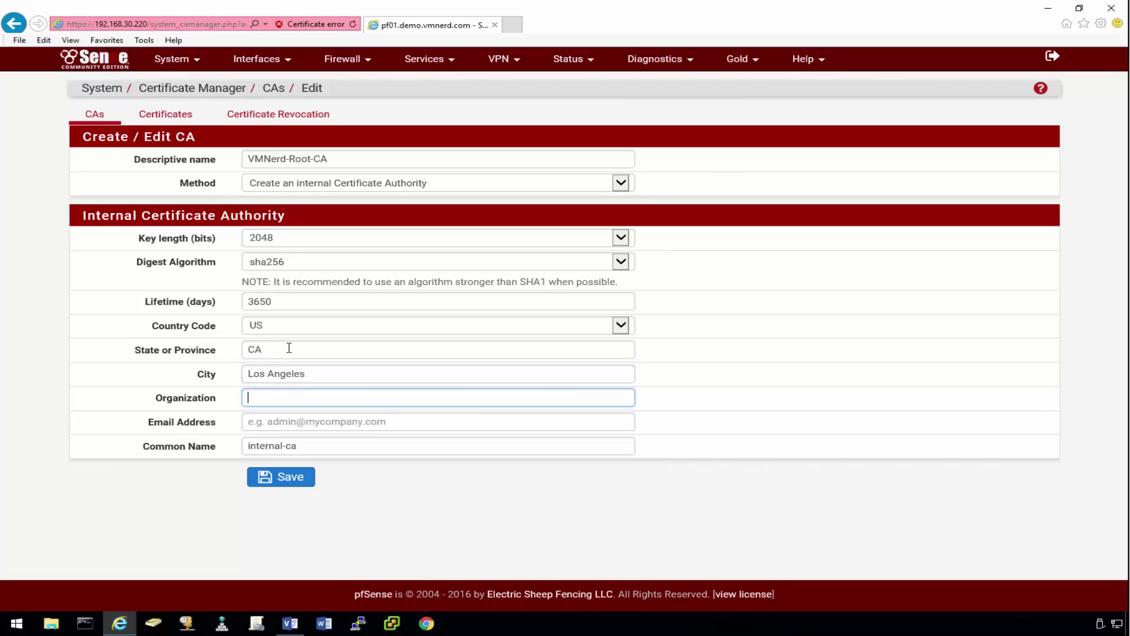
type("VMNerd")
key("Tab")
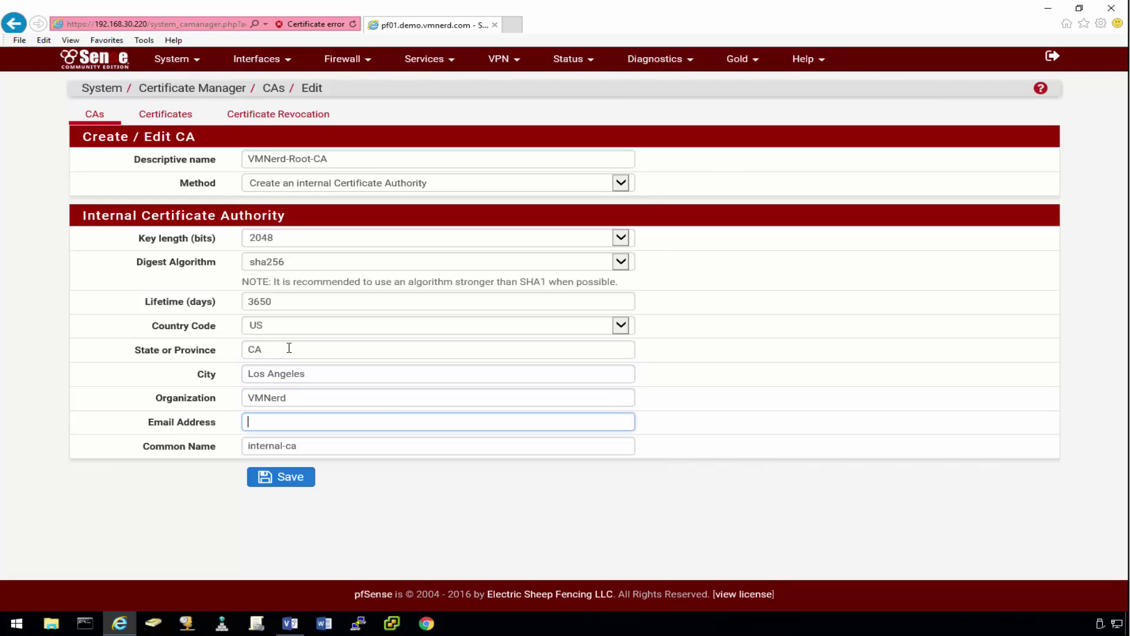
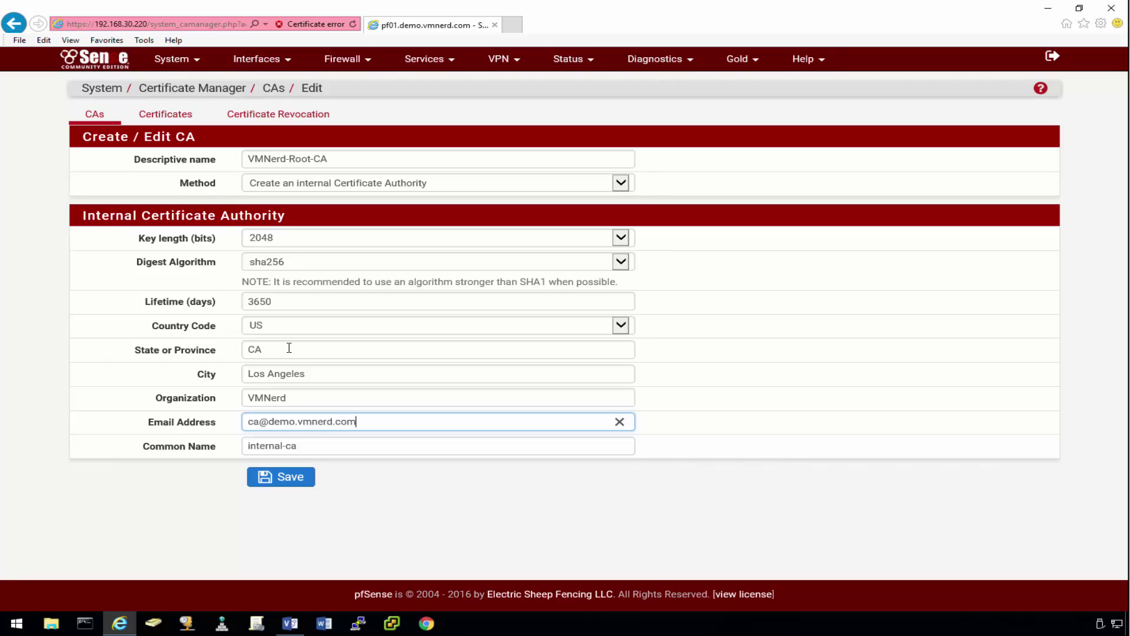
key("Tab")
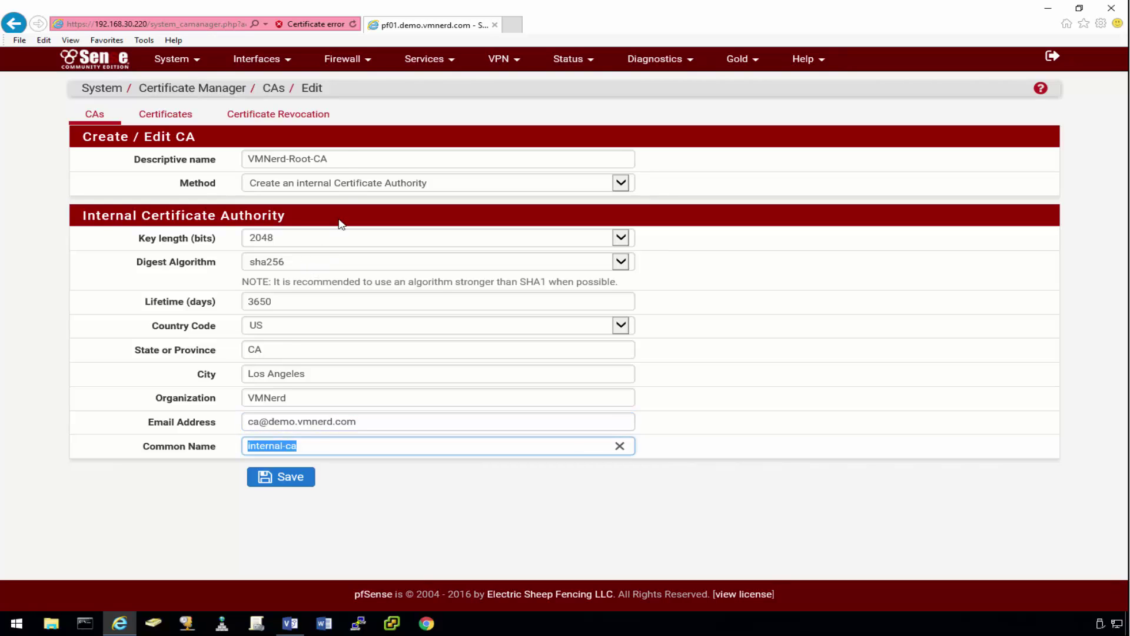
Step: Replace the common name internal-ca with VMNerd-Root-CA
left_click_drag(345, 160, 255, 160)
key("ctrl+c")
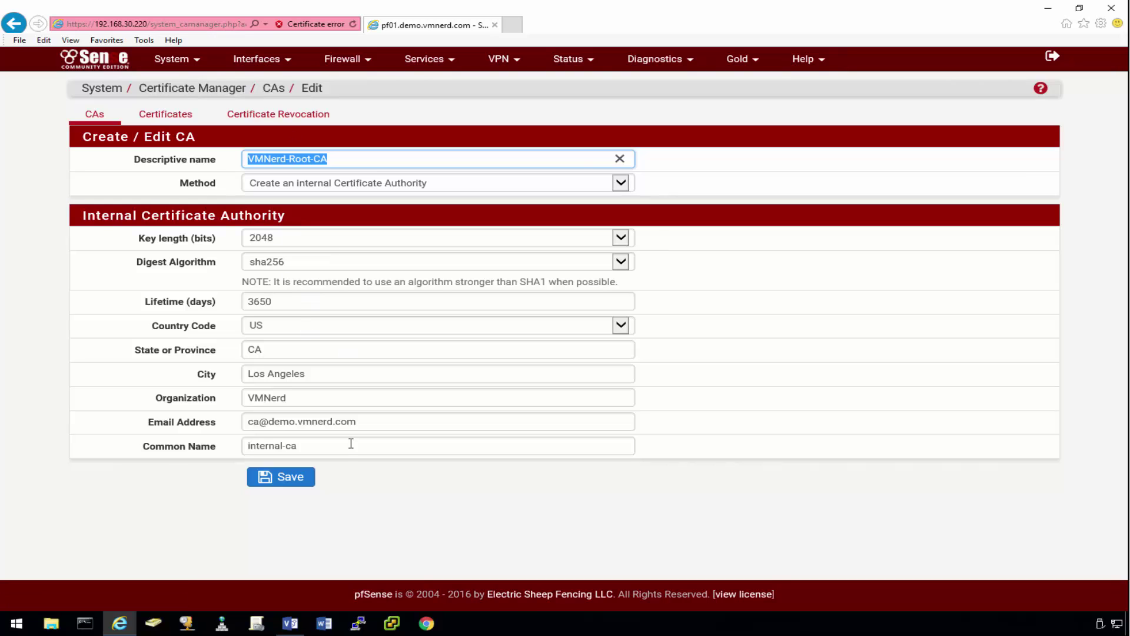
left_click(321, 449)
key("ctrl+a")
key("ctrl+v")
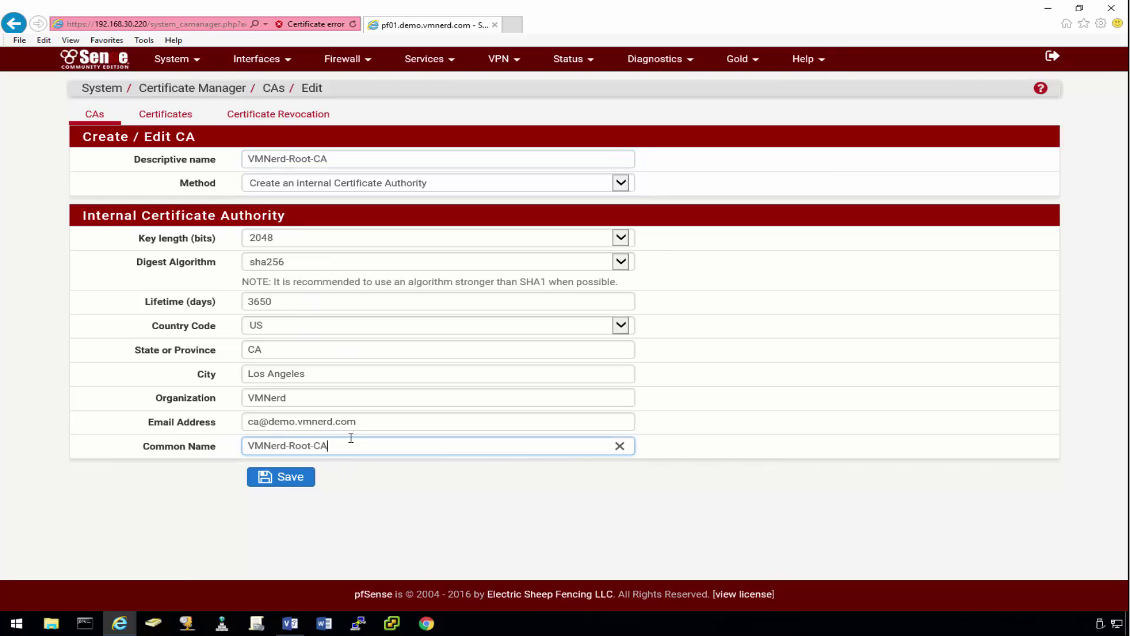
Step: Inspect the firewall's current web certificate and its trust chain in the browser
left_click(318, 24)
left_click(254, 177)
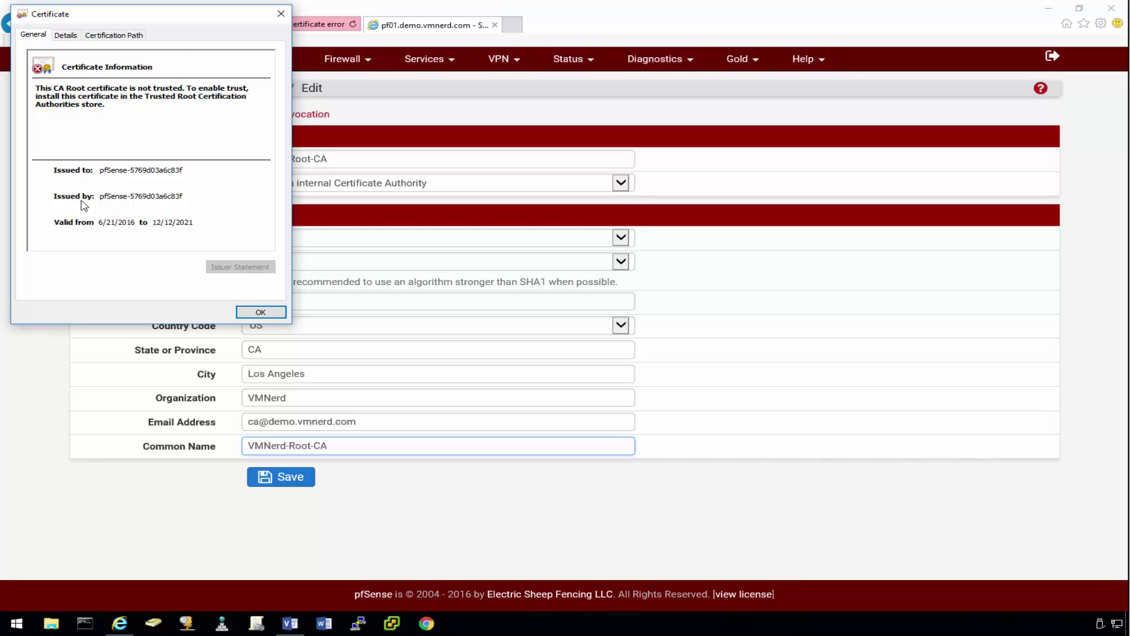
left_click(130, 35)
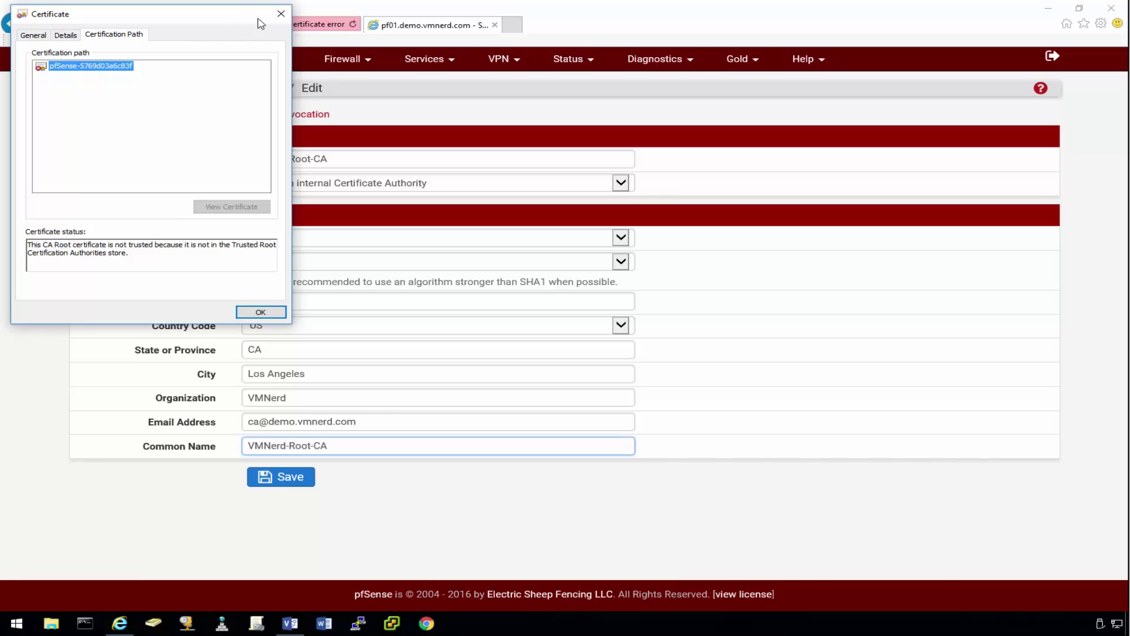
left_click(281, 14)
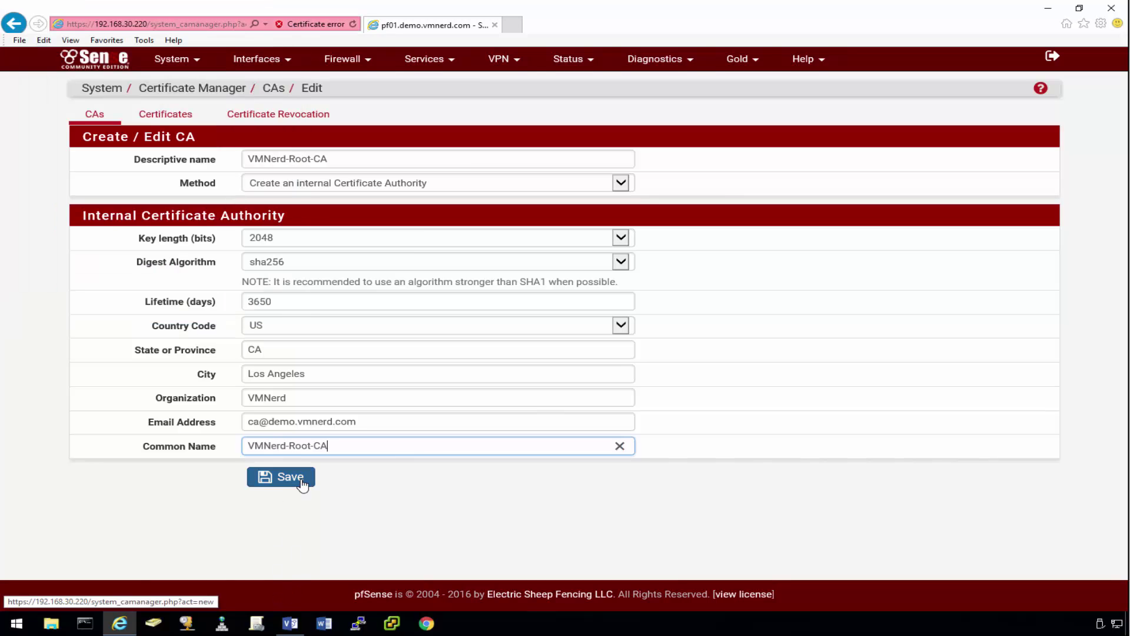
Step: Save the root CA and start an intermediate CA named VMNerd-Sub1-CA
left_click(299, 480)
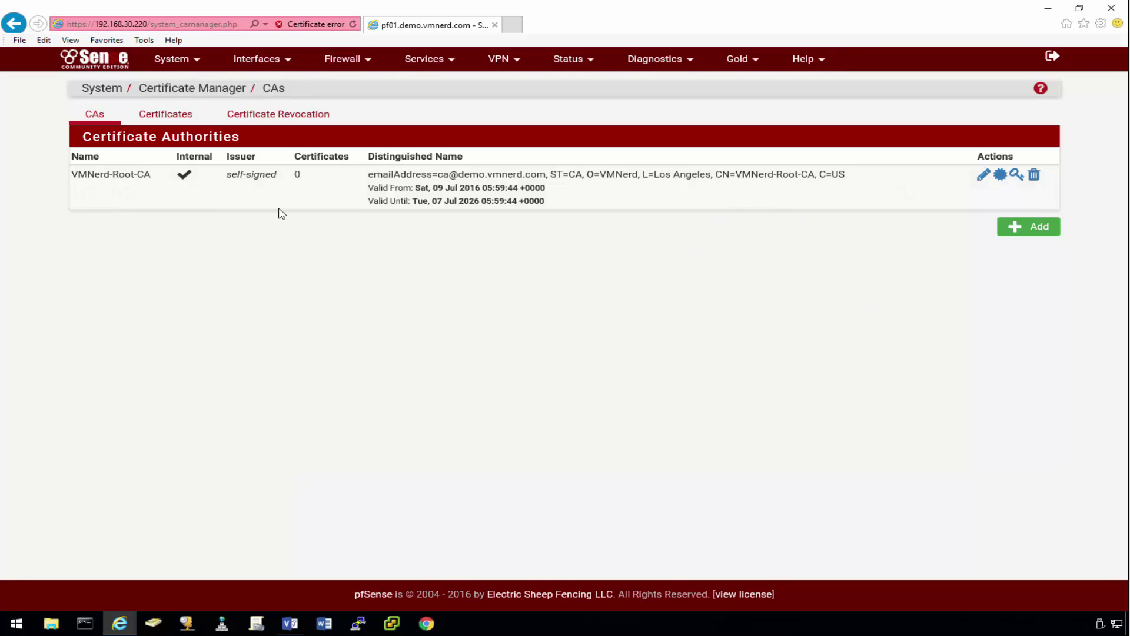
left_click(1040, 227)
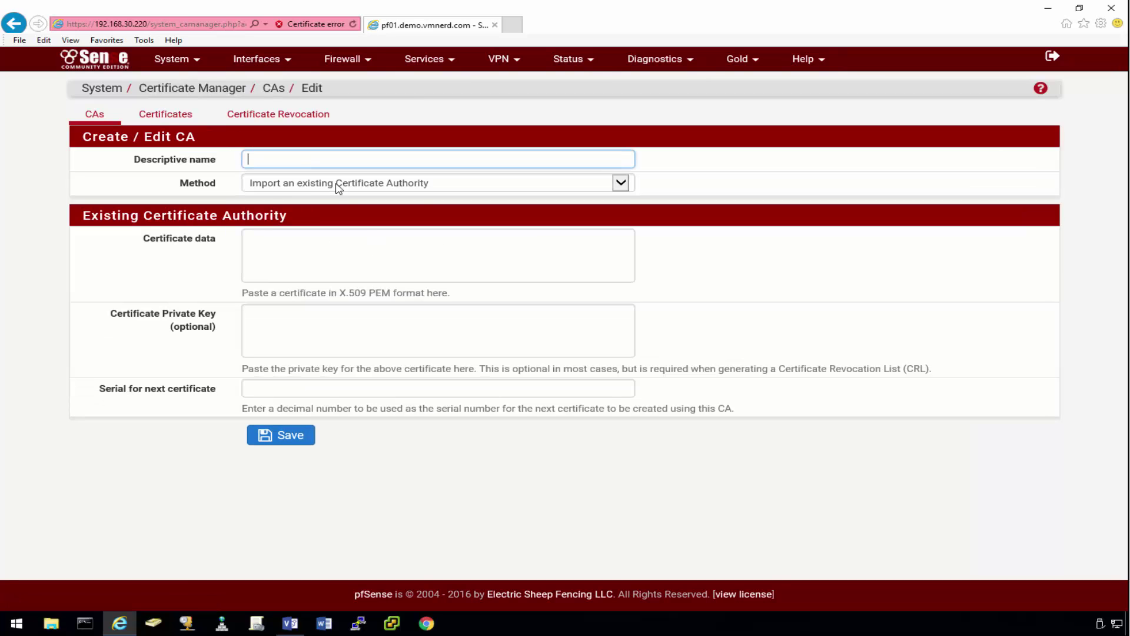
left_click(338, 185)
left_click(327, 205)
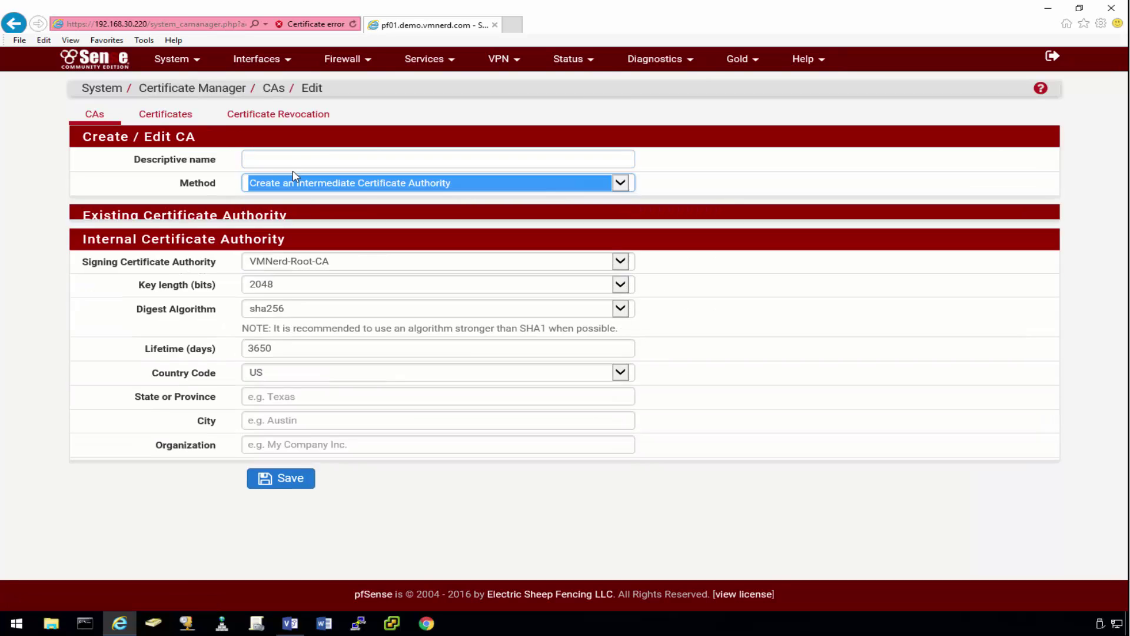
left_click(286, 157)
key("ctrl+v")
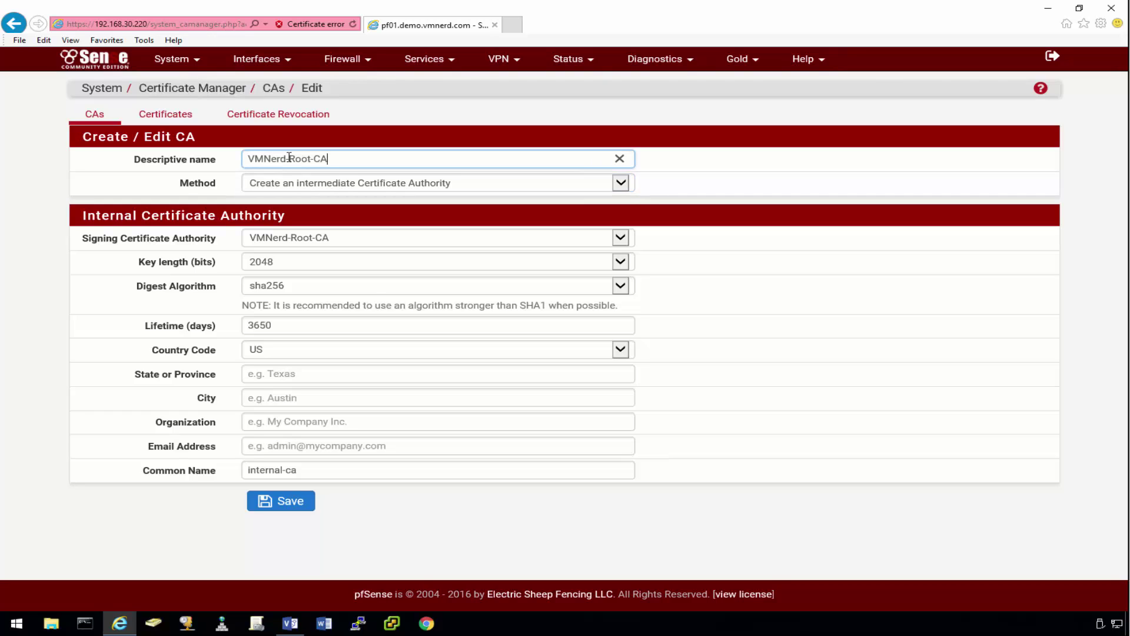
left_click_drag(292, 159, 311, 160)
type("Sub1")
Step: Enter state CA, city Los Angeles, organization VMNerd and the CA e-mail address
left_click(259, 376)
type("CA")
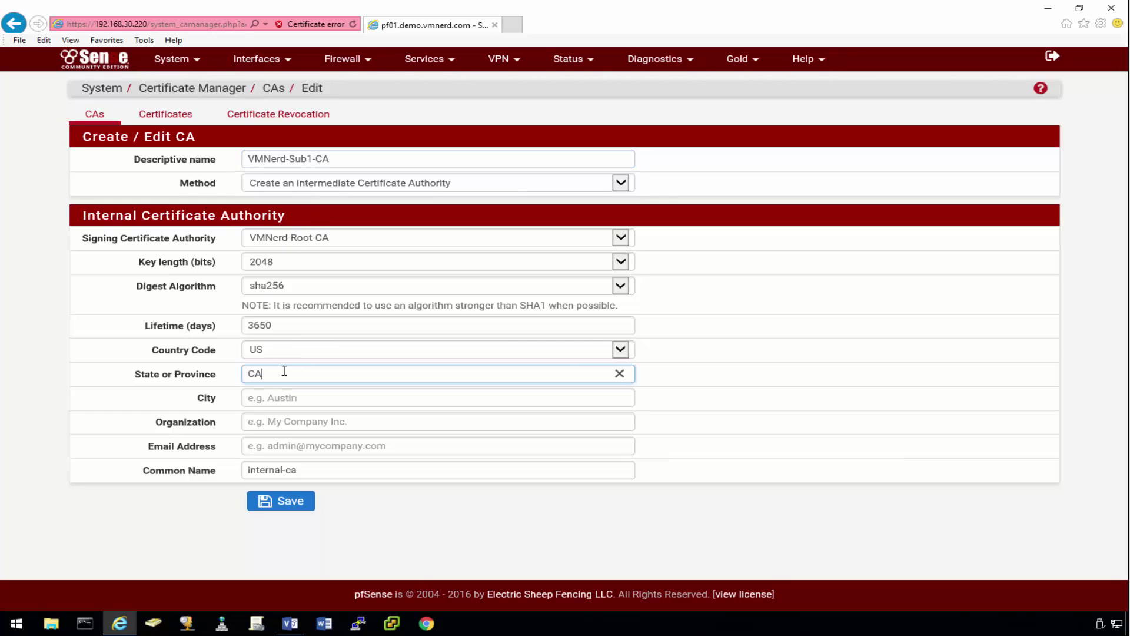
key("Tab")
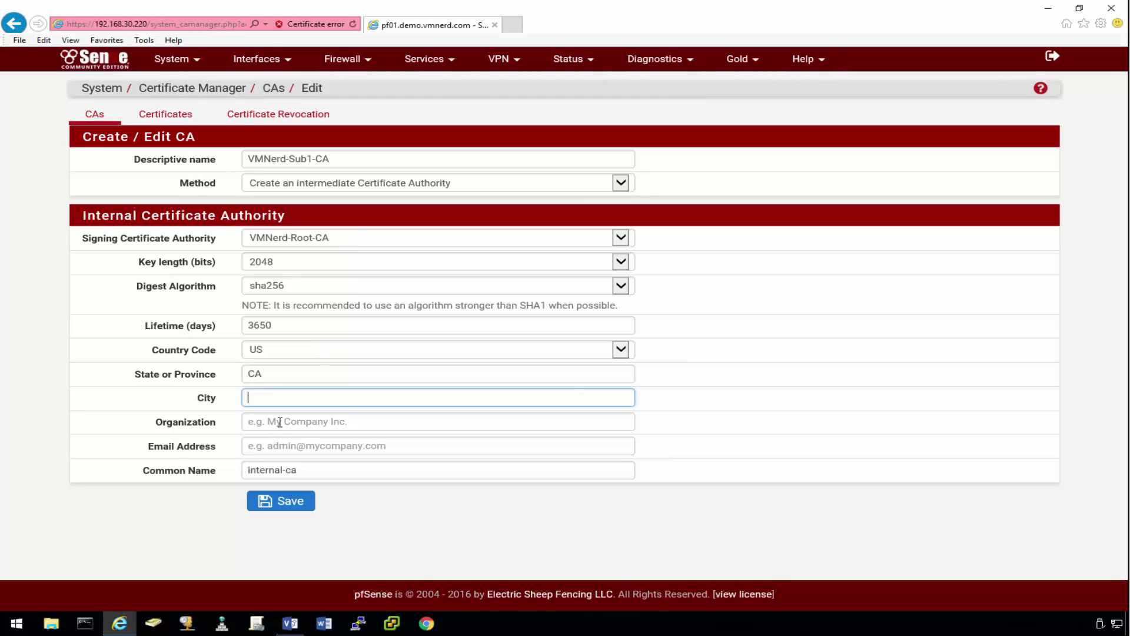
type("Los Angeles")
left_click(280, 420)
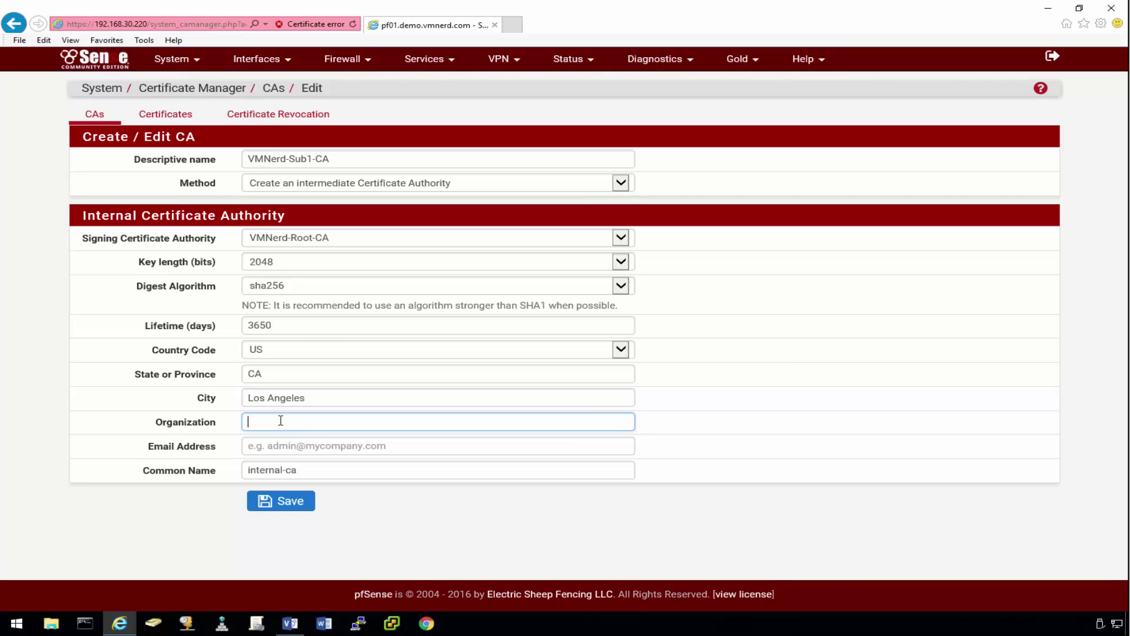
type("VMNerd")
key("Tab")
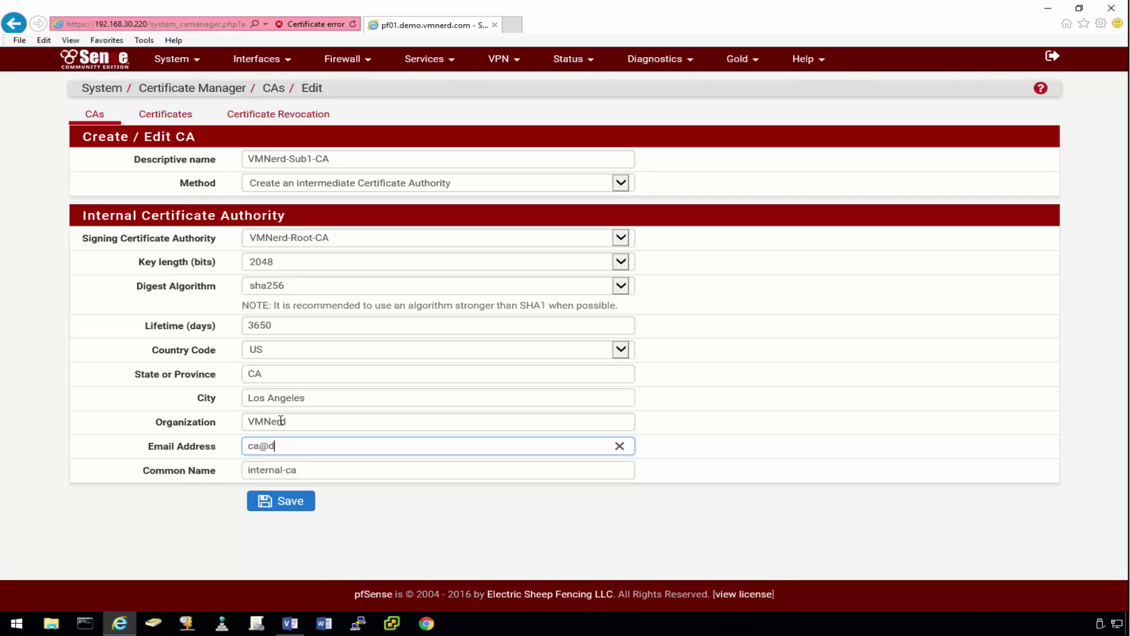
key("Tab")
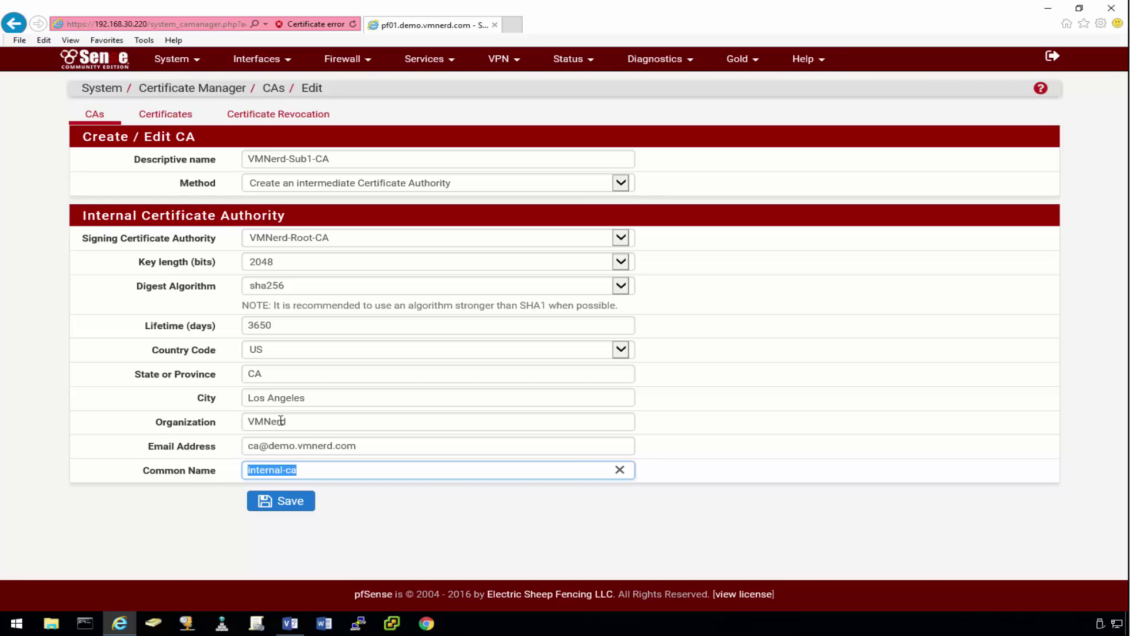
Step: Set the common name to VMNerd-Sub1-CA and save the intermediate CA
left_click_drag(376, 158, 208, 160)
key("ctrl+c")
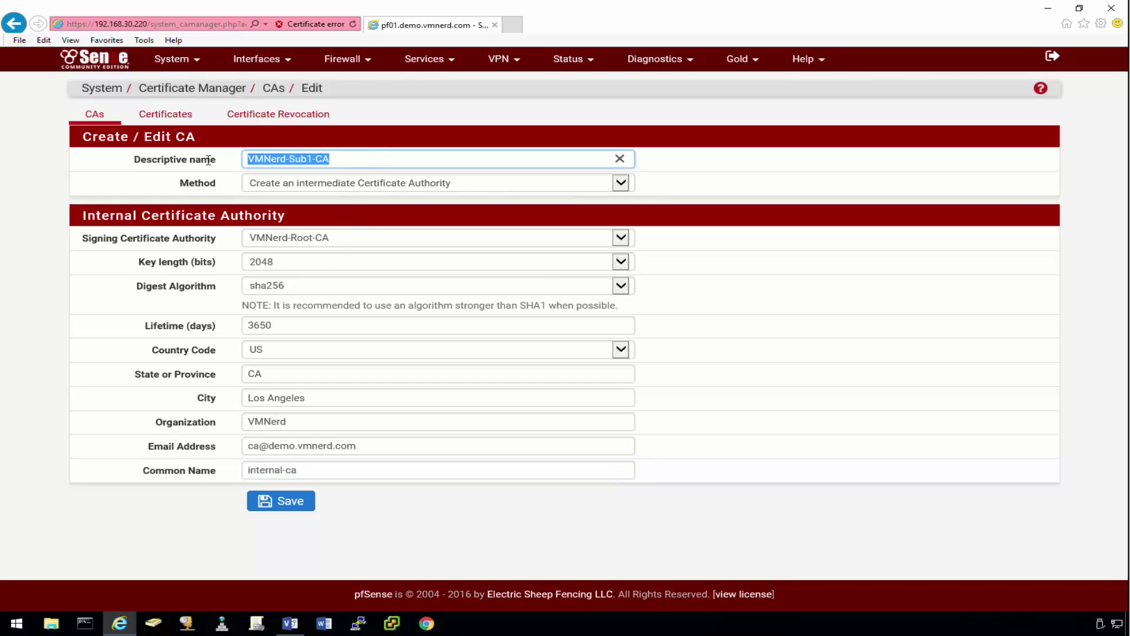
left_click_drag(324, 470, 140, 473)
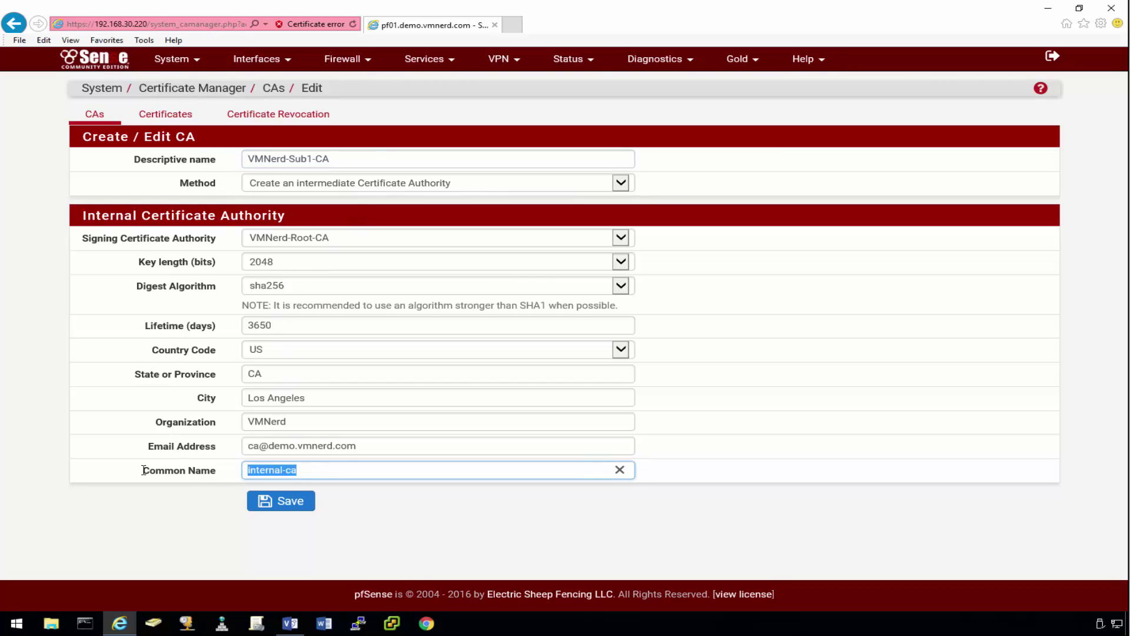
key("ctrl+v")
left_click(302, 501)
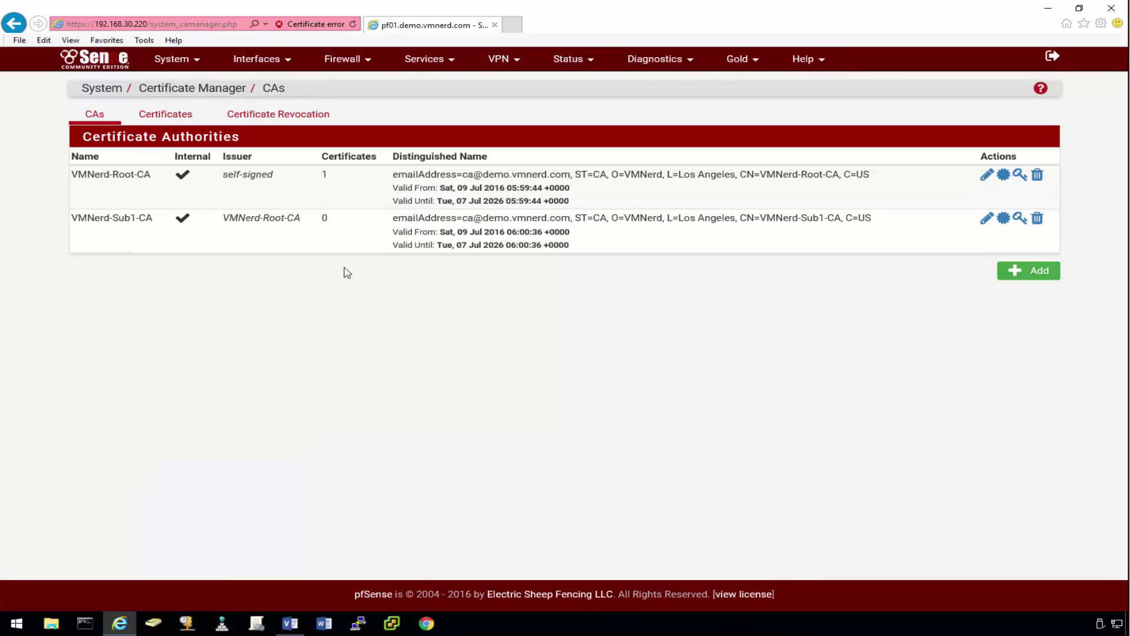
Step: Export the VMNerd-Root-CA certificate and choose Save as for the download
left_click(1003, 177)
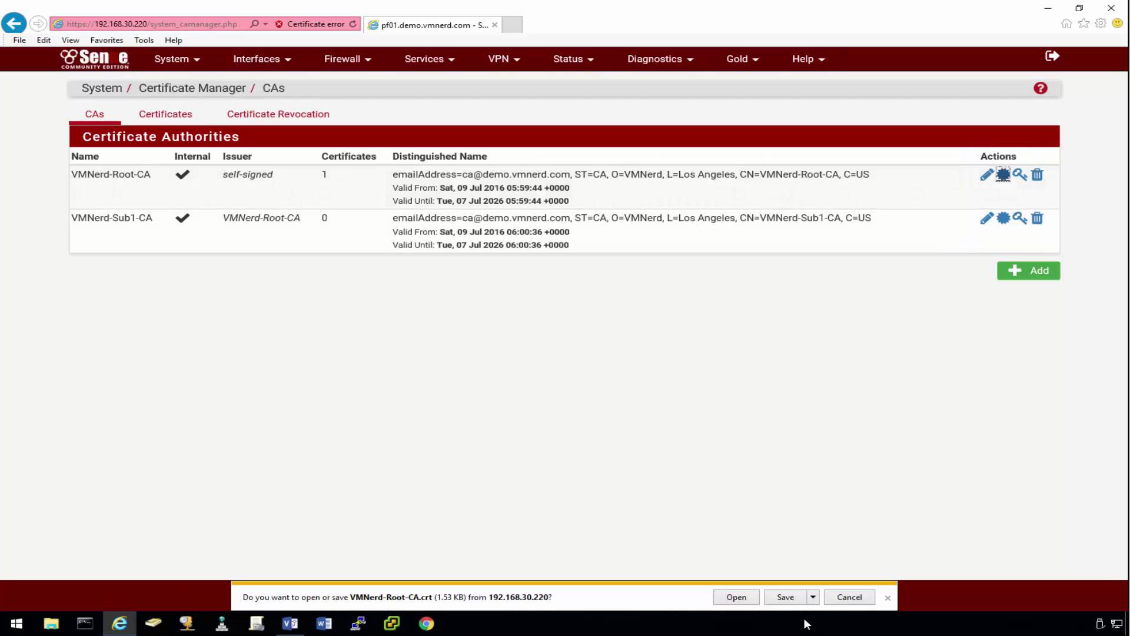
left_click(814, 598)
left_click(854, 583)
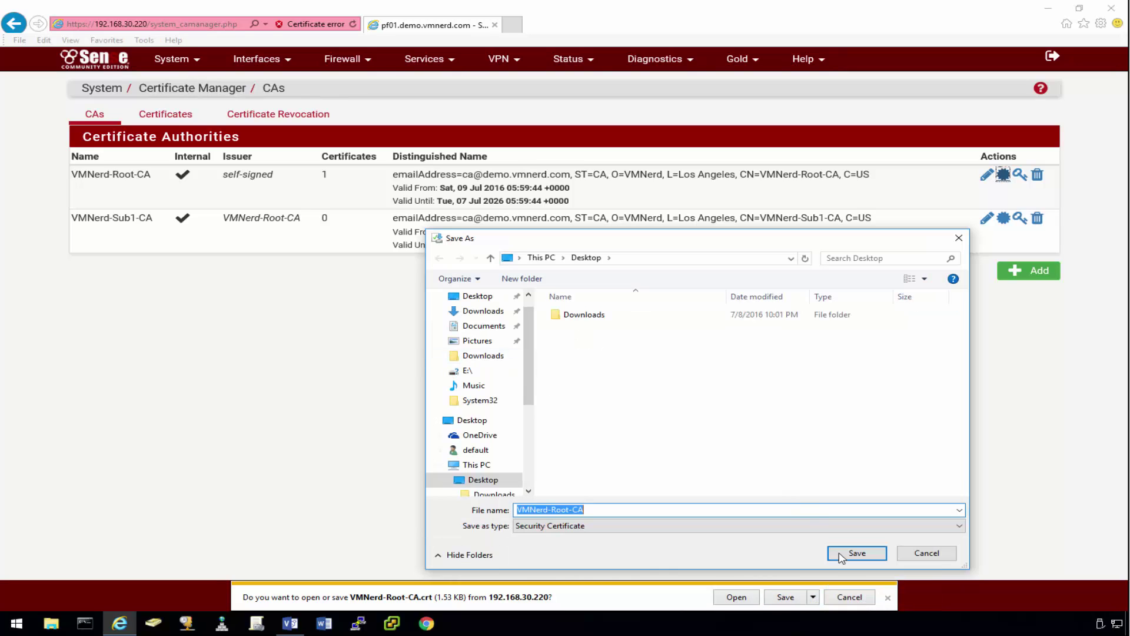
Step: Finish saving VMNerd-Root-CA.crt, then save the VMNerd-Sub1-CA.crt intermediate certificate to the Desktop
left_click(855, 554)
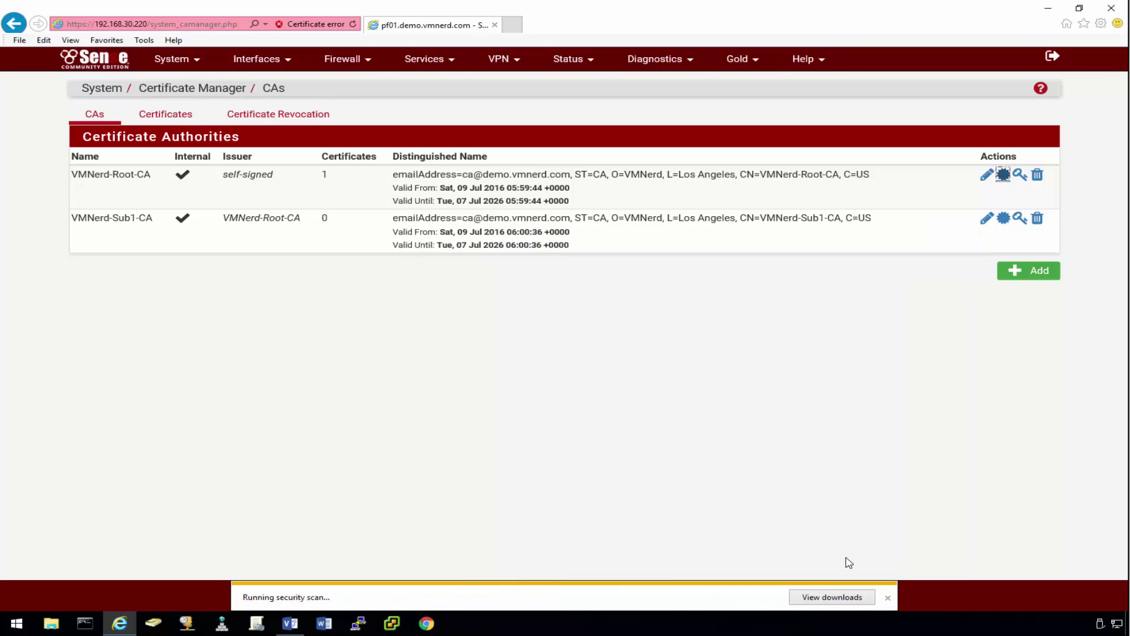
left_click(889, 599)
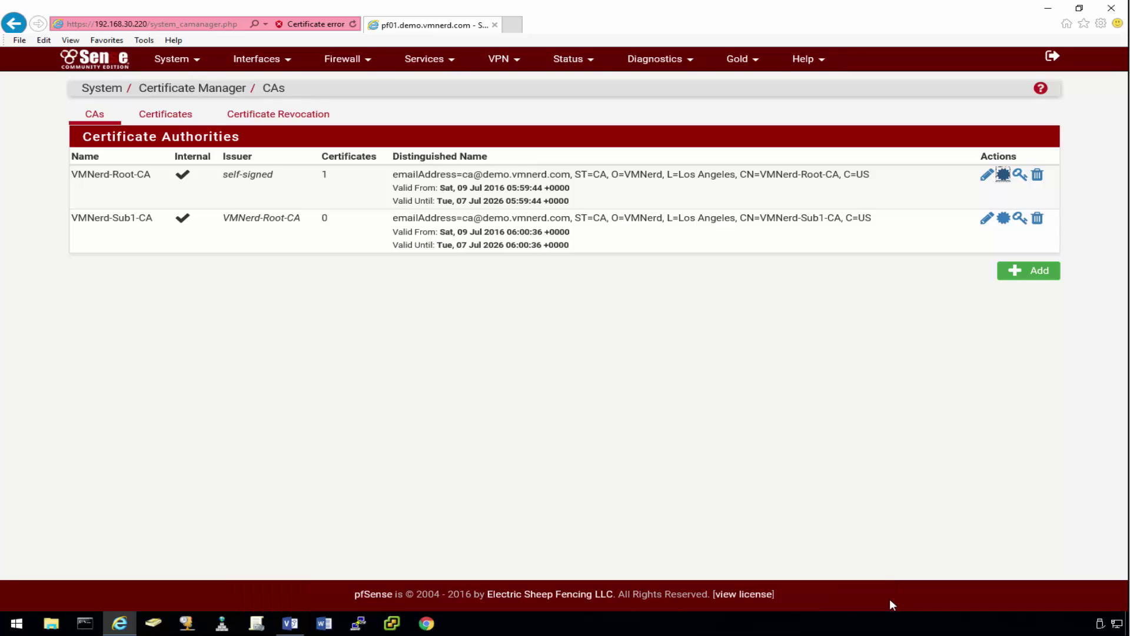
left_click(1003, 219)
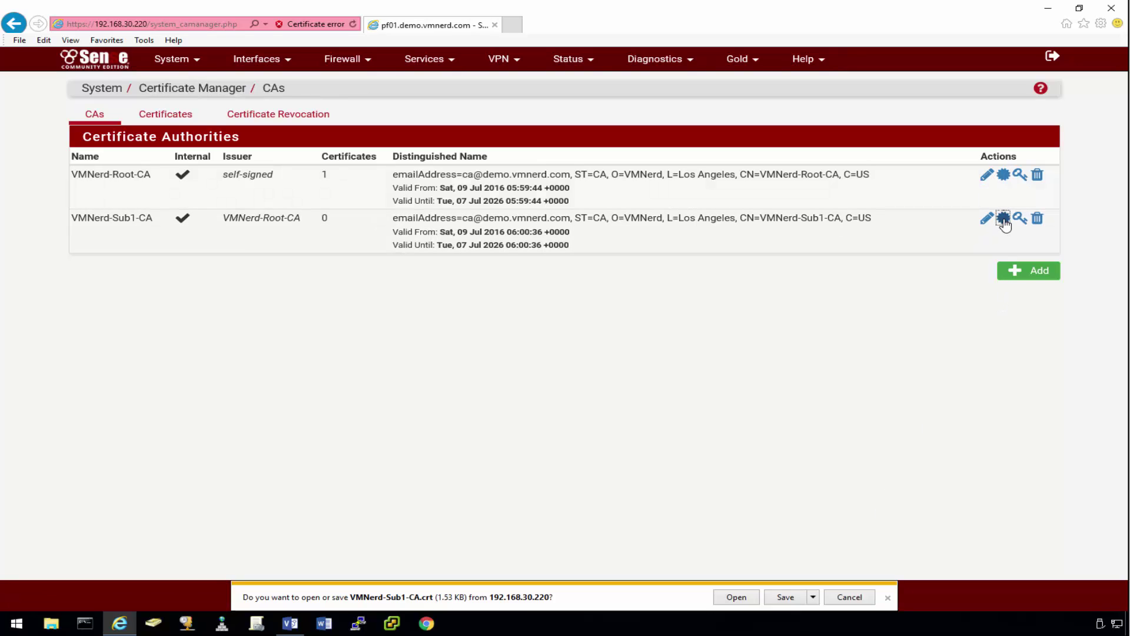
left_click(813, 597)
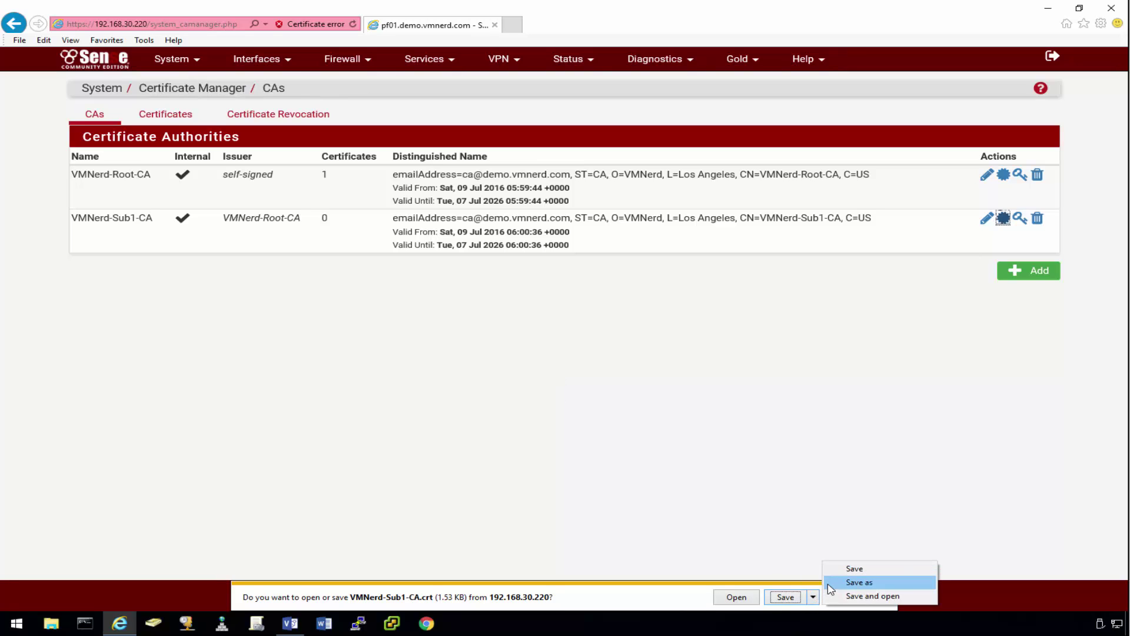
left_click(830, 582)
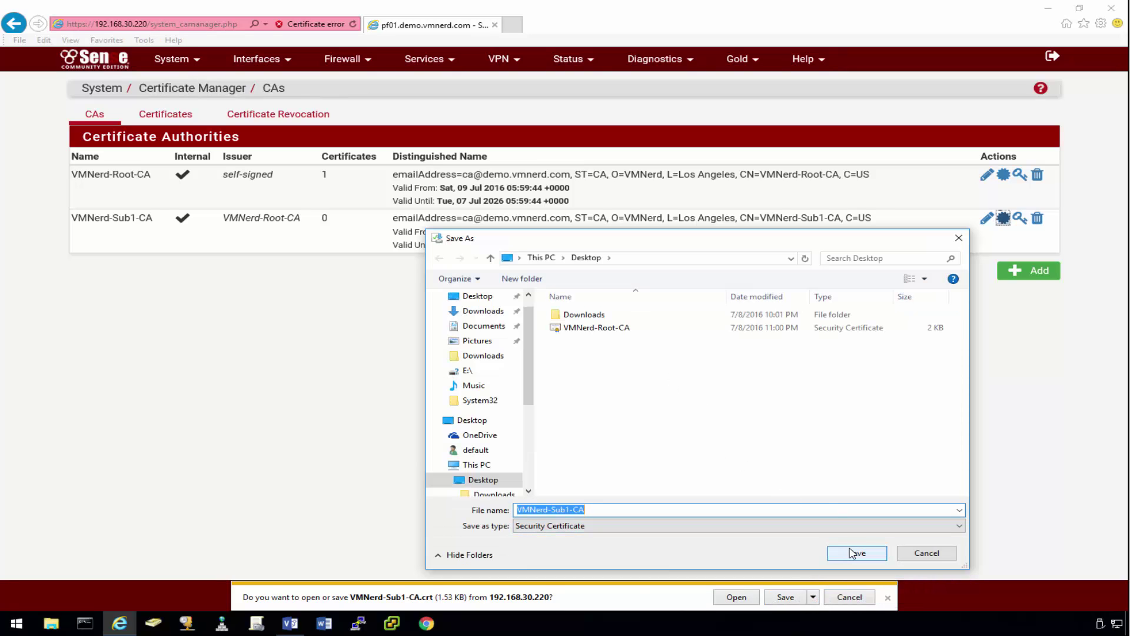
left_click(851, 552)
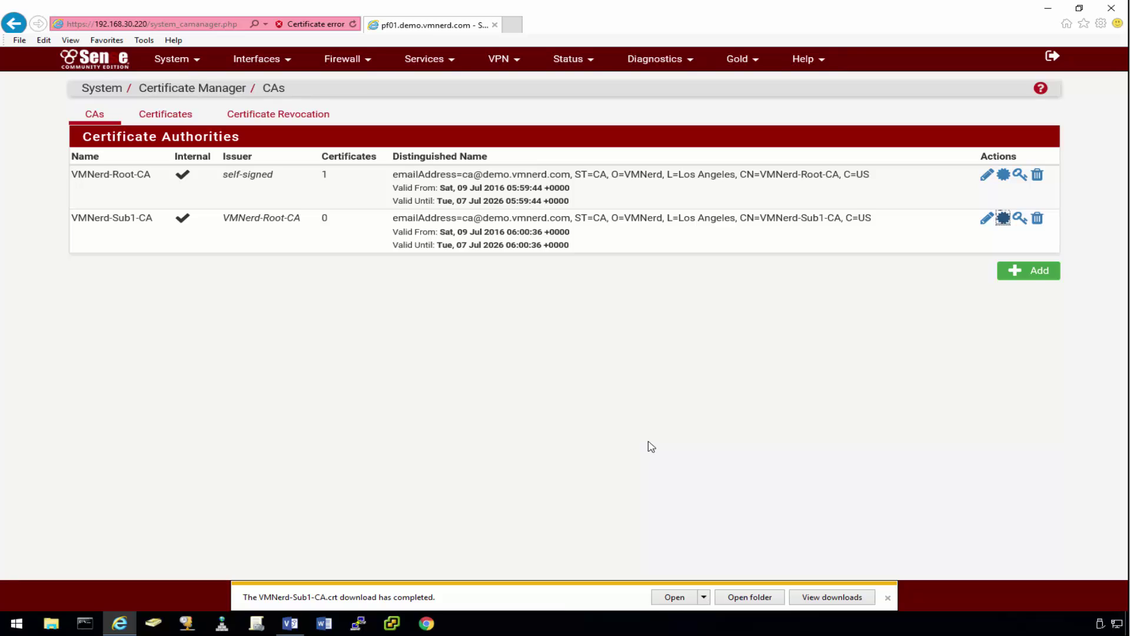
Step: Add an internal certificate with descriptive name firewall.demo.vmnerd.com from the Certificates list
left_click(160, 117)
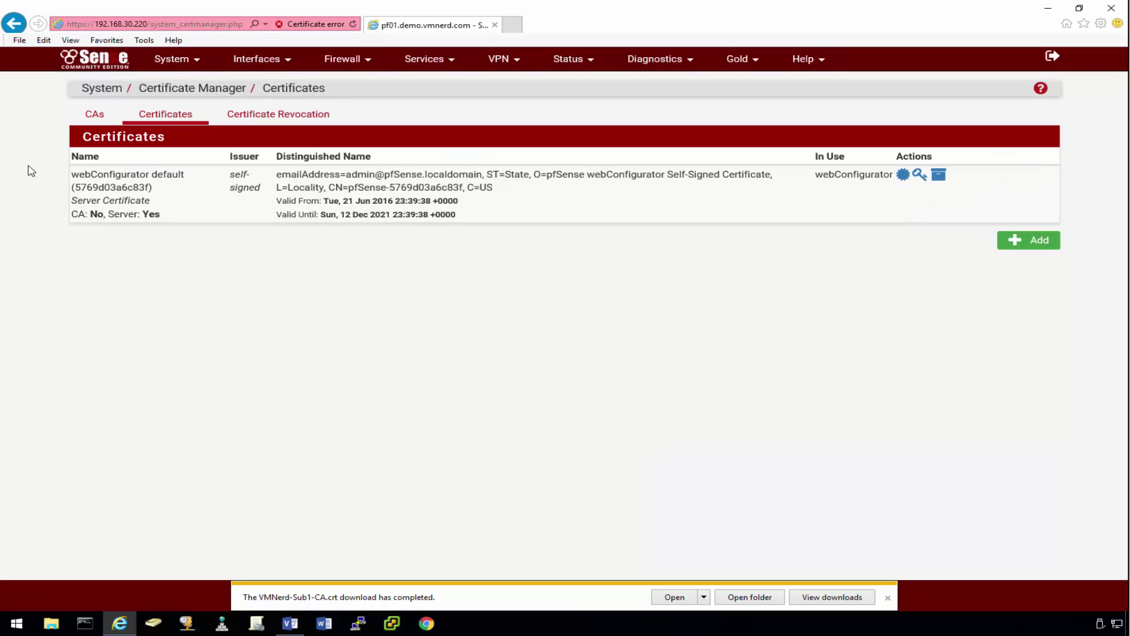
left_click(1032, 249)
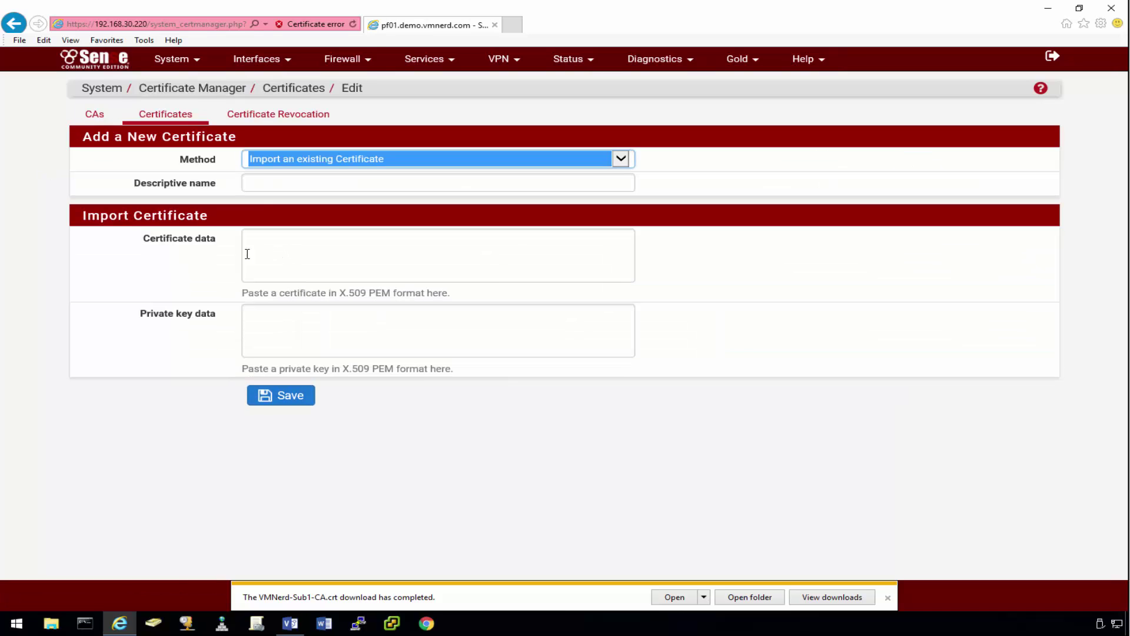
left_click(365, 162)
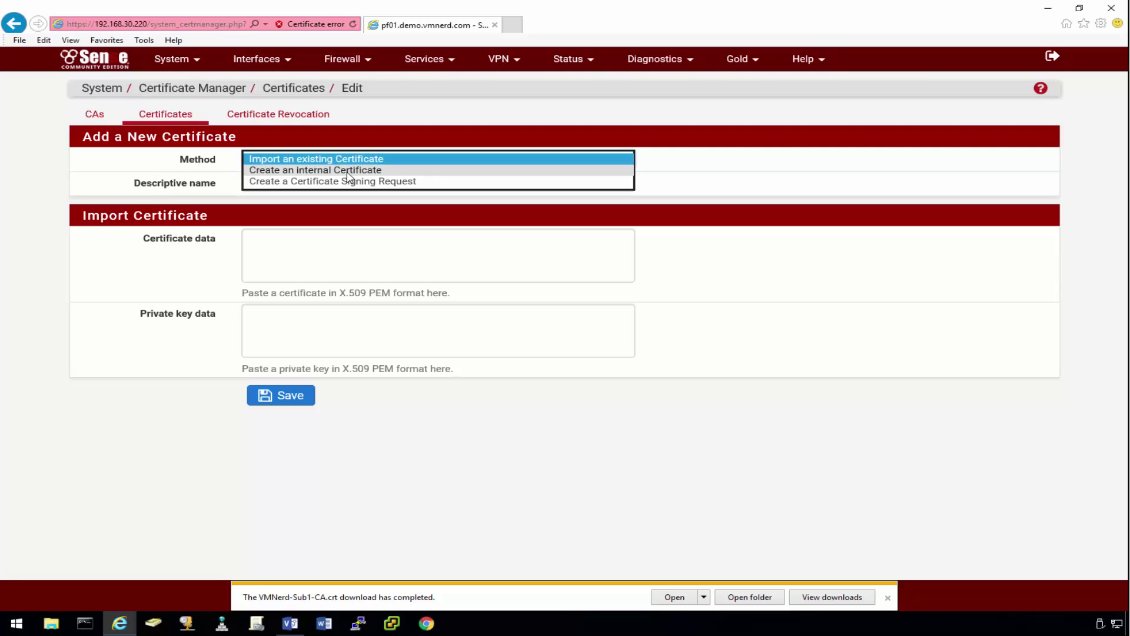
left_click(349, 171)
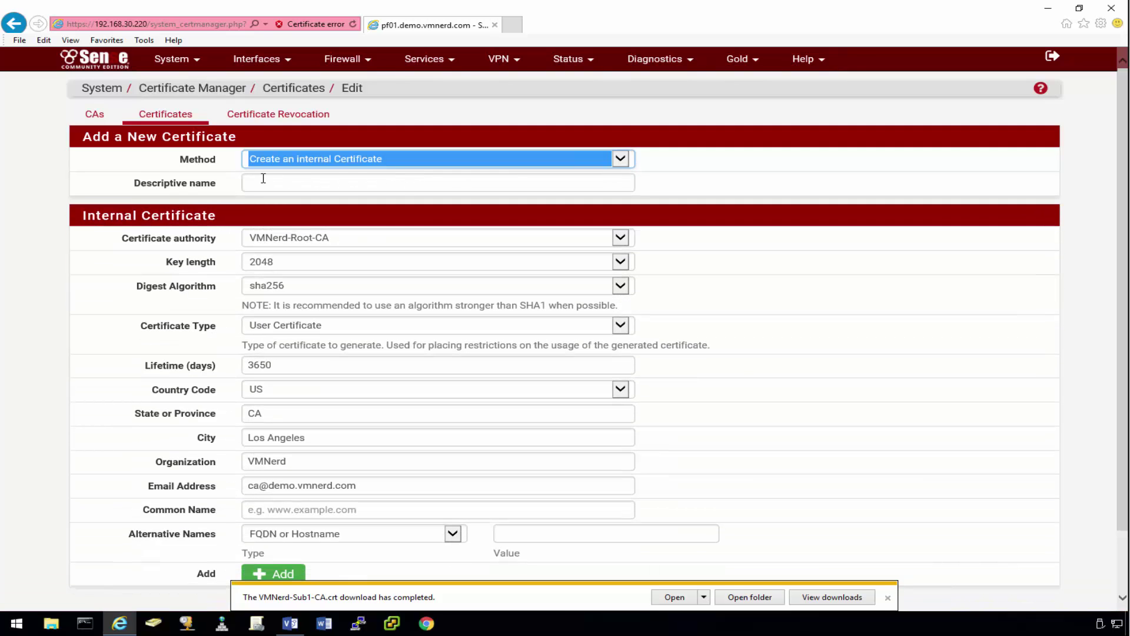
left_click(296, 188)
type("firewall")
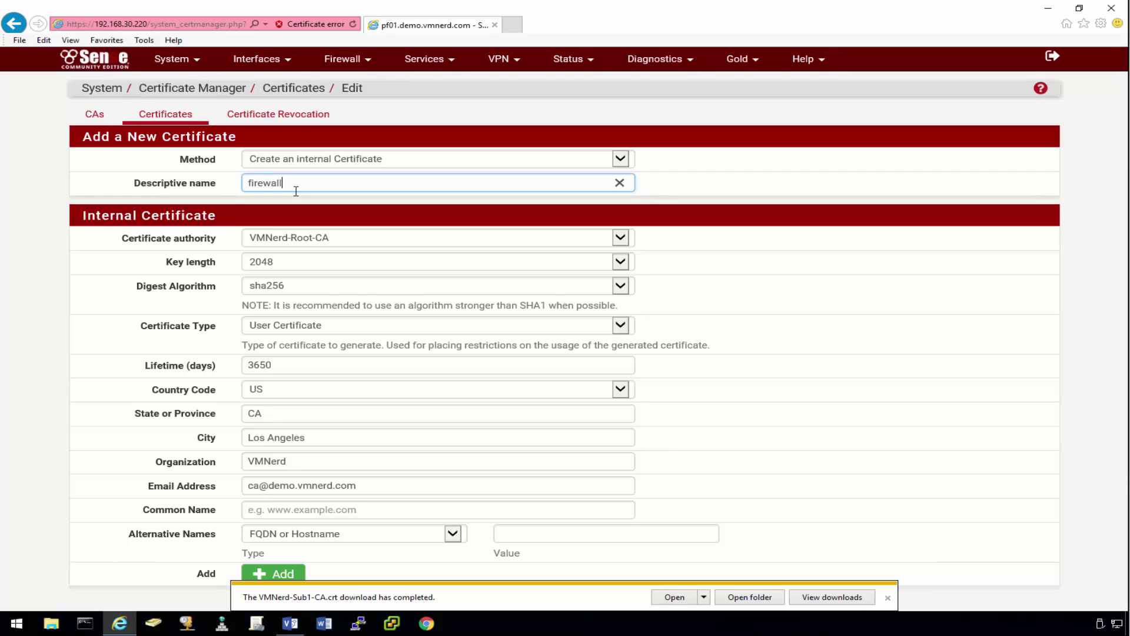
type(".demo.vmnerd.com")
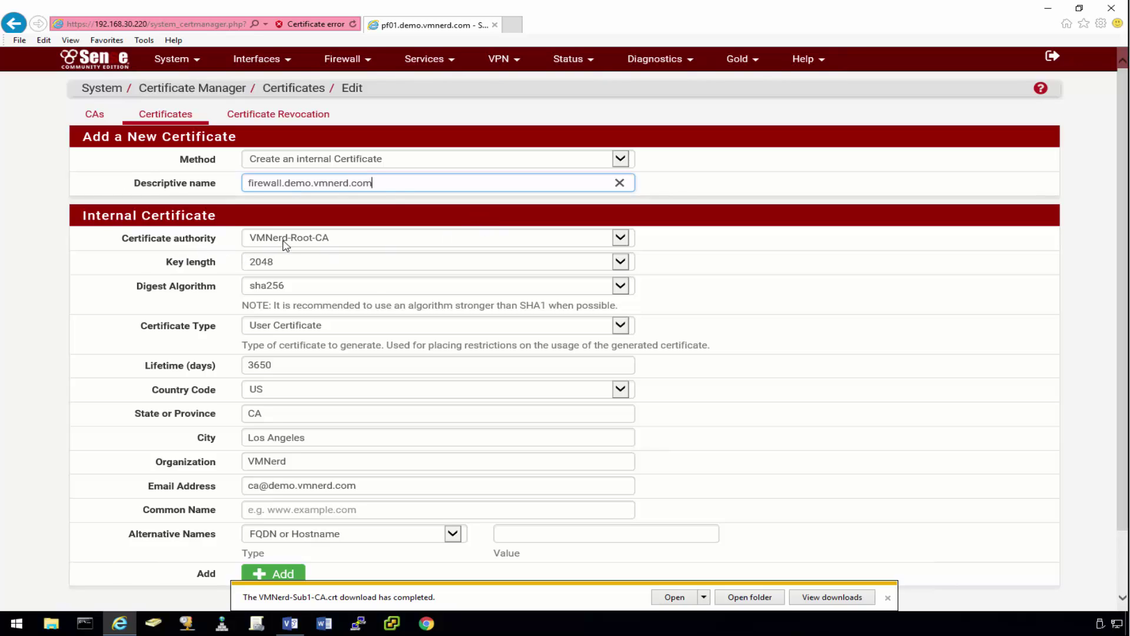
Step: Set the certificate authority to VMNerd-Sub1-CA and the certificate type to Server Certificate
left_click(336, 245)
left_click(327, 252)
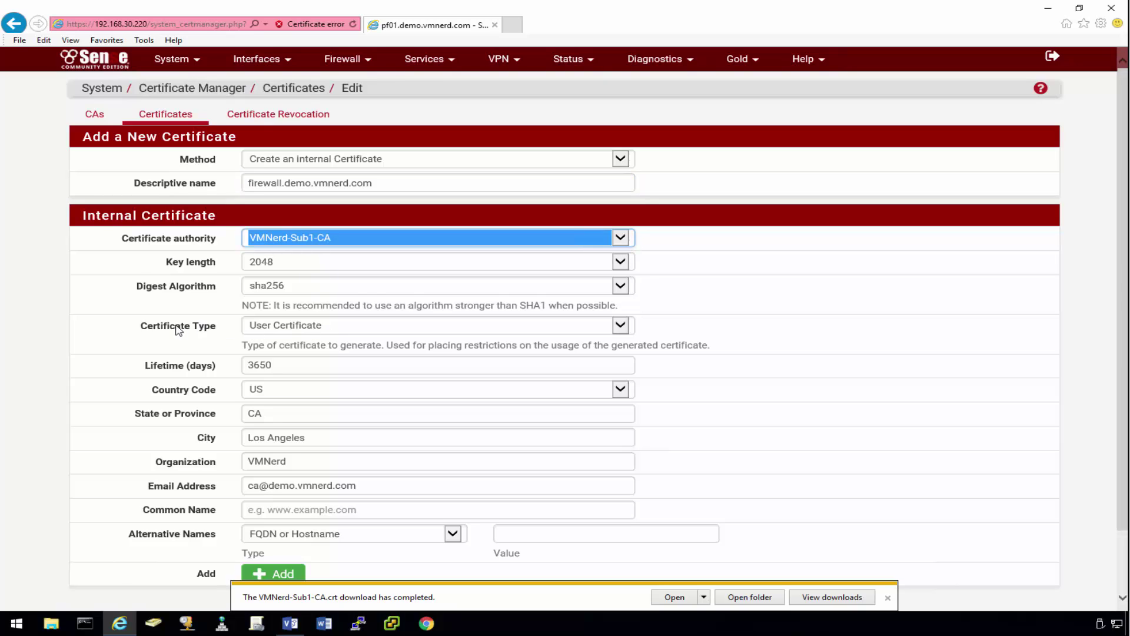
left_click(354, 327)
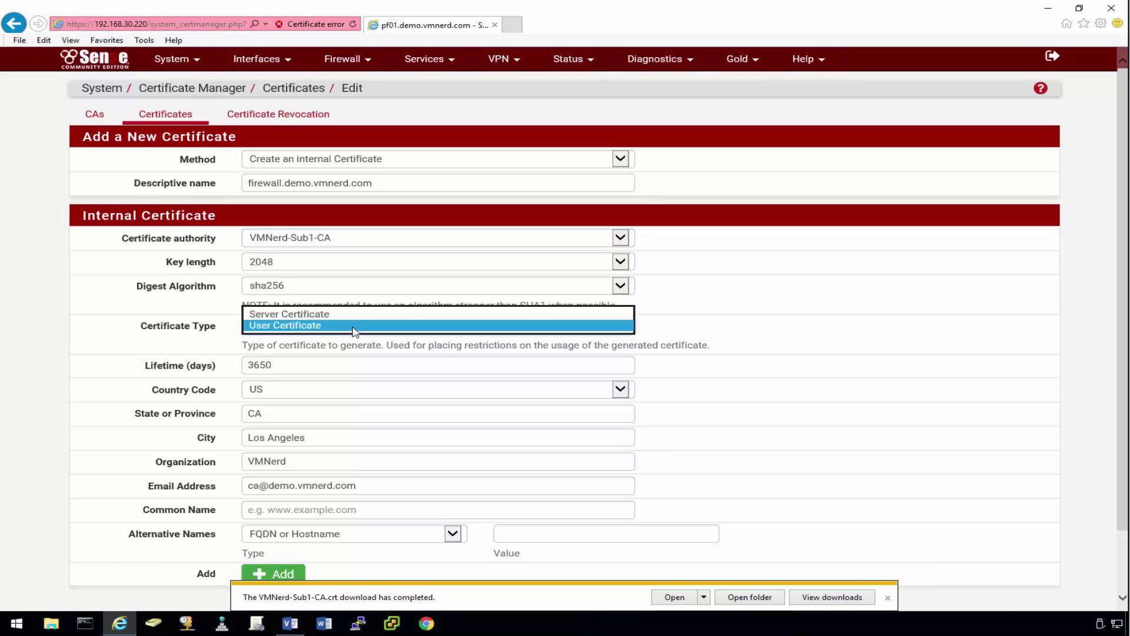
left_click(341, 314)
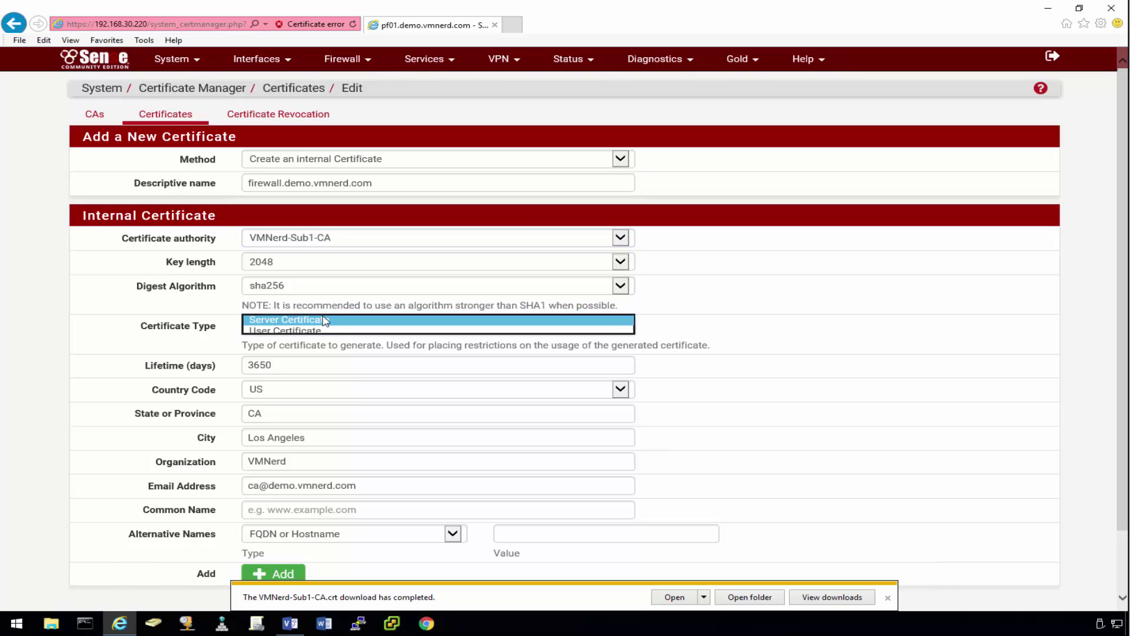
left_click(685, 349)
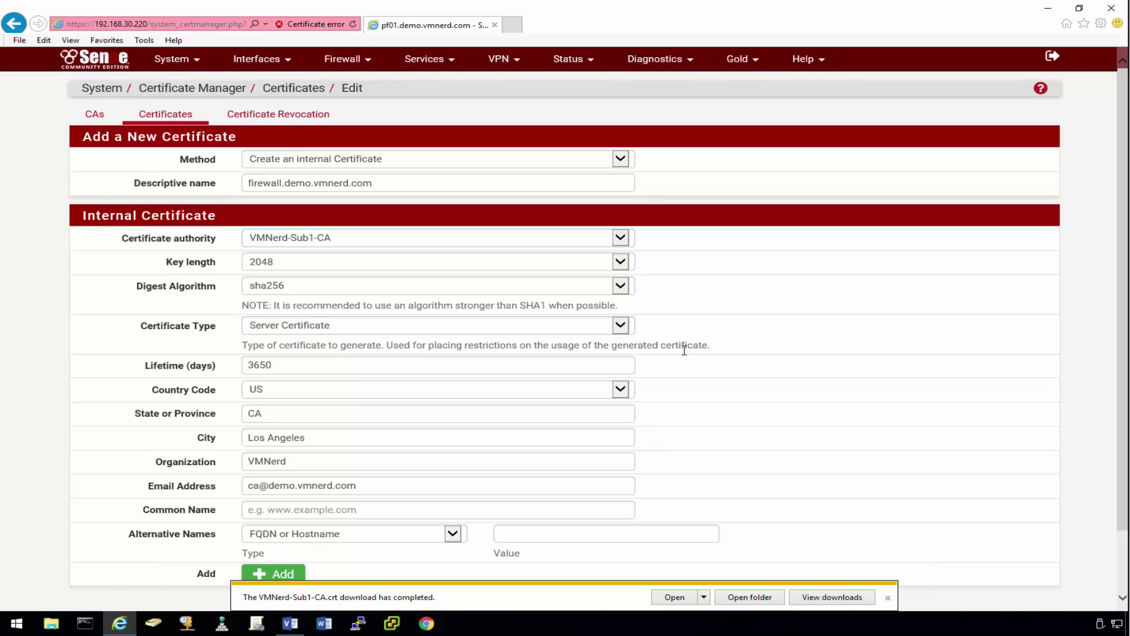
left_click(889, 599)
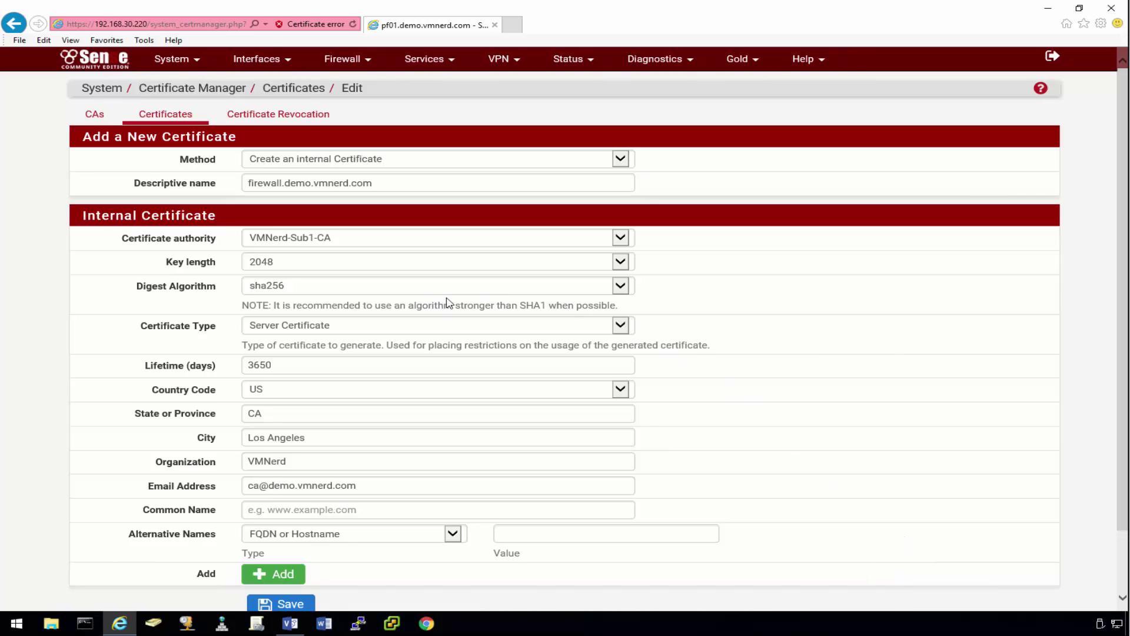
left_click(475, 331)
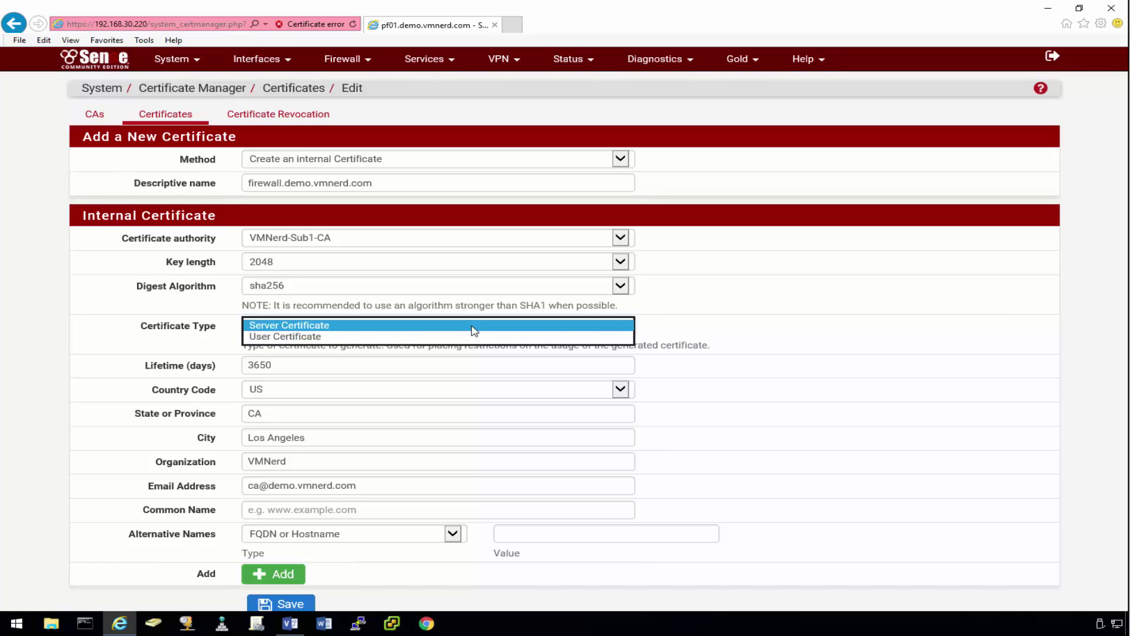
left_click(471, 330)
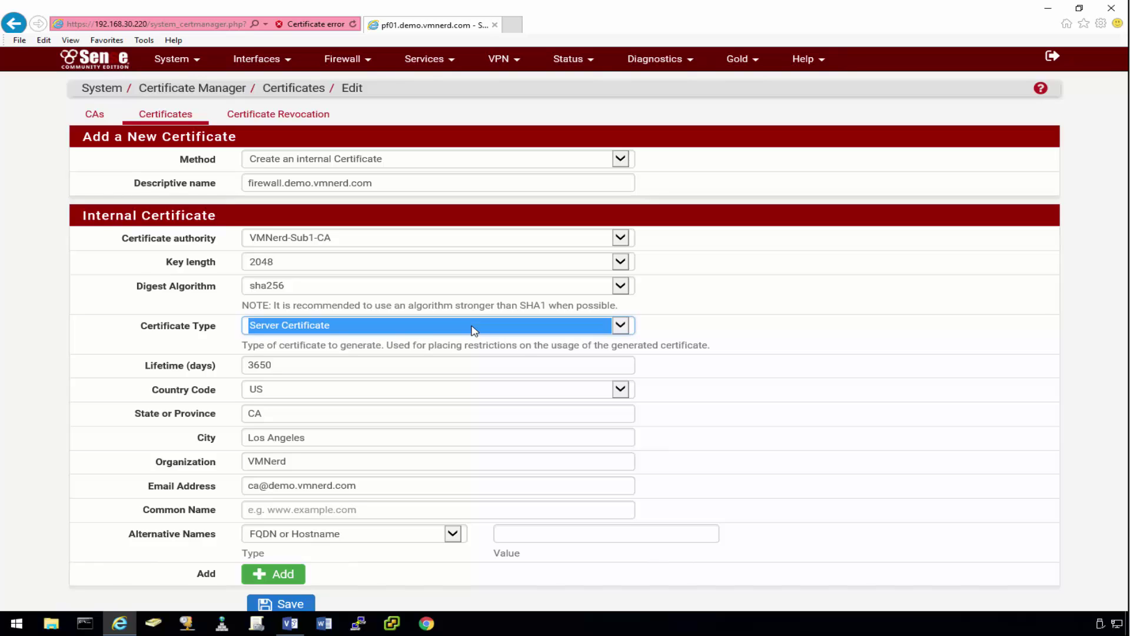
left_click(147, 331)
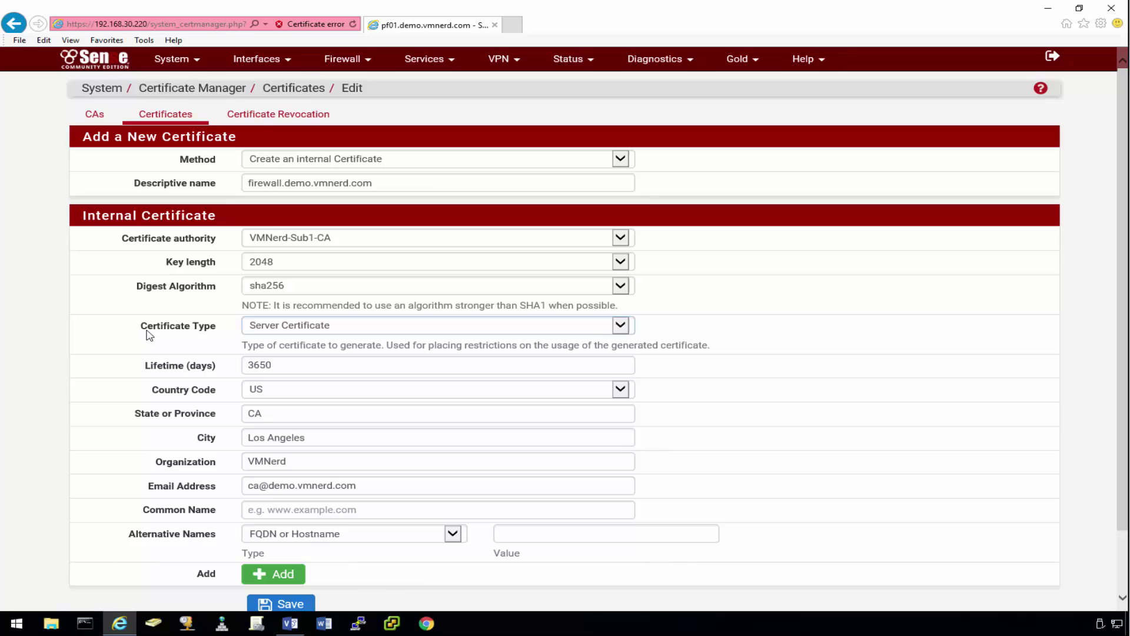
left_click(259, 329)
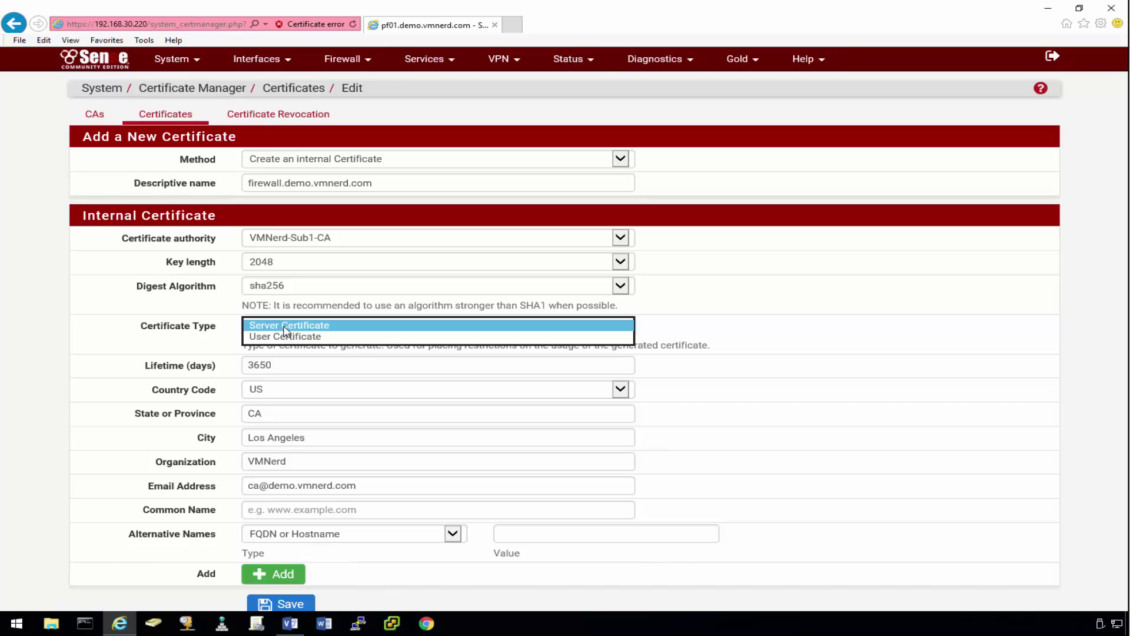
left_click(285, 325)
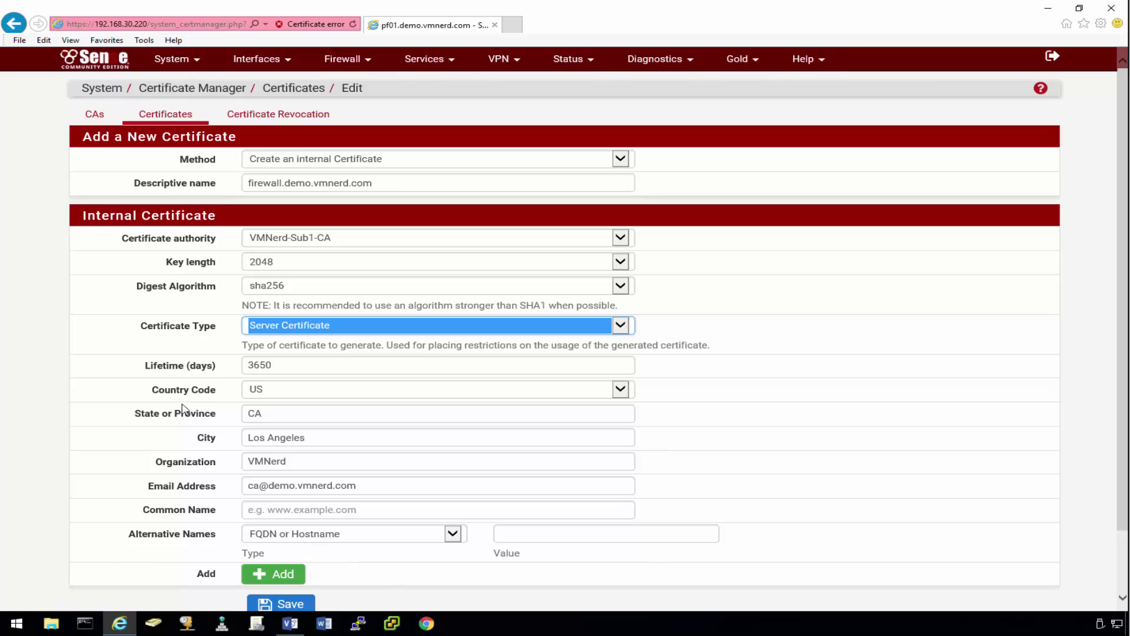
Step: Enter common name firewall.demo.vmnerd.com and add two IP-address alternative name rows
left_click(263, 510)
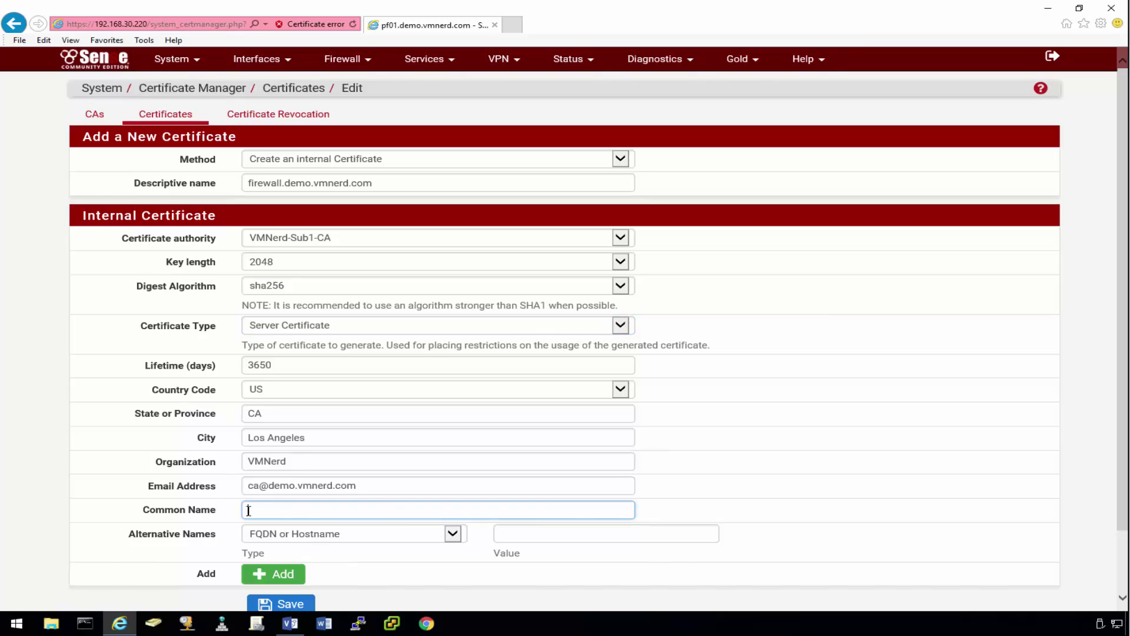
type("fire")
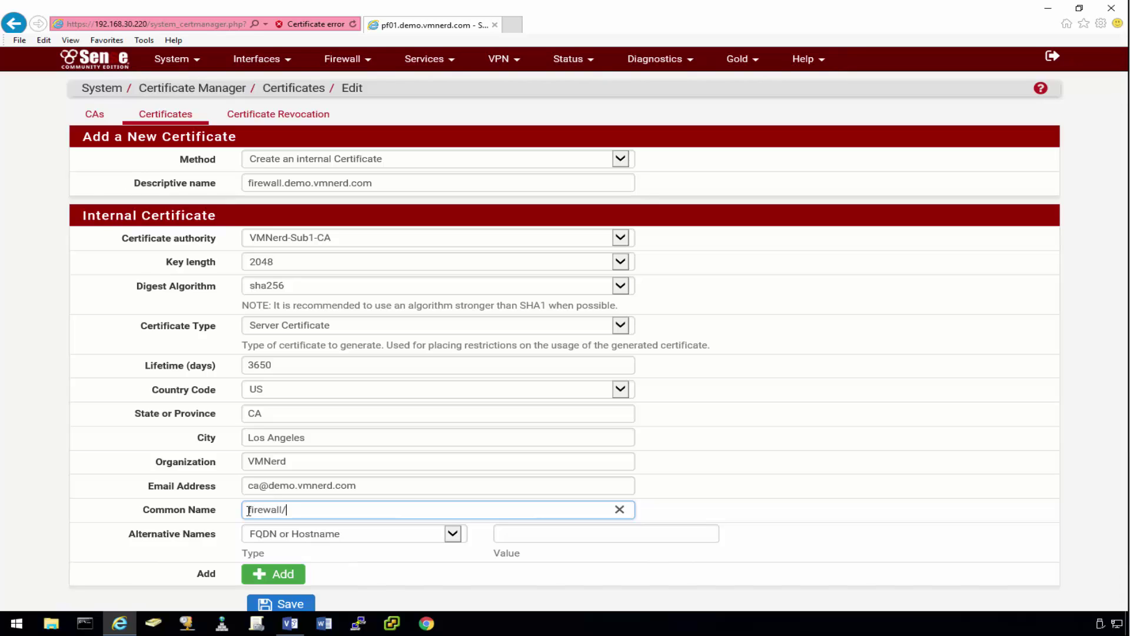
type("wall.demo.vmnerd.com")
left_click(452, 533)
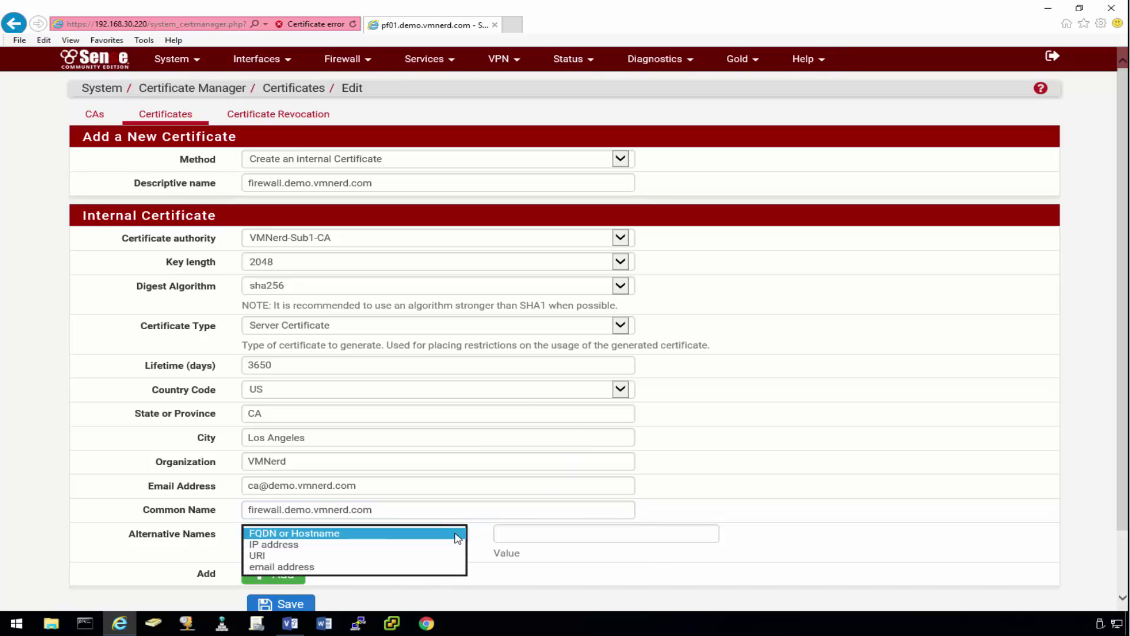
left_click(429, 551)
left_click(286, 575)
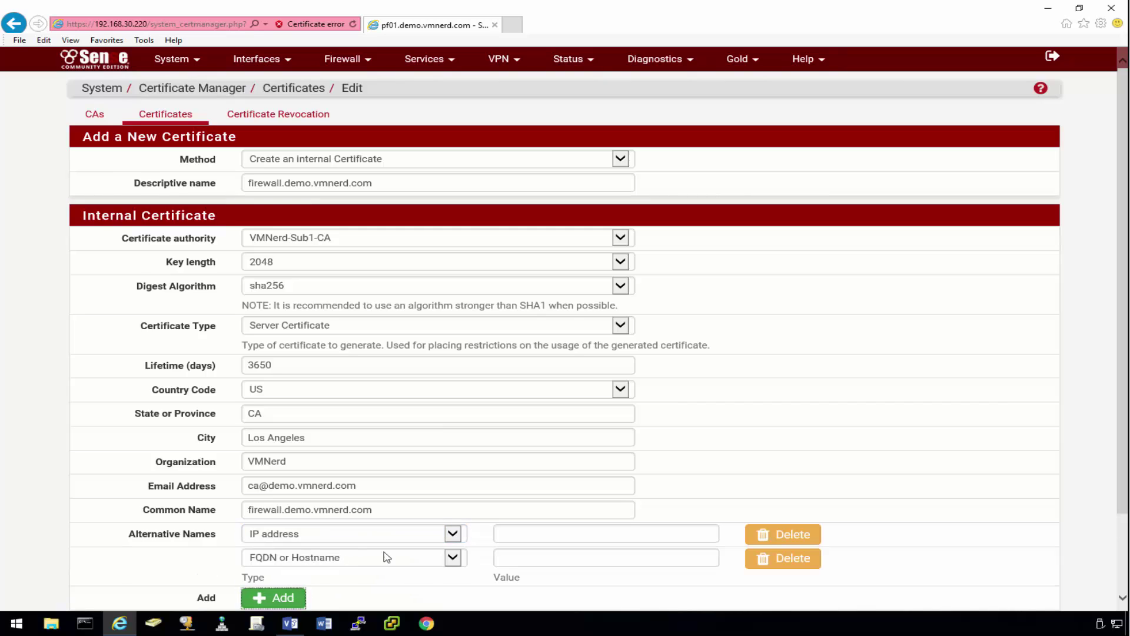
left_click(452, 558)
left_click(375, 569)
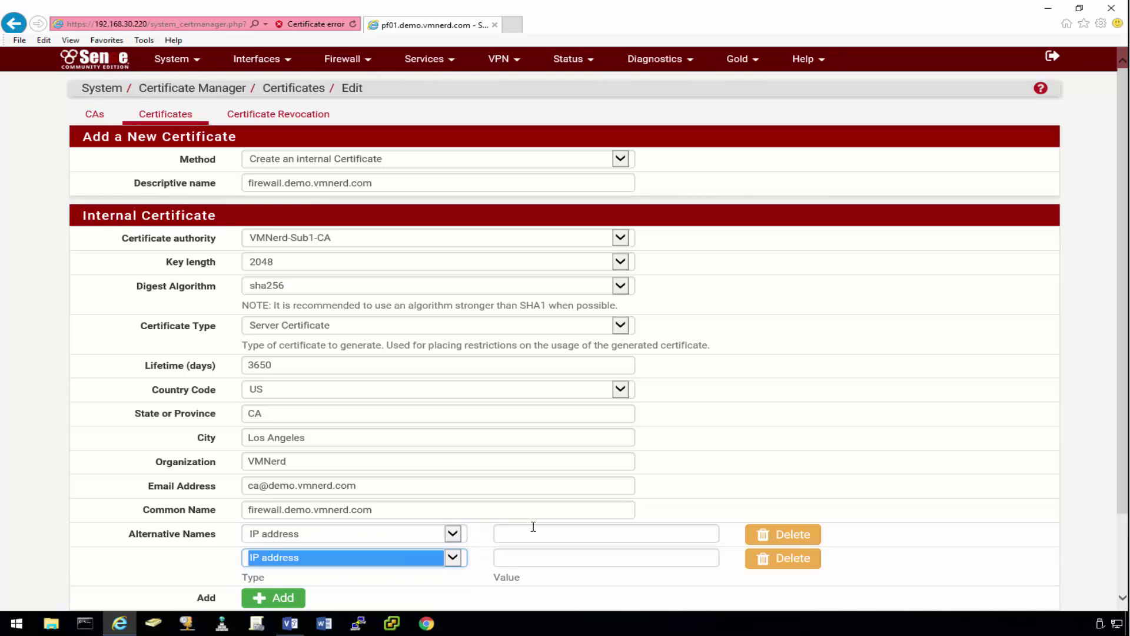
Step: Fill in the alternative name addresses 192.168.30.220 and 192.168.31.254
left_click(502, 533)
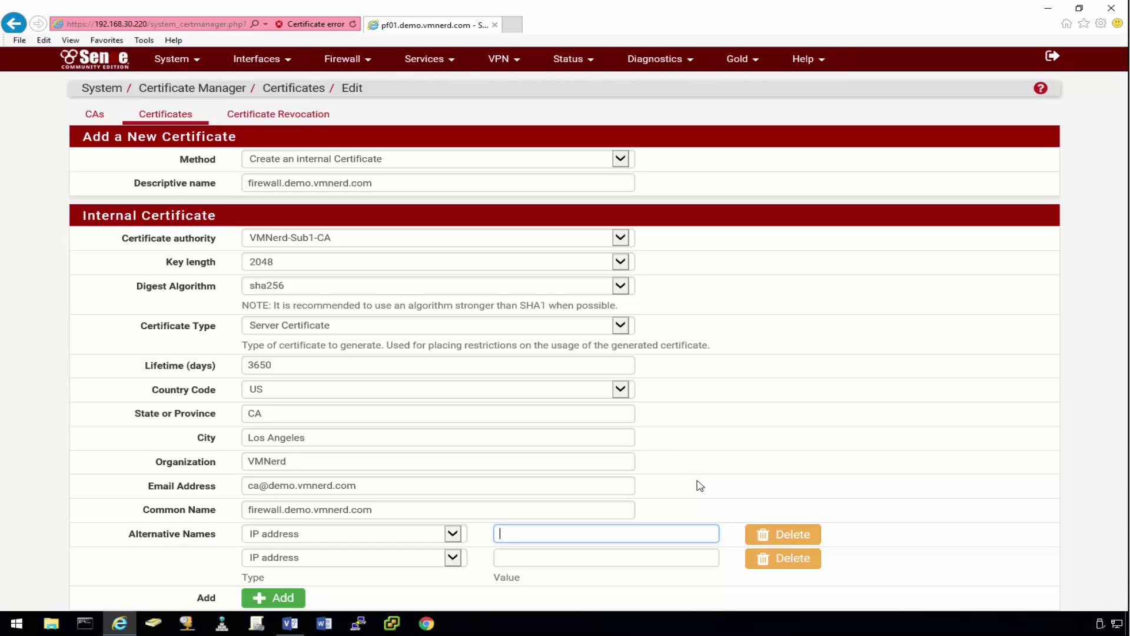
type("192.168.30.220")
left_click(530, 559)
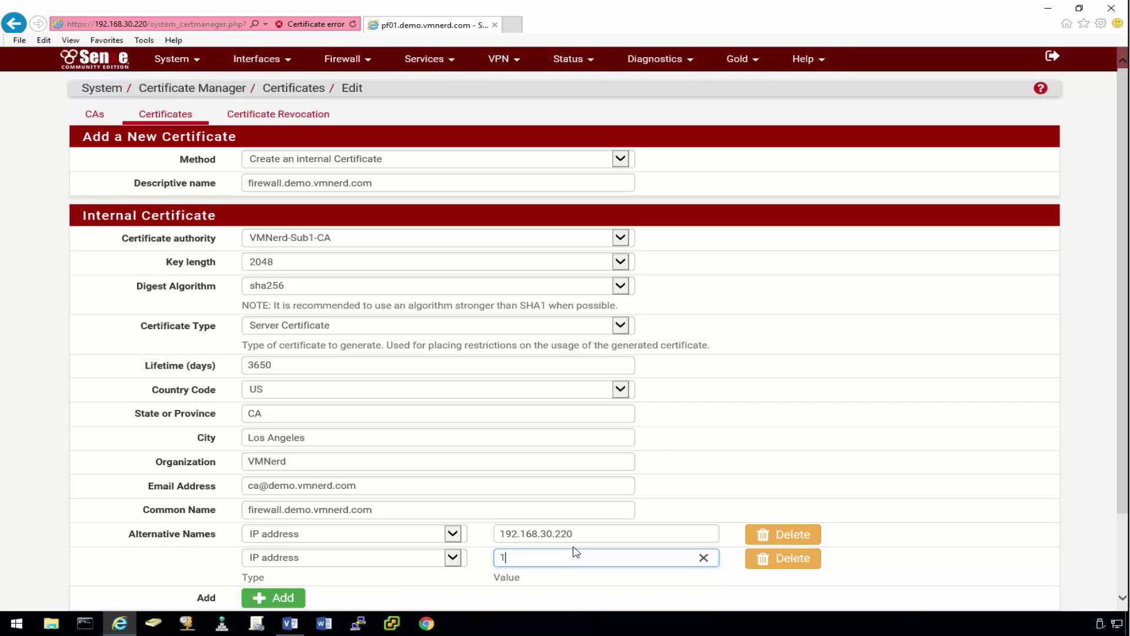
type(".168.31.254")
scroll(106, 434, "down", 2)
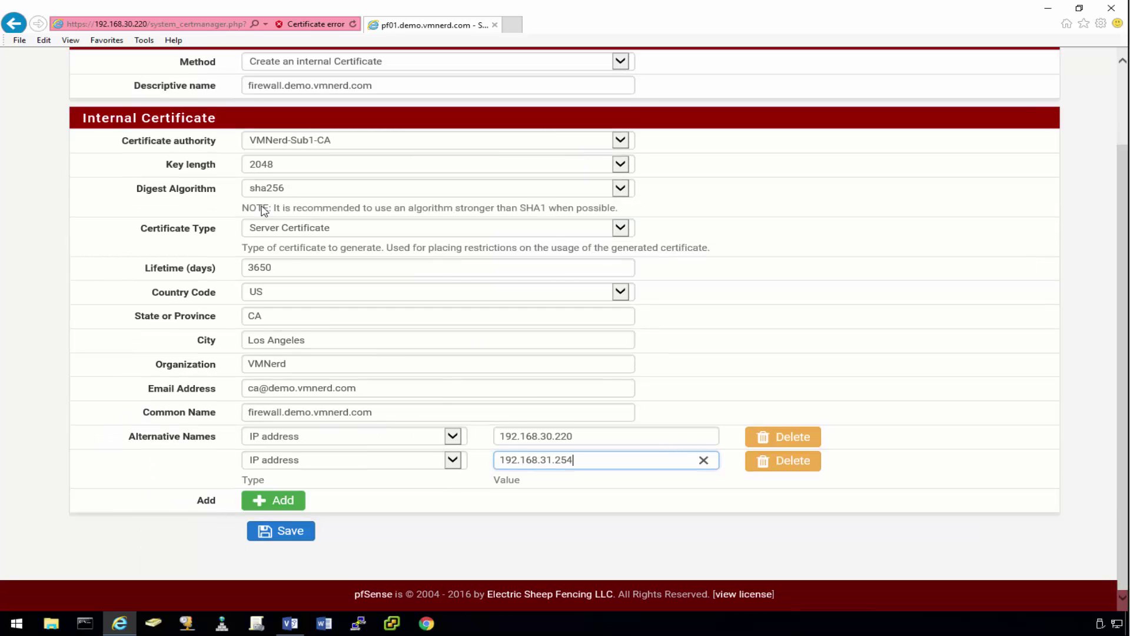
Step: Save the new certificate and export firewall.demo.vmnerd.com as a .crt file to the Desktop
left_click(316, 531)
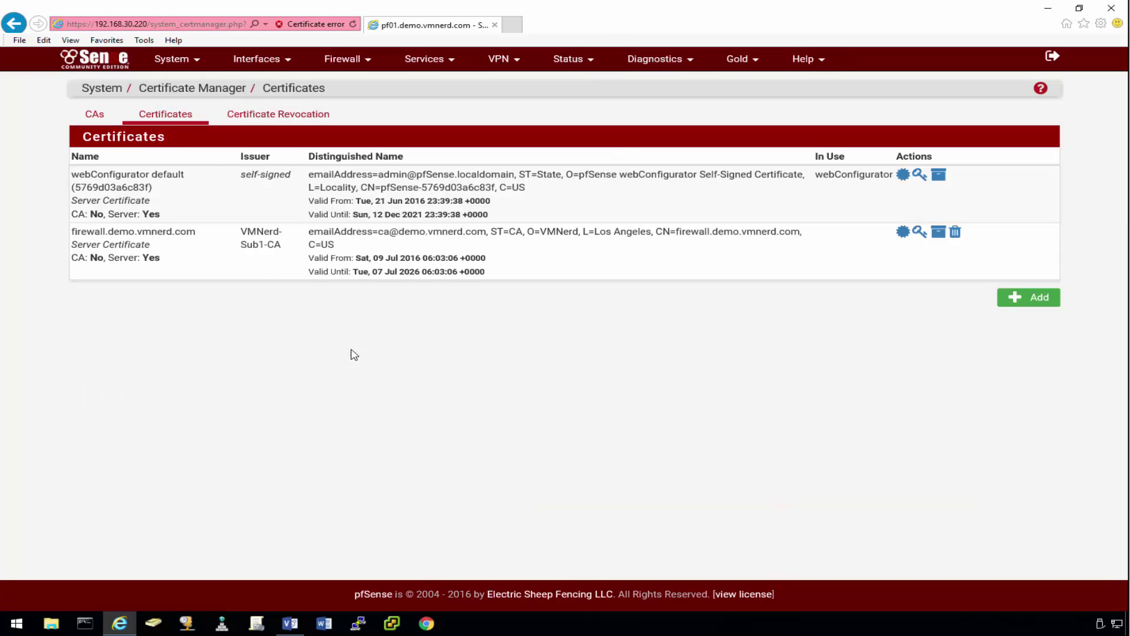
left_click(903, 233)
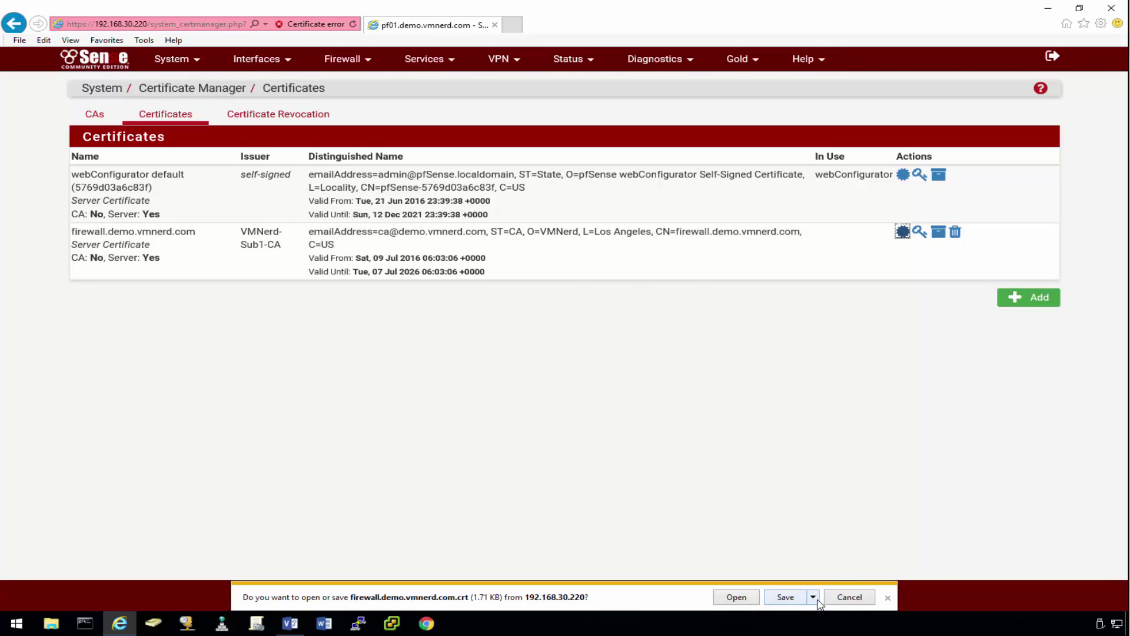
left_click(813, 597)
left_click(841, 581)
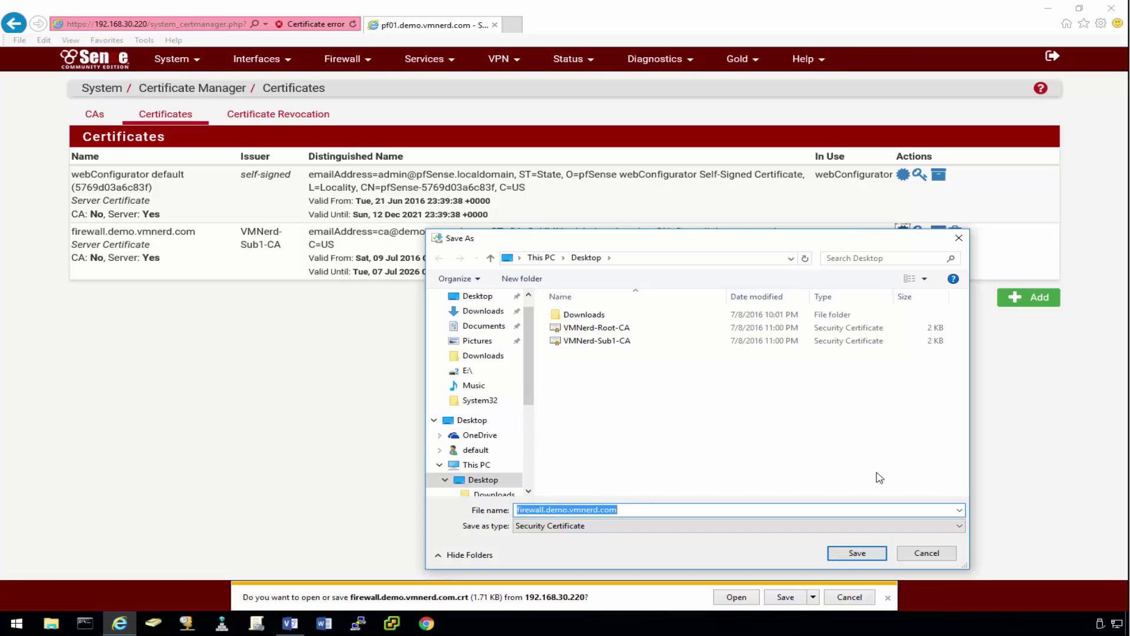
left_click(858, 553)
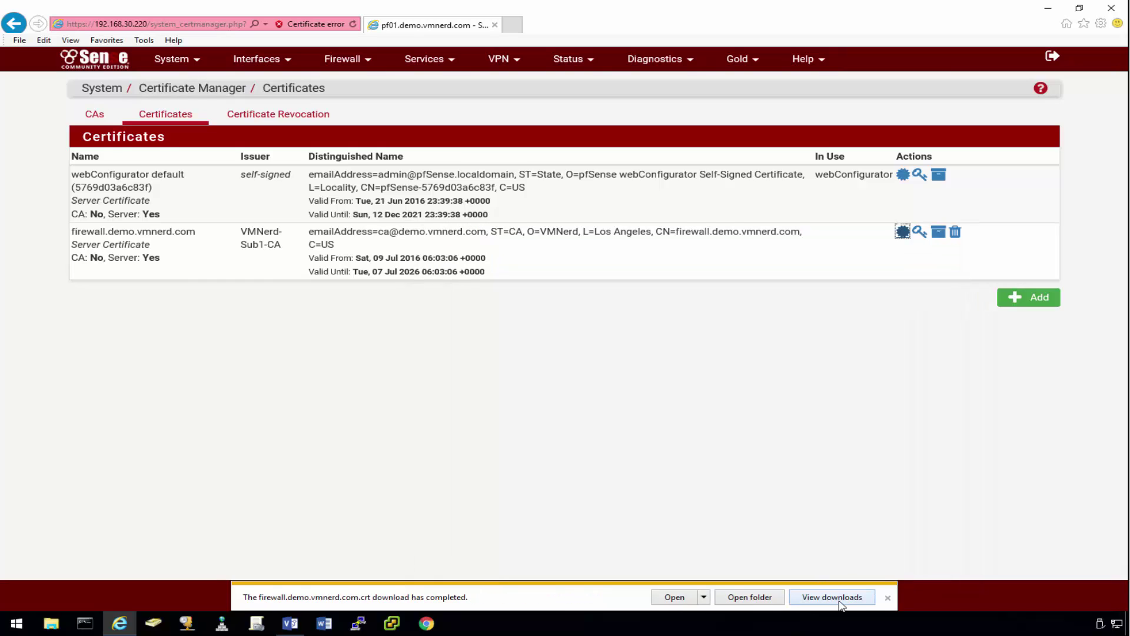
left_click(889, 599)
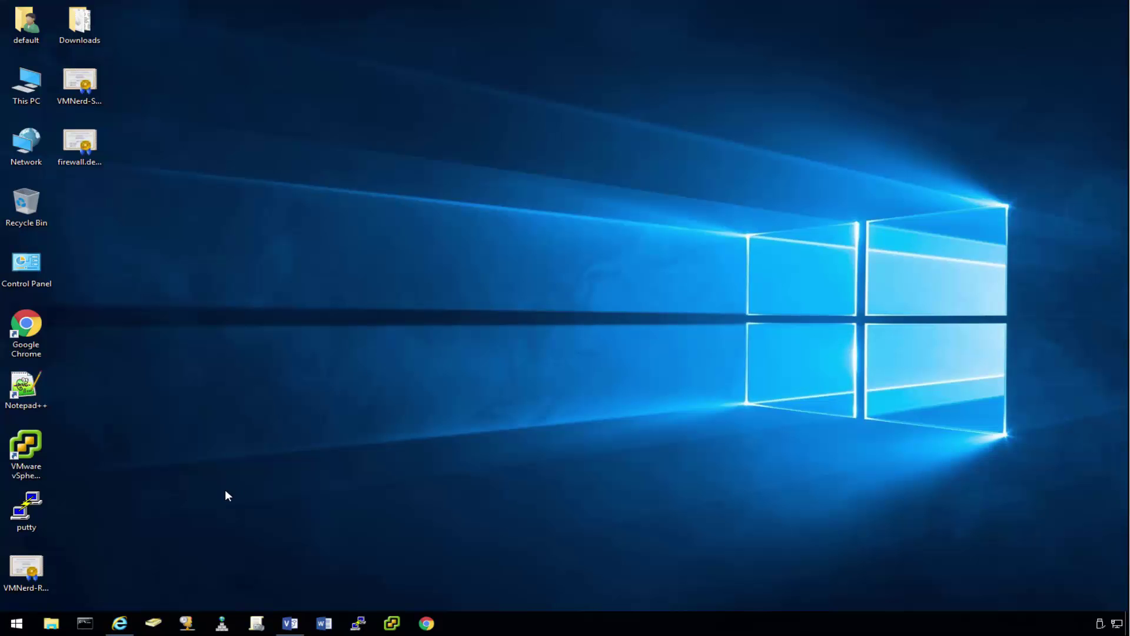
Step: Run mmc as administrator to open an empty Console1 and move its window right
right_click(10, 629)
left_click(58, 565)
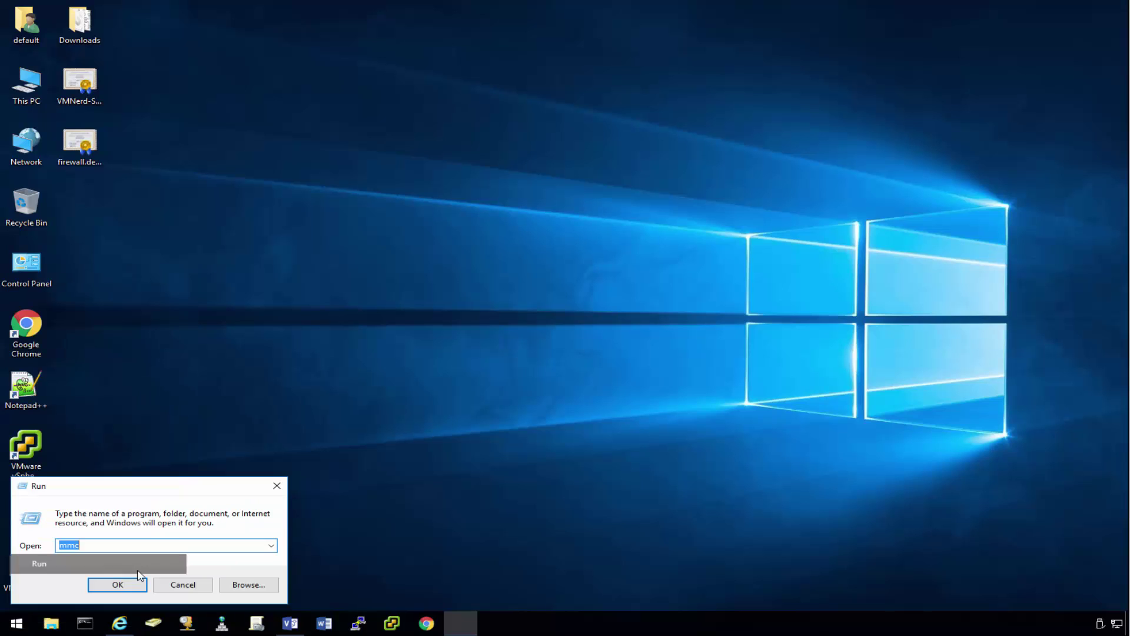
key("Return")
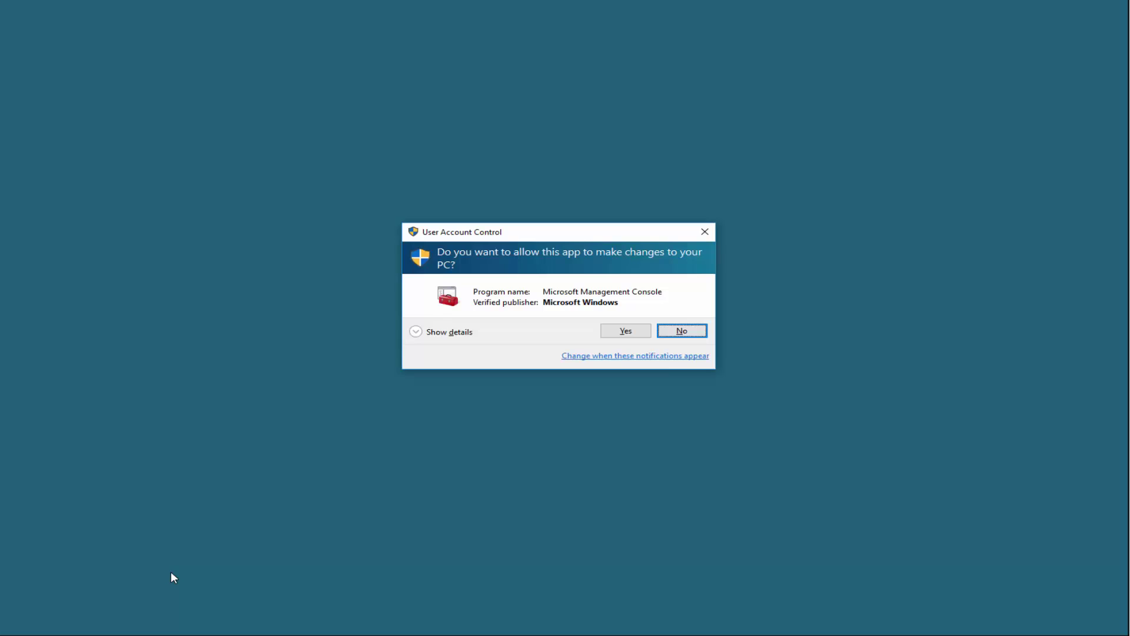
left_click(609, 330)
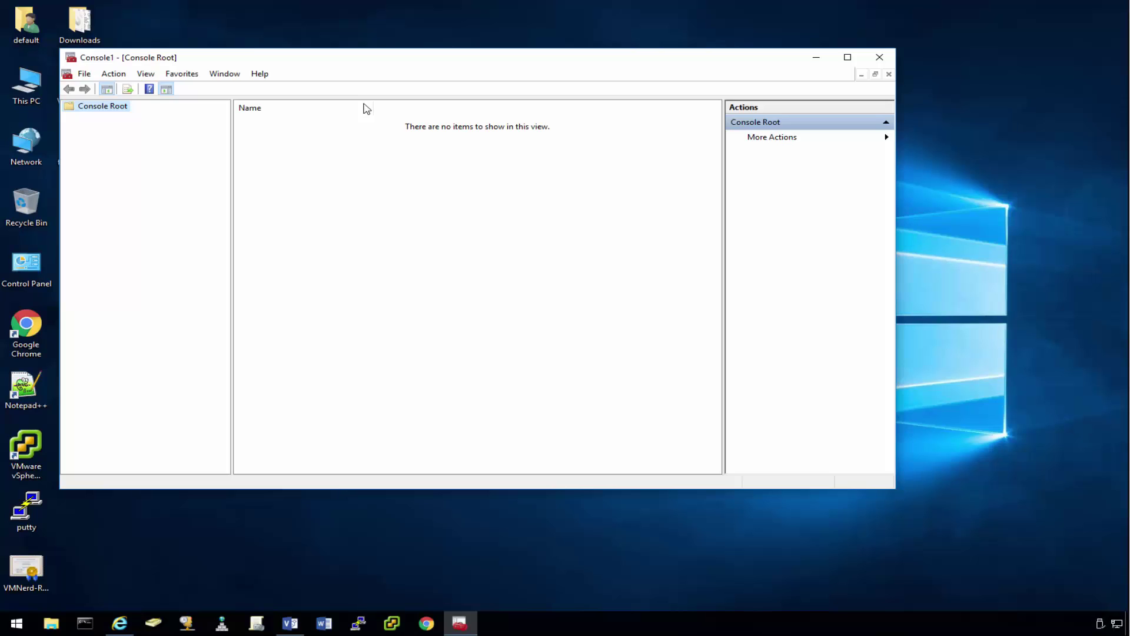
left_click_drag(462, 58, 596, 55)
Step: Add the Certificates snap-in through Add/Remove Snap-in, choosing Computer account
left_click(217, 71)
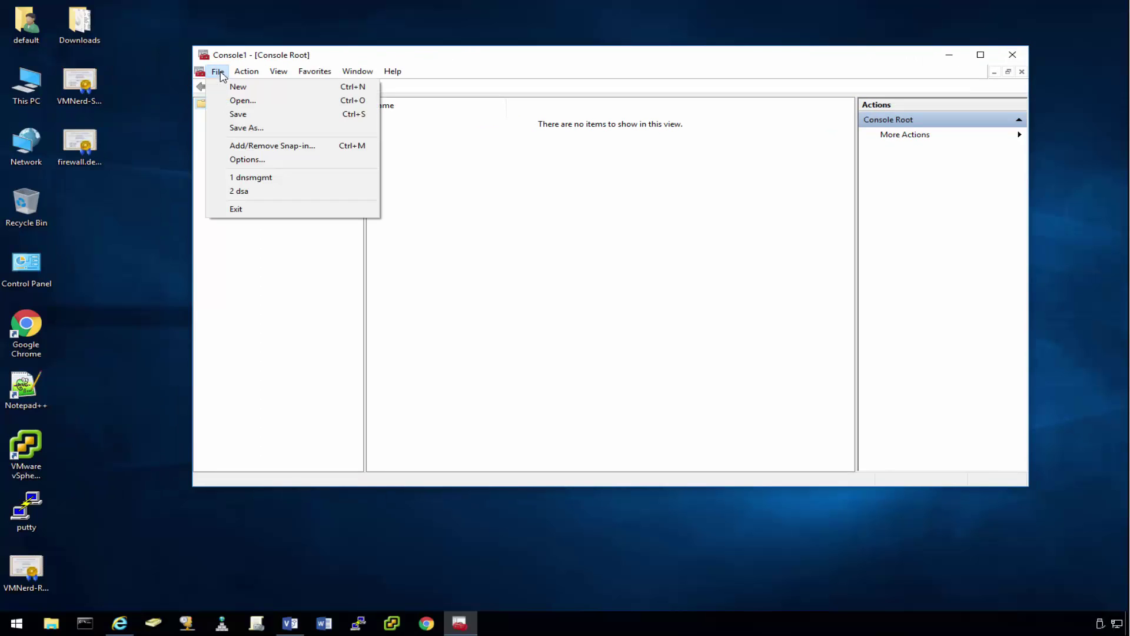
left_click(246, 146)
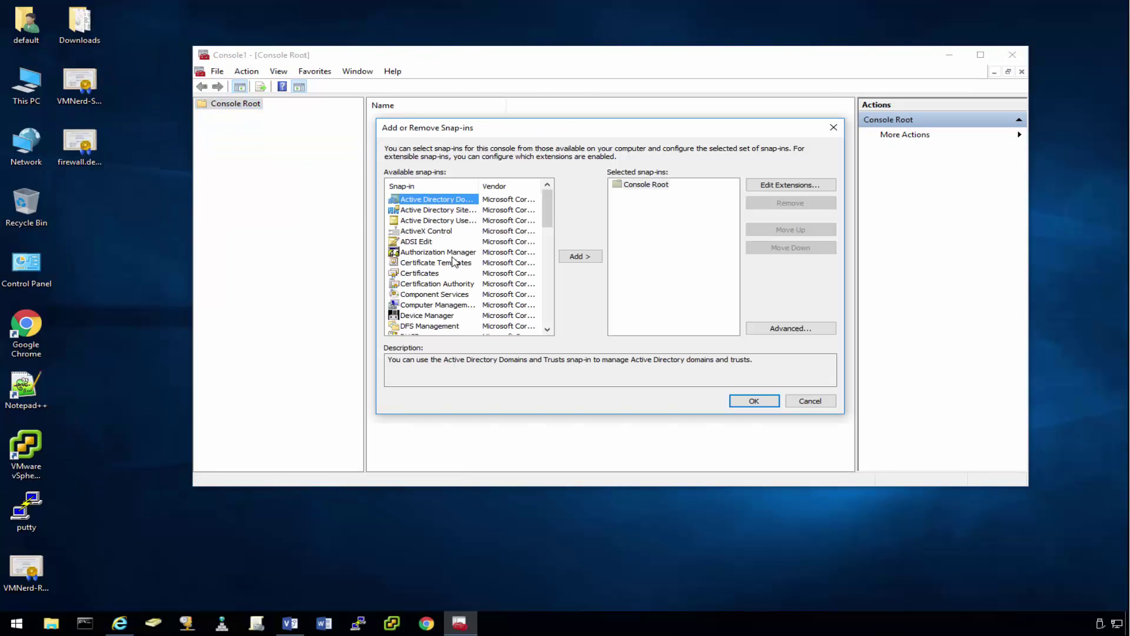
left_click(417, 274)
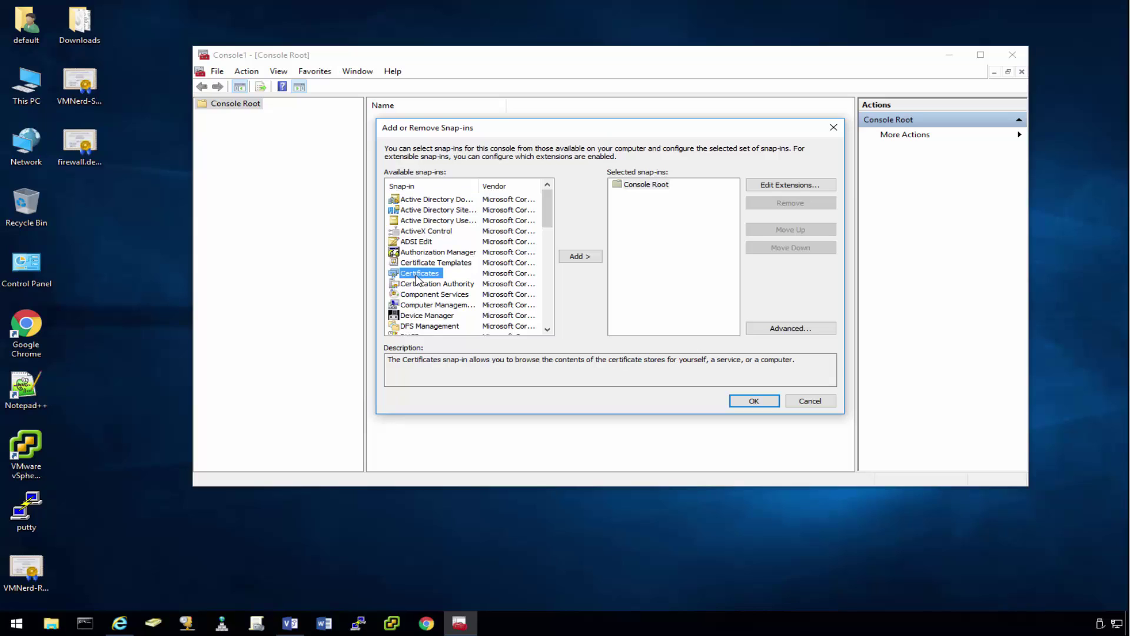
double_click(466, 275)
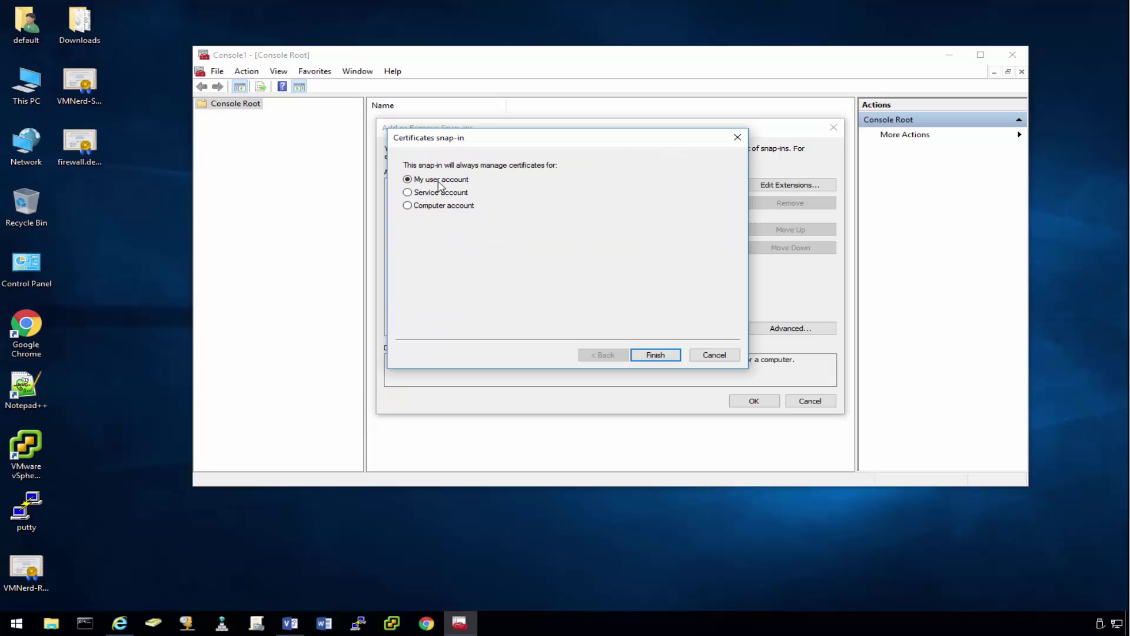
left_click(408, 206)
left_click(652, 356)
Step: Finish adding Certificates (Local Computer) and expand it to view the Personal store
left_click(650, 360)
left_click(736, 401)
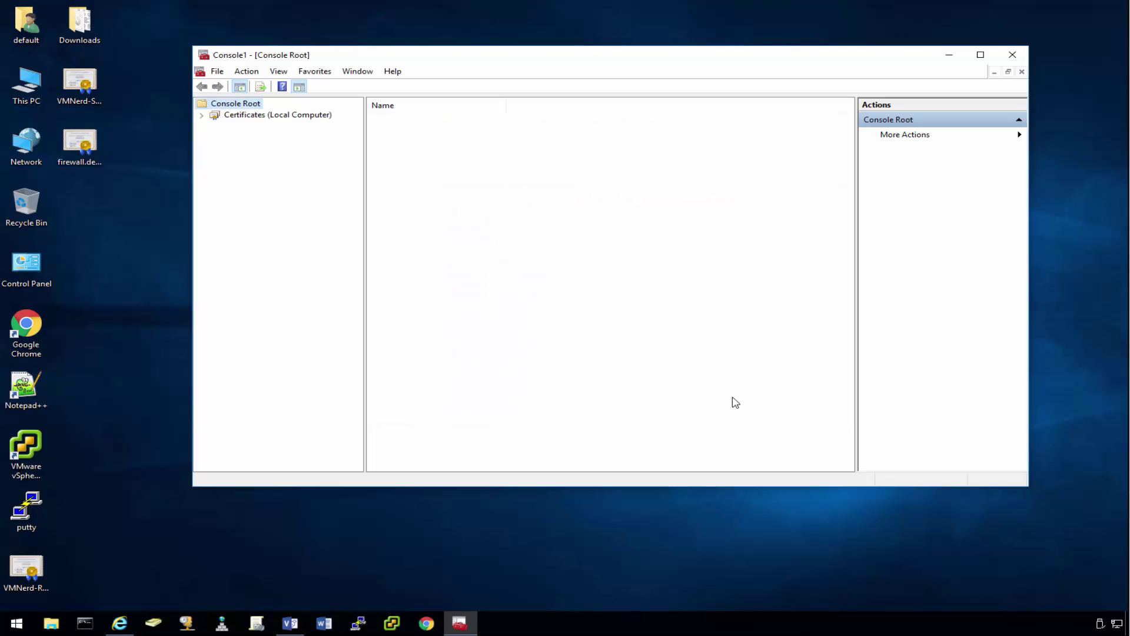
left_click(202, 117)
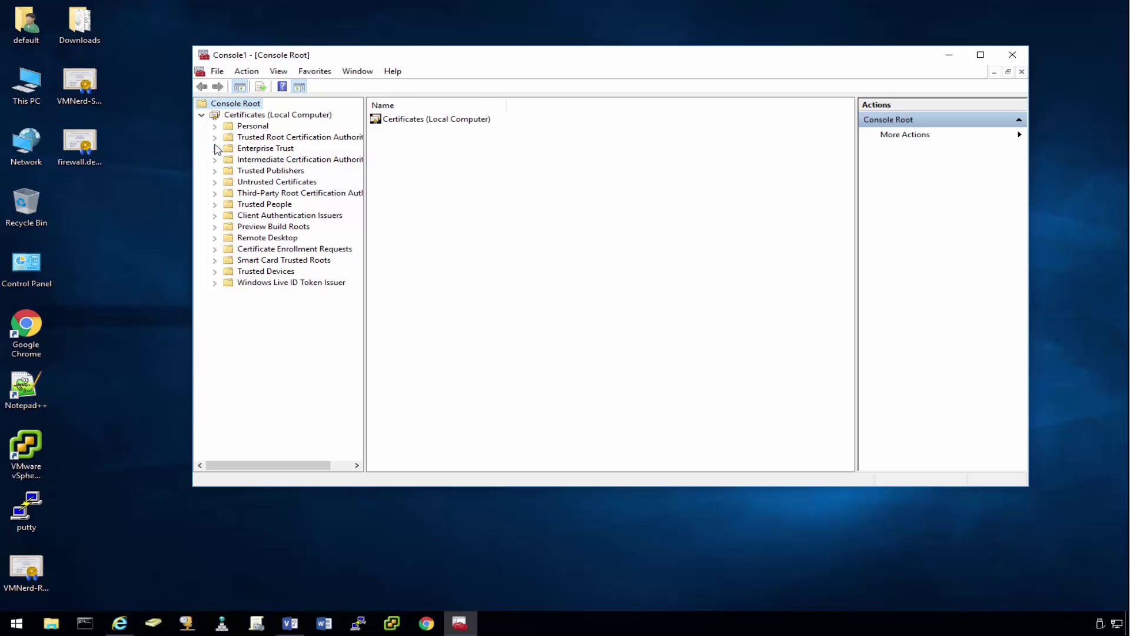
left_click(263, 127)
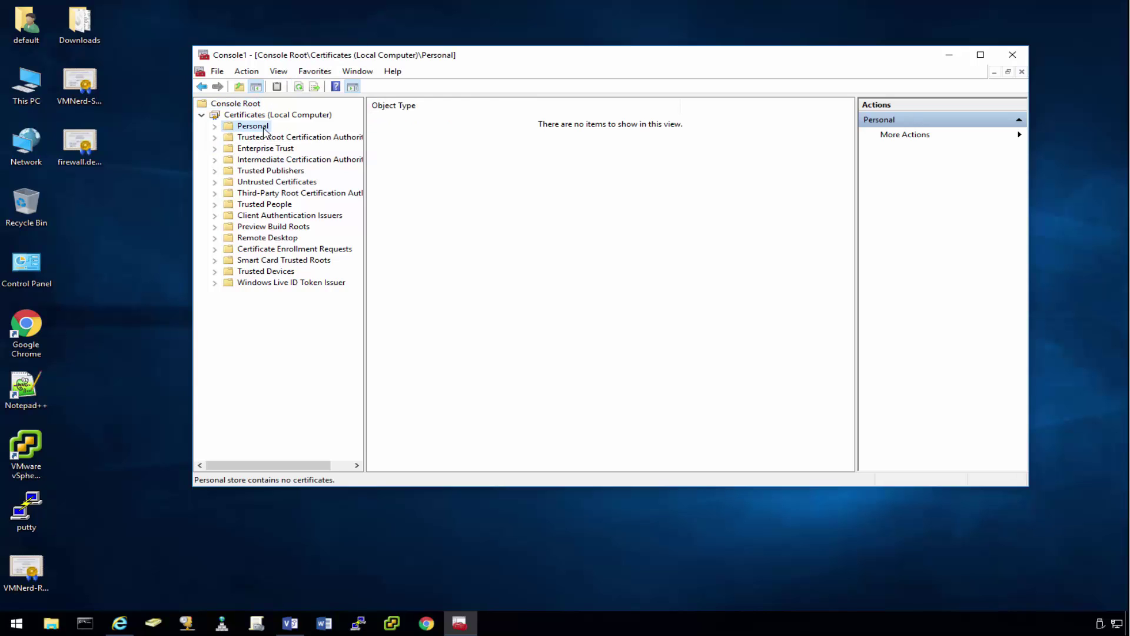
Step: List the certificates in the Trusted Root Certification Authorities store
left_click(82, 147)
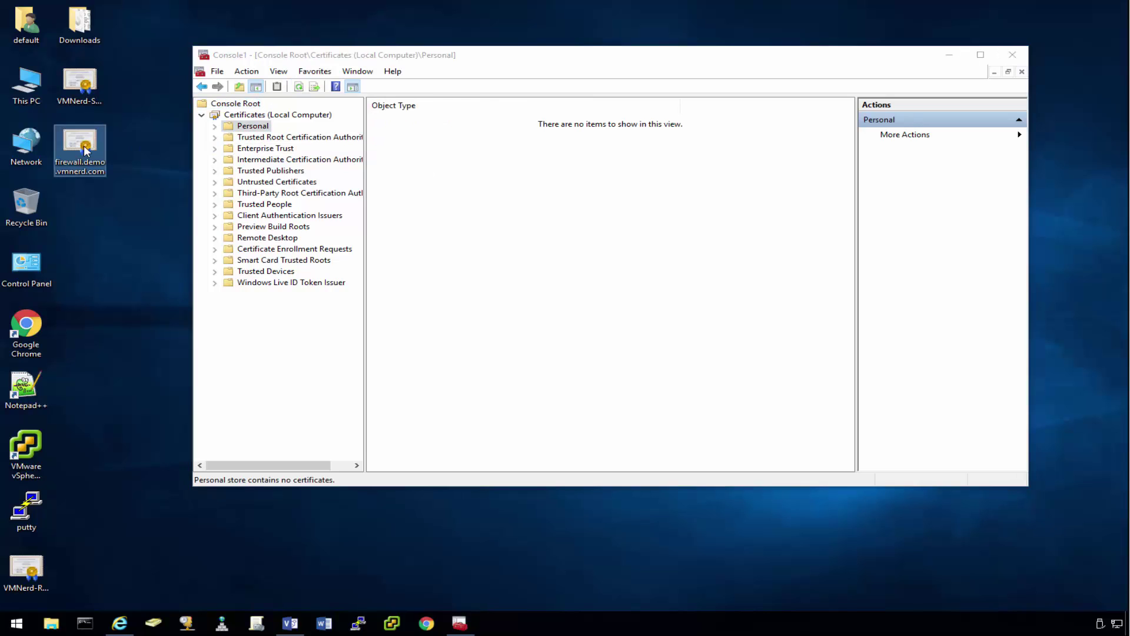
left_click(296, 138)
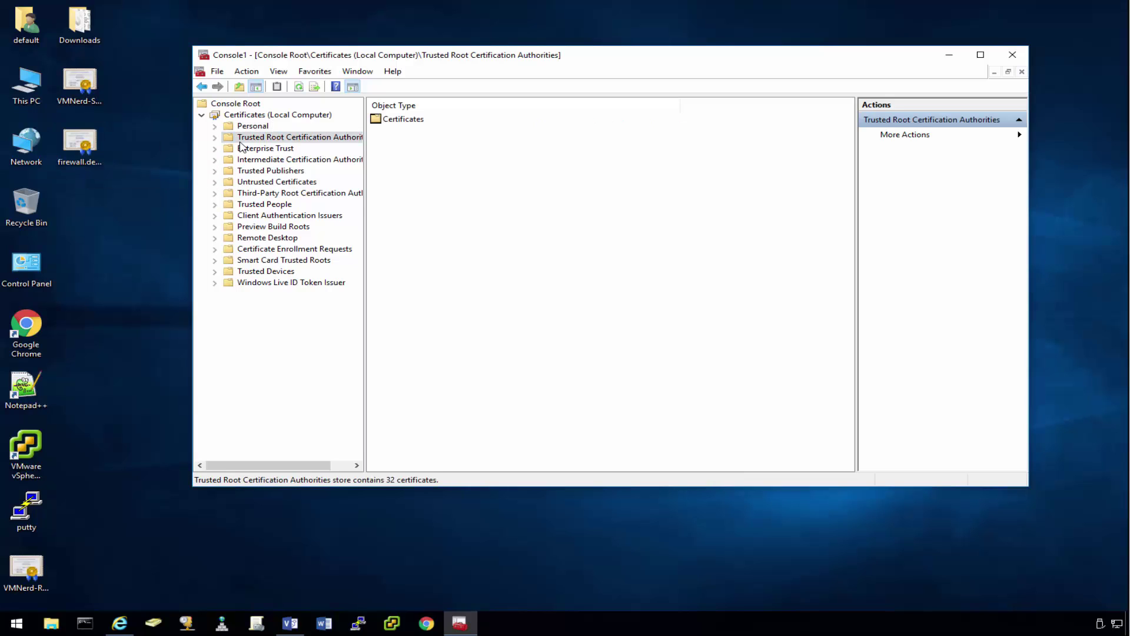
left_click(215, 137)
left_click(261, 149)
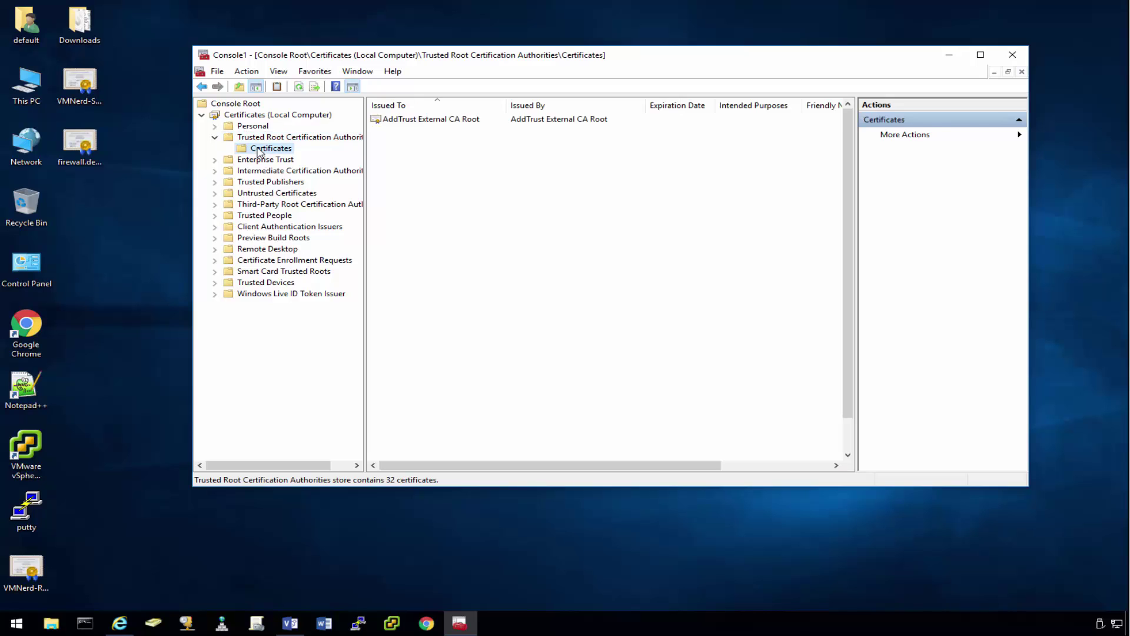
scroll(501, 260, "down", 1)
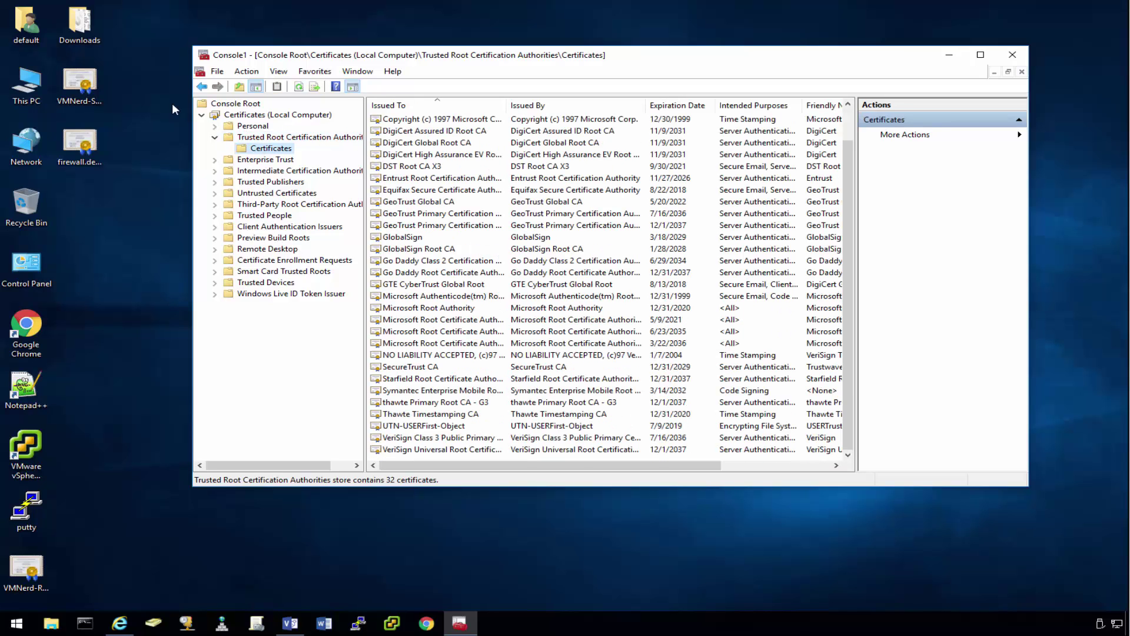
left_click(88, 83)
double_click(27, 568)
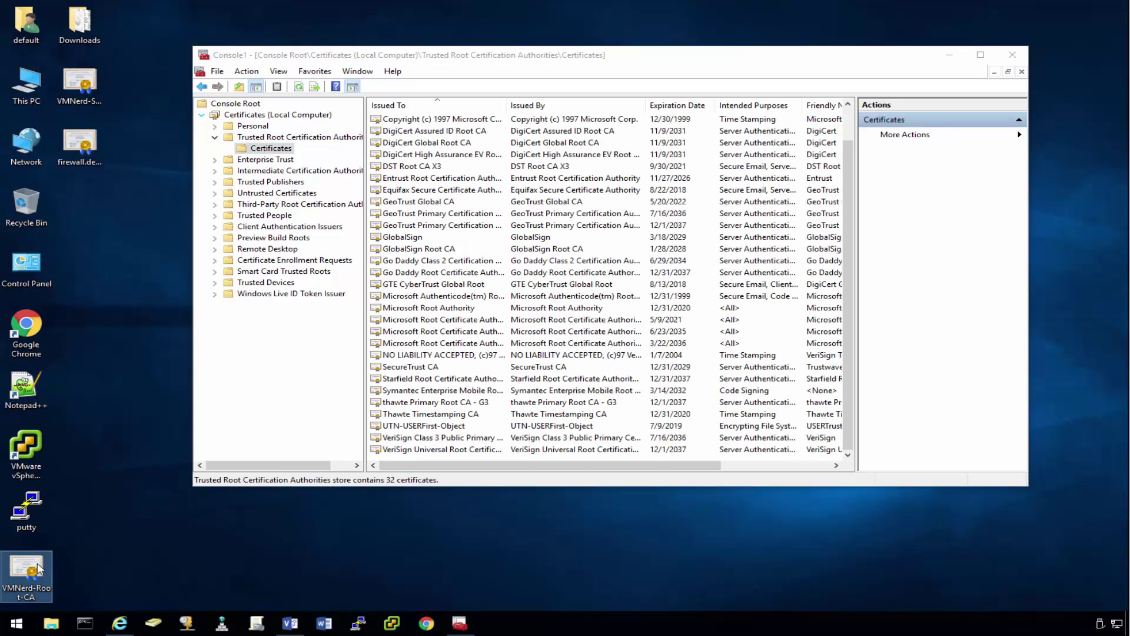
left_click(604, 333)
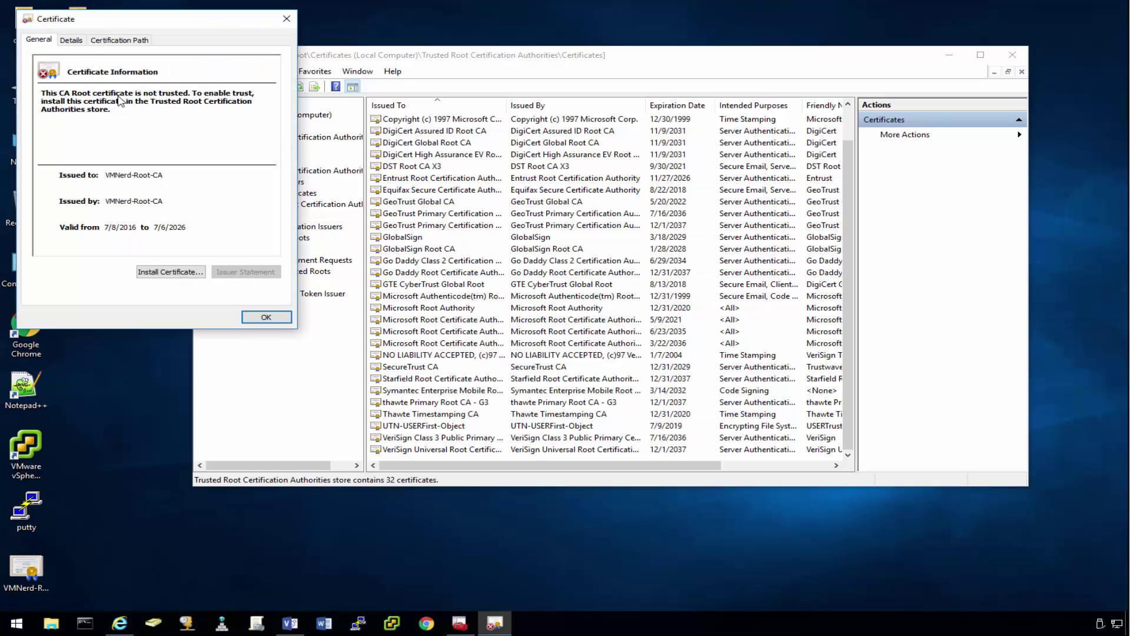
left_click(120, 40)
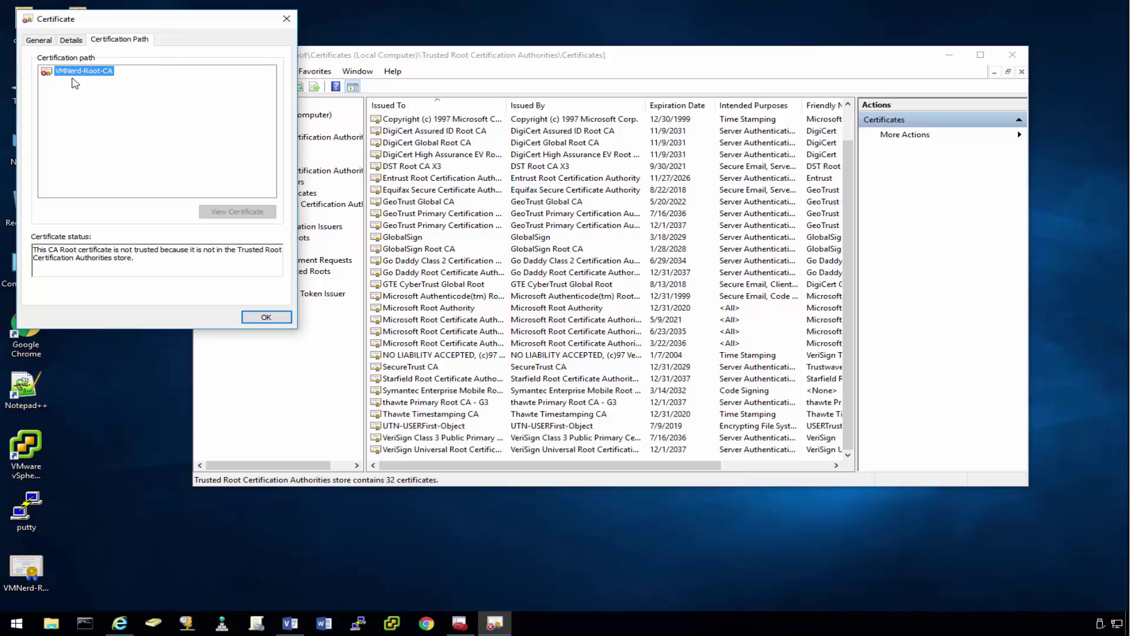
left_click(287, 19)
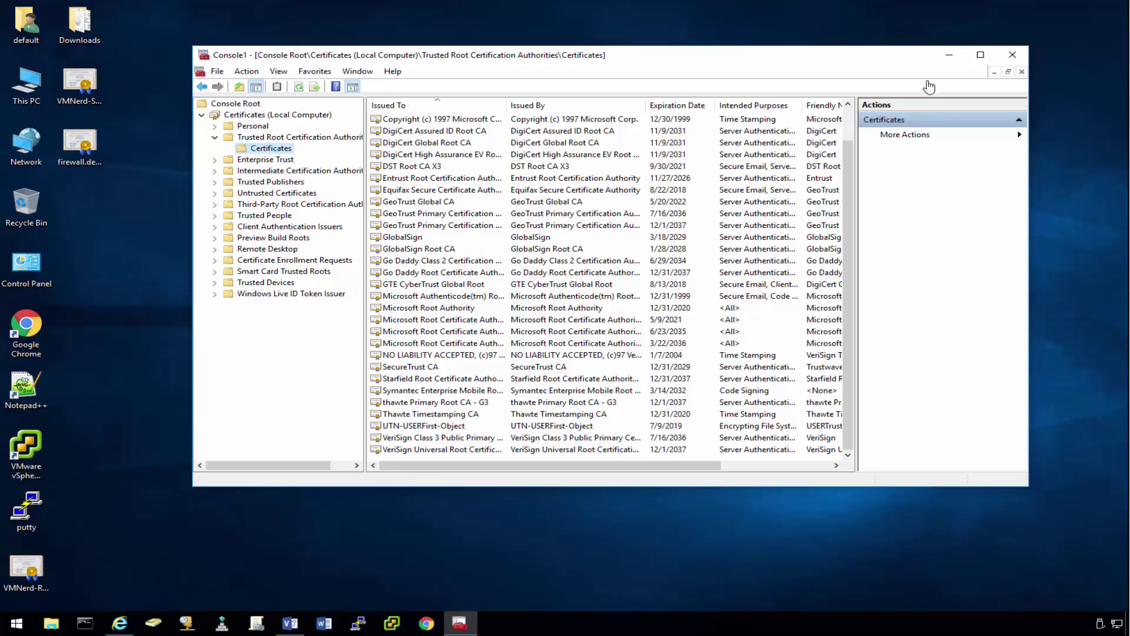
Step: Minimize MMC, sign in to vSphere Client, and open the console of VM 10
left_click(949, 57)
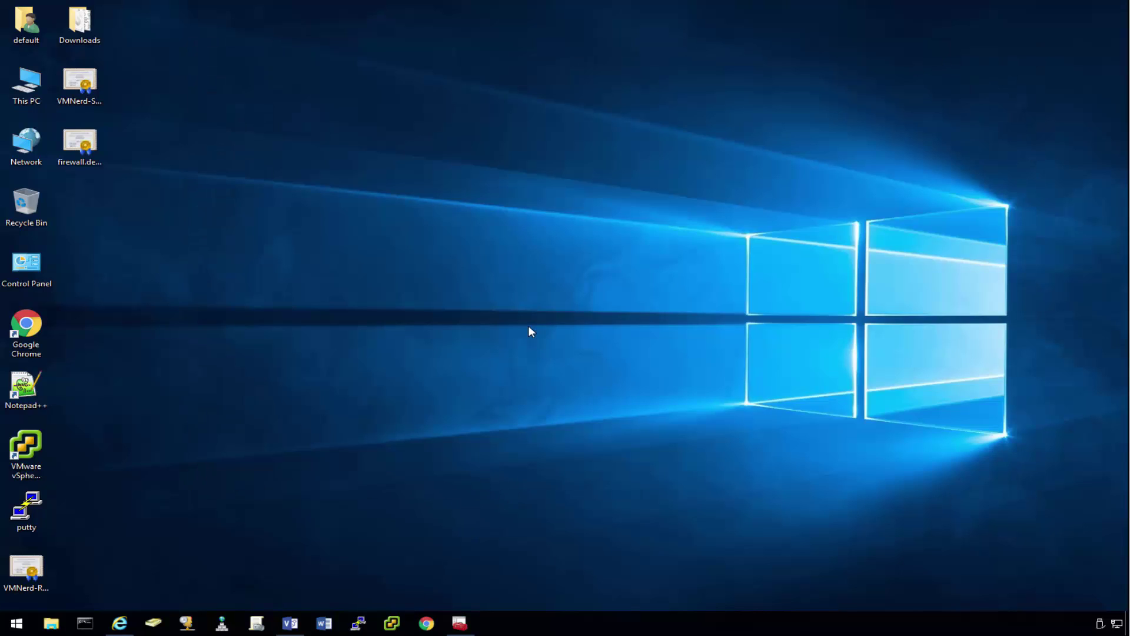
left_click(626, 439)
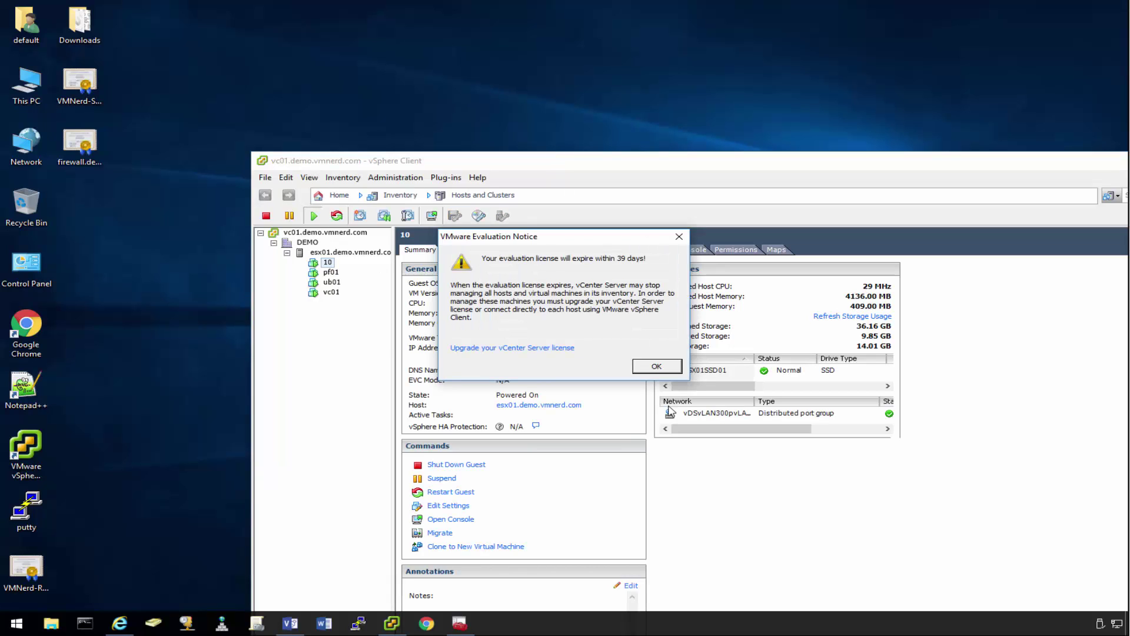
left_click(661, 366)
double_click(640, 164)
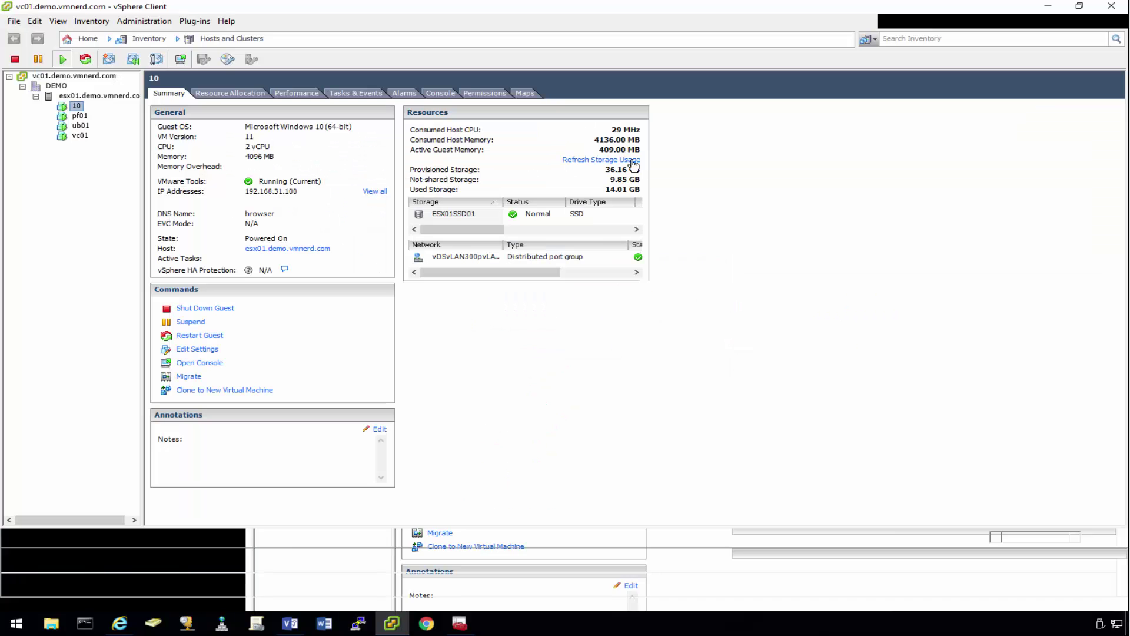
right_click(75, 106)
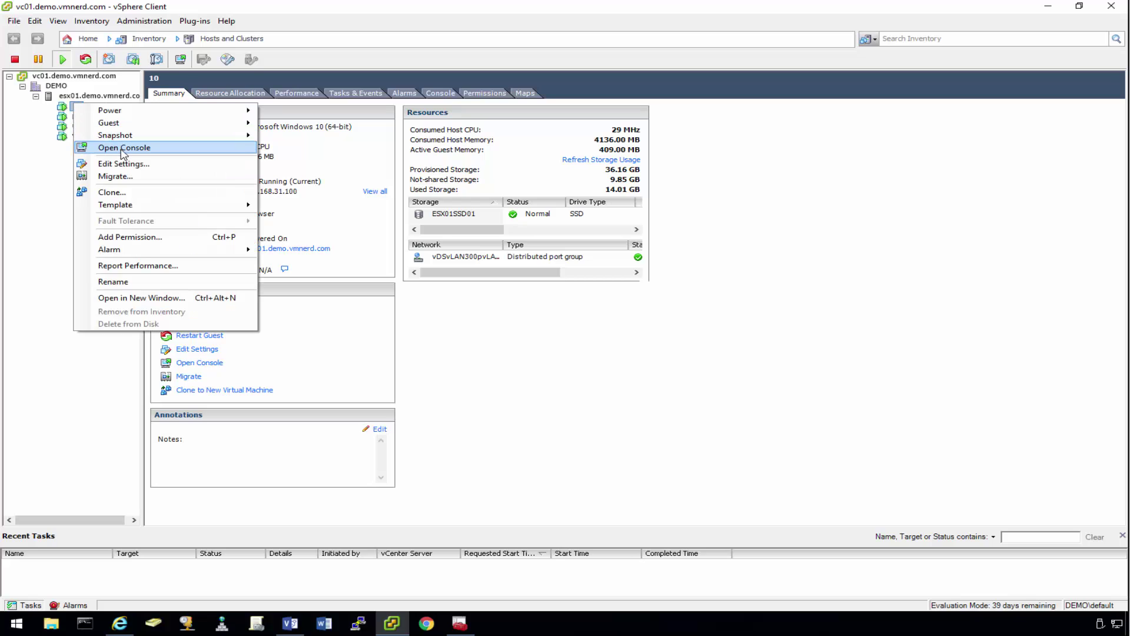
left_click(129, 146)
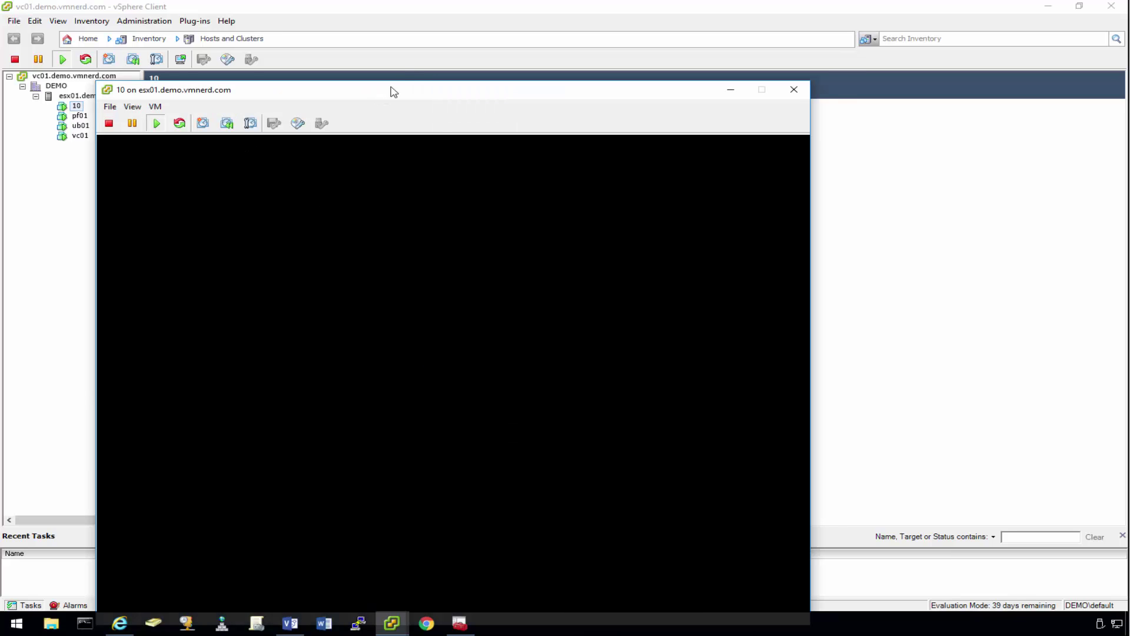
left_click_drag(391, 91, 424, 42)
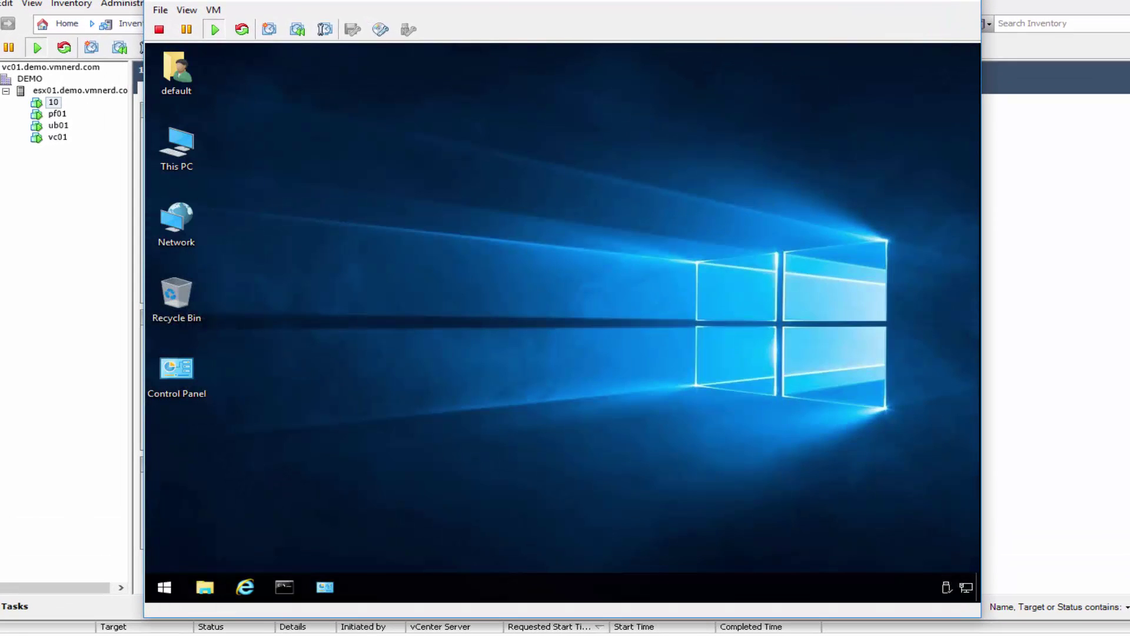
Step: Inside VM 10, launch mmc as administrator through Run
left_click(406, 551)
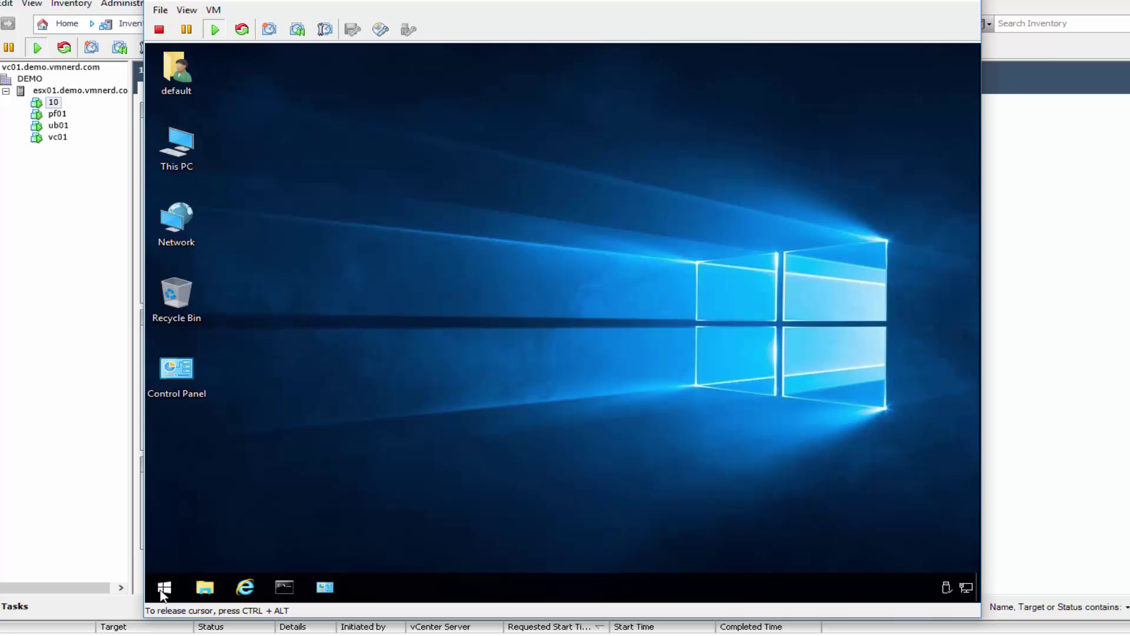
right_click(162, 592)
left_click(213, 523)
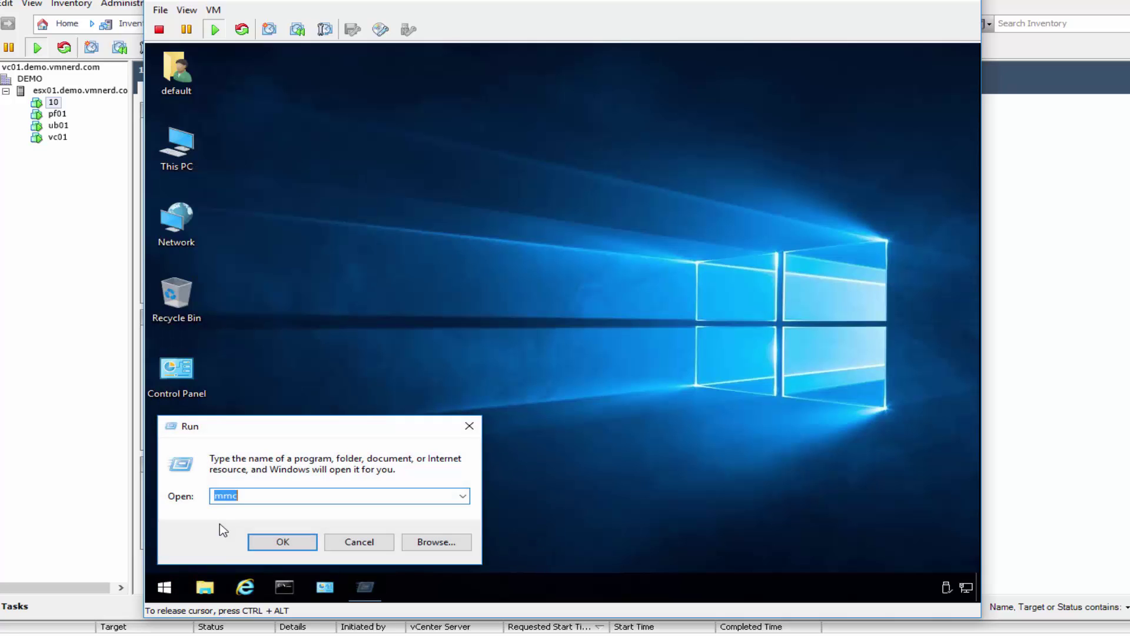
key("Return")
left_click(618, 339)
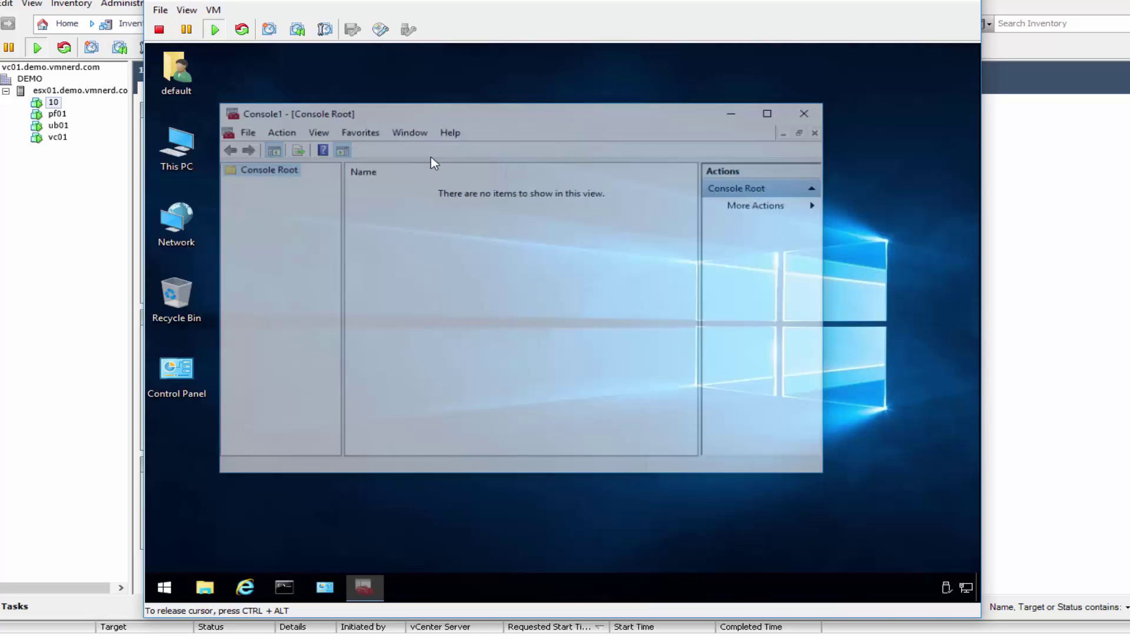
Step: Add the Certificates snap-in for the Computer account on the local computer
left_click(244, 130)
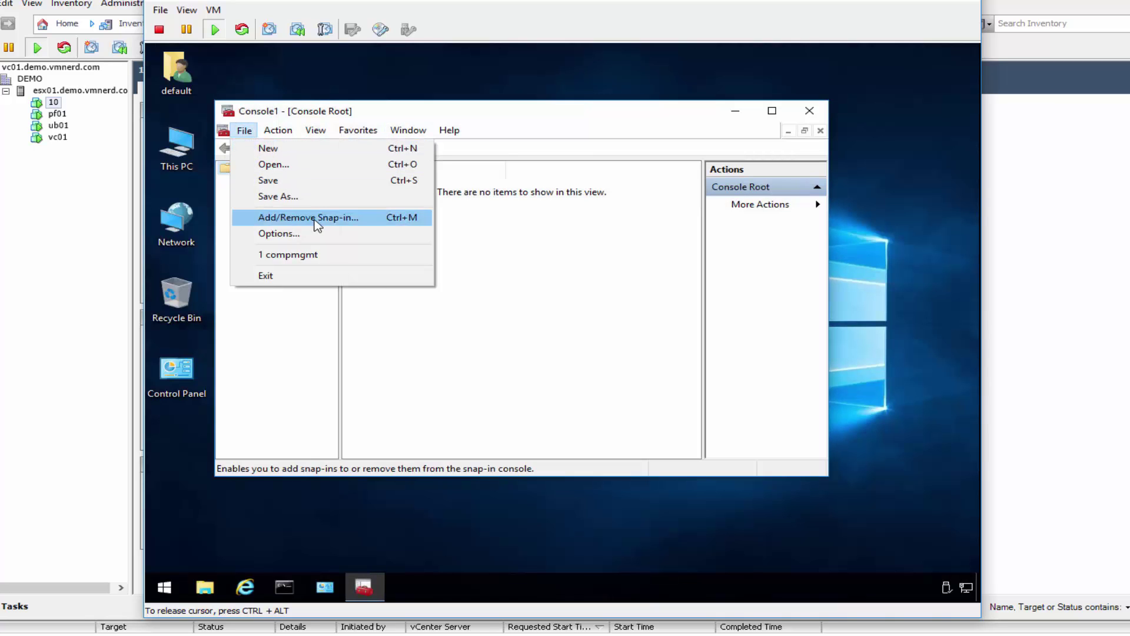
left_click(309, 217)
left_click(305, 235)
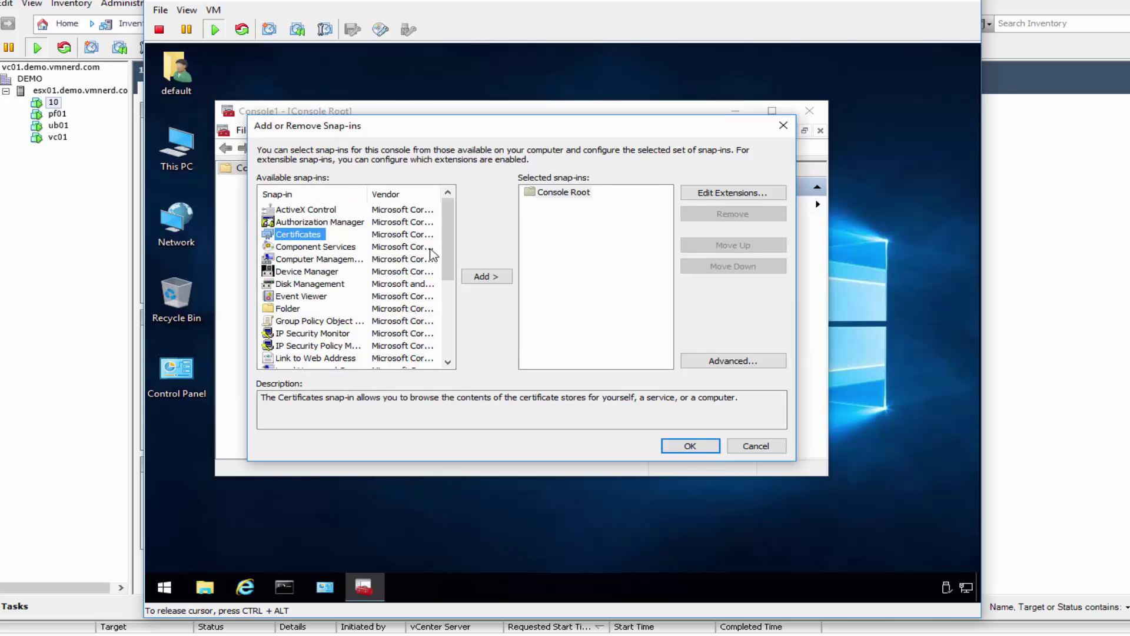
left_click(494, 278)
left_click(346, 218)
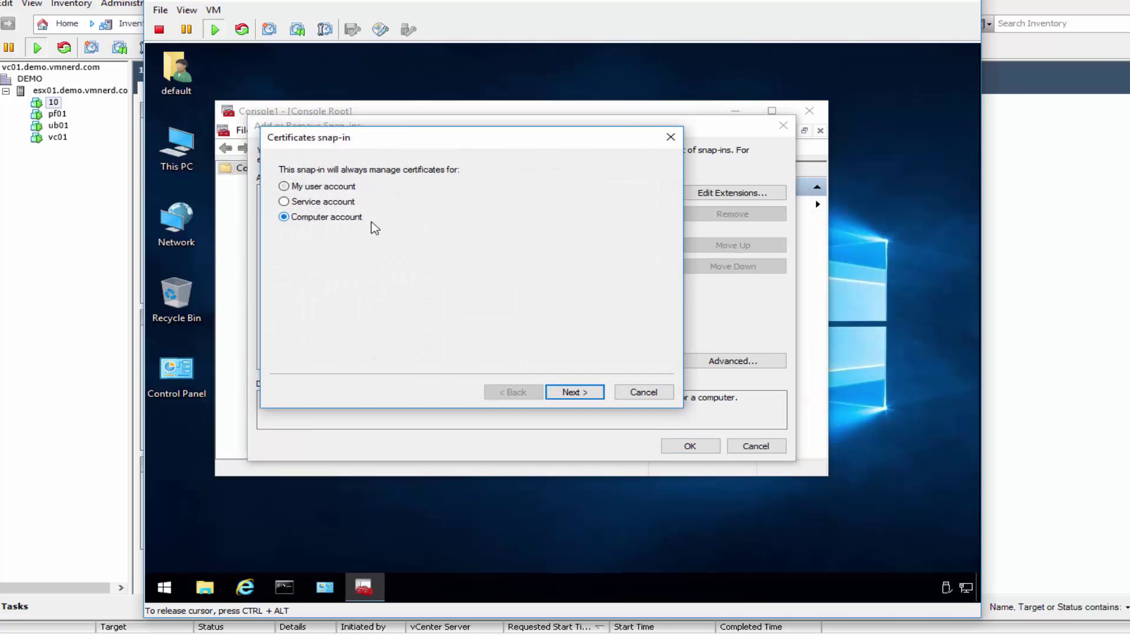
left_click(592, 394)
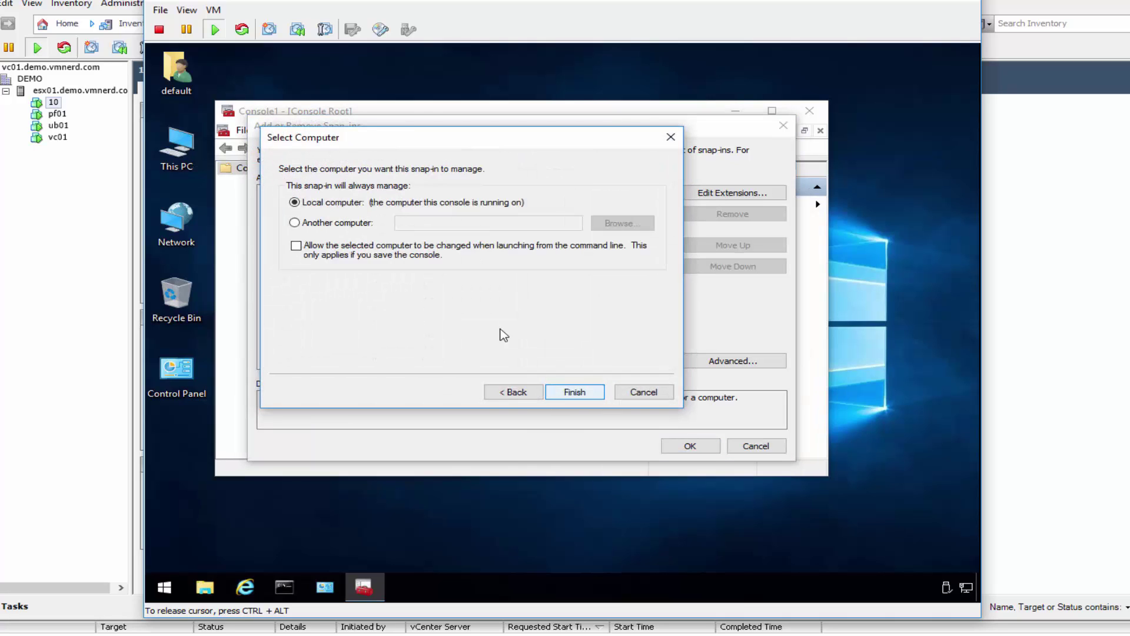
left_click(593, 395)
left_click(689, 446)
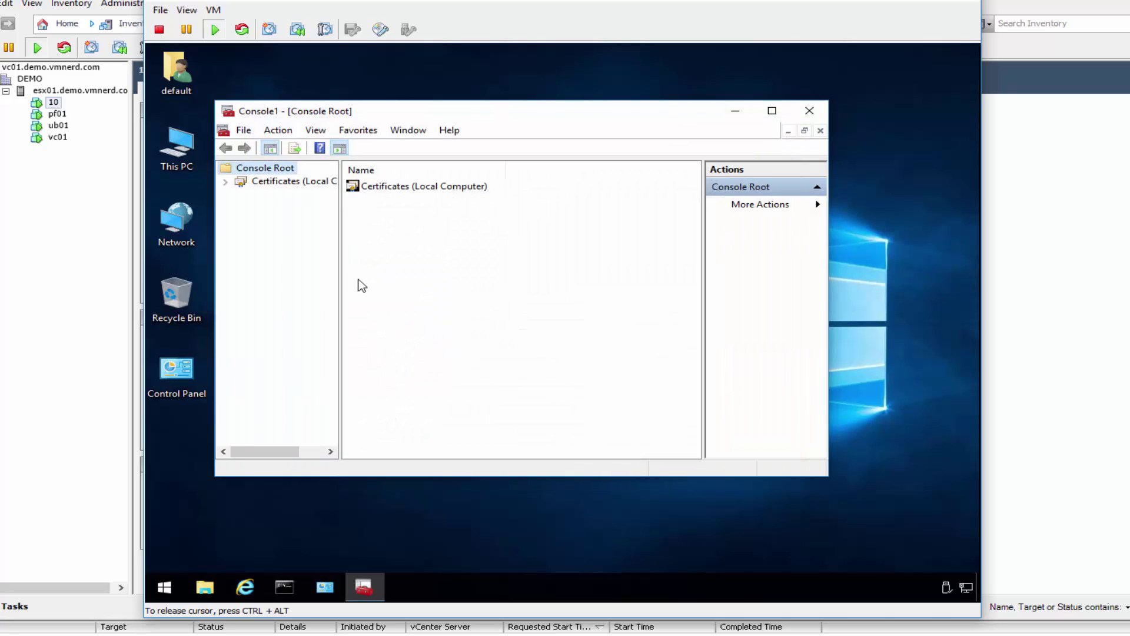
Step: Browse the Trusted Root and Intermediate Certification Authorities certificates, then minimize the console
left_click(225, 181)
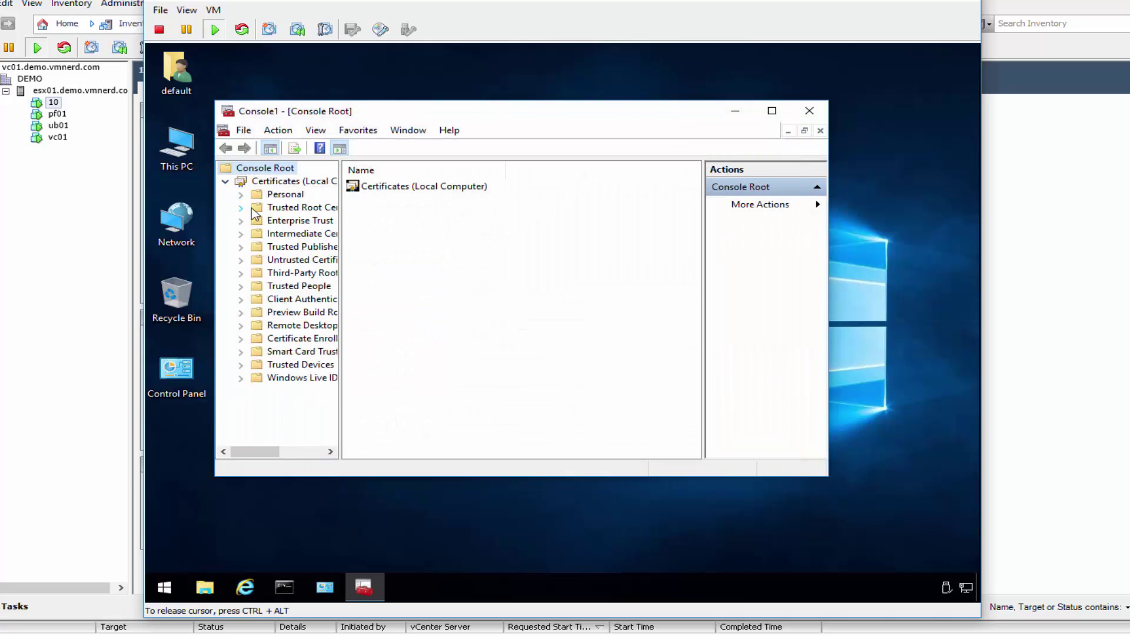
left_click(240, 207)
left_click(306, 220)
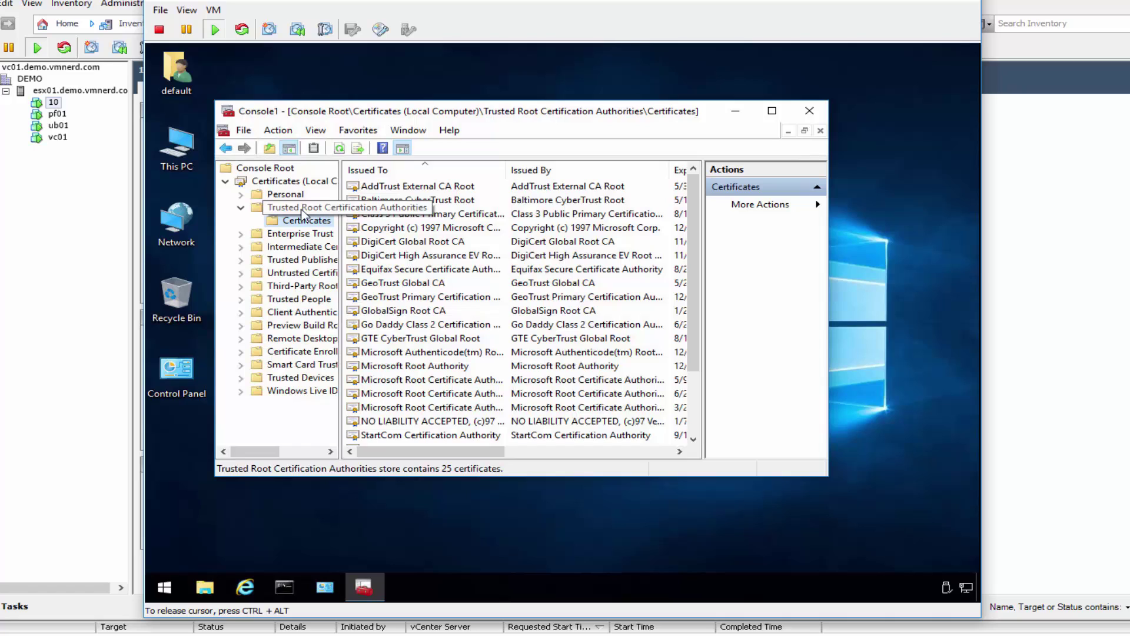
left_click(512, 352)
scroll(512, 352, "down", 2)
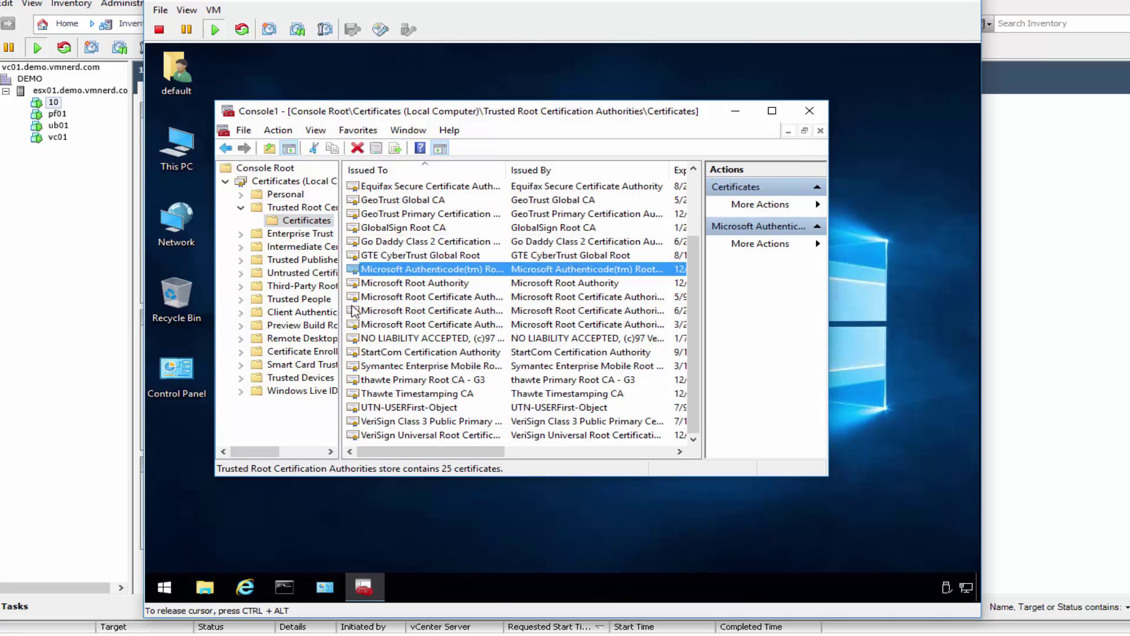
left_click(241, 246)
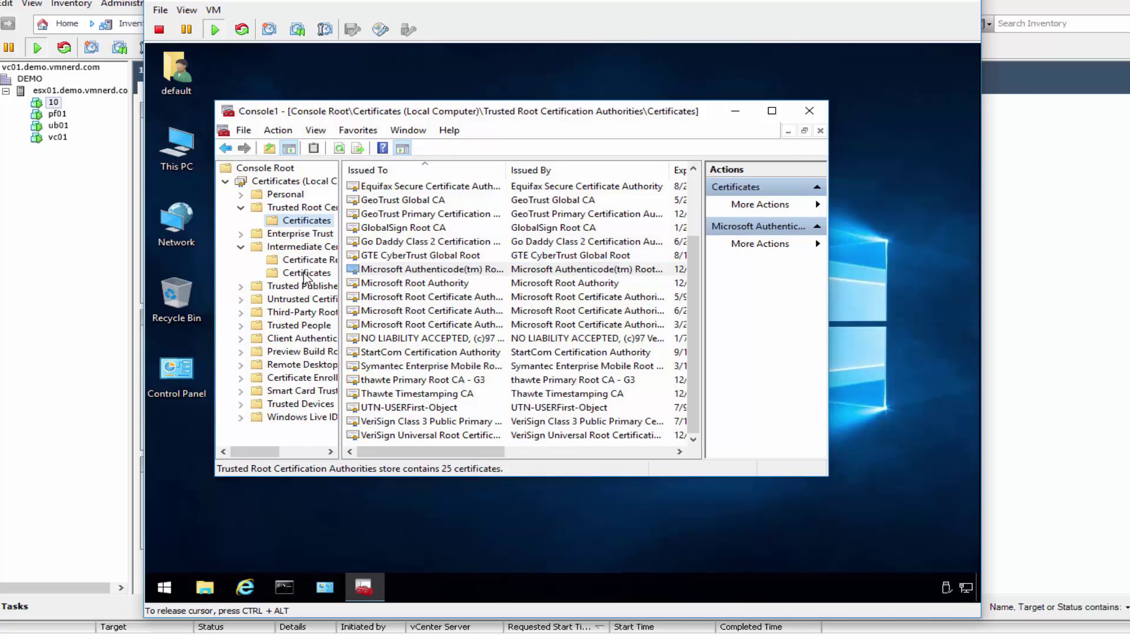
left_click(305, 272)
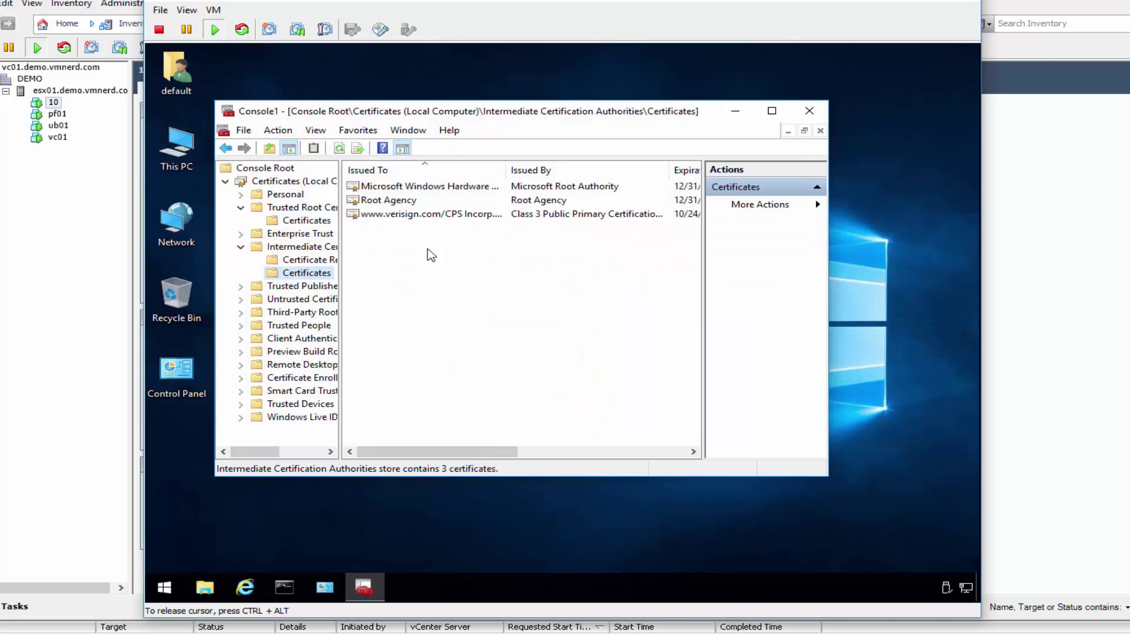
left_click(736, 111)
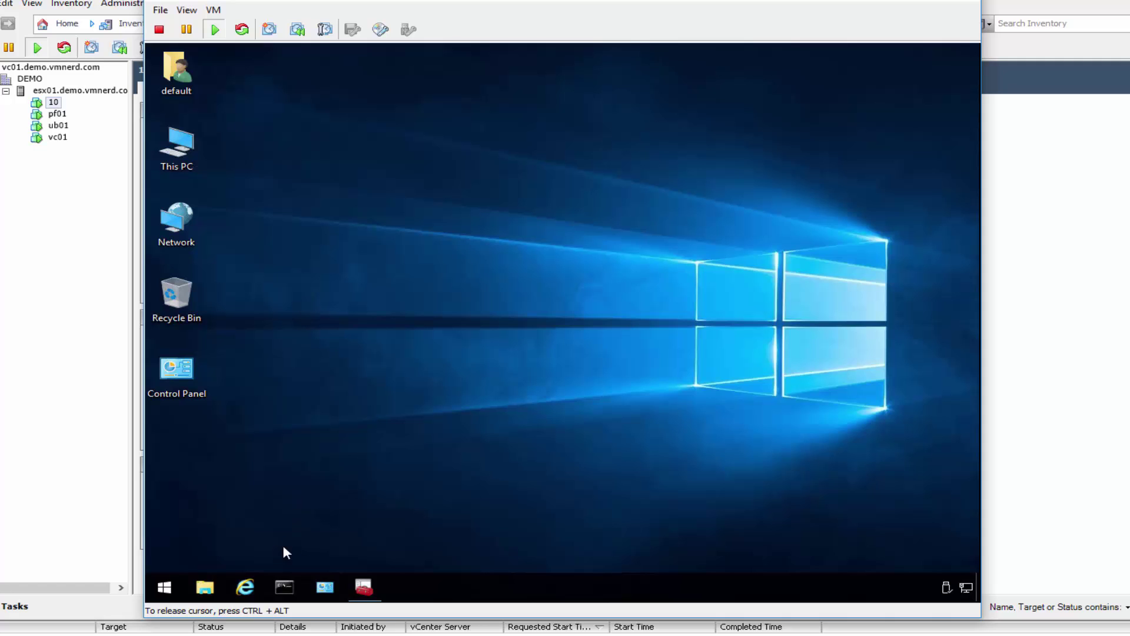
Step: Open 192.168.31.254 in Internet Explorer, continuing past the certificate error
left_click(244, 587)
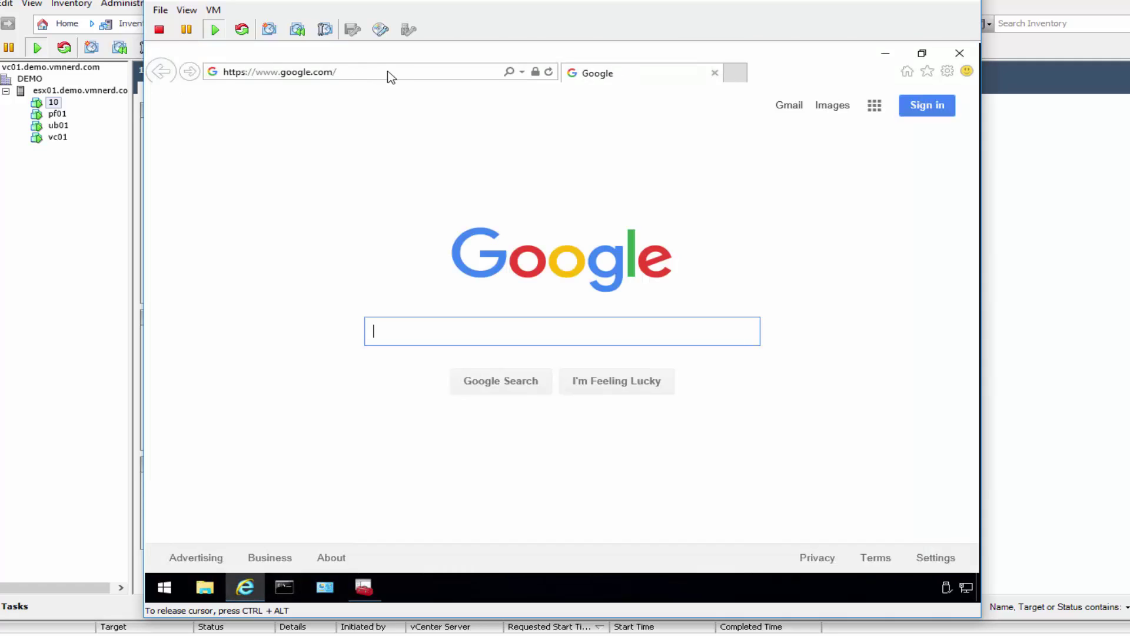
left_click(395, 68)
type("192.1")
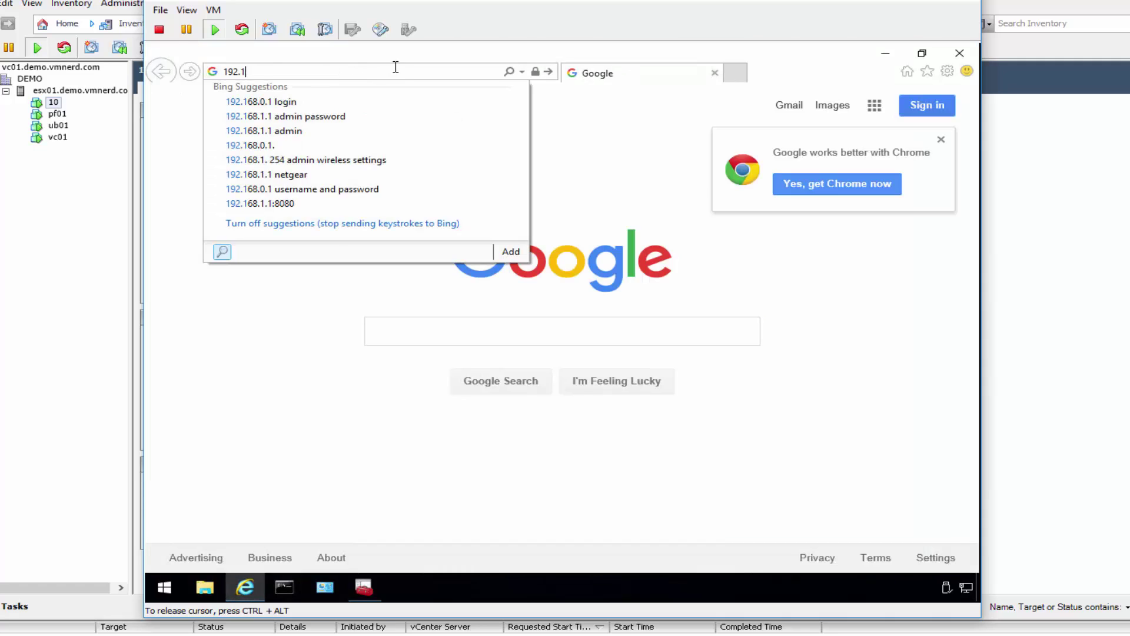
type("68.31.254")
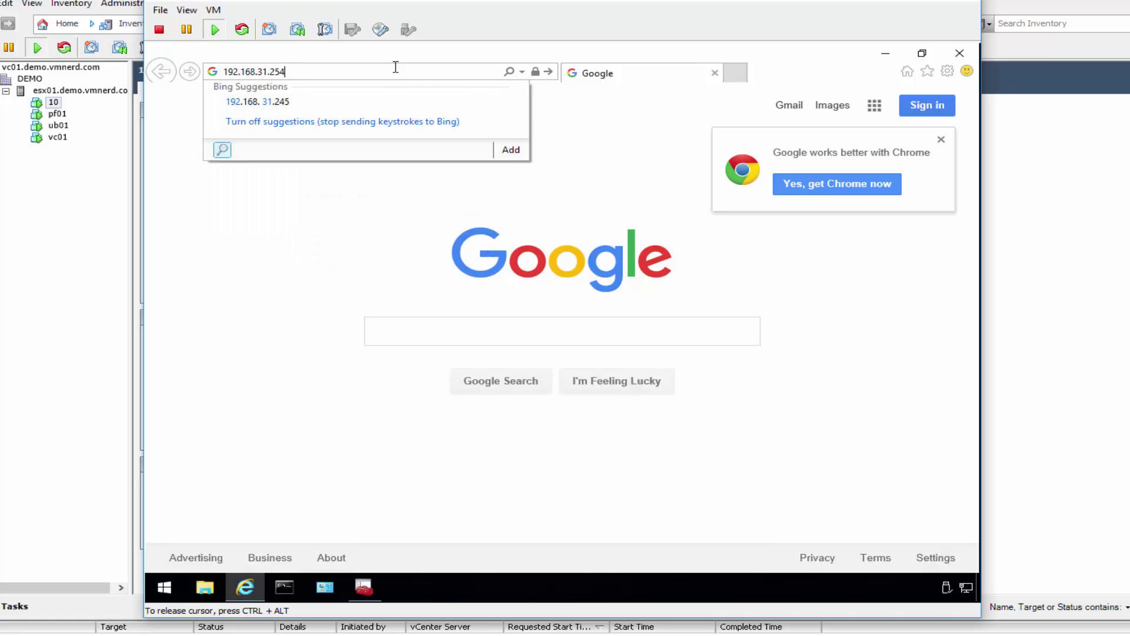
key("Return")
left_click(423, 288)
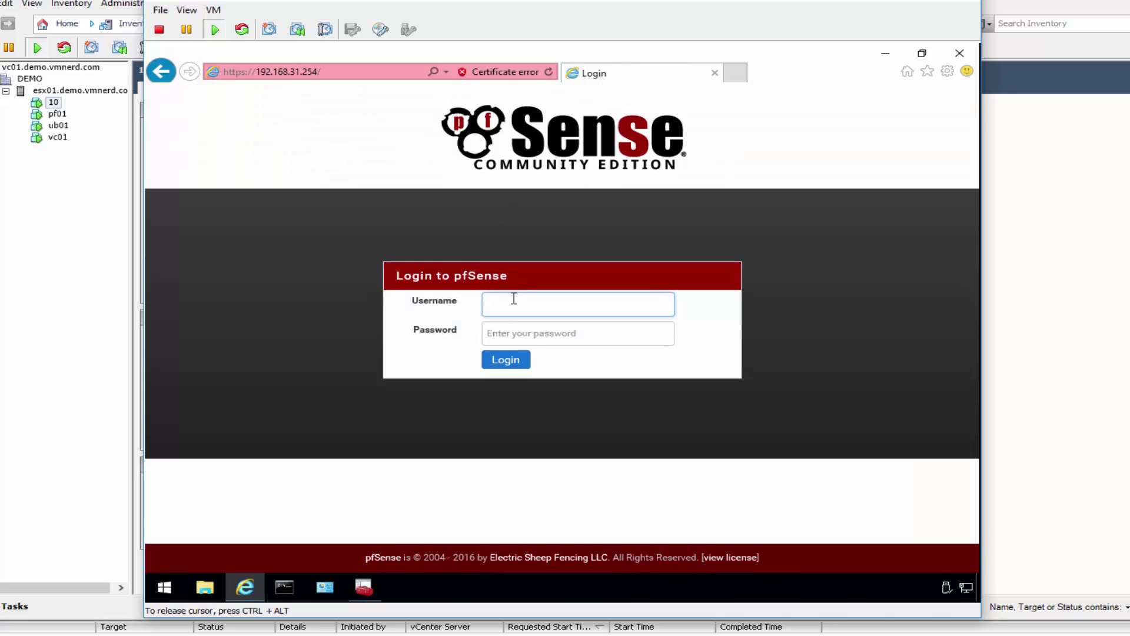
Step: Log in to pfSense with the admin username and its password
type("admin")
key("Tab")
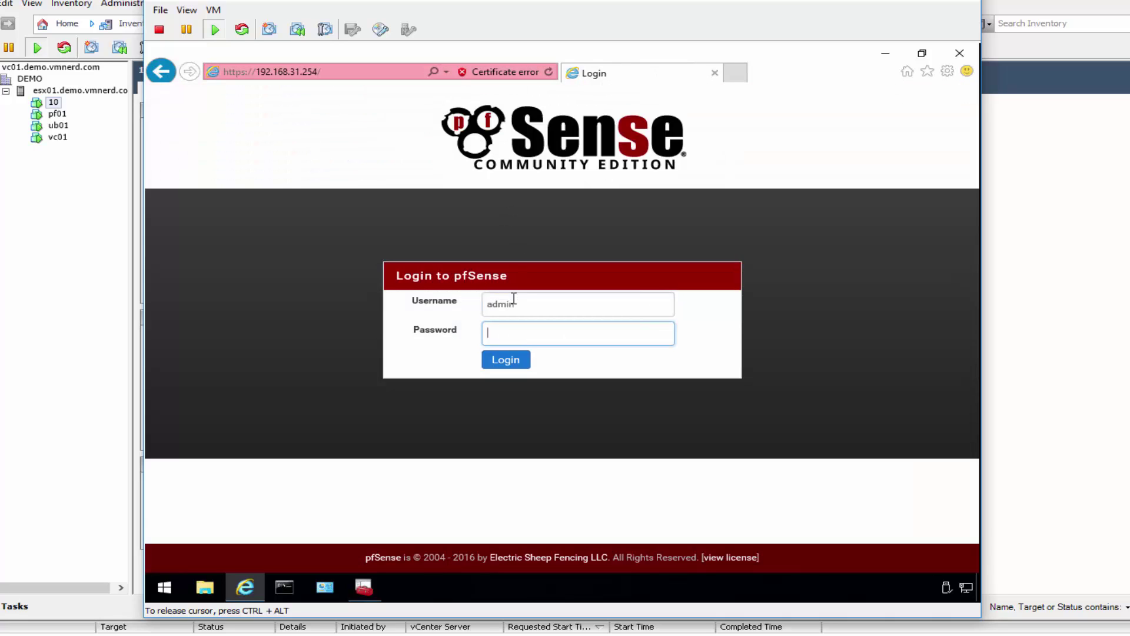
type("pfsense")
key("Return")
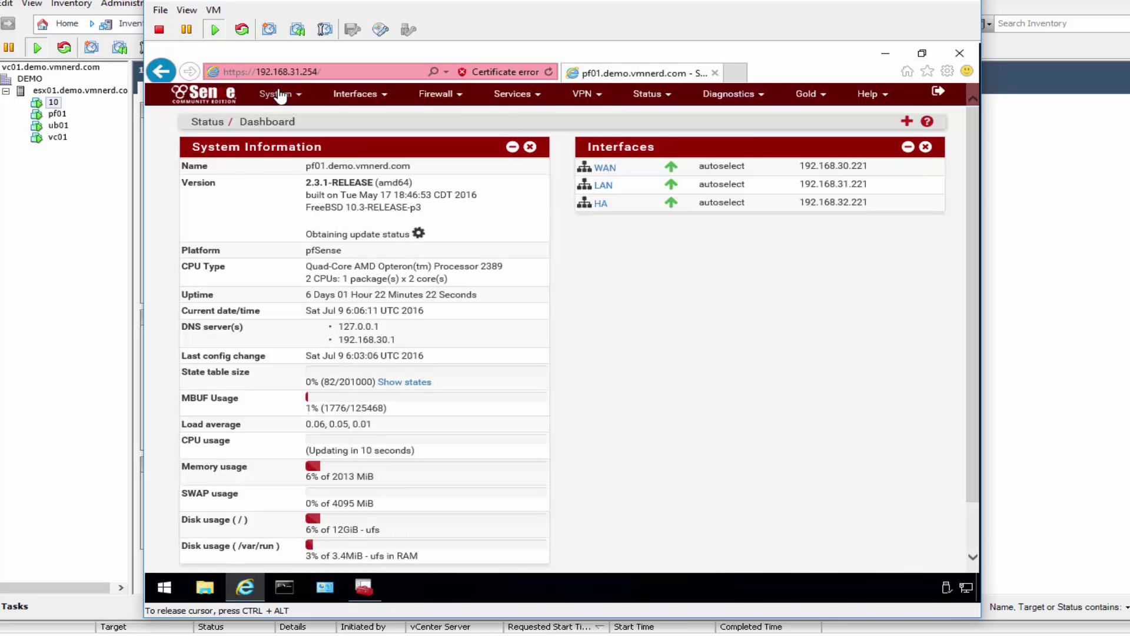
Step: From System > Cert. Manager > CAs, export VMNerd-Root-CA.crt to the Desktop
left_click(280, 96)
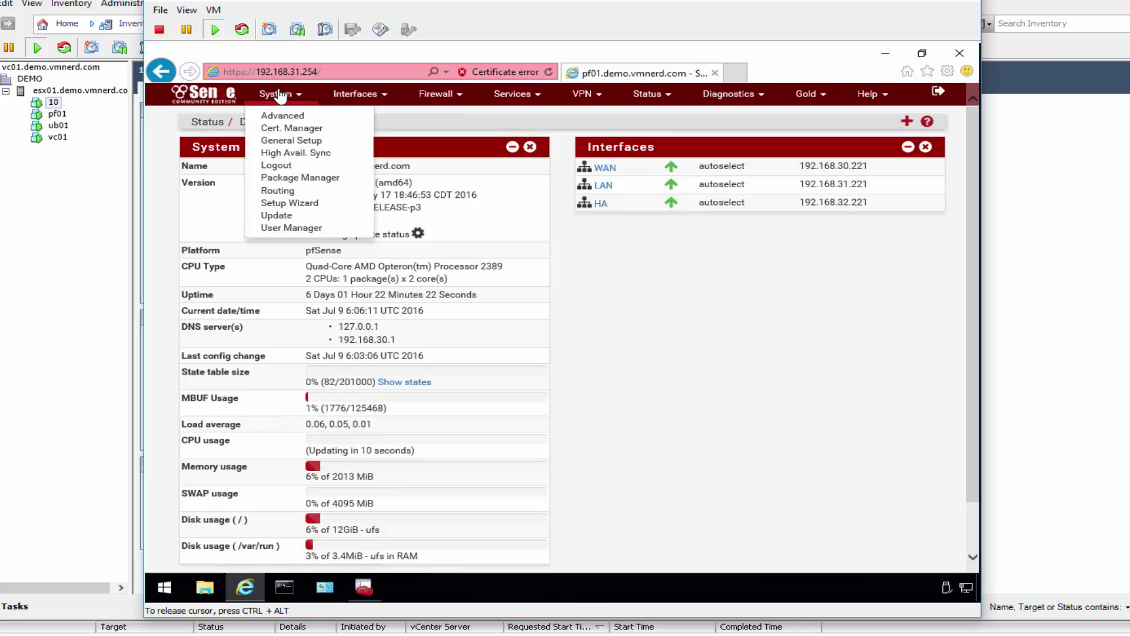
left_click(279, 127)
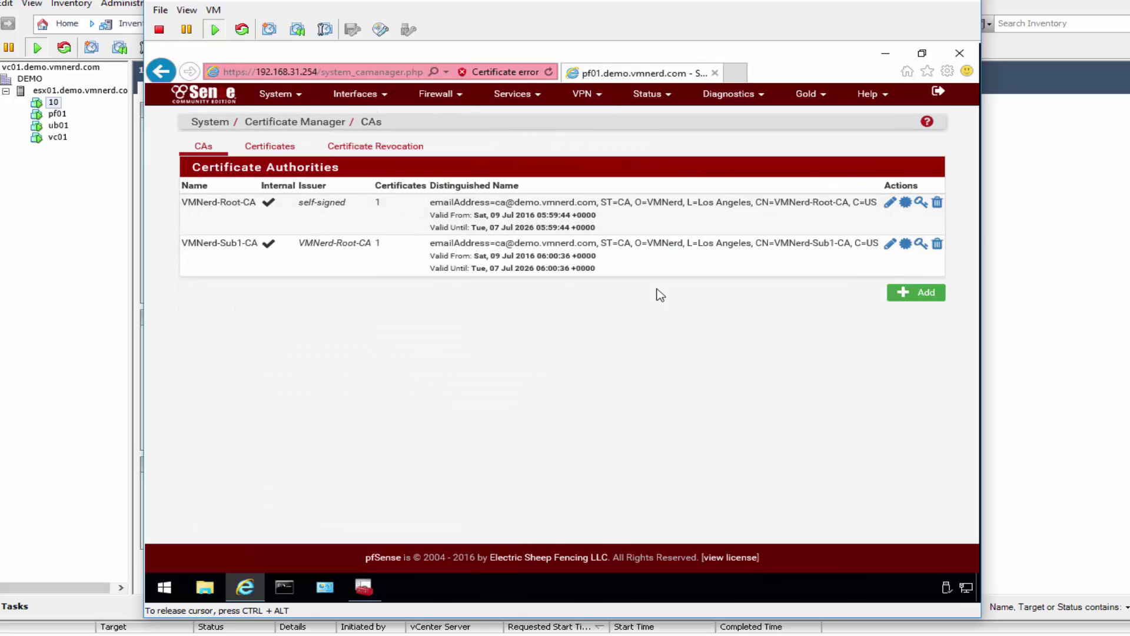
left_click(905, 207)
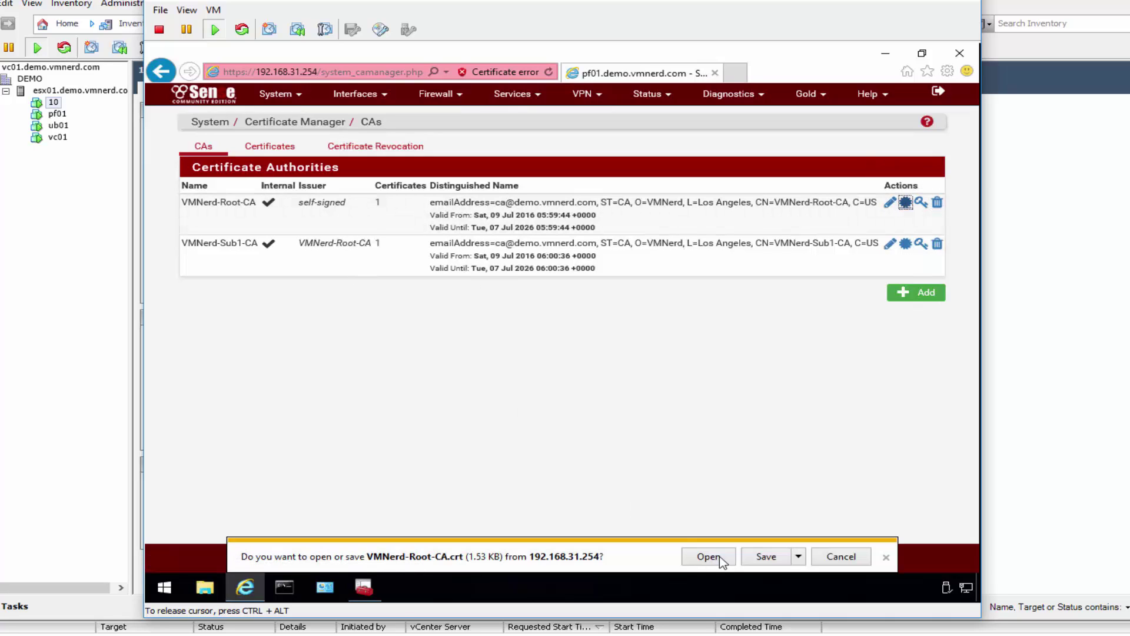
left_click(799, 556)
left_click(830, 538)
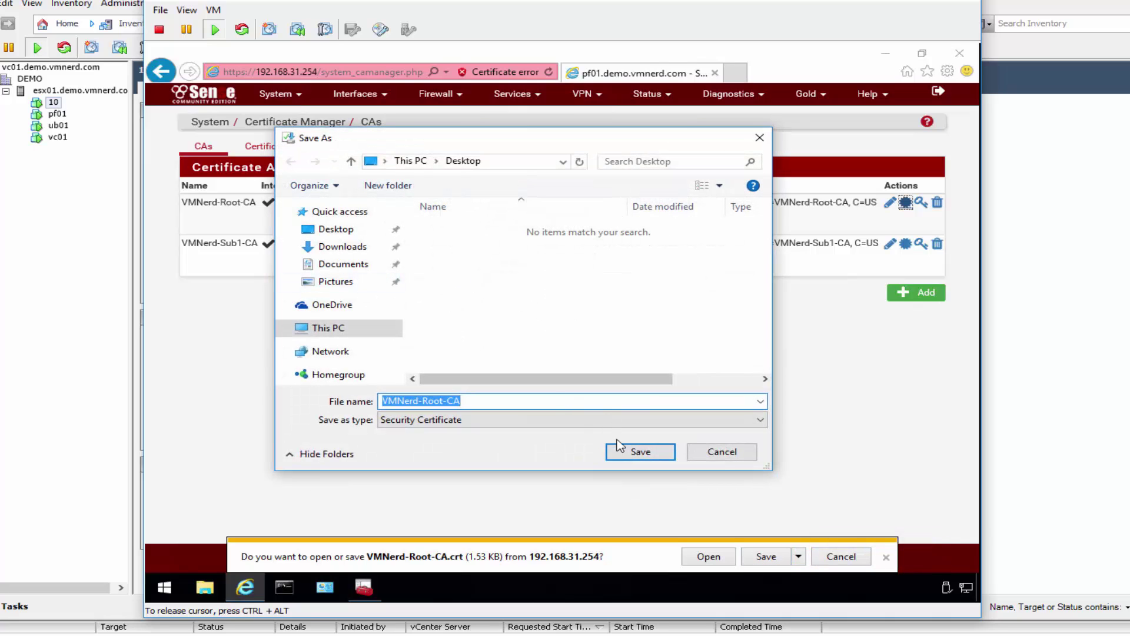
left_click(632, 453)
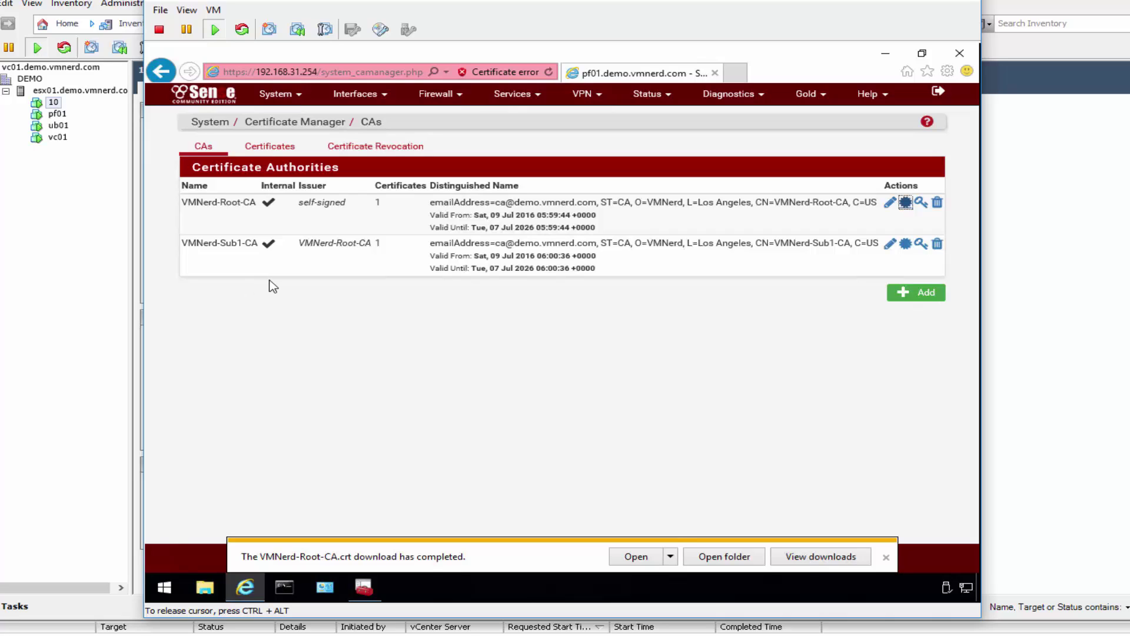
Step: Export VMNerd-Sub1-CA.crt to the Desktop as well
left_click(906, 250)
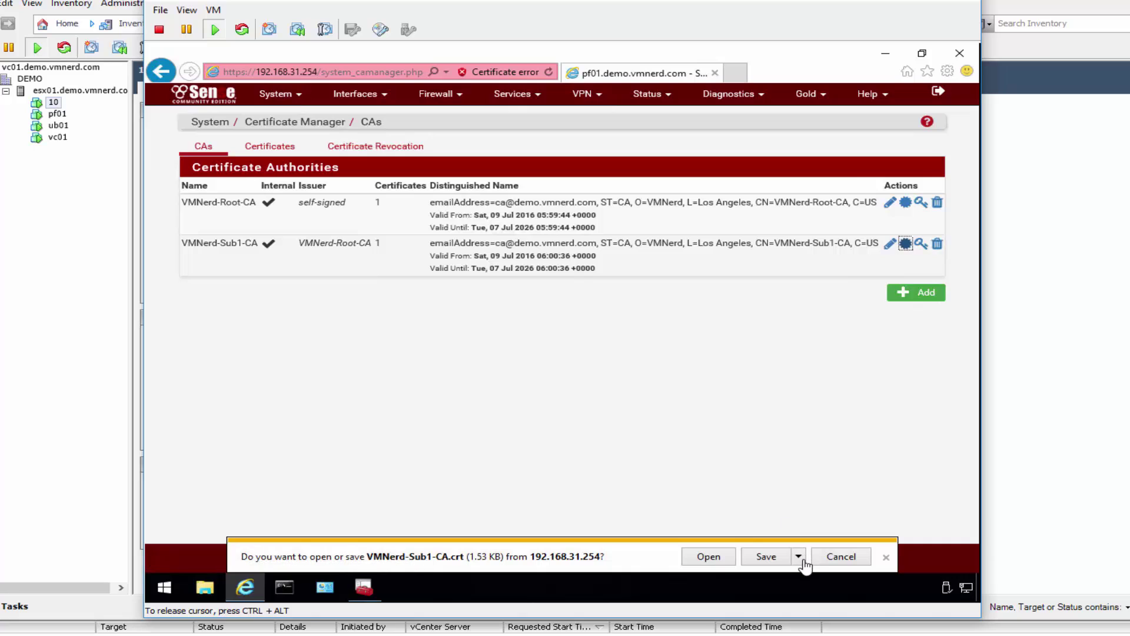
left_click(799, 558)
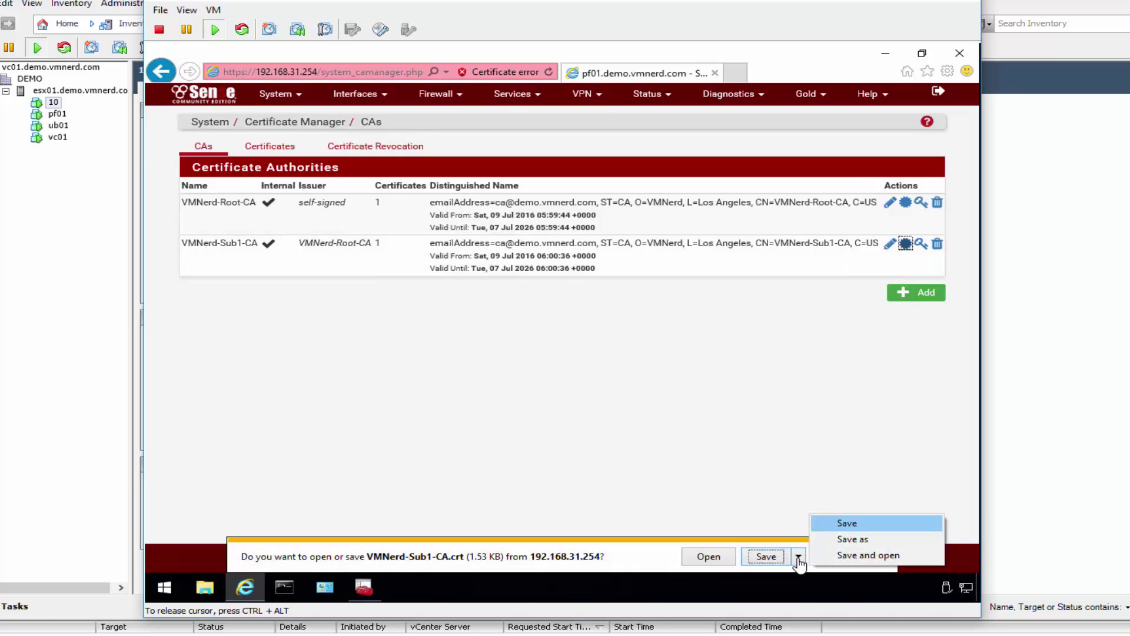
left_click(836, 538)
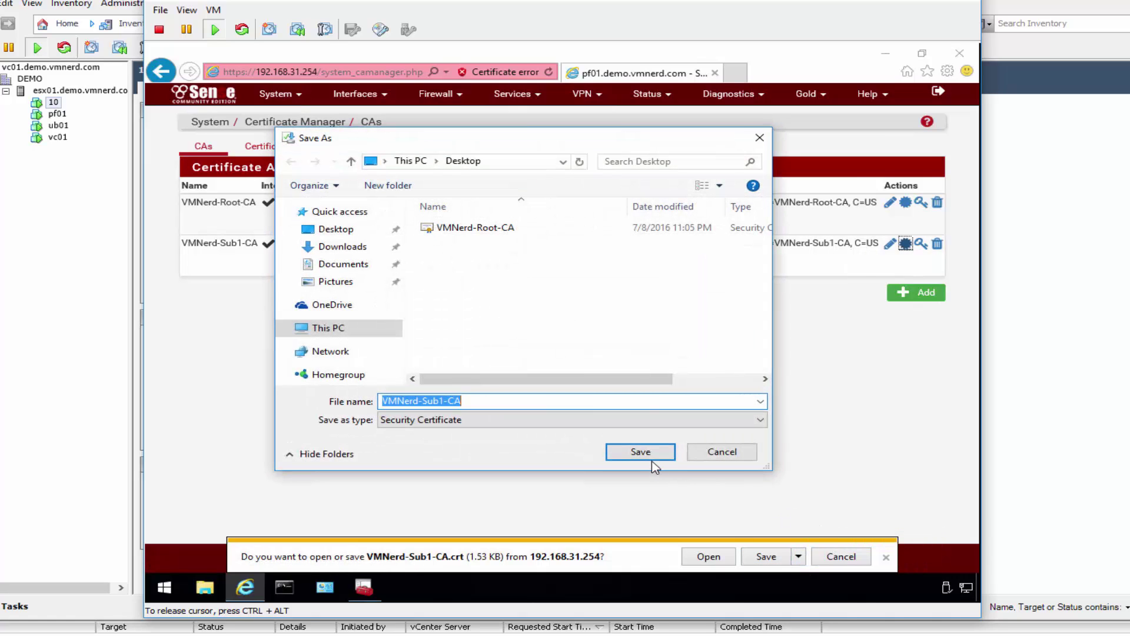
left_click(641, 452)
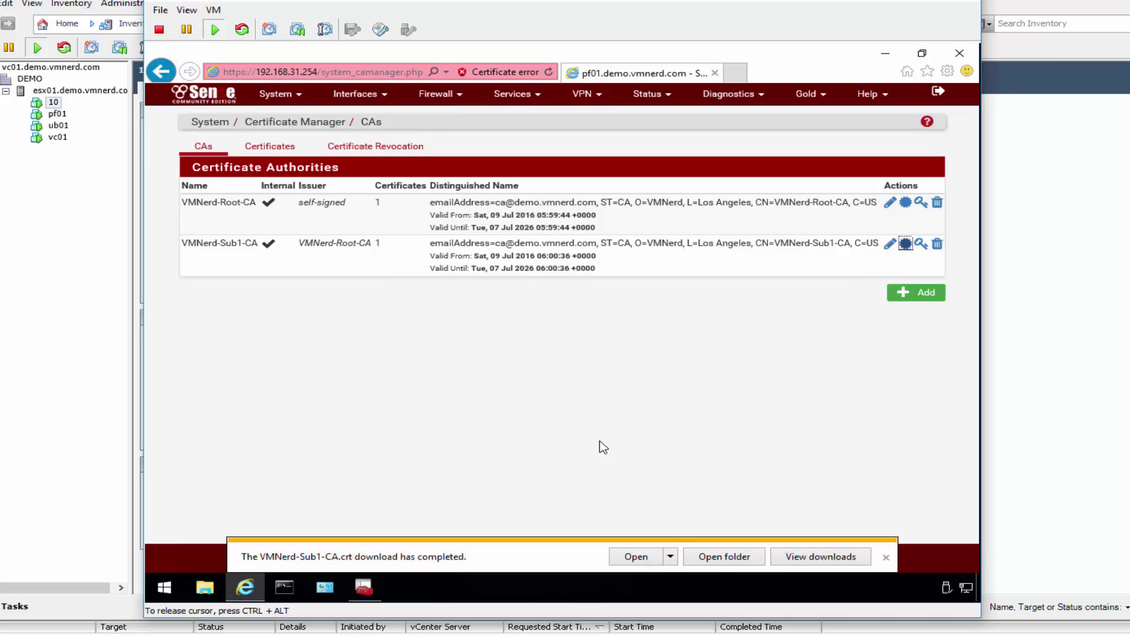
Step: Export the firewall.demo.vmnerd.com certificate from Certificates to the Desktop, then close the download bar
left_click(266, 154)
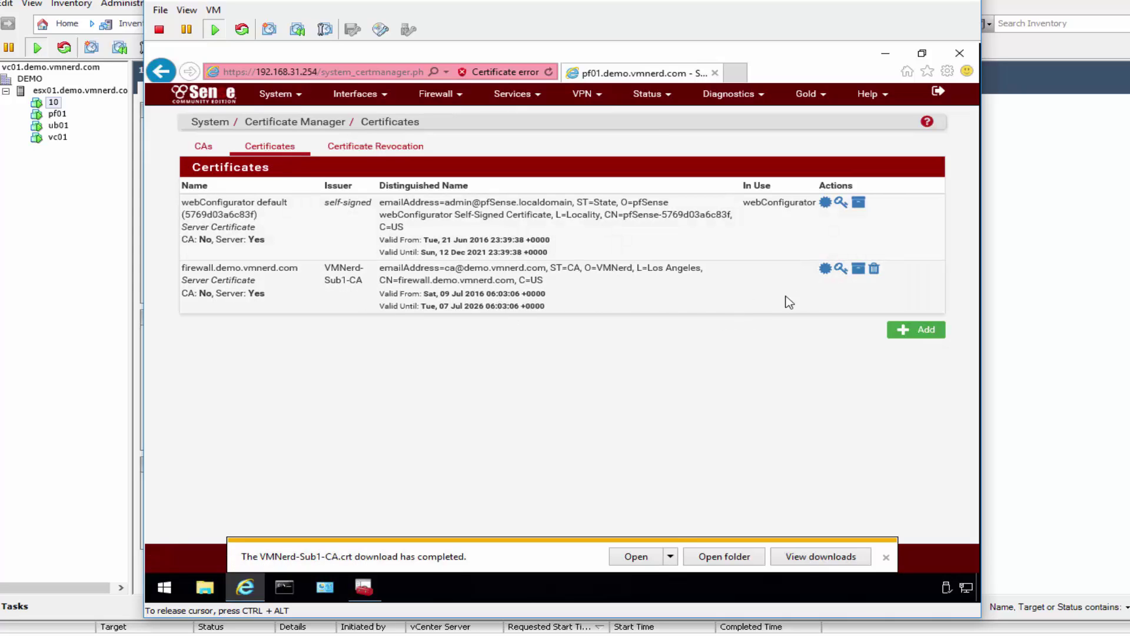
left_click(824, 269)
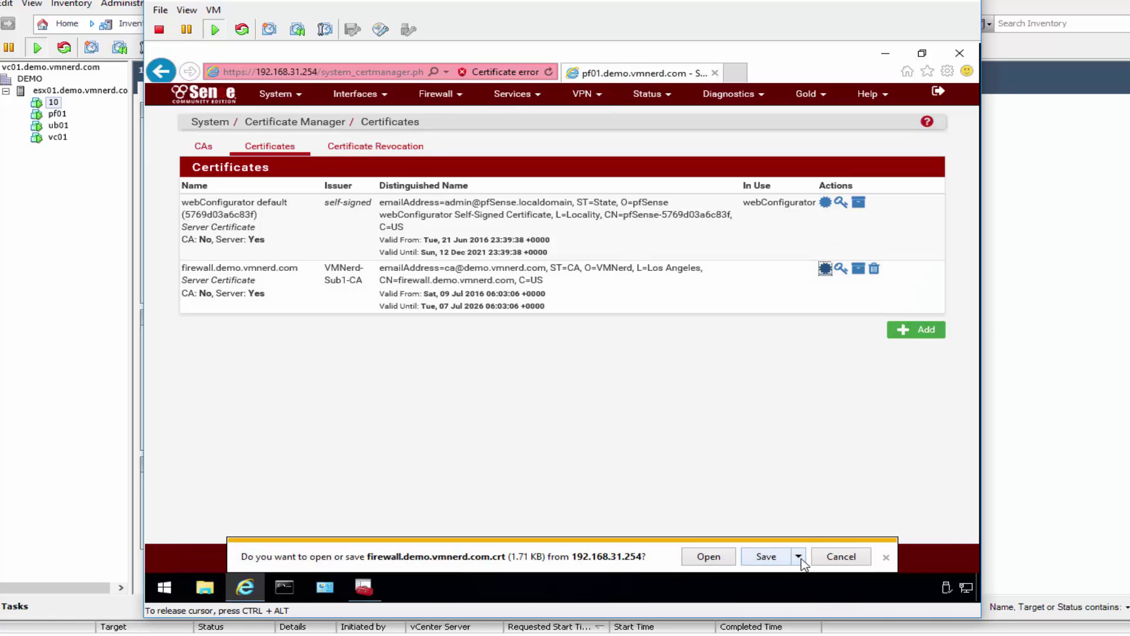
left_click(799, 557)
left_click(839, 539)
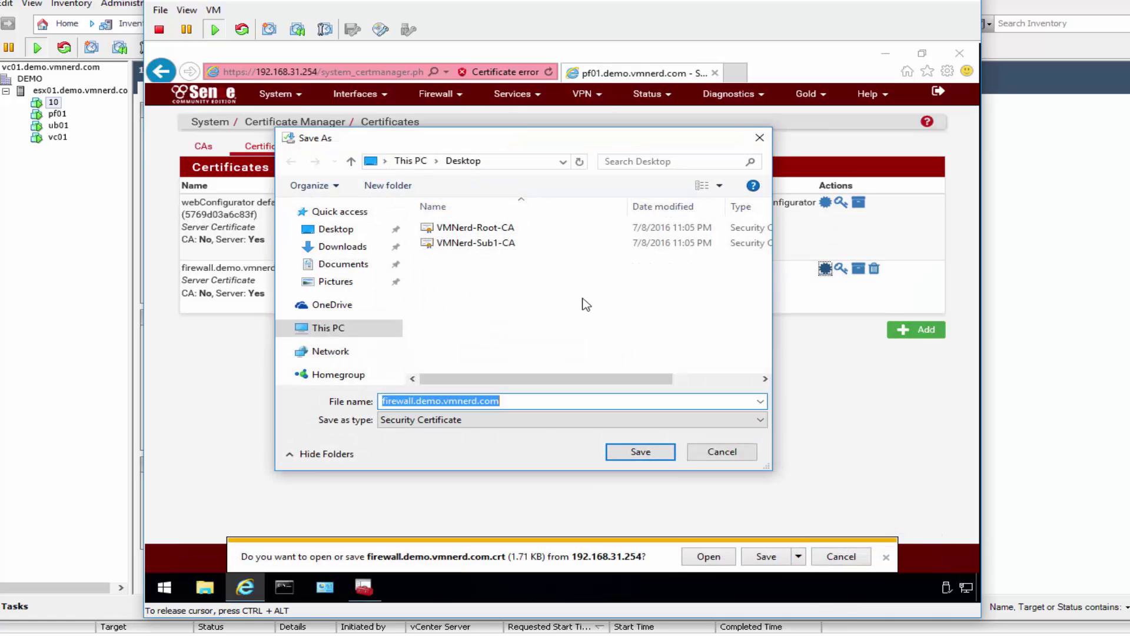
left_click(661, 457)
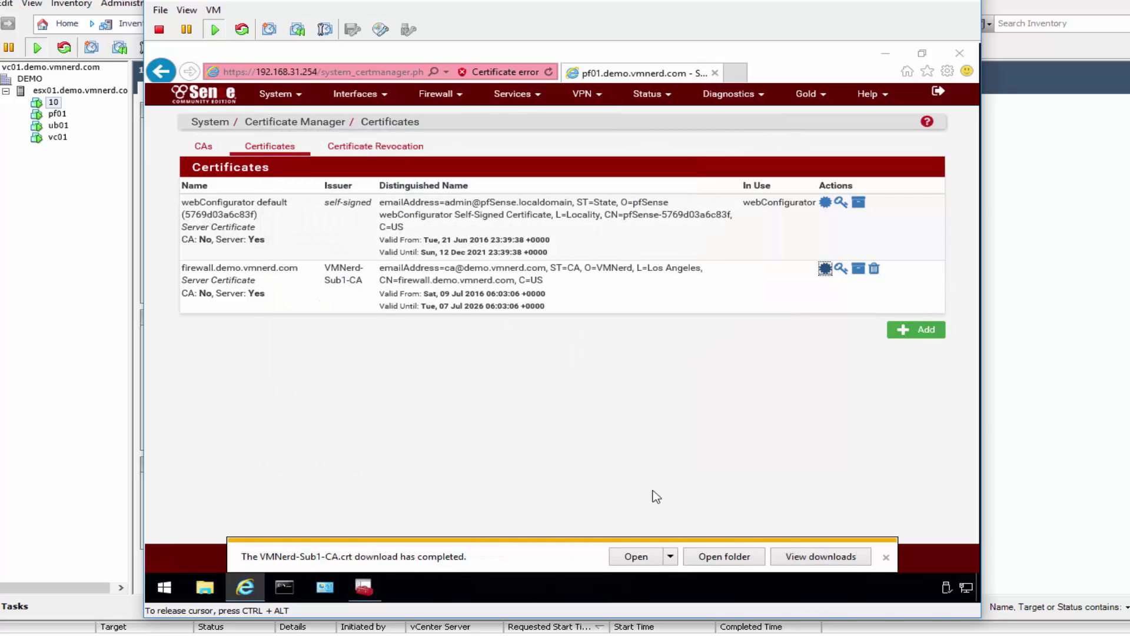
left_click(886, 558)
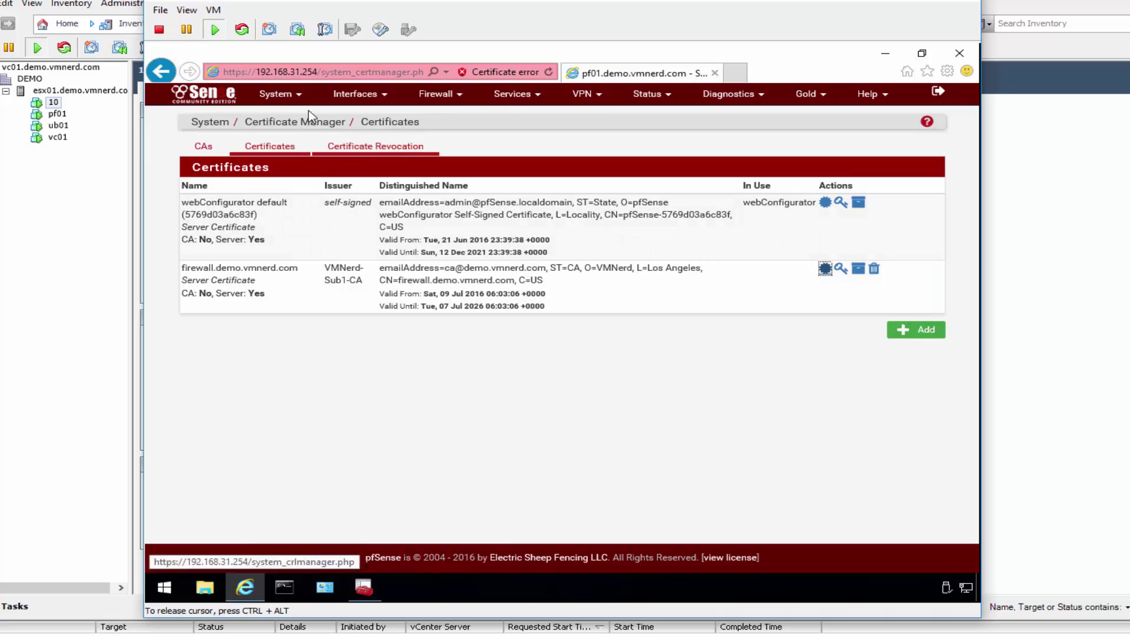
Step: In System > Advanced > Admin Access, set SSL Certificate to firewall.demo.vmnerd.com and save
left_click(278, 94)
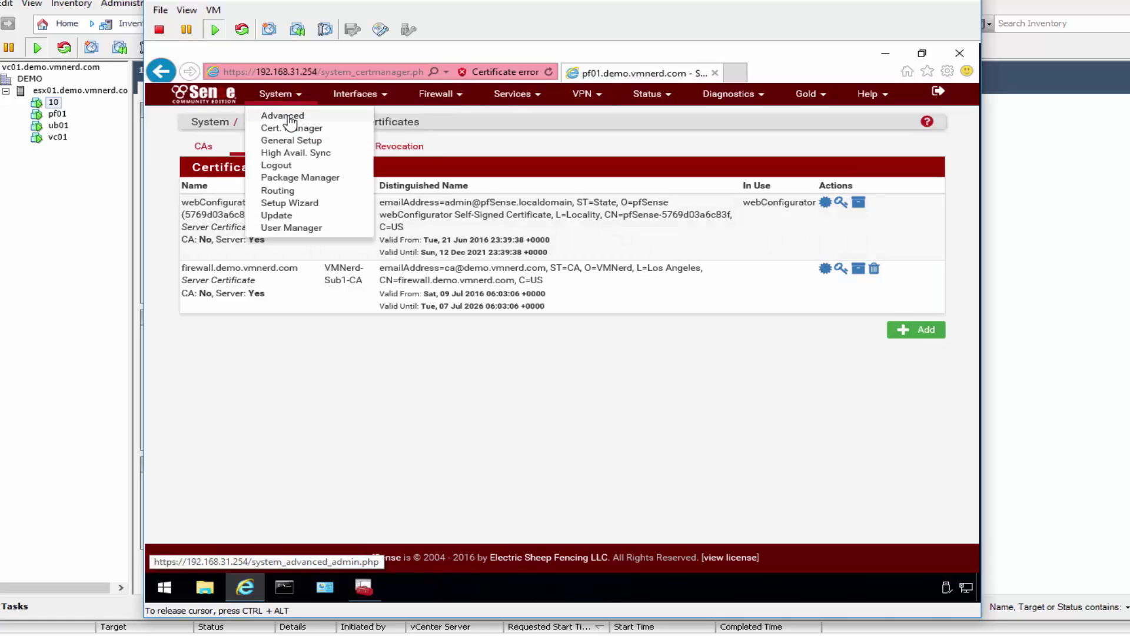
left_click(283, 116)
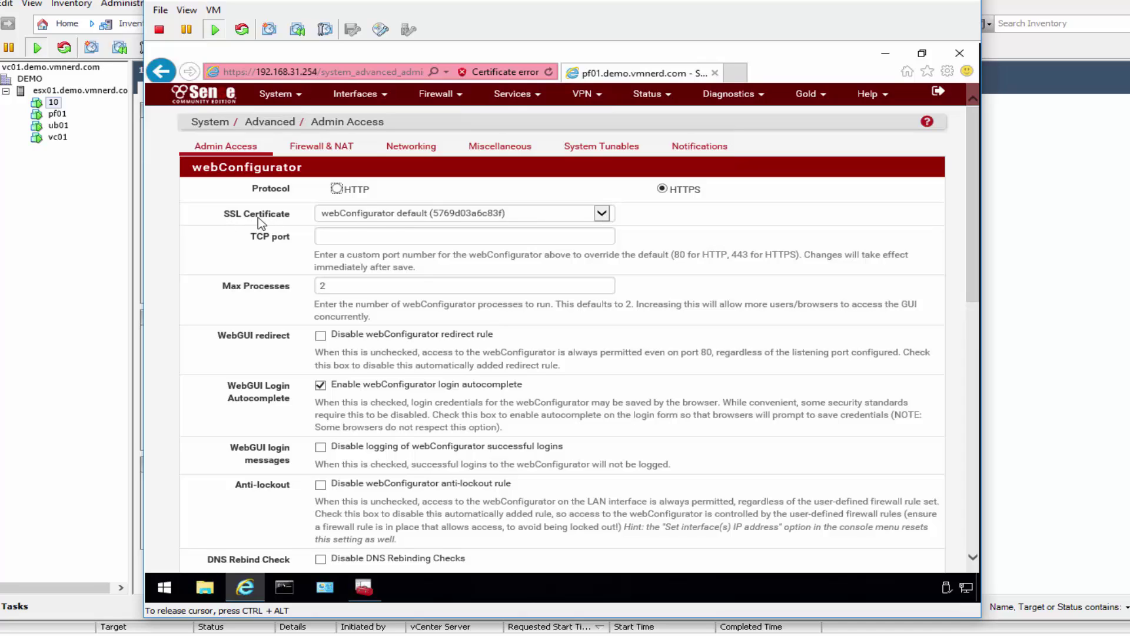
triple_click(259, 222)
left_click(603, 215)
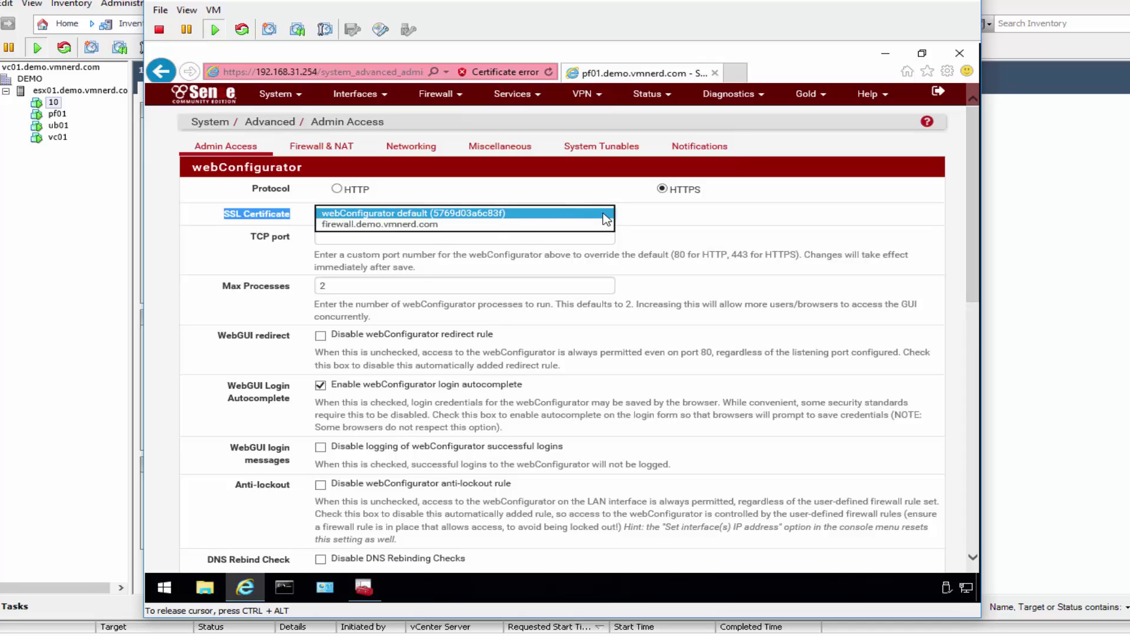
left_click(401, 224)
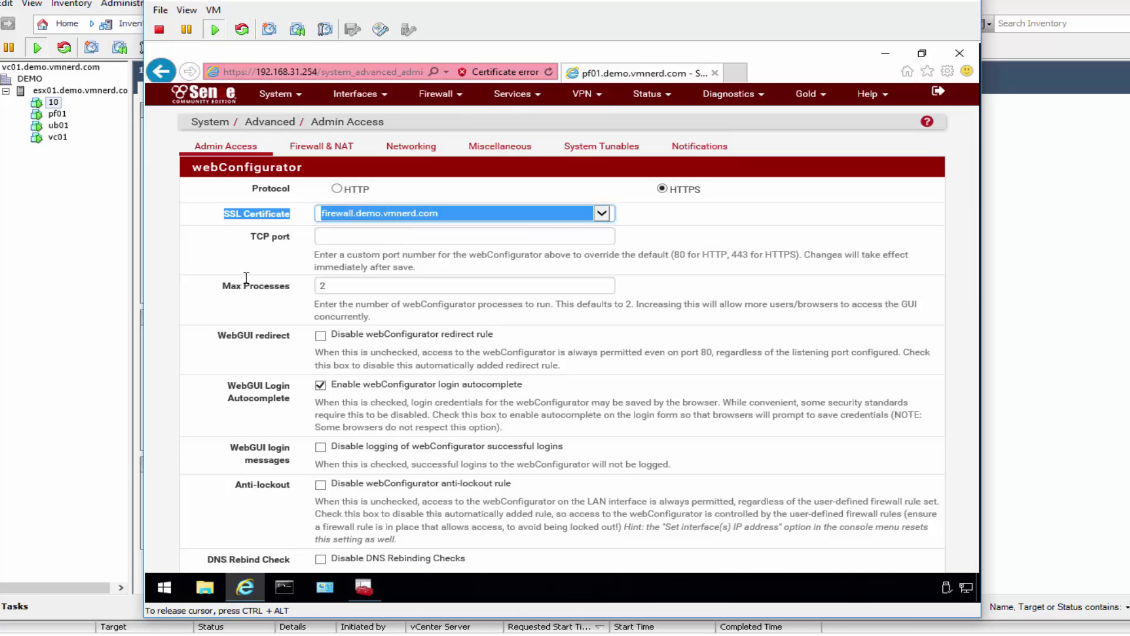
scroll(213, 303, "down", 8)
scroll(214, 303, "down", 3)
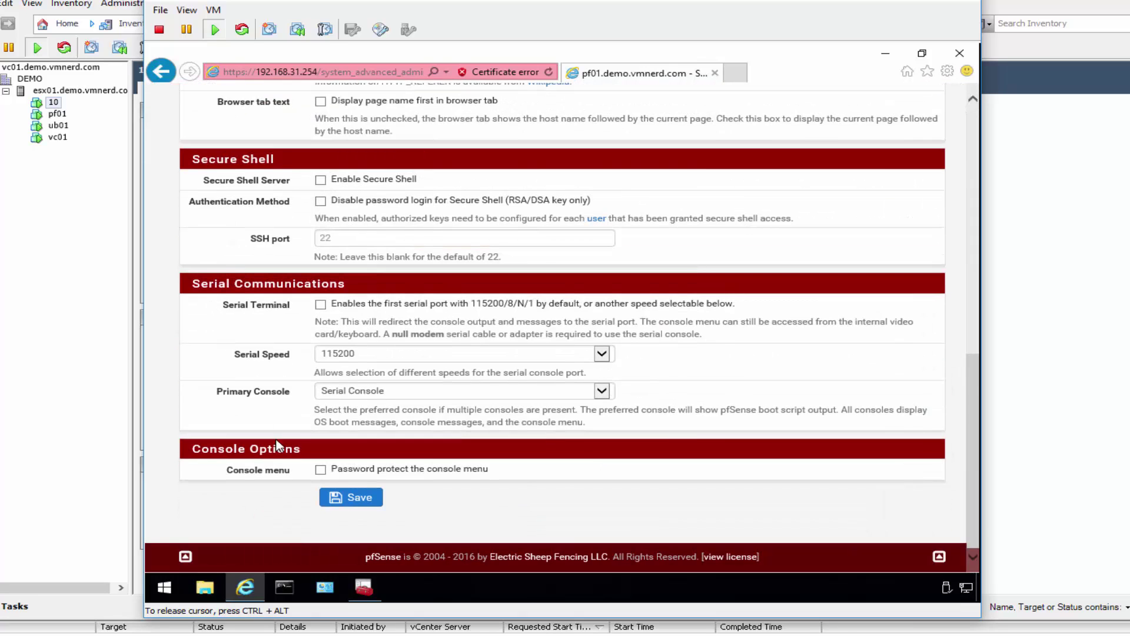
left_click(351, 496)
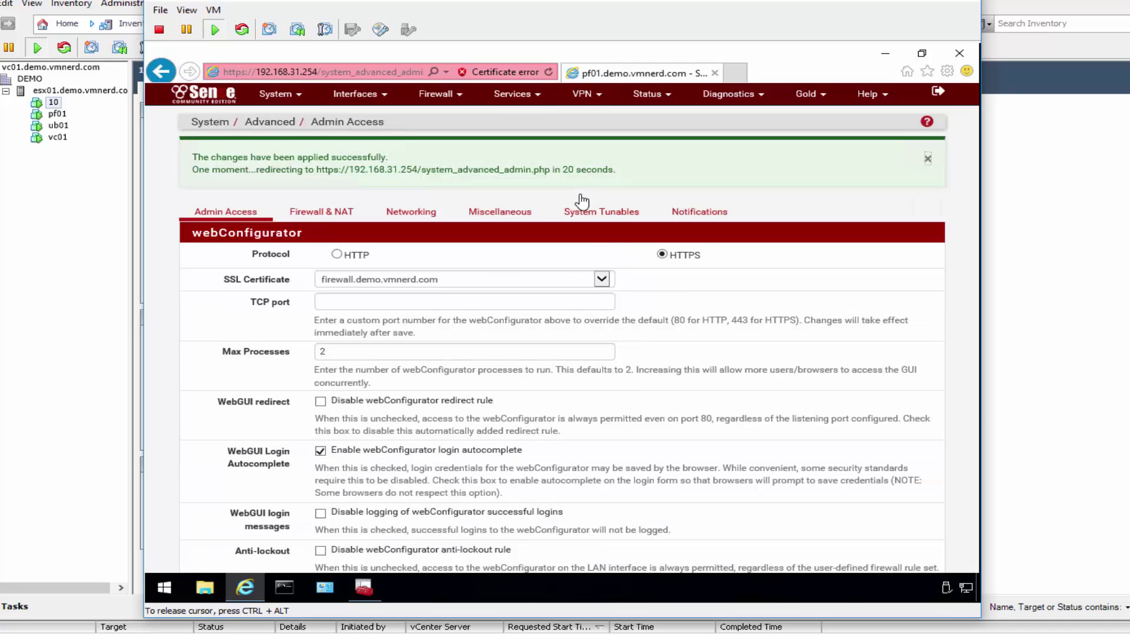
left_click(928, 158)
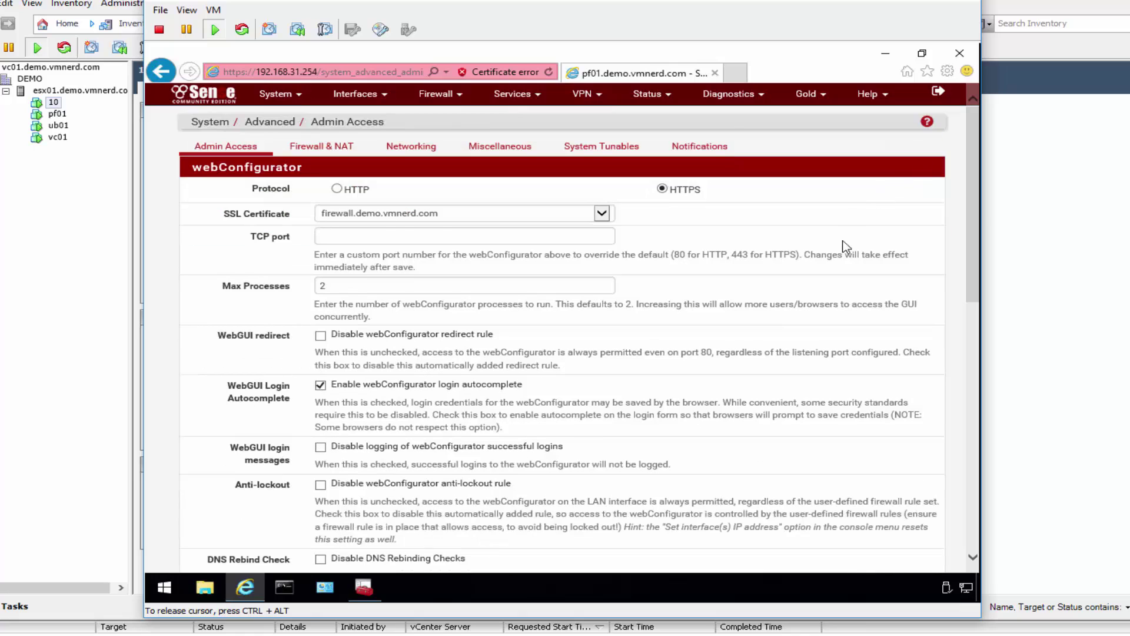
Step: Close IE, open the desktop firewall certificate and view its Certification Path showing the issuer missing
left_click(965, 58)
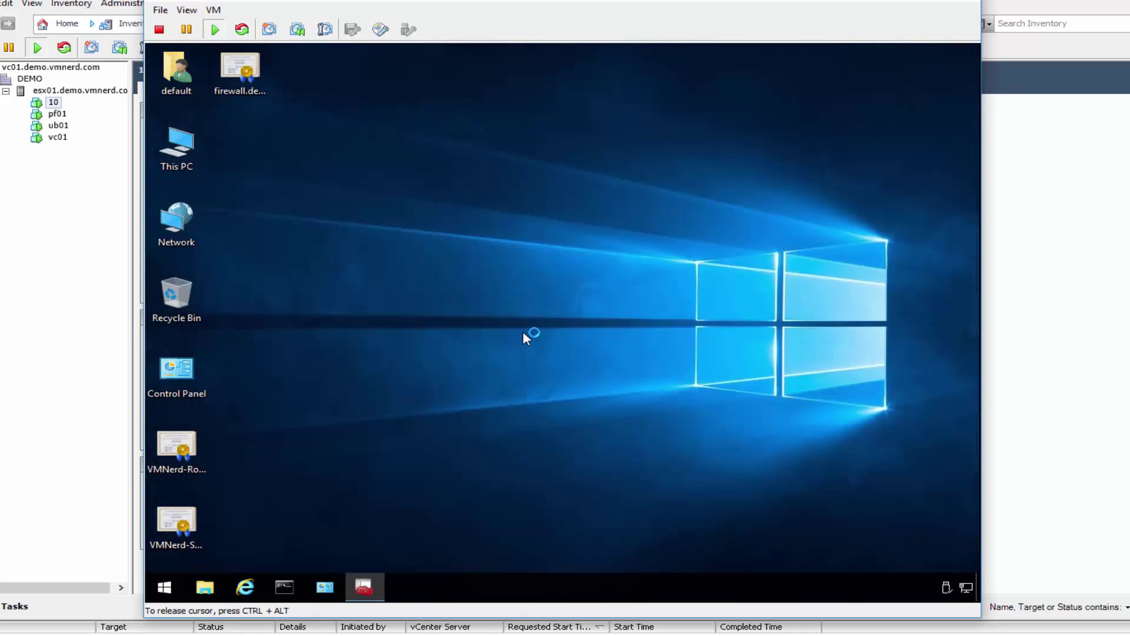
double_click(252, 83)
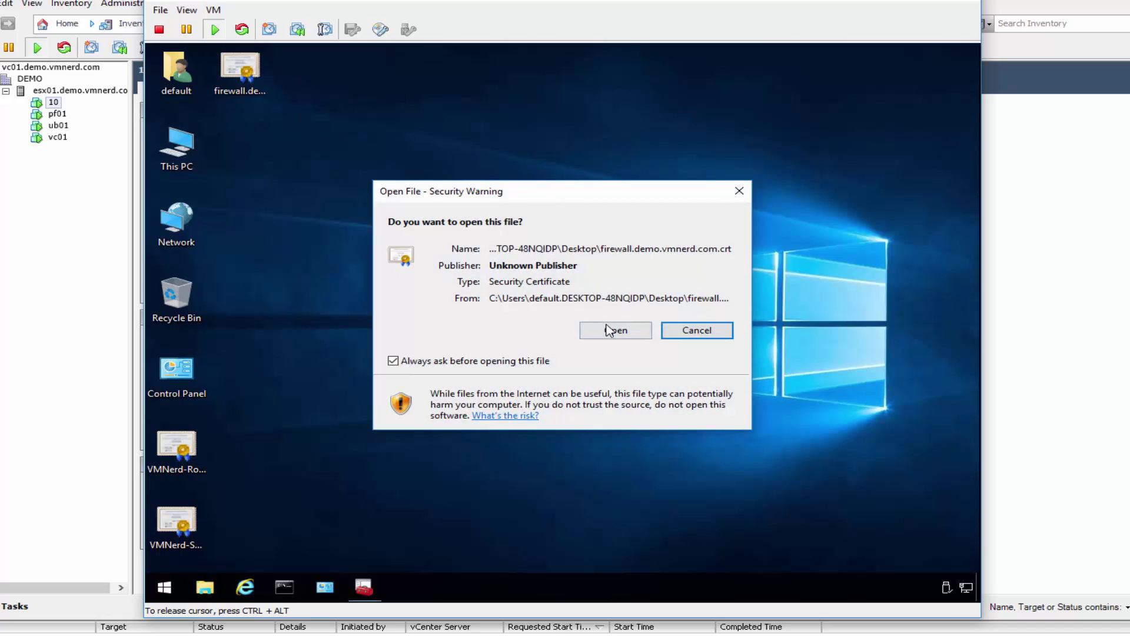
left_click(612, 330)
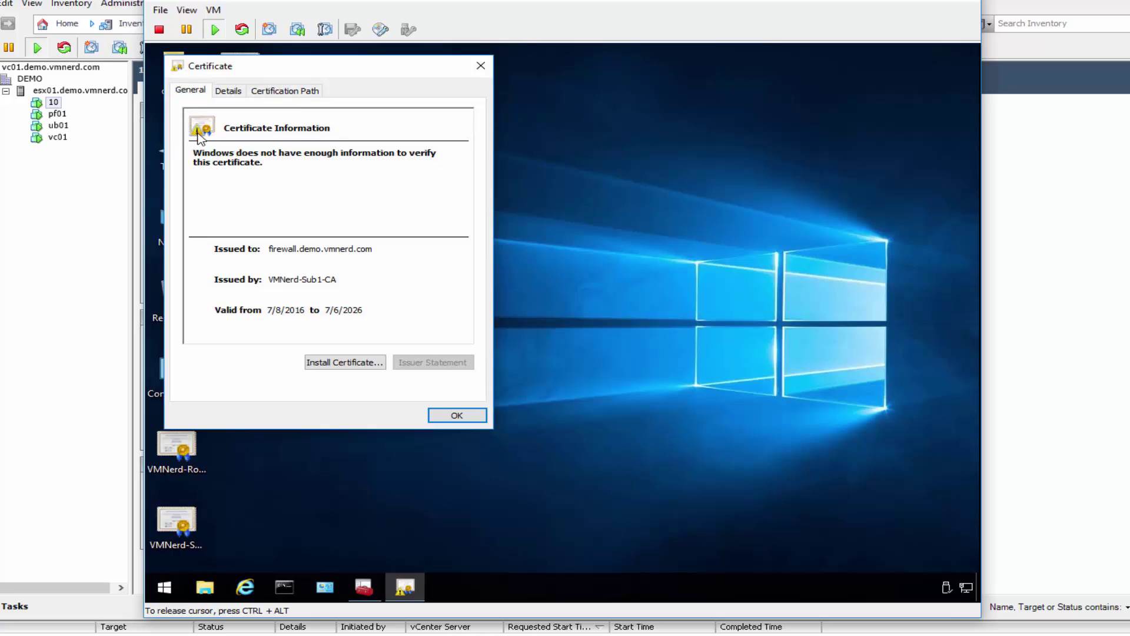
left_click(280, 93)
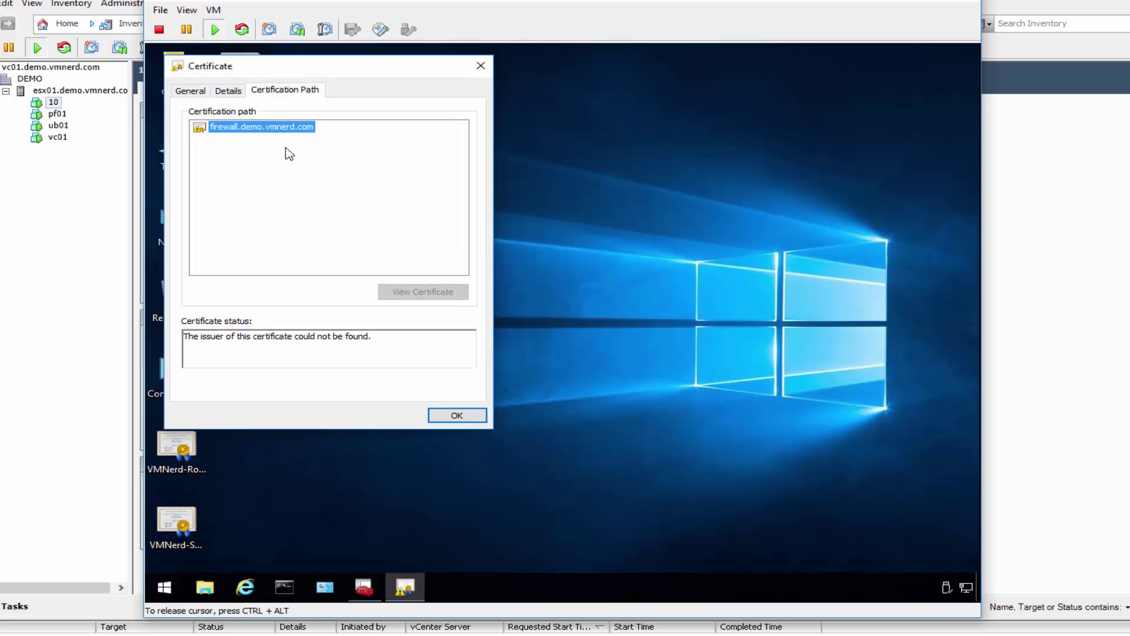
left_click_drag(283, 66, 380, 91)
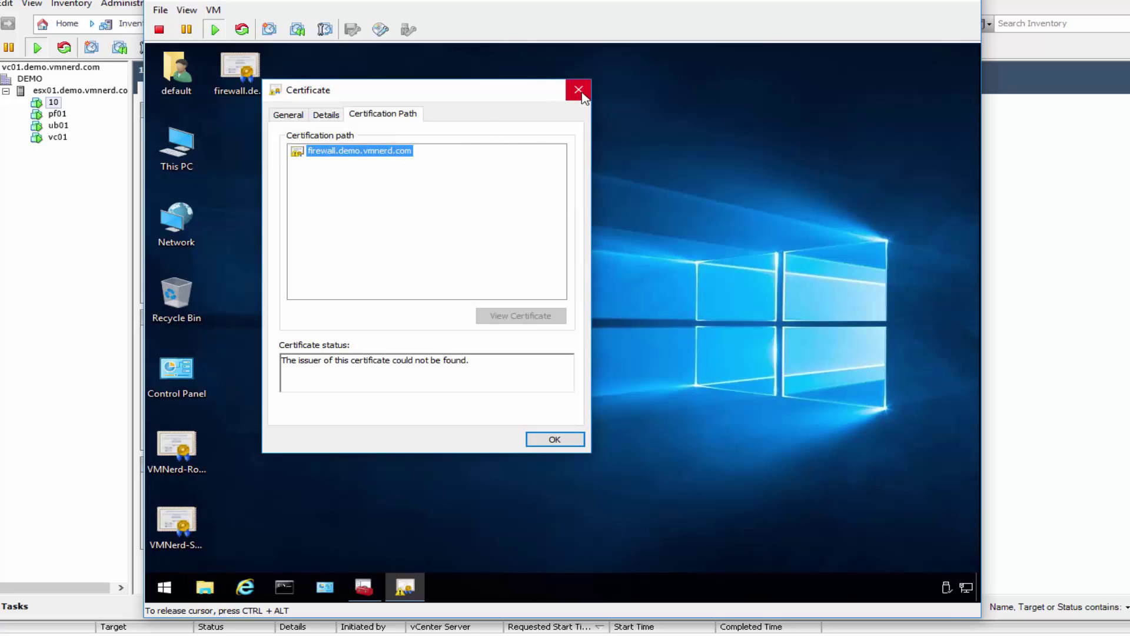
left_click(579, 91)
Step: Select the VMNerd-Root-CA file on the desktop and restore the certificates console
left_click(180, 450)
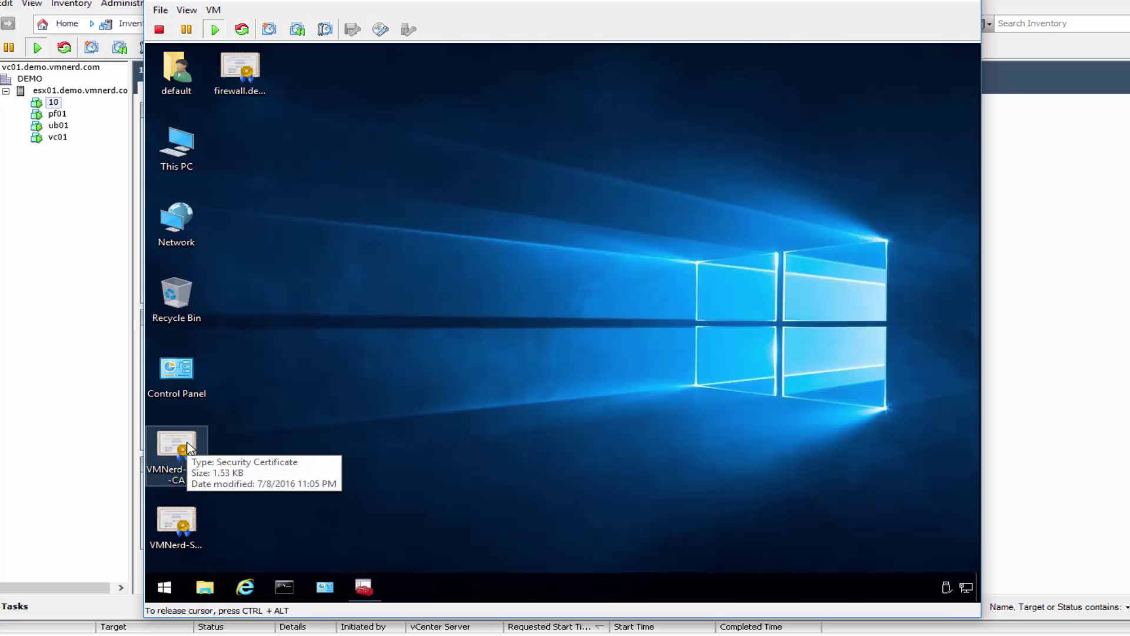
left_click(186, 530)
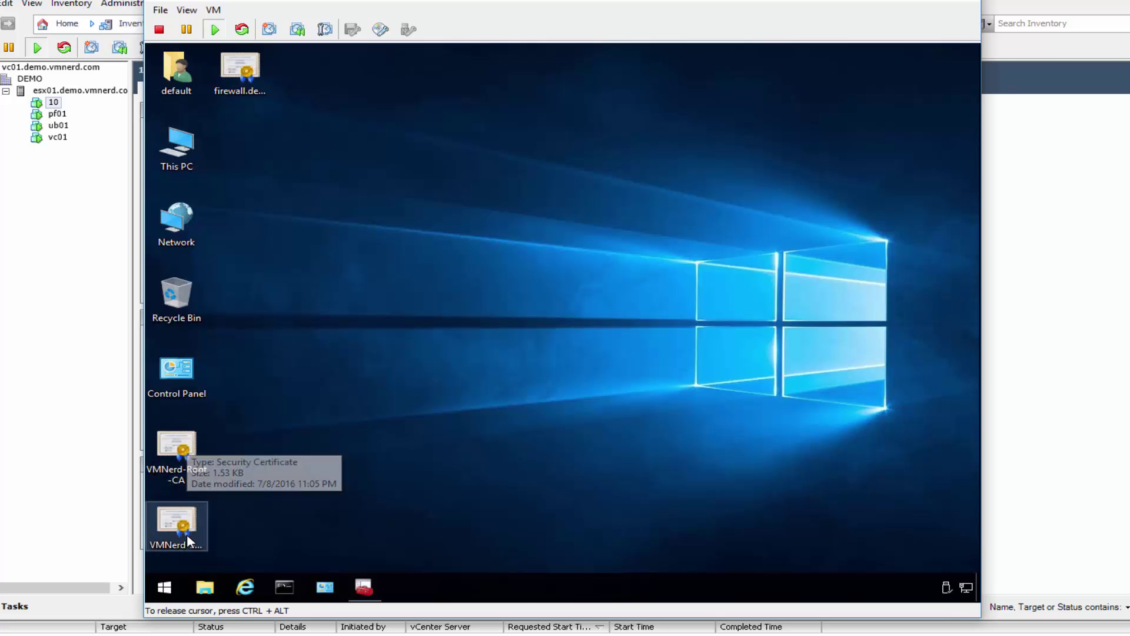
left_click(189, 462)
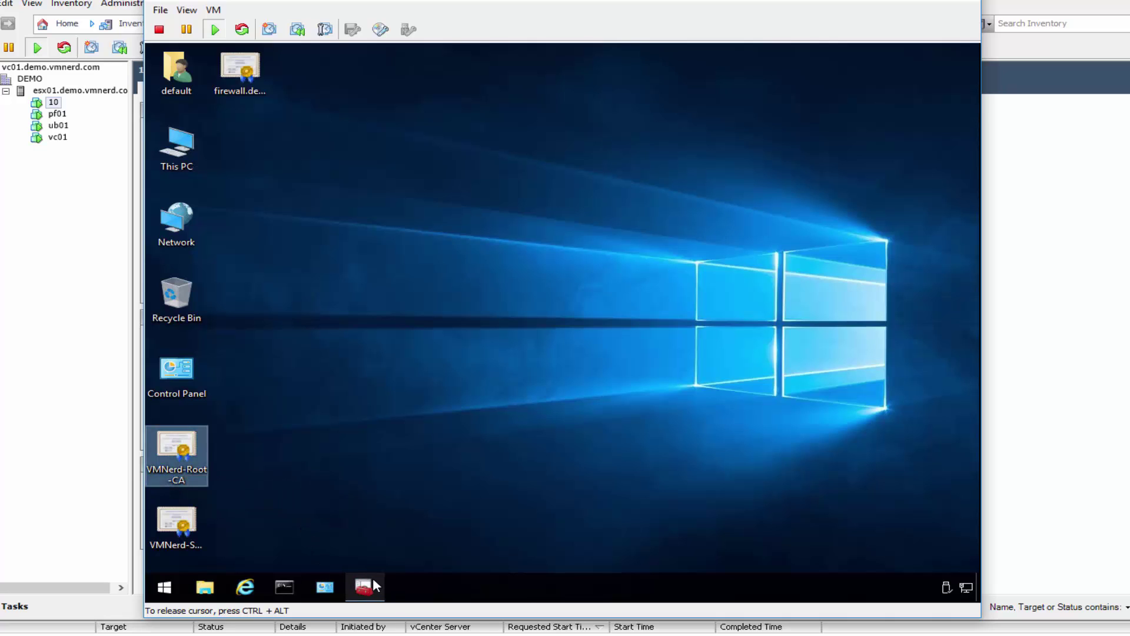
left_click(420, 521)
key("alt+Tab")
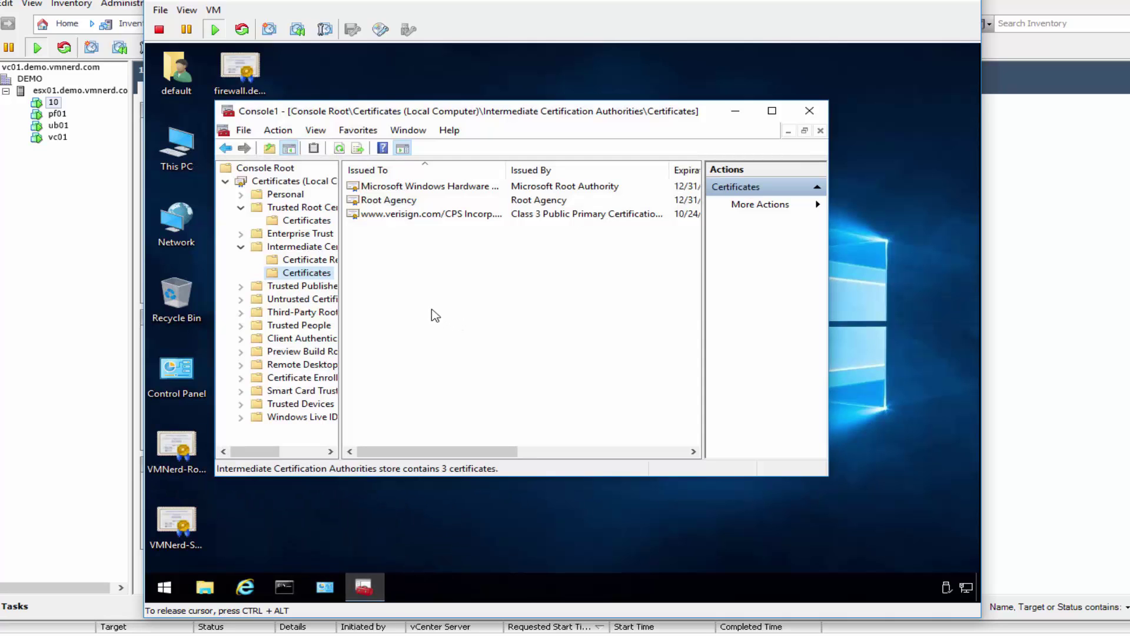
Step: Start the certificate Import wizard on the Trusted Root Certification Authorities store
left_click(306, 221)
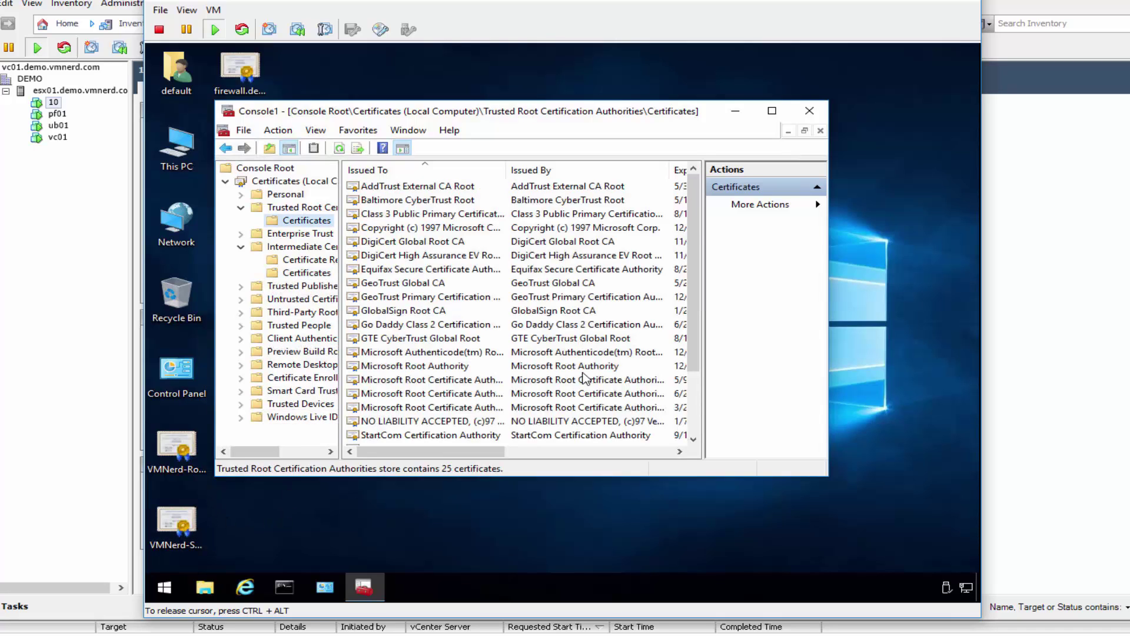
scroll(587, 379, "down", 2)
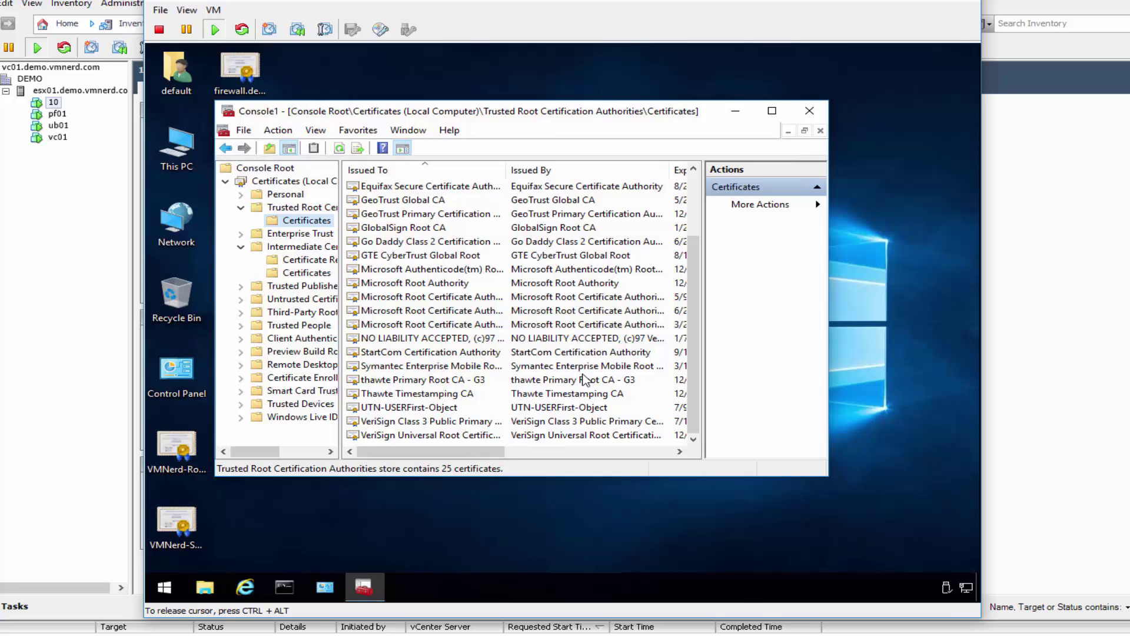
right_click(306, 221)
mouse_move(366, 228)
left_click(536, 232)
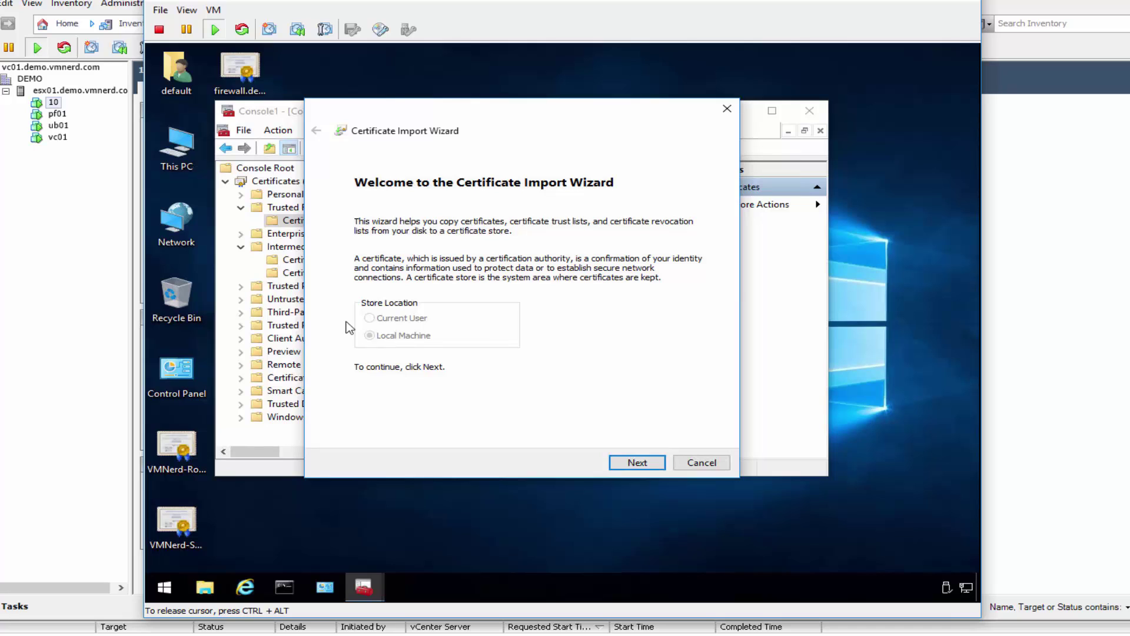
left_click(638, 463)
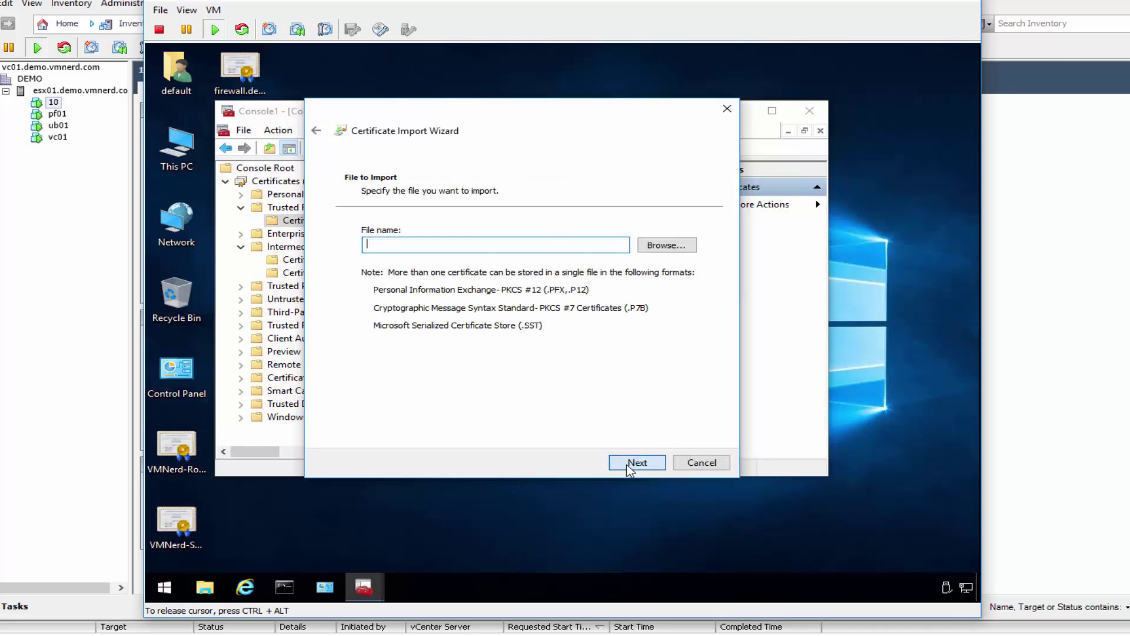
Step: Import Desktop\VMNerd-Root-CA into Trusted Root Certification Authorities and confirm success
left_click(661, 248)
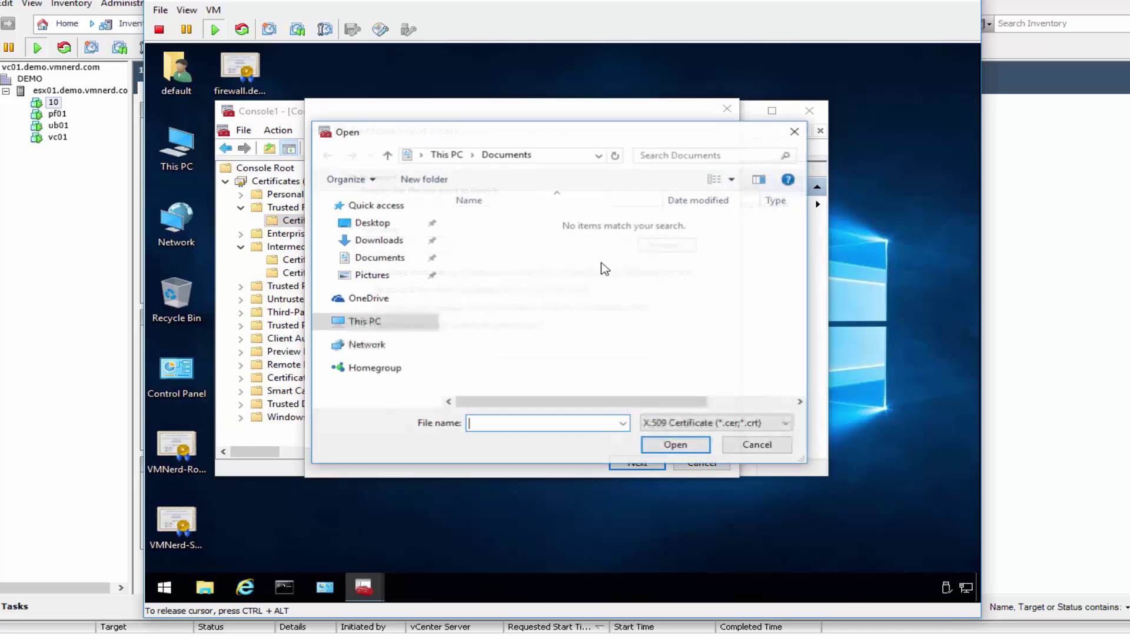
left_click(377, 225)
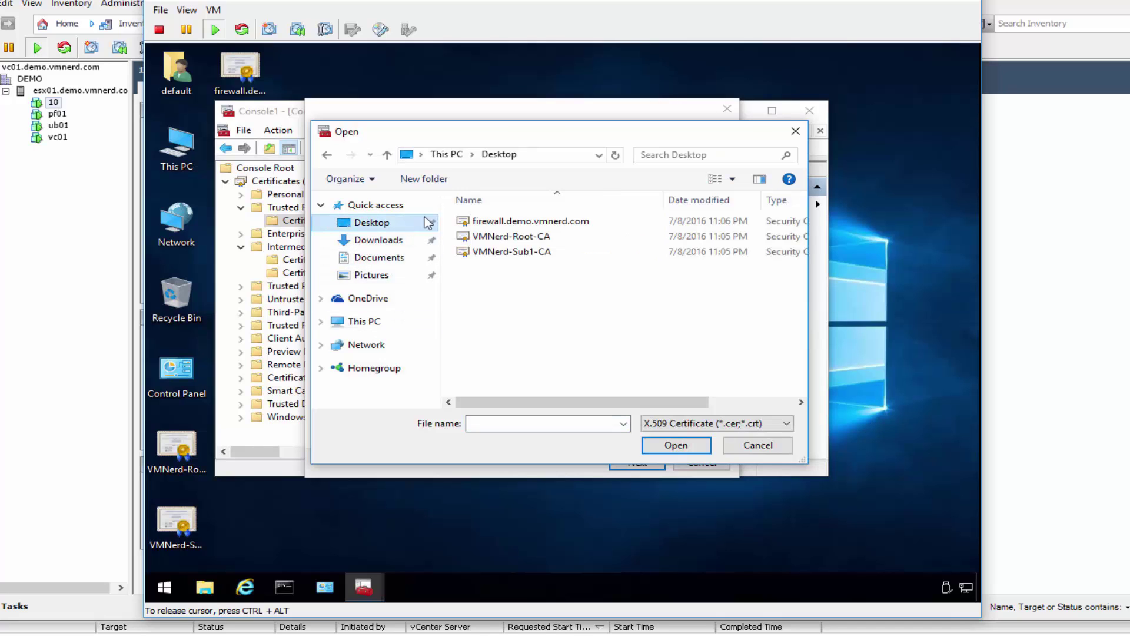
left_click(519, 237)
double_click(519, 237)
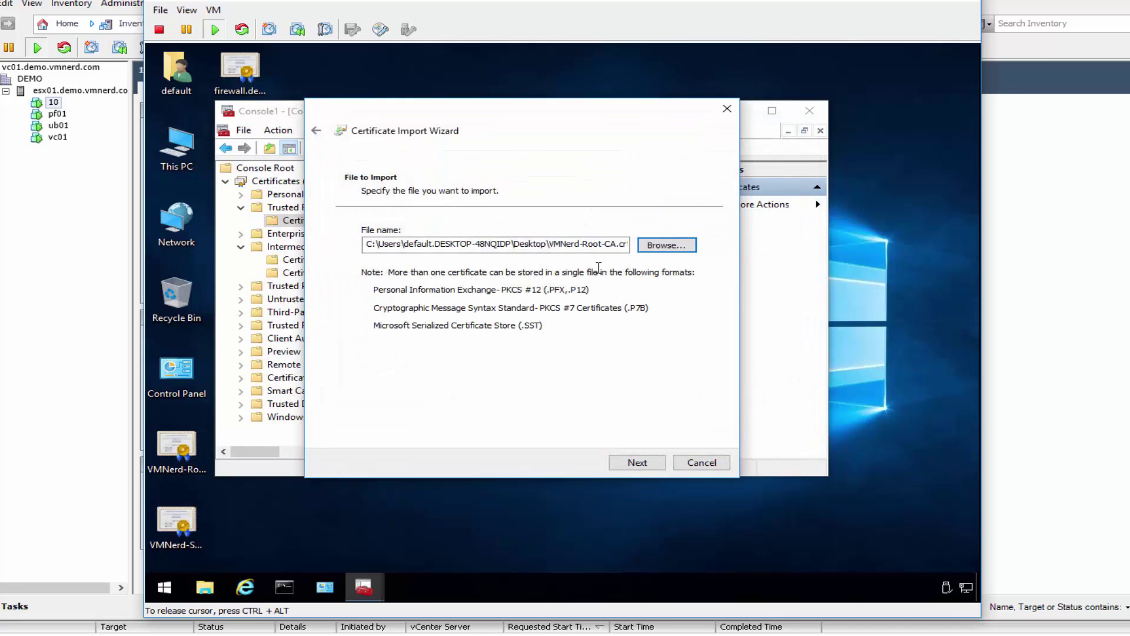
left_click(637, 462)
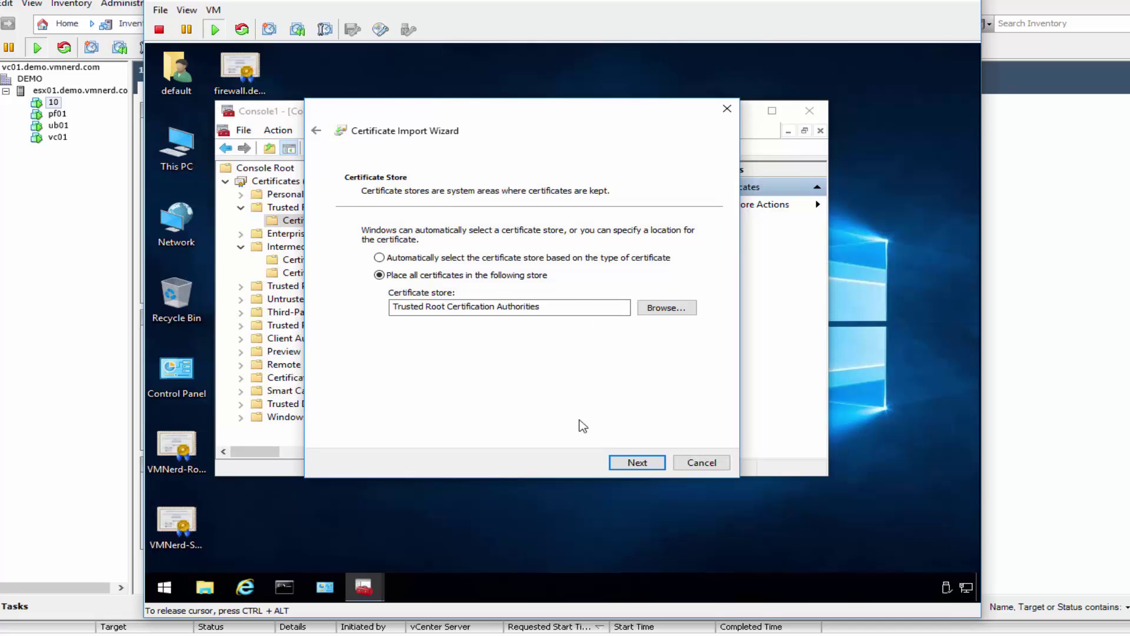
left_click(639, 463)
left_click(636, 463)
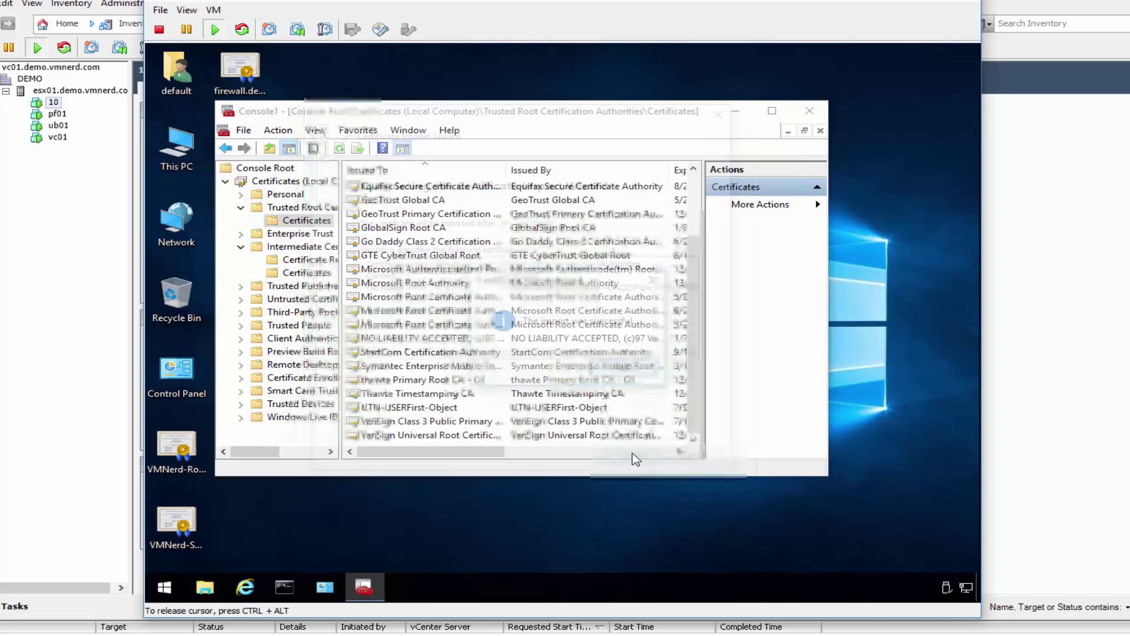
left_click(626, 371)
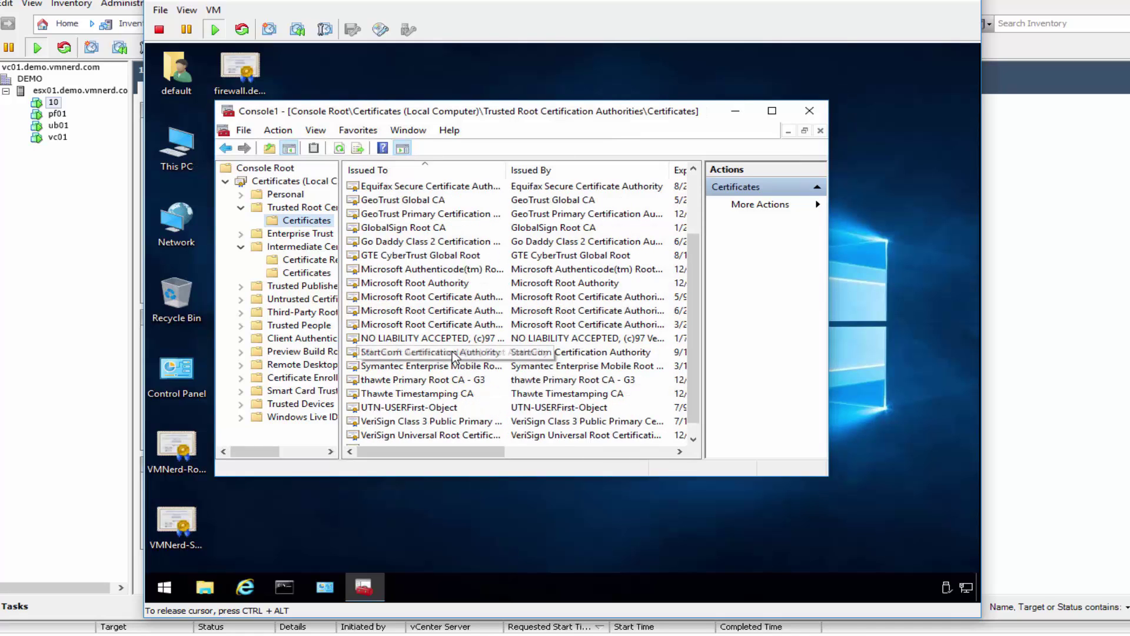
scroll(412, 412, "down", 1)
Step: Inspect the imported VMNerd-Root-CA's details and certification path, then minimize the console
double_click(405, 436)
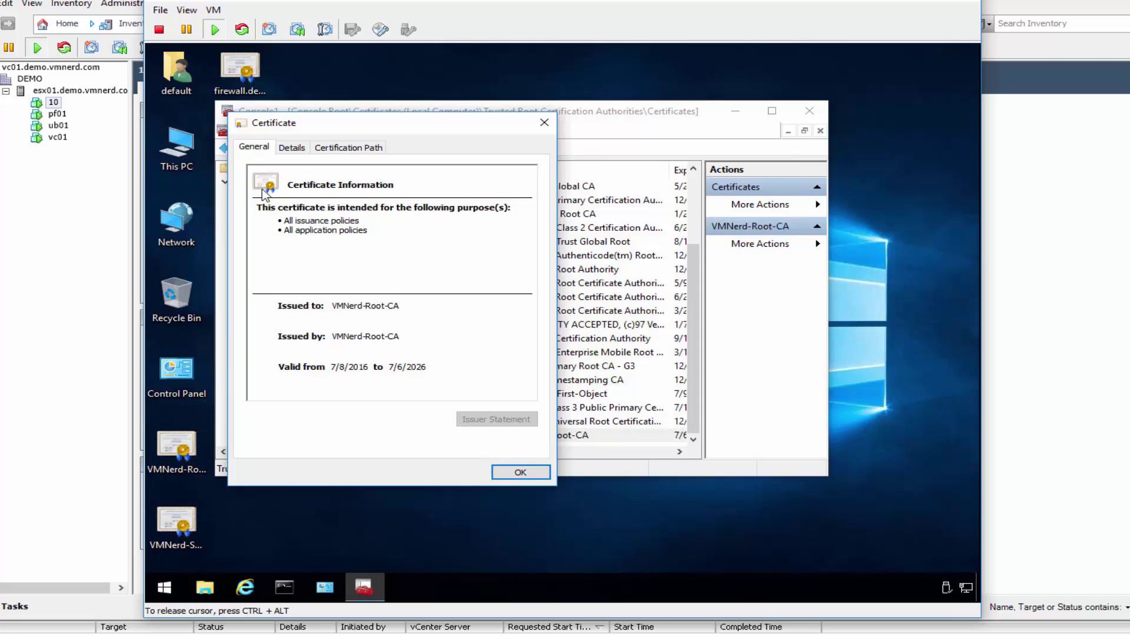
left_click(289, 153)
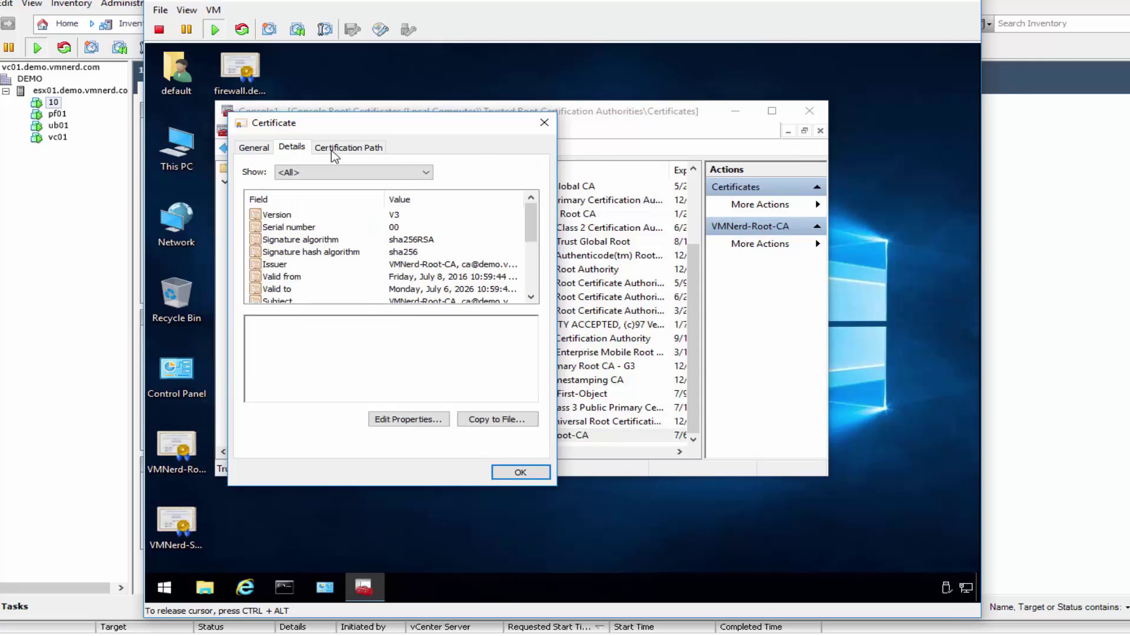
left_click(344, 151)
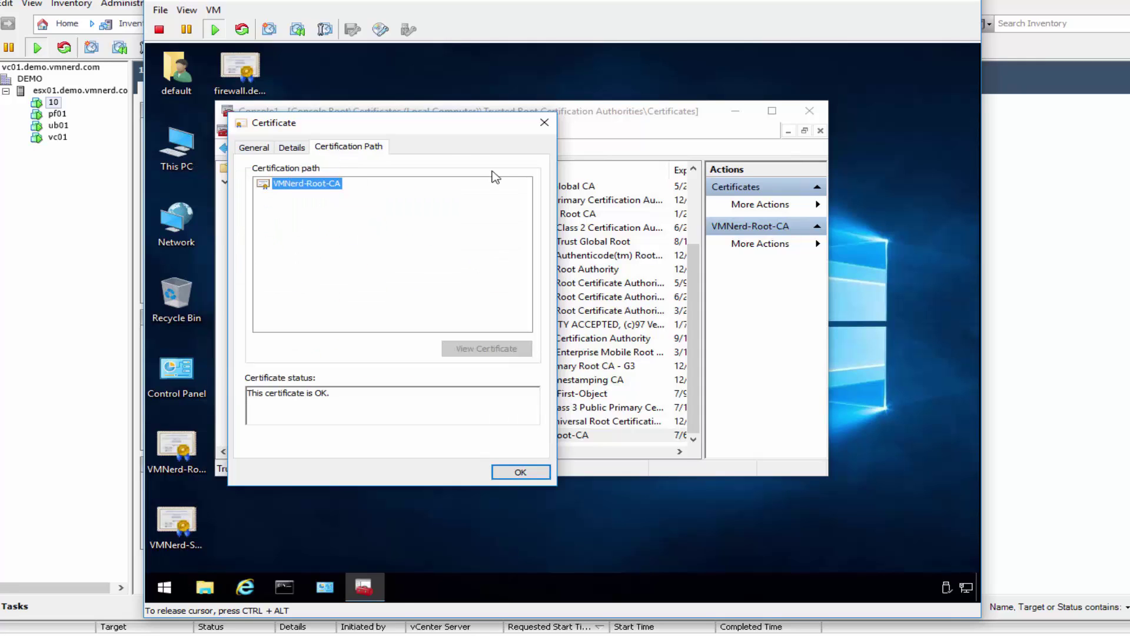
left_click(544, 123)
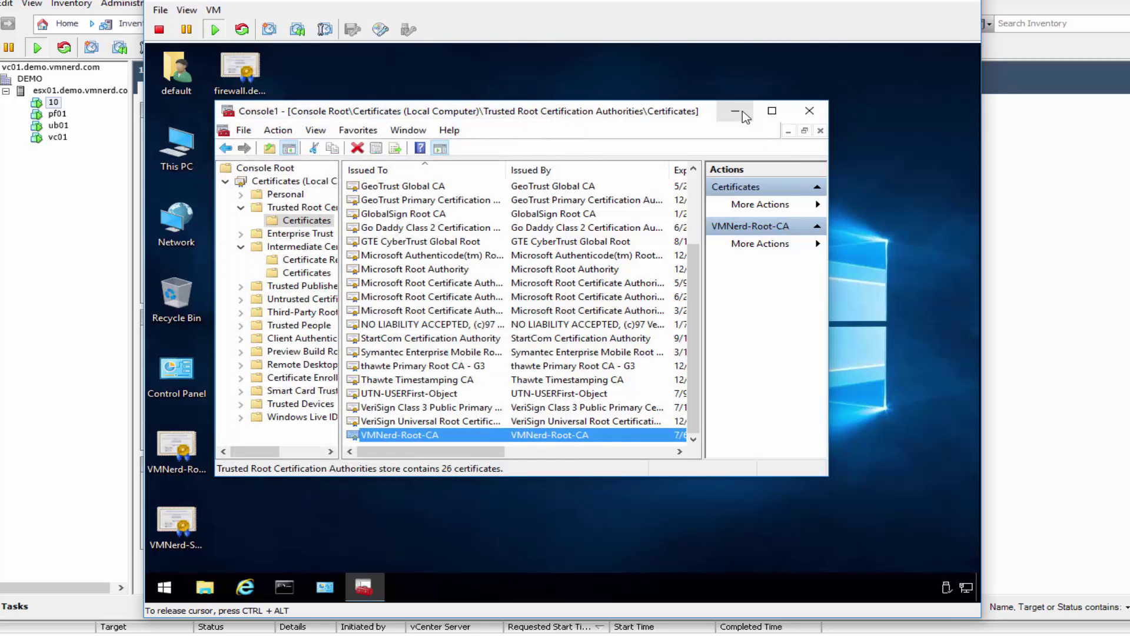
left_click(735, 111)
Step: Open VMNerd-Sub1-CA.crt and confirm its path chains to VMNerd-Root-CA
double_click(176, 523)
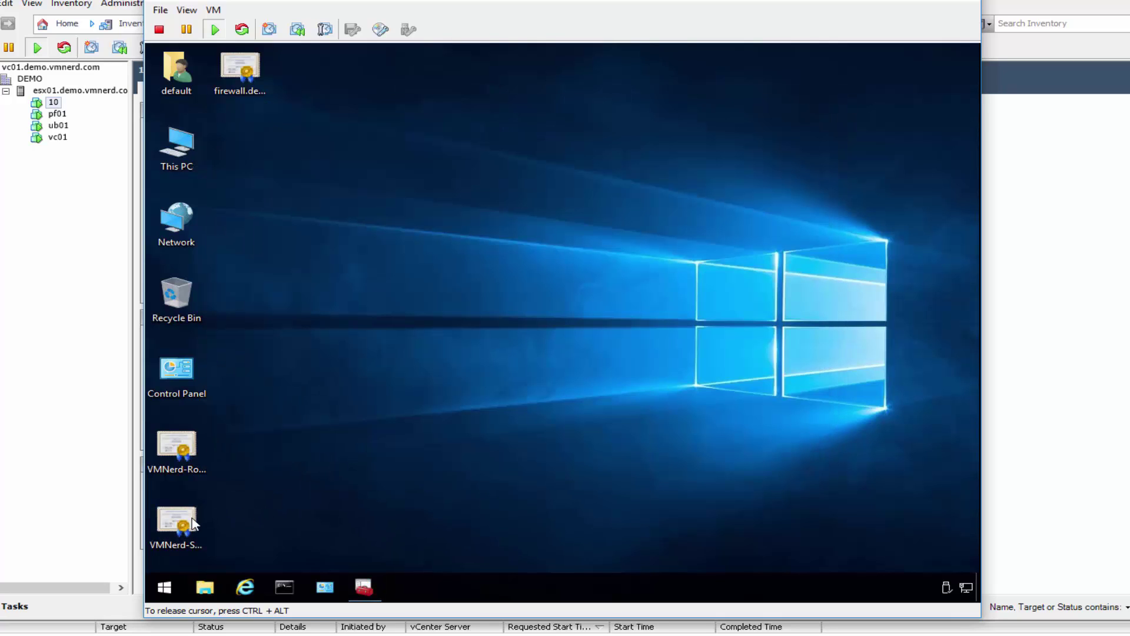
left_click(607, 333)
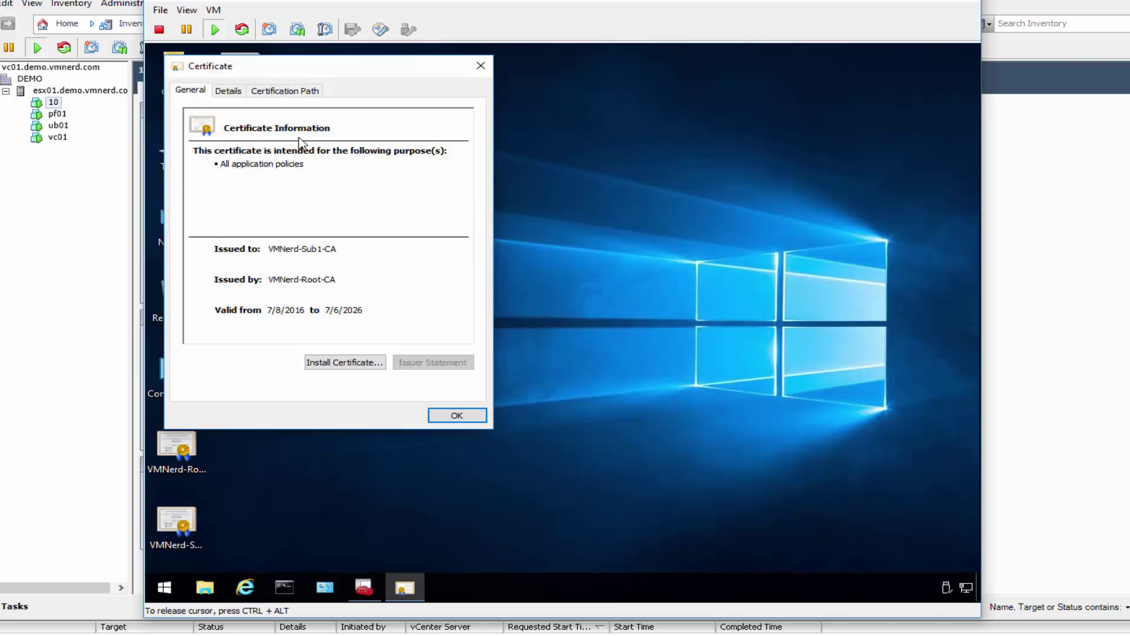
left_click(298, 93)
left_click(219, 127)
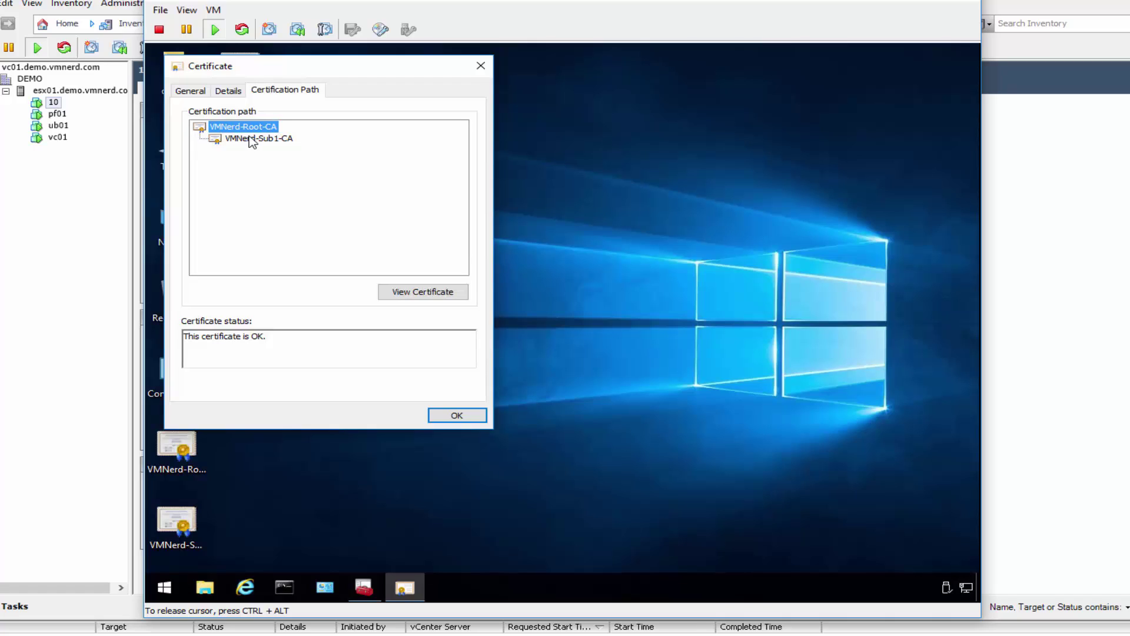
left_click(252, 139)
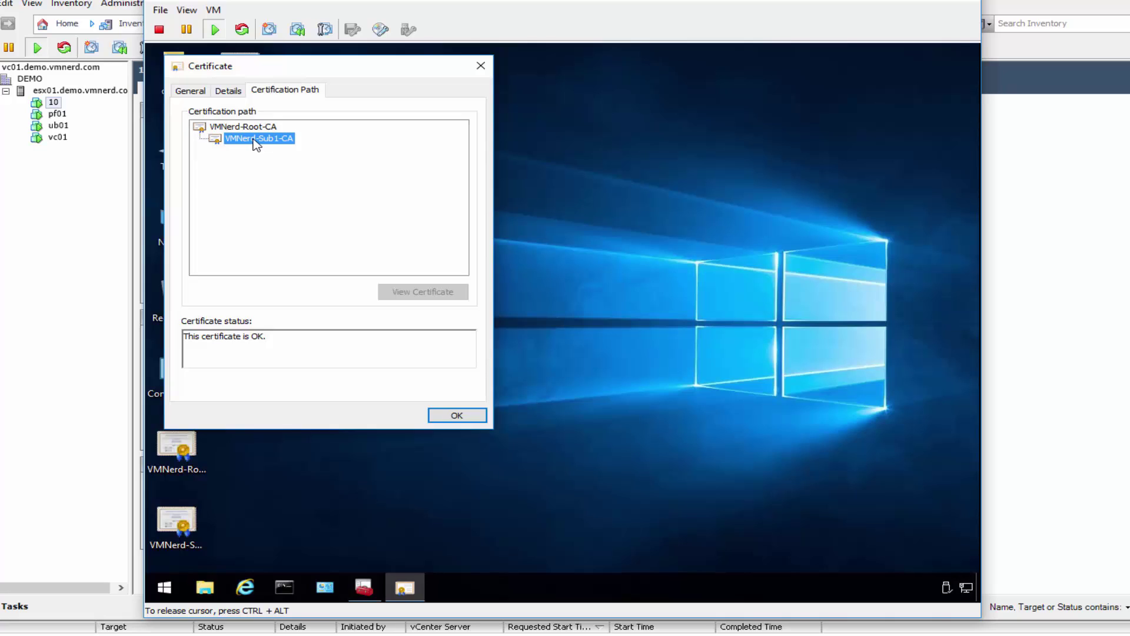
left_click_drag(333, 66, 505, 84)
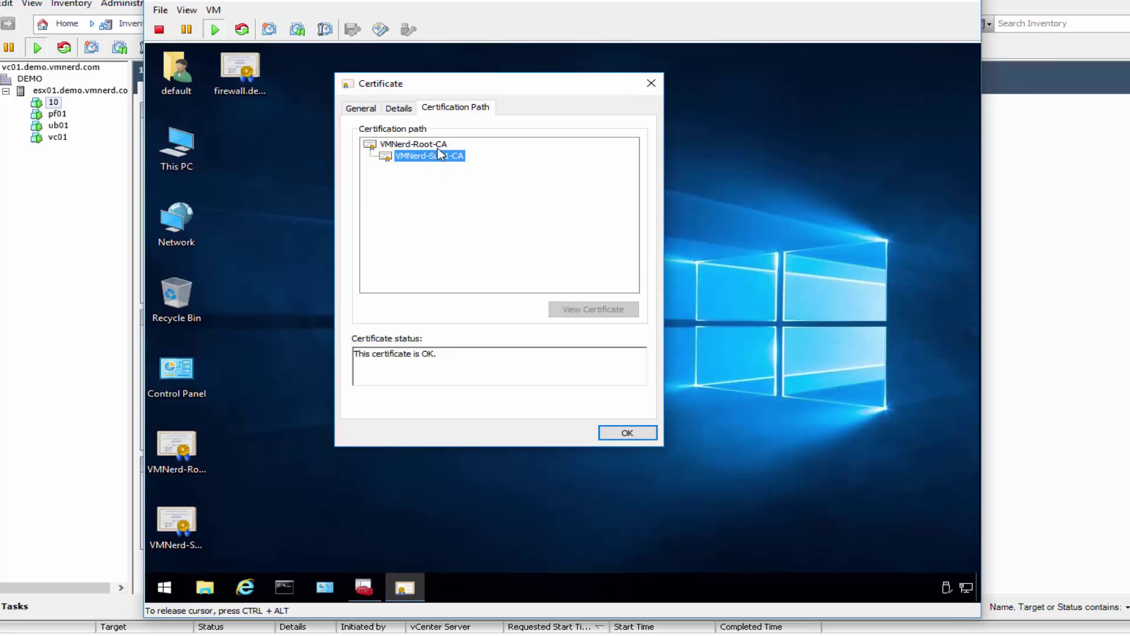
Step: Check firewall.demo.vmnerd.com.crt's path still lacks an issuer, then close both certificate windows
double_click(244, 70)
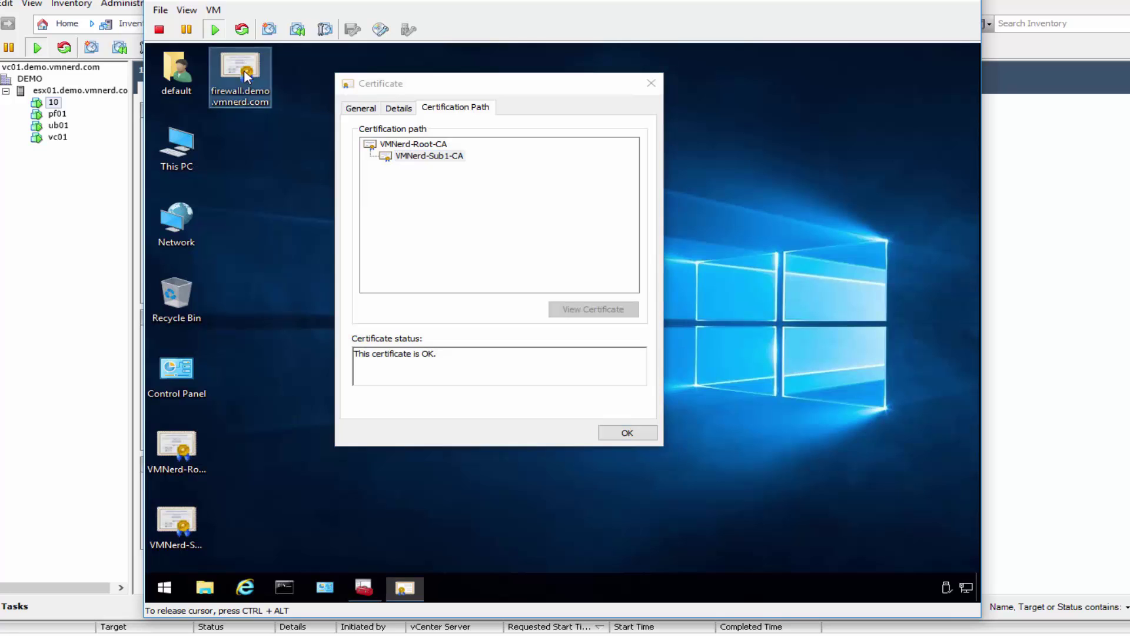
left_click(603, 332)
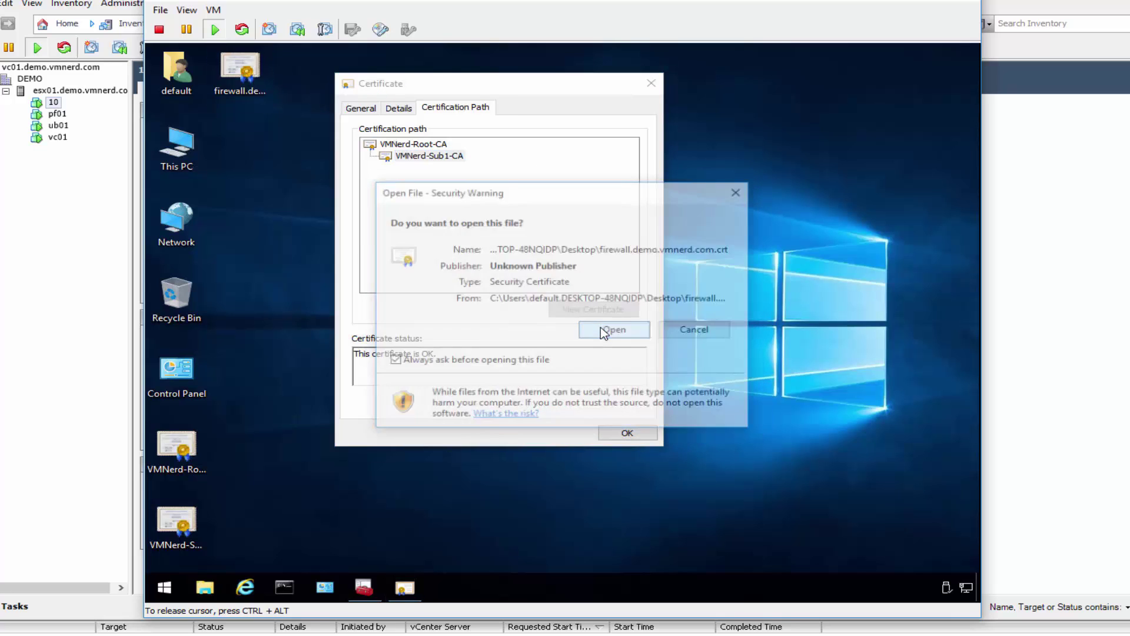
left_click(289, 90)
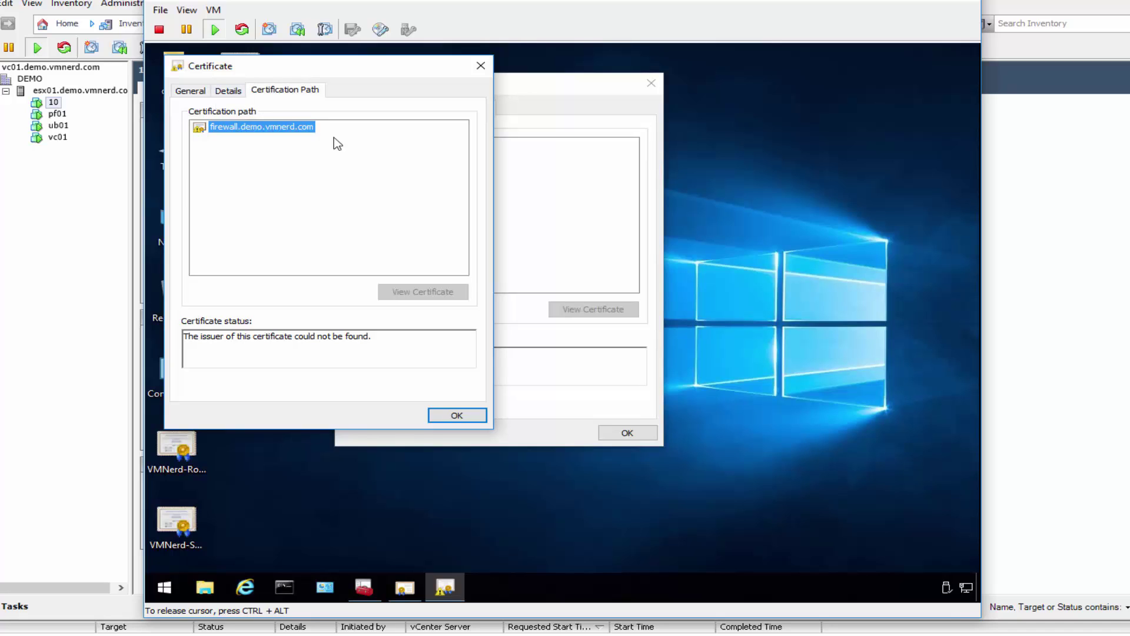
left_click(486, 66)
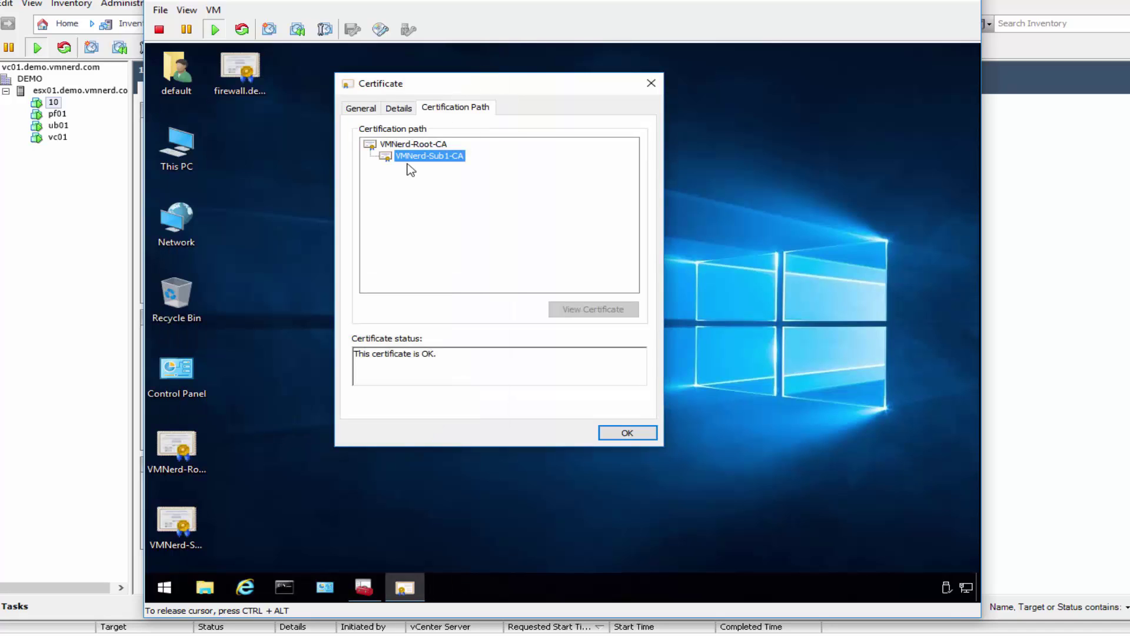
left_click(651, 84)
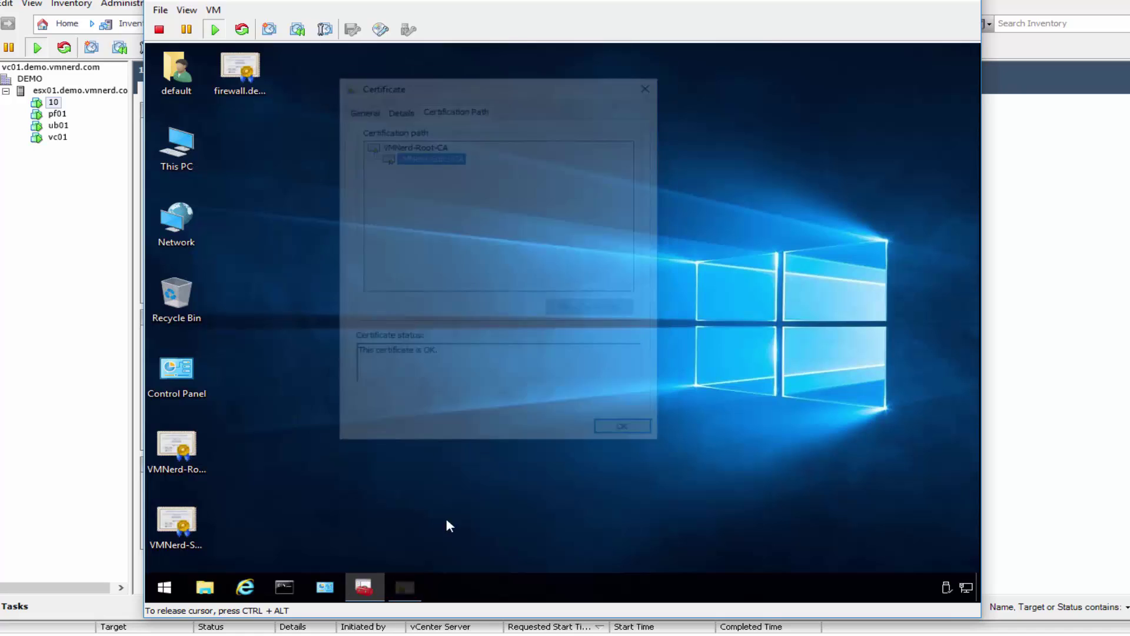
Step: Install VMNerd-Sub1-CA.crt for the Local Machine, approving the administrator prompt
right_click(175, 535)
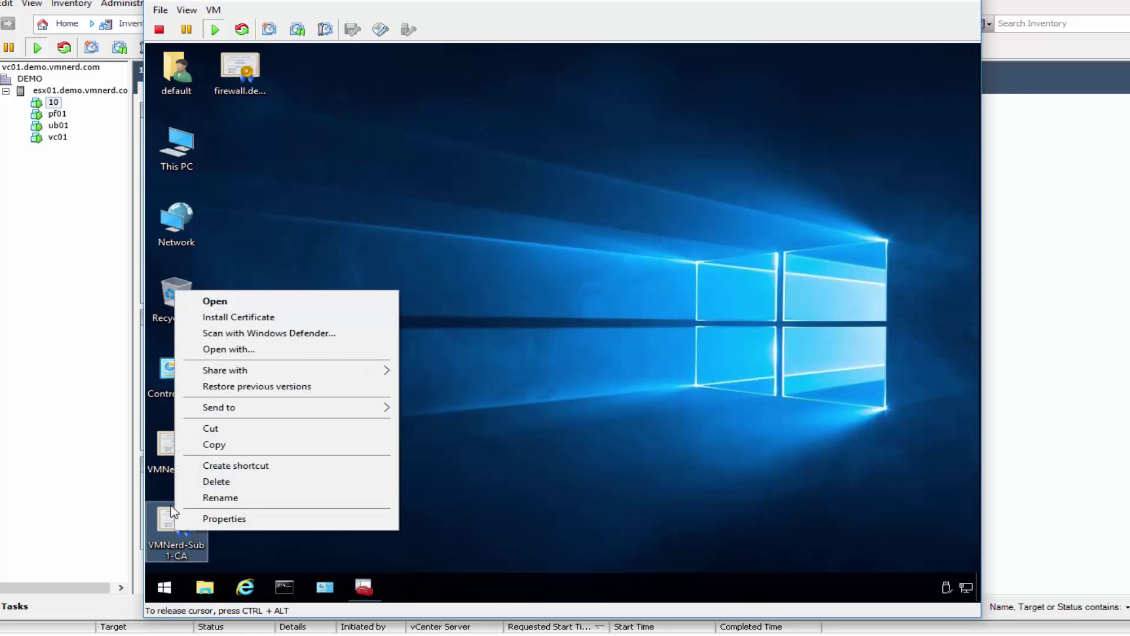
left_click(239, 317)
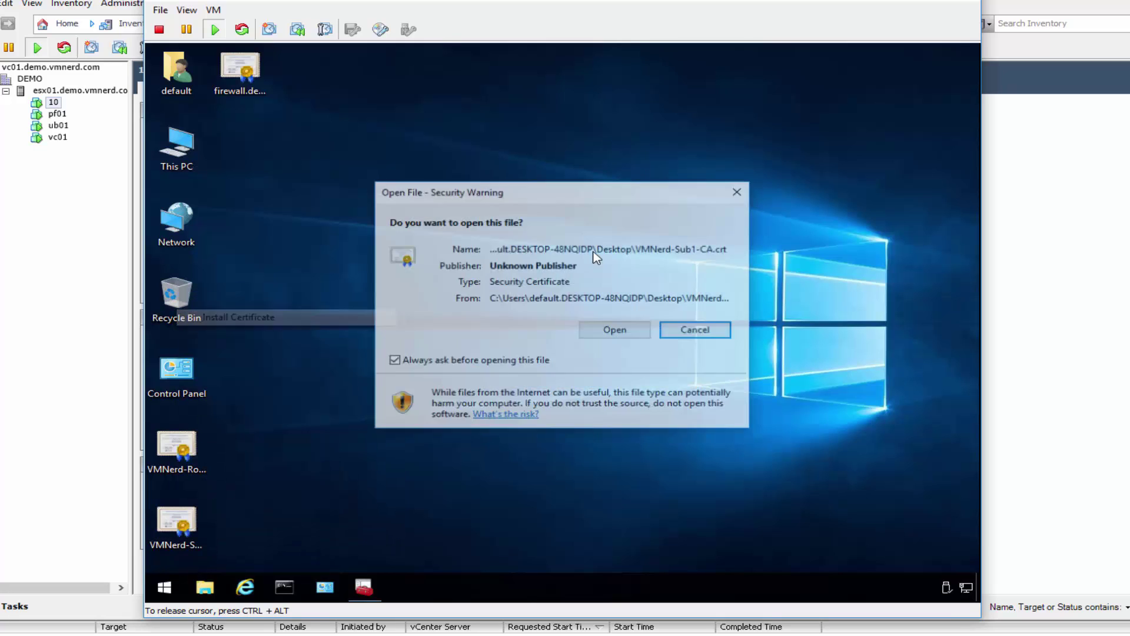
left_click(609, 331)
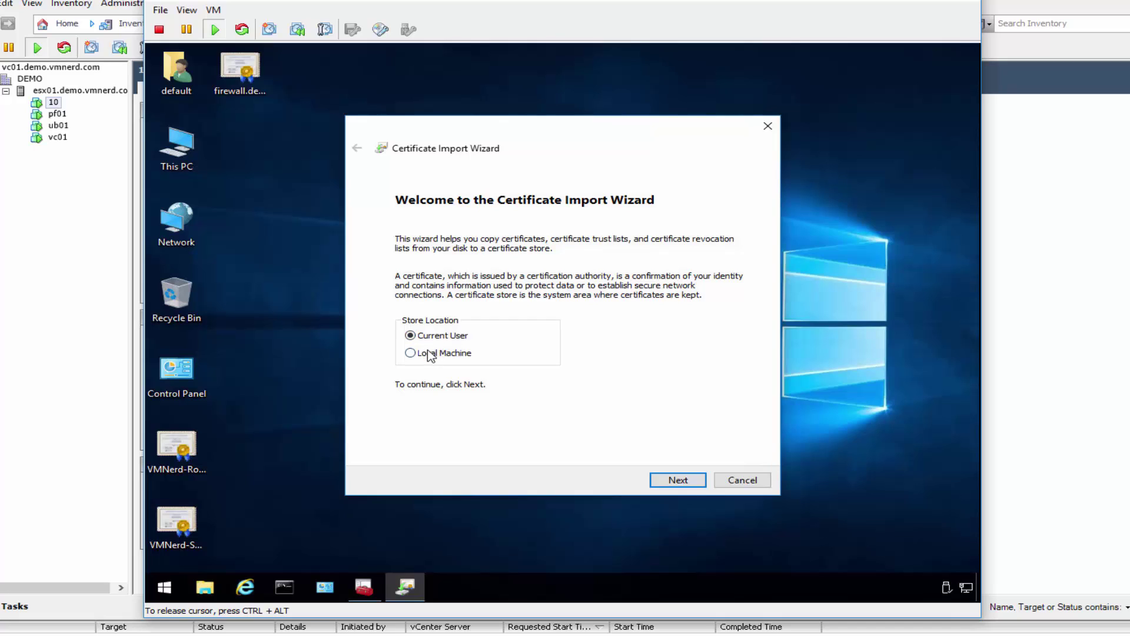
left_click(431, 354)
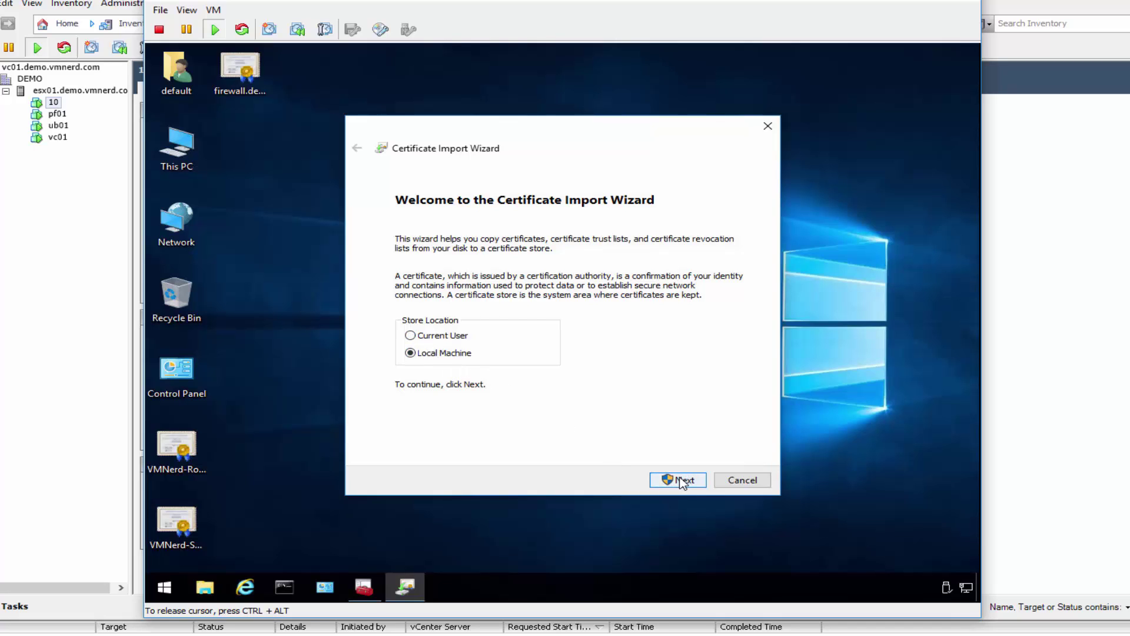
left_click(680, 478)
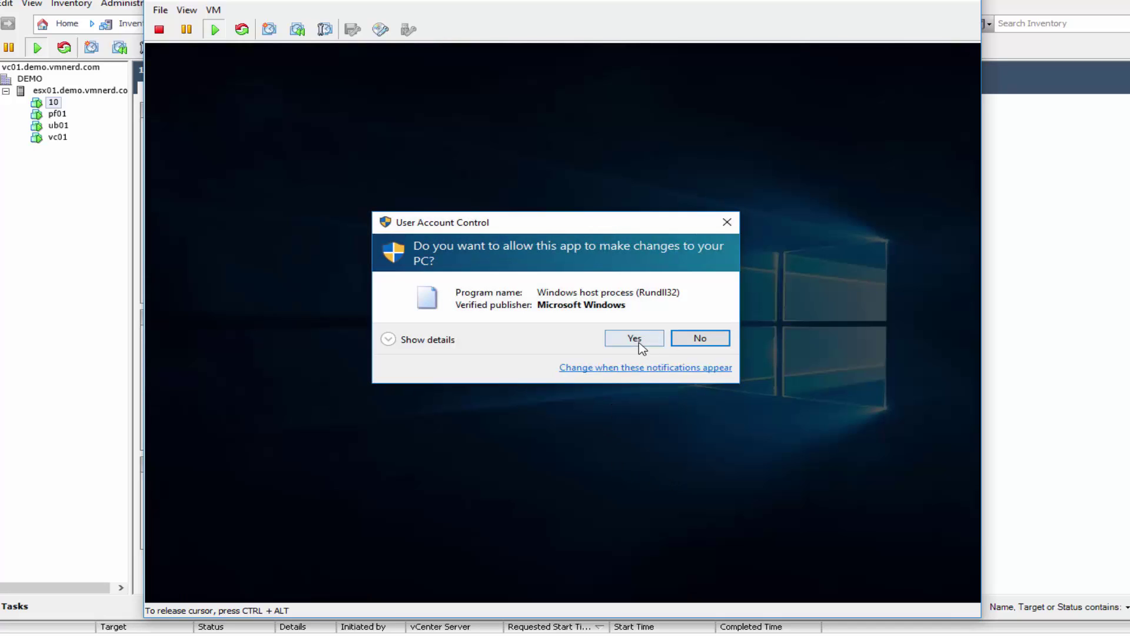
left_click(640, 344)
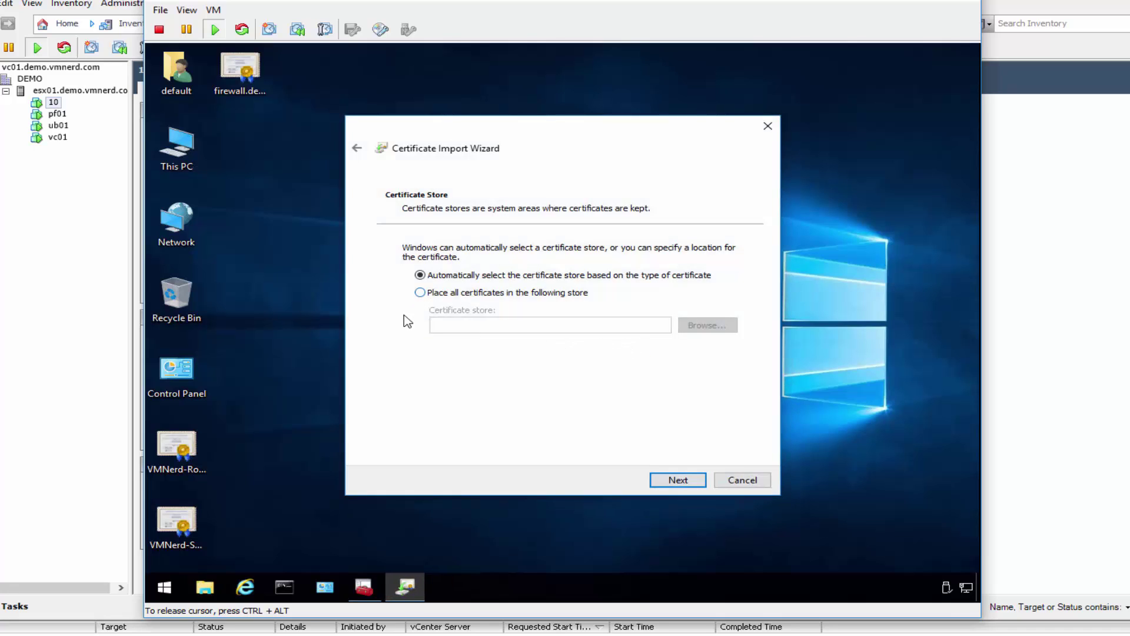
Step: Place it in the Intermediate Certification Authorities store and finish the import
left_click(436, 295)
left_click(716, 323)
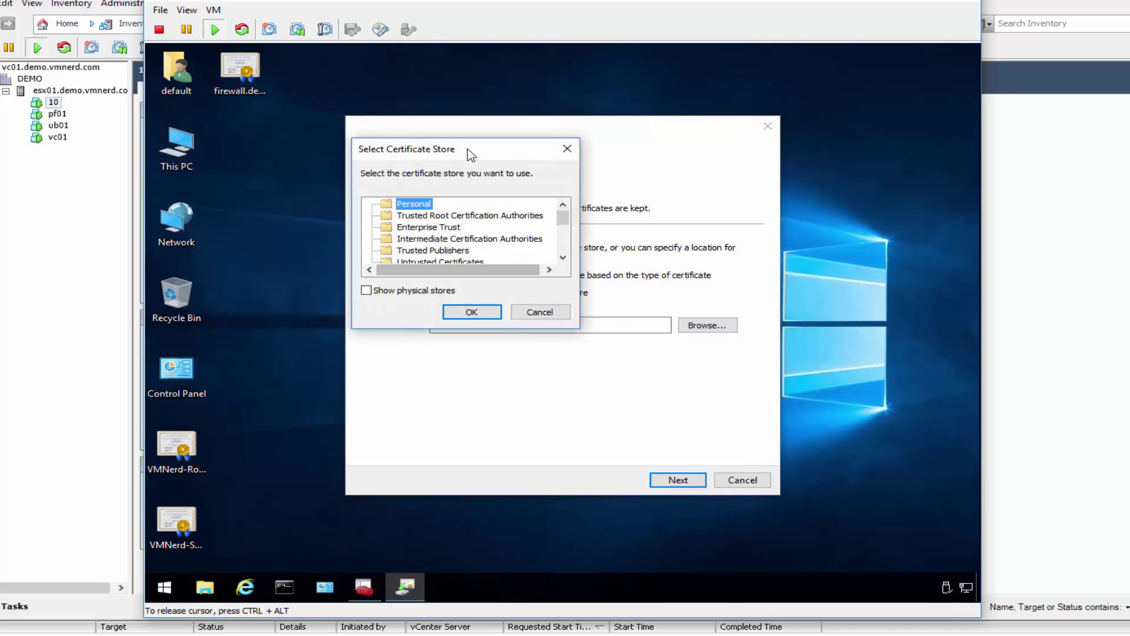
left_click_drag(469, 155, 487, 183)
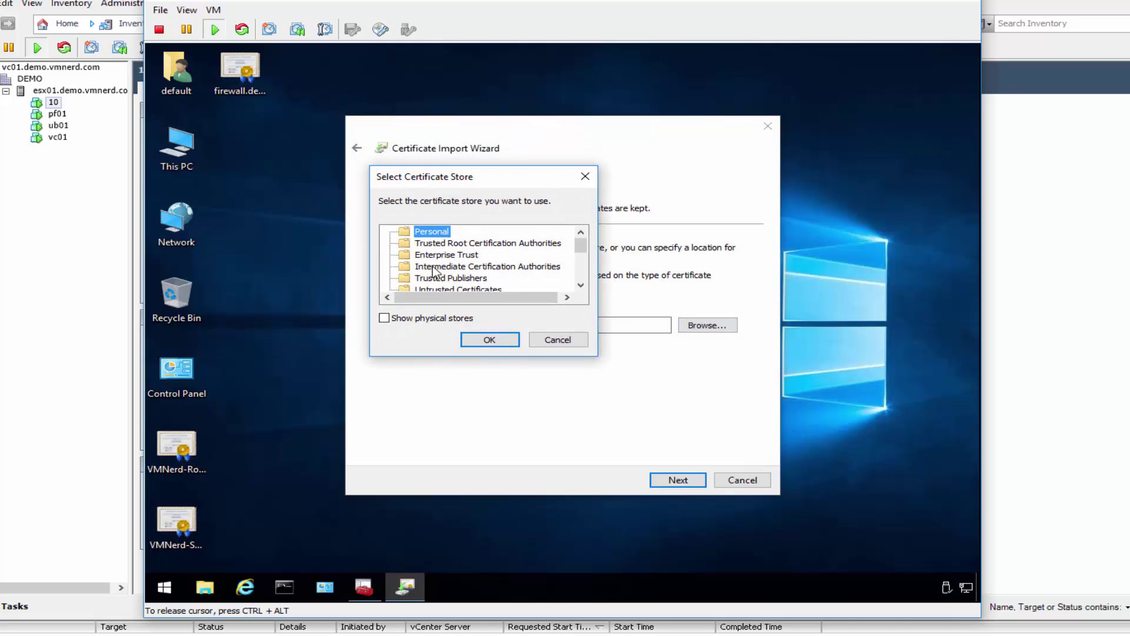
left_click(460, 266)
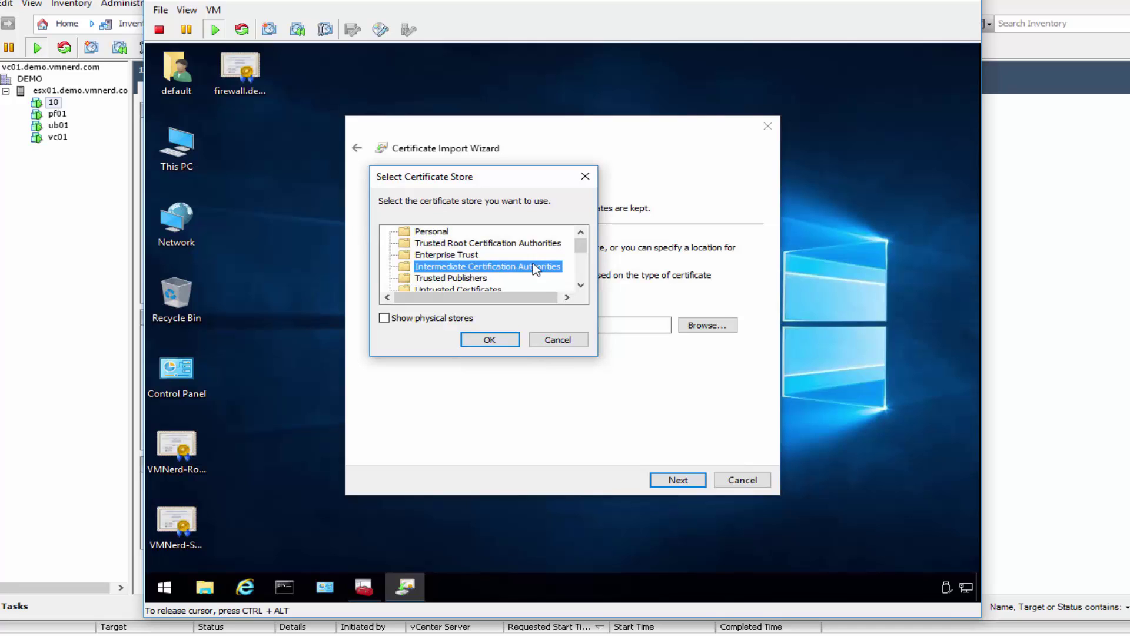
left_click(491, 341)
left_click(686, 481)
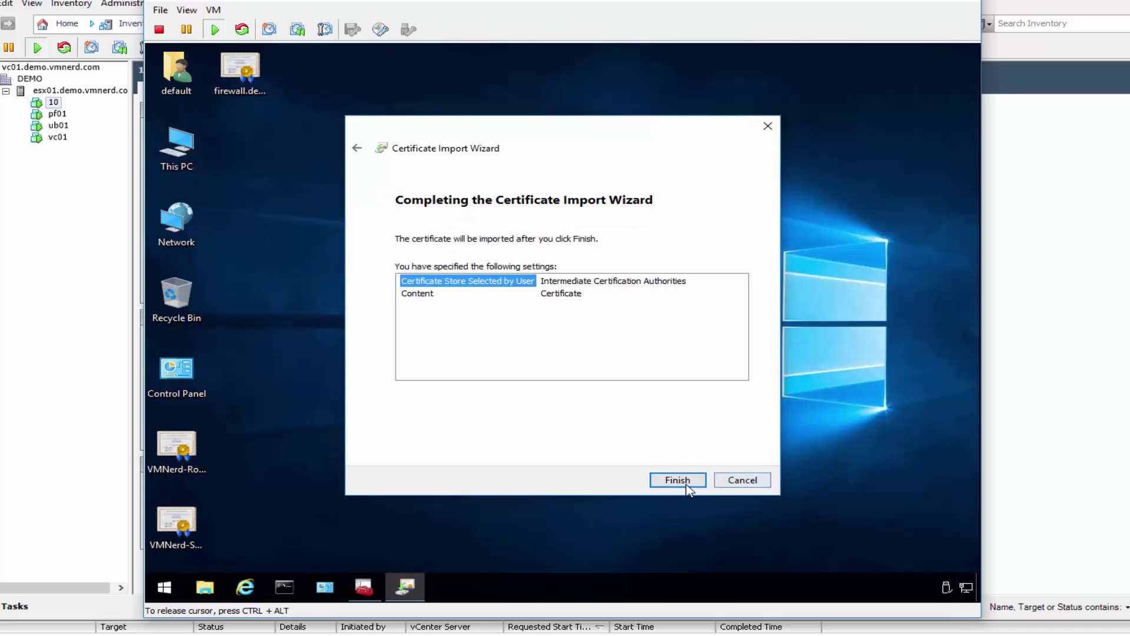
left_click(686, 484)
left_click(633, 372)
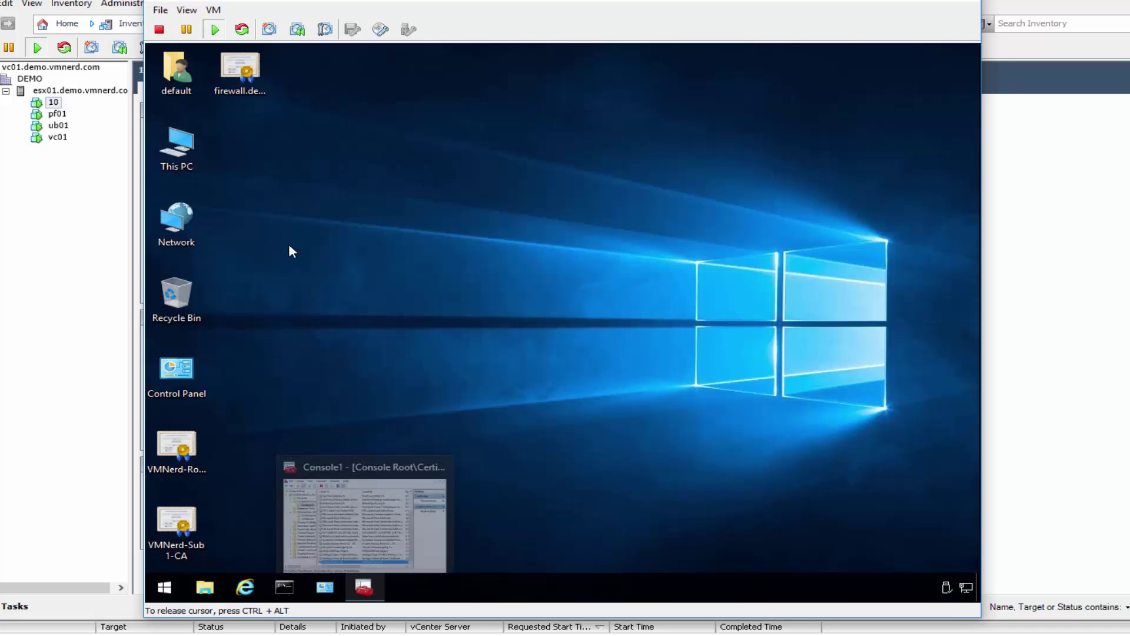
double_click(237, 86)
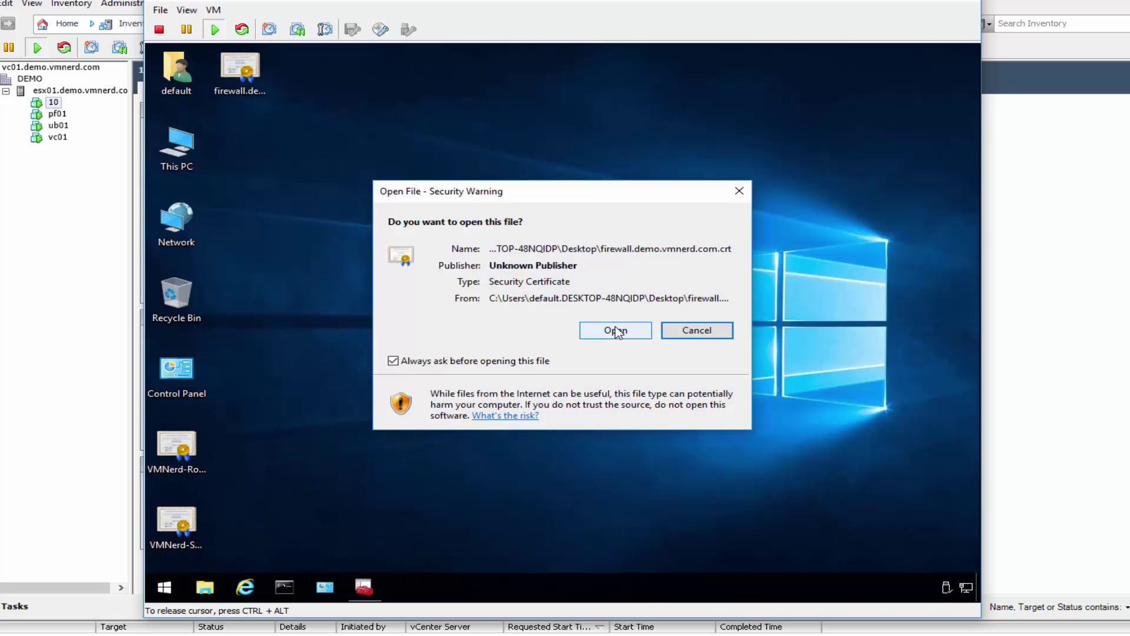
left_click(616, 332)
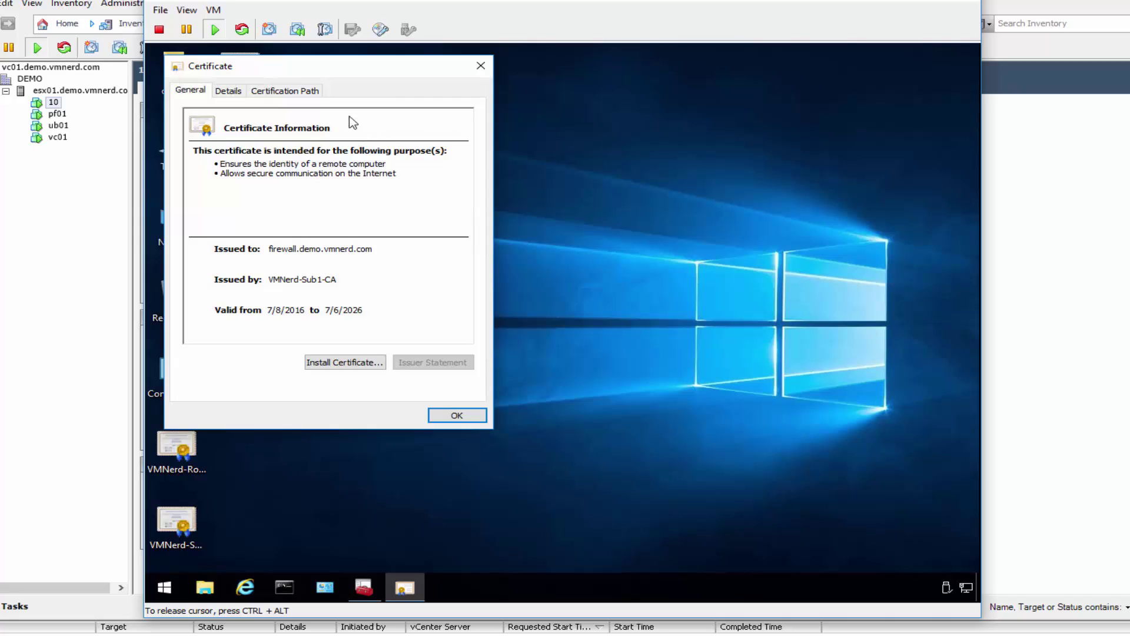
left_click(288, 90)
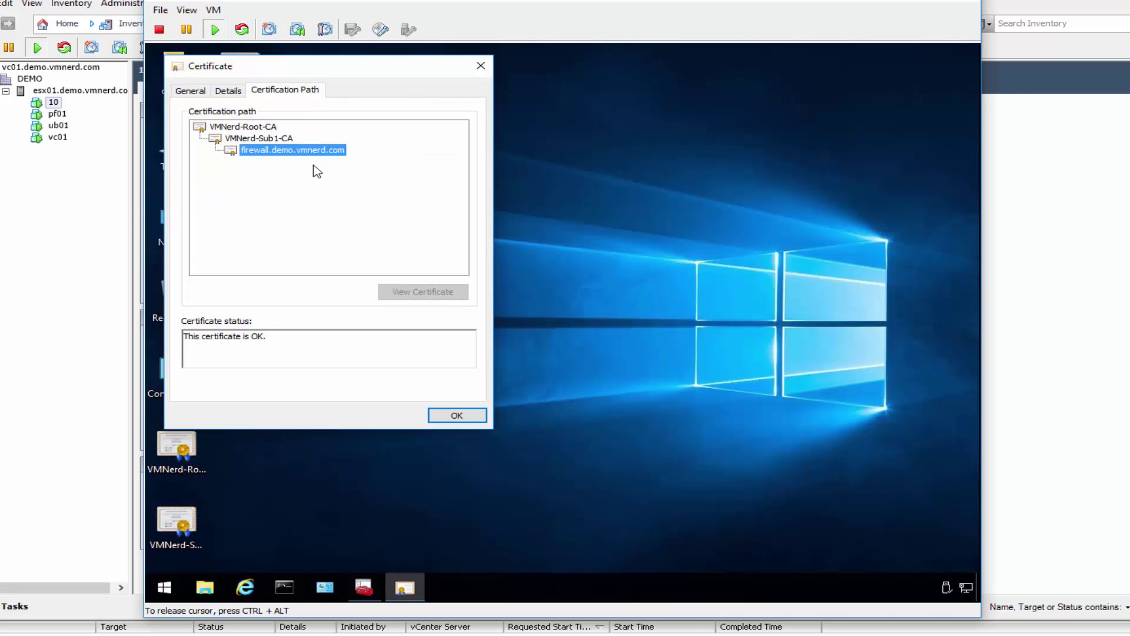
left_click(279, 139)
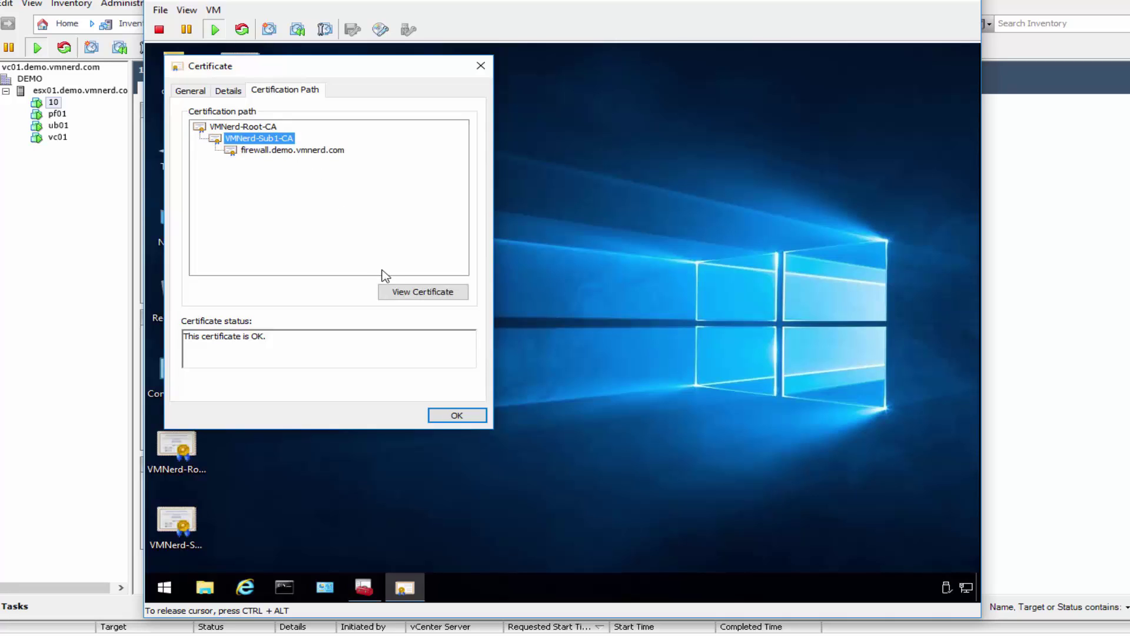
left_click(265, 128)
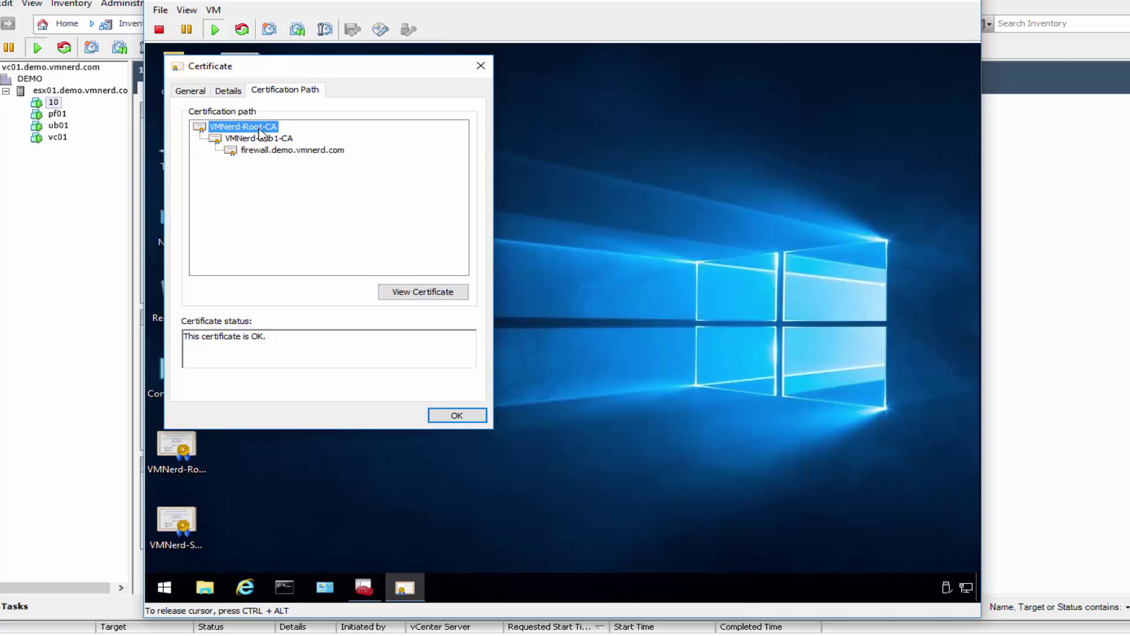
left_click(480, 65)
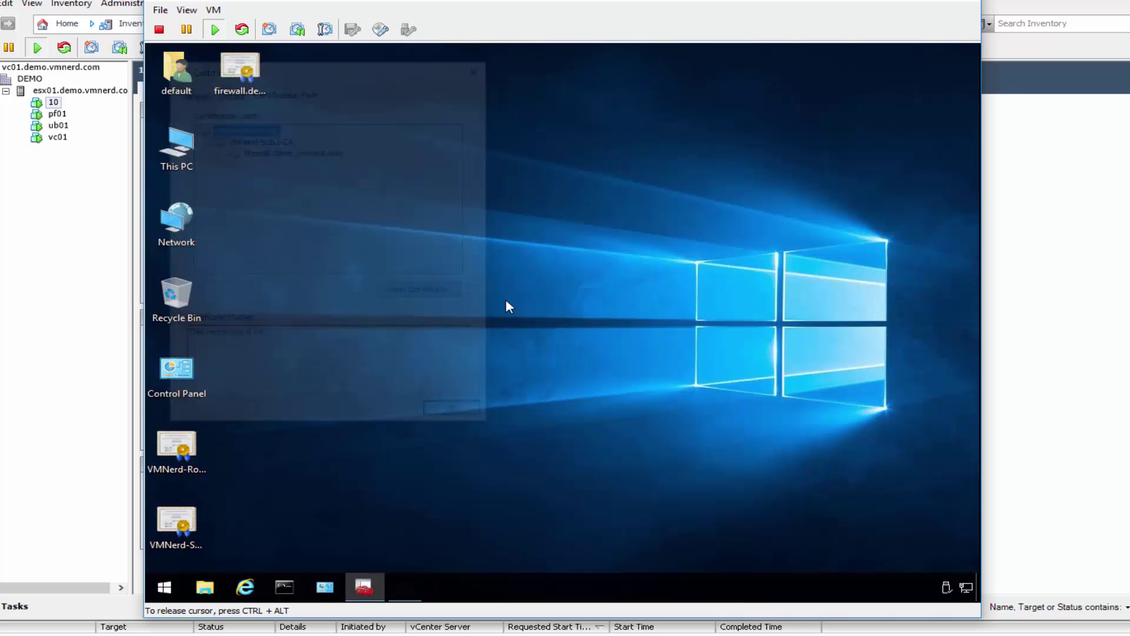
left_click(245, 587)
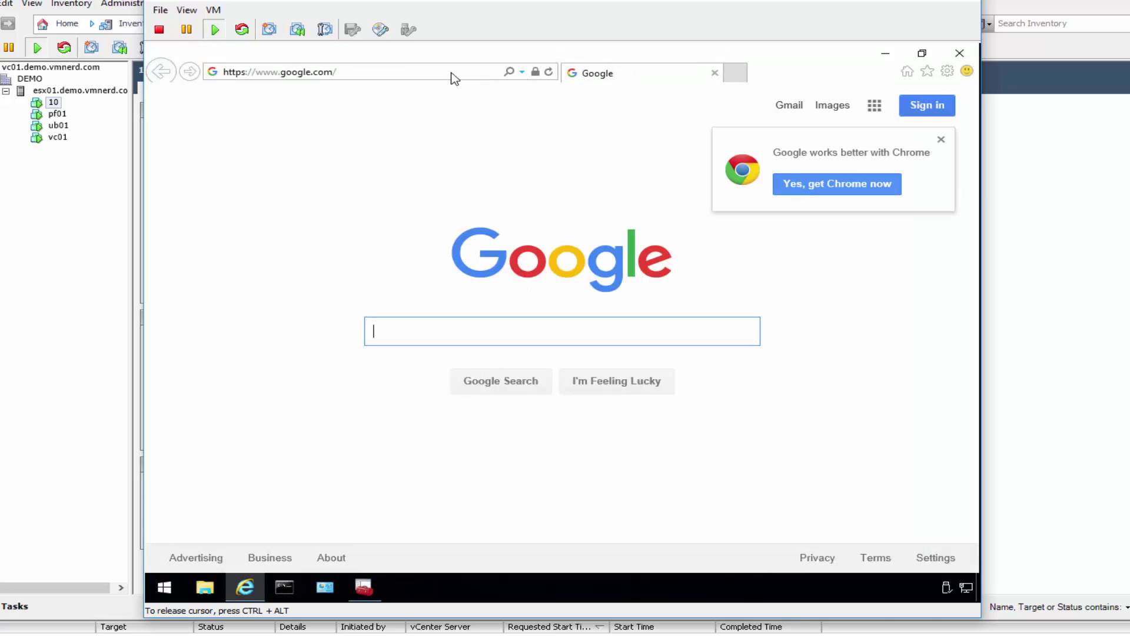
left_click(430, 71)
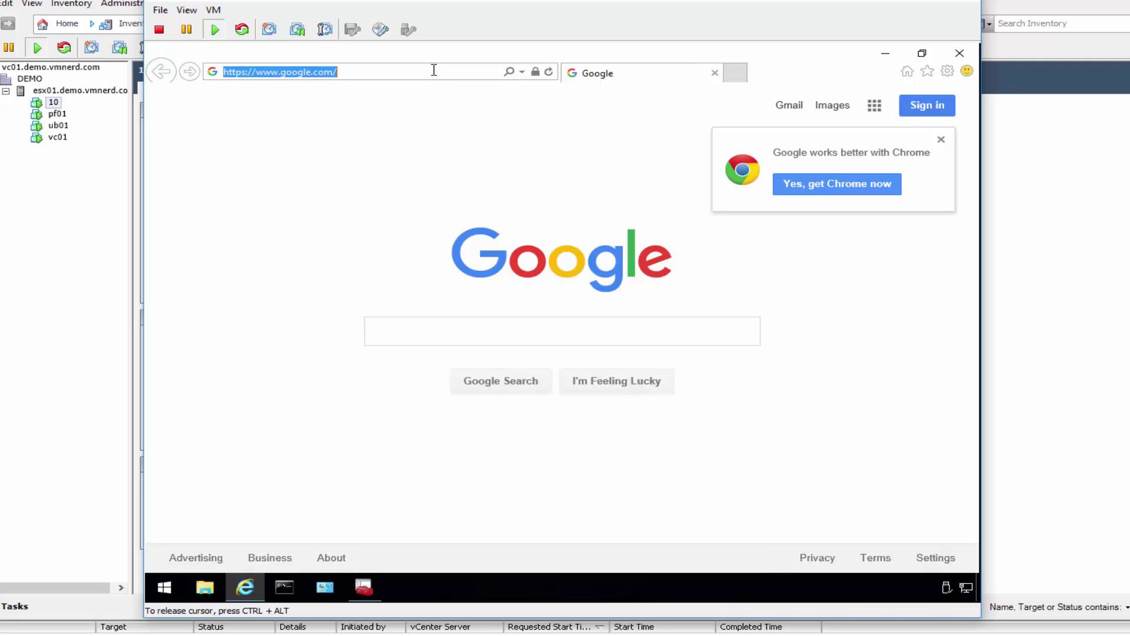
type("192.168.")
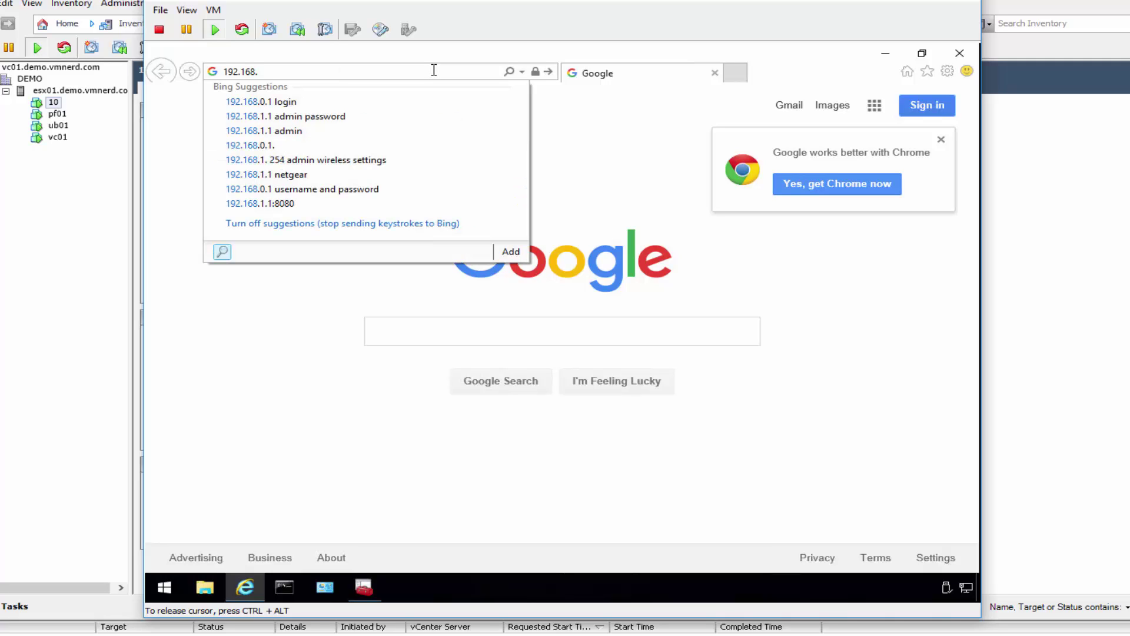
type("31.254")
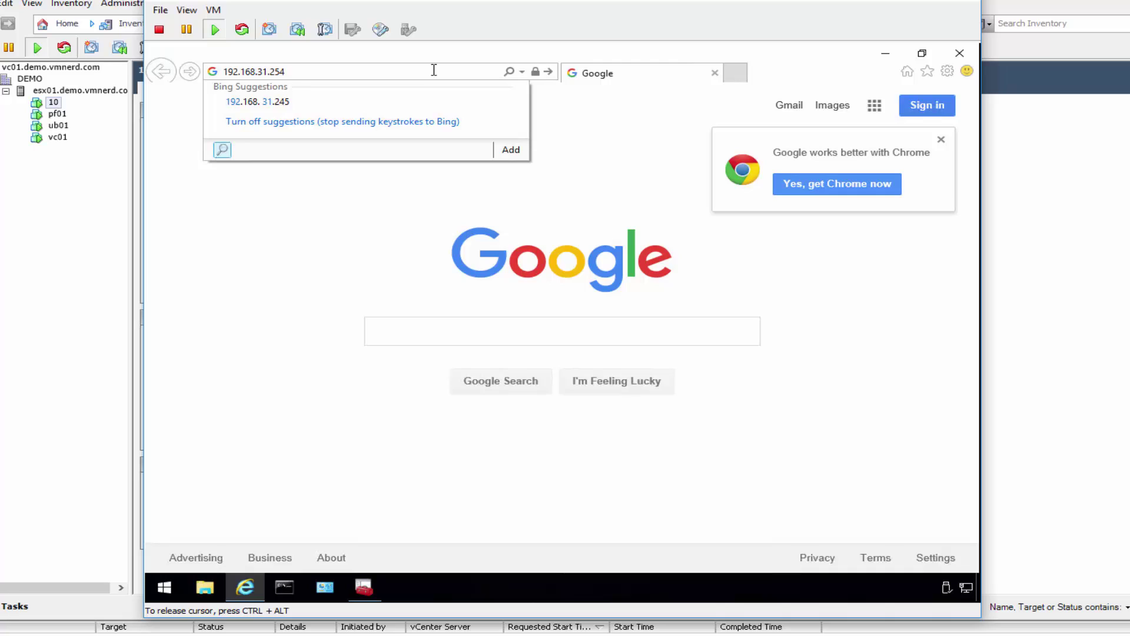
key("Return")
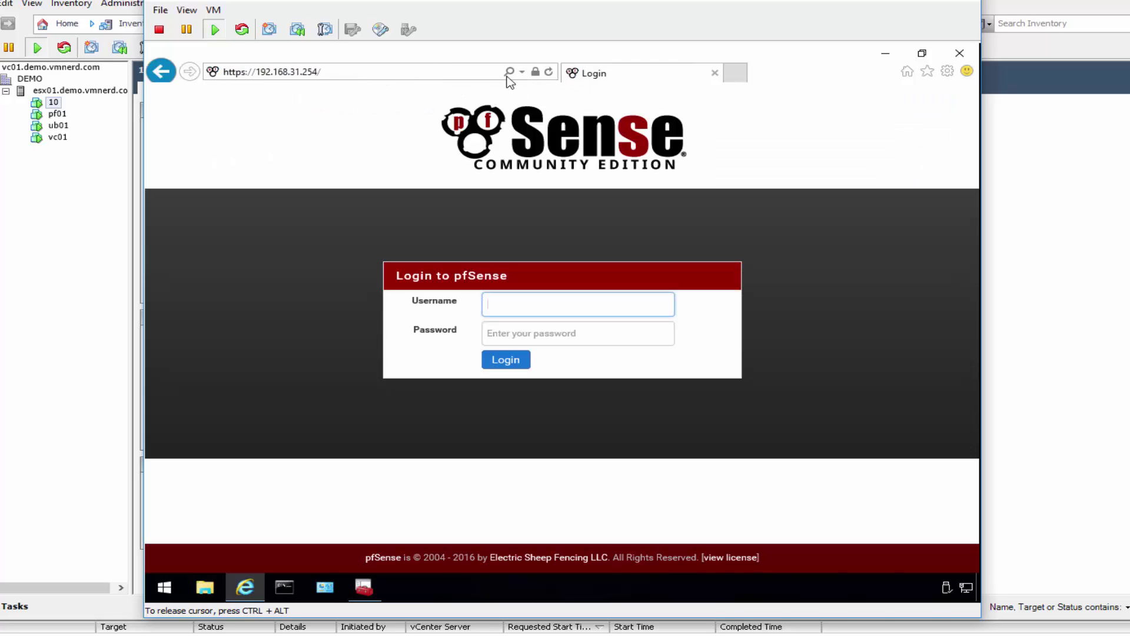
Step: View the site certificate's path through VMNerd-Sub1-CA to VMNerd-Root-CA, then close IE
left_click(537, 72)
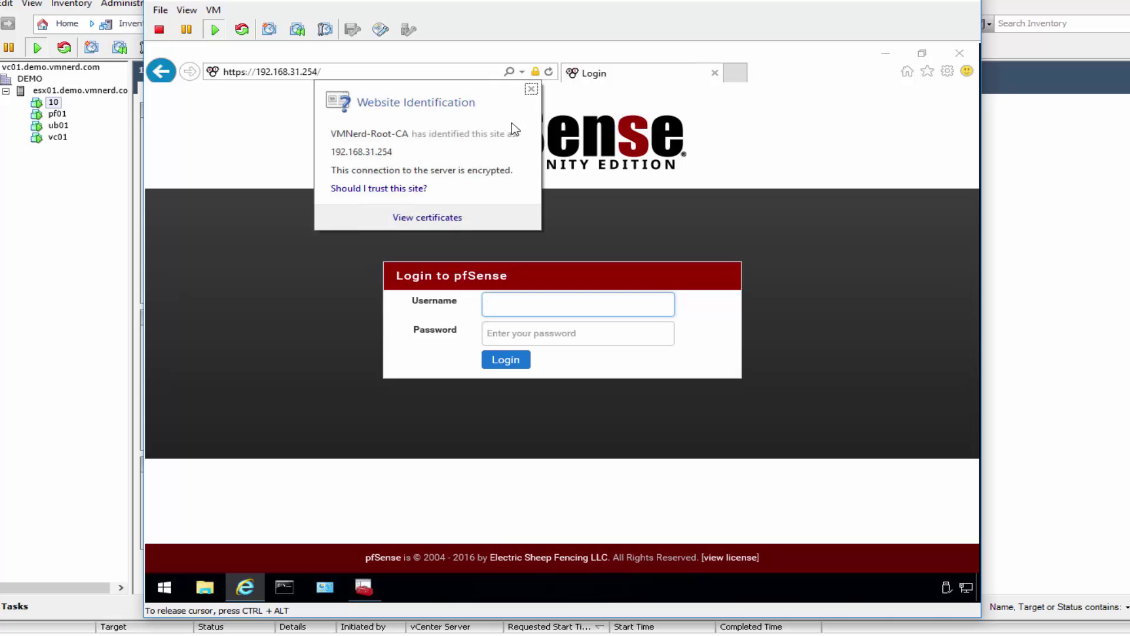
left_click(451, 219)
left_click(298, 88)
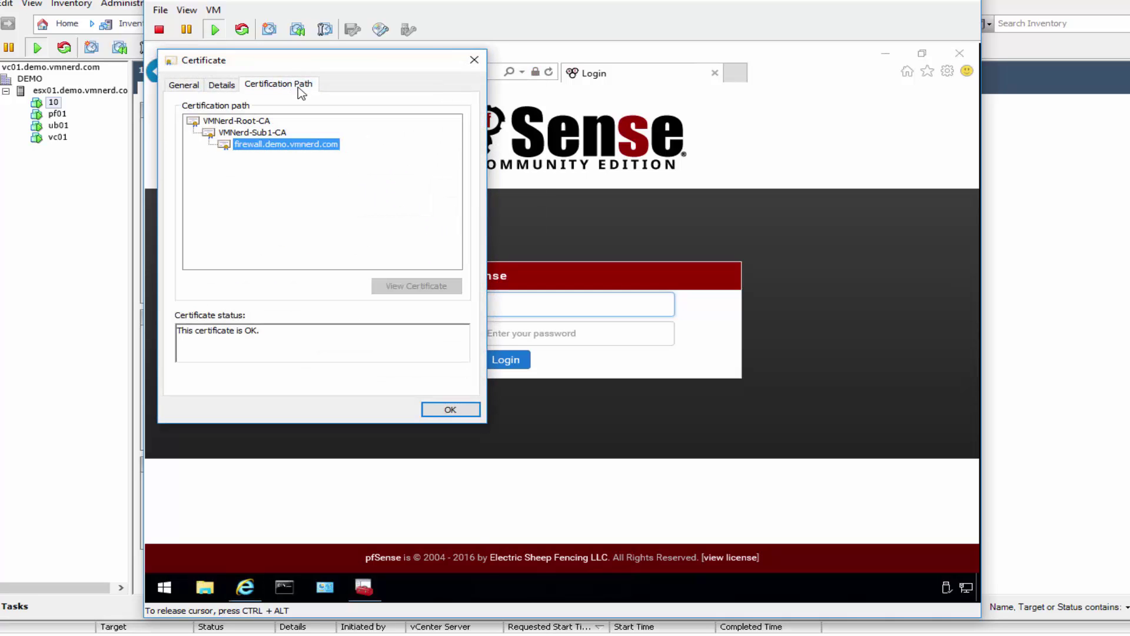
left_click(259, 133)
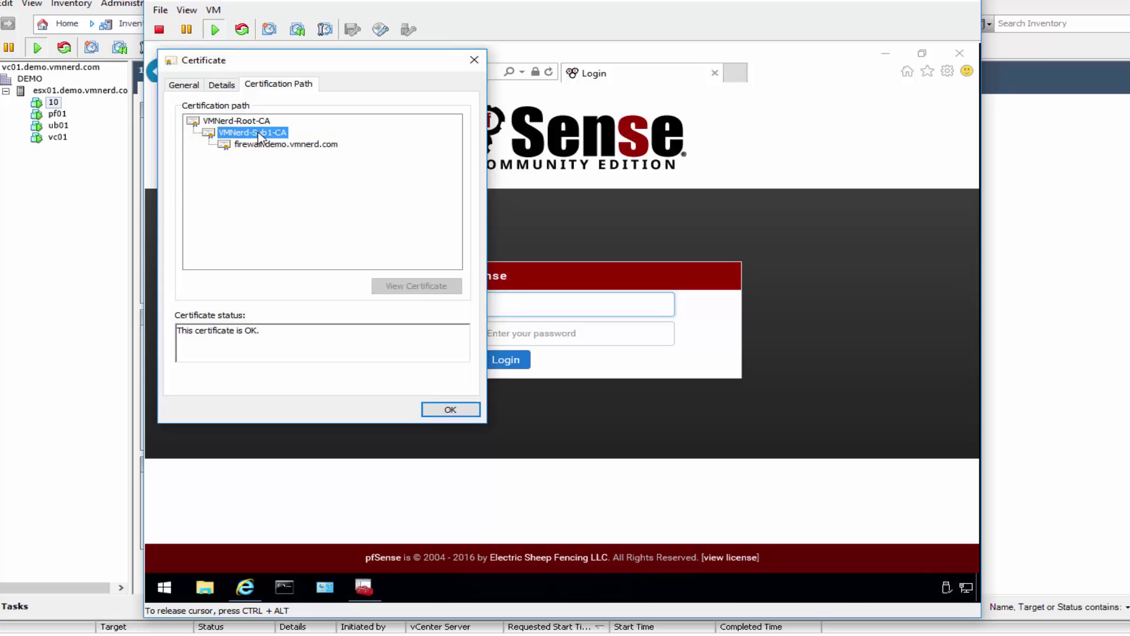
left_click(269, 122)
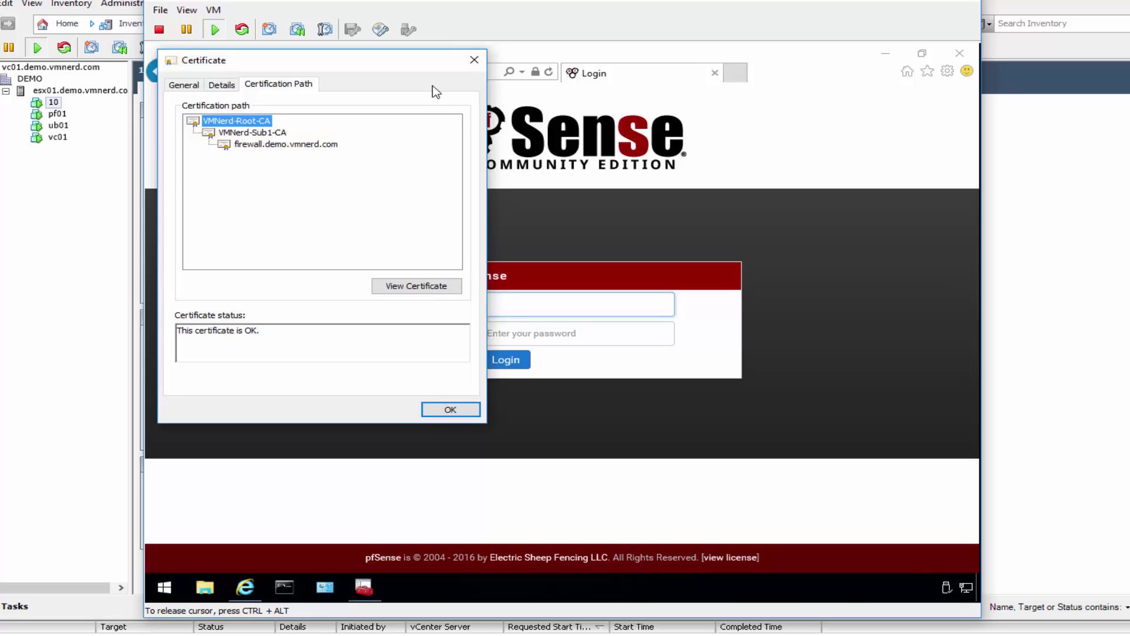
left_click(475, 60)
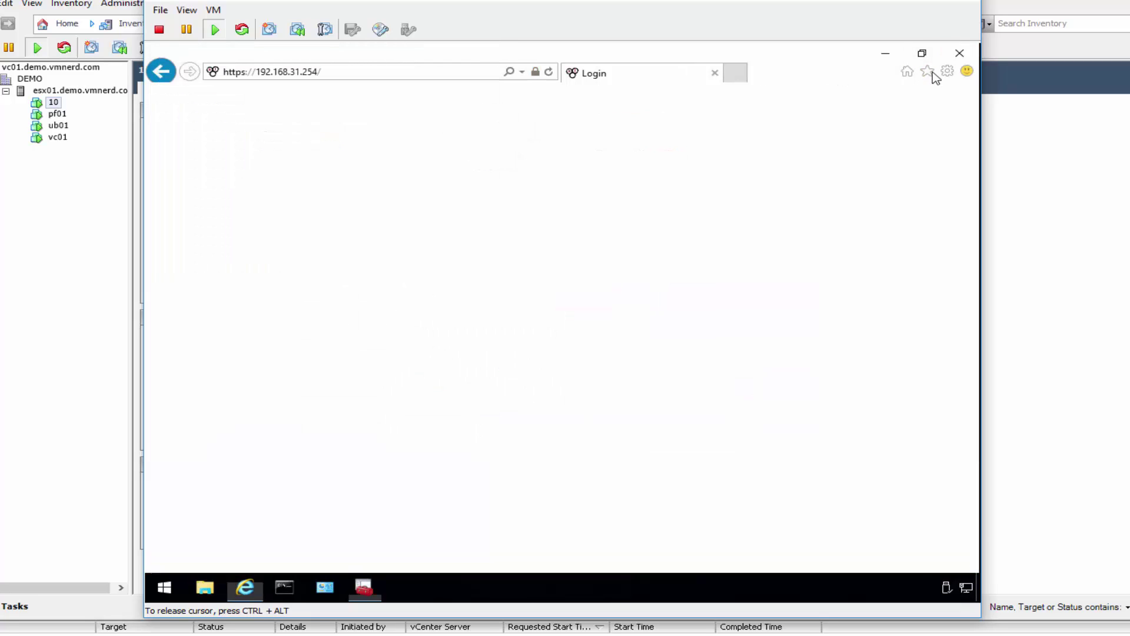
left_click(960, 53)
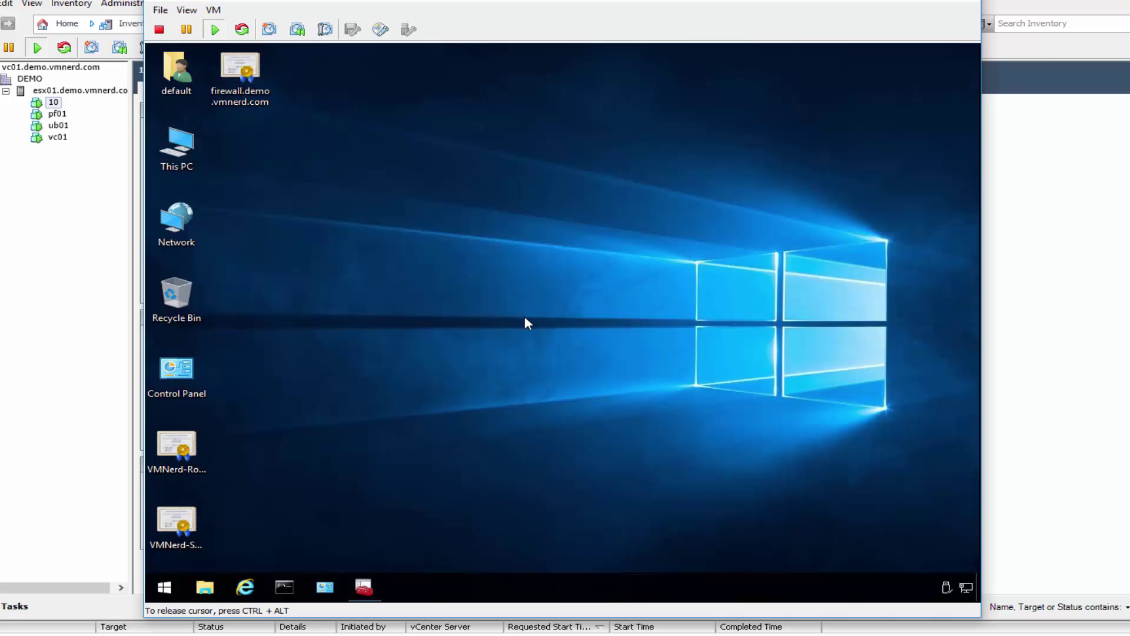
left_click(363, 587)
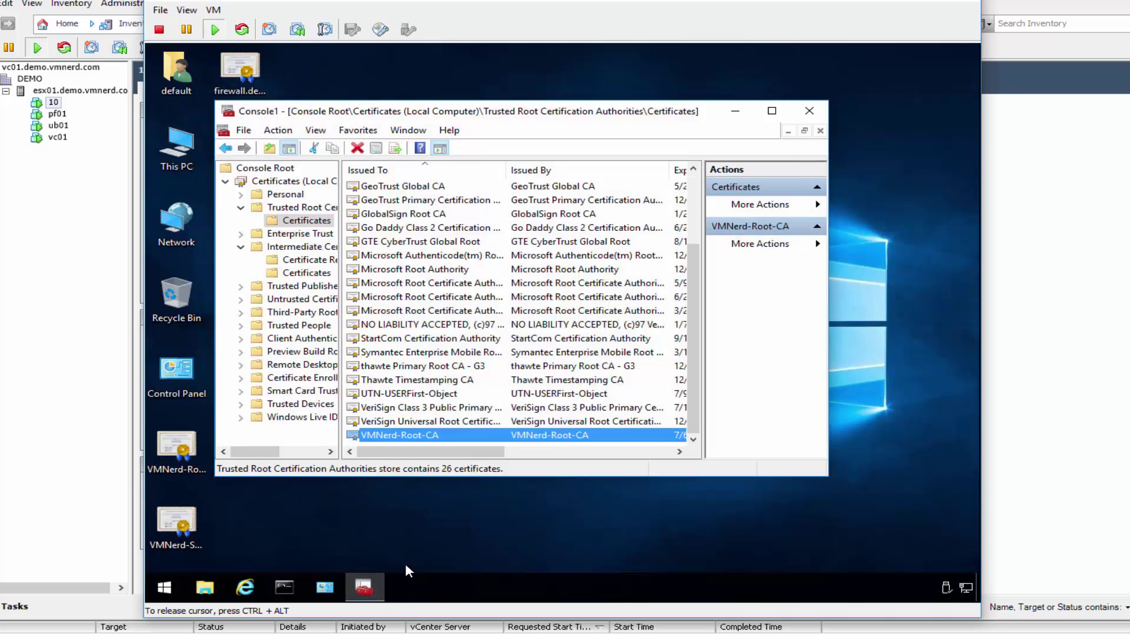
left_click(244, 587)
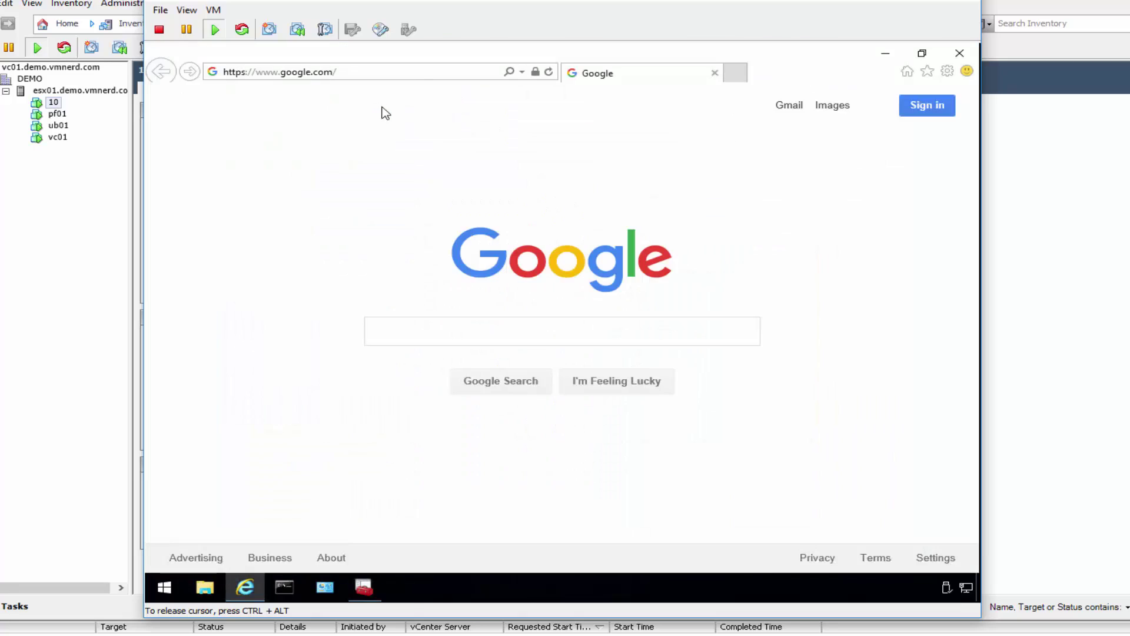
left_click(414, 76)
type("h")
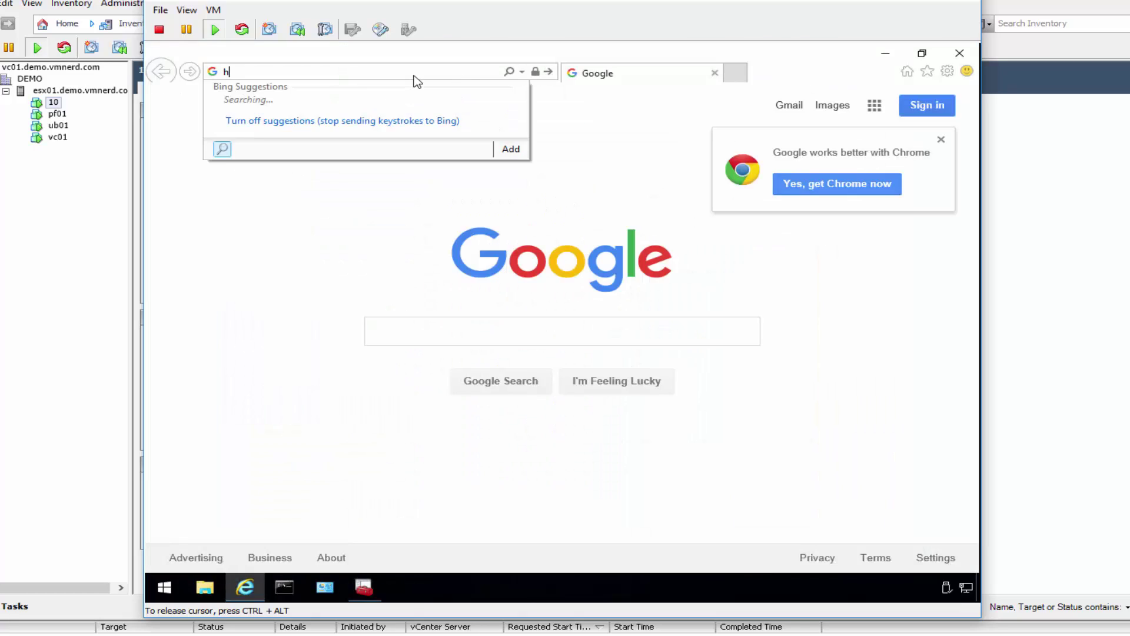
type("ttps://fire")
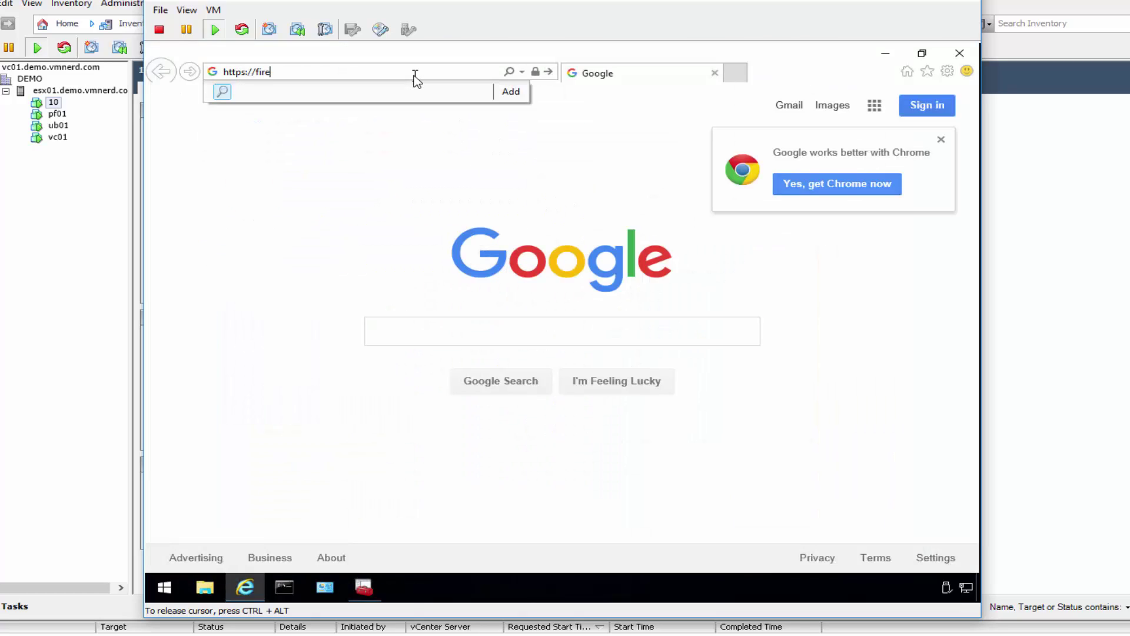
type("wall.demo.vmnerd.com")
key("Return")
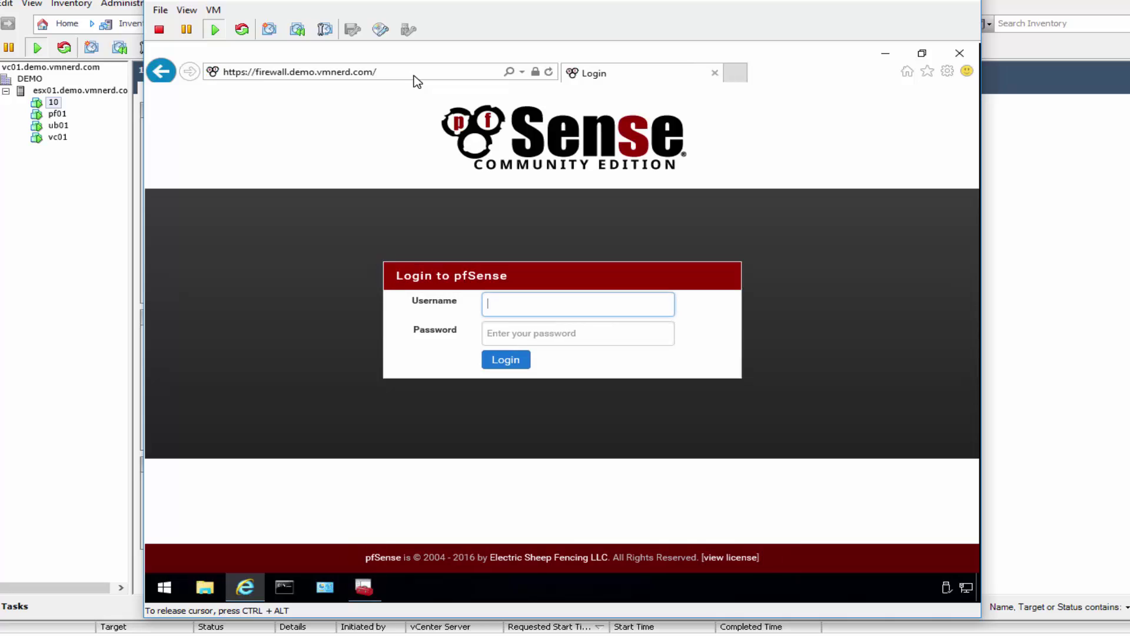
Step: Check the site certificate's Subject Alternative Name IP addresses in its Details
left_click(535, 71)
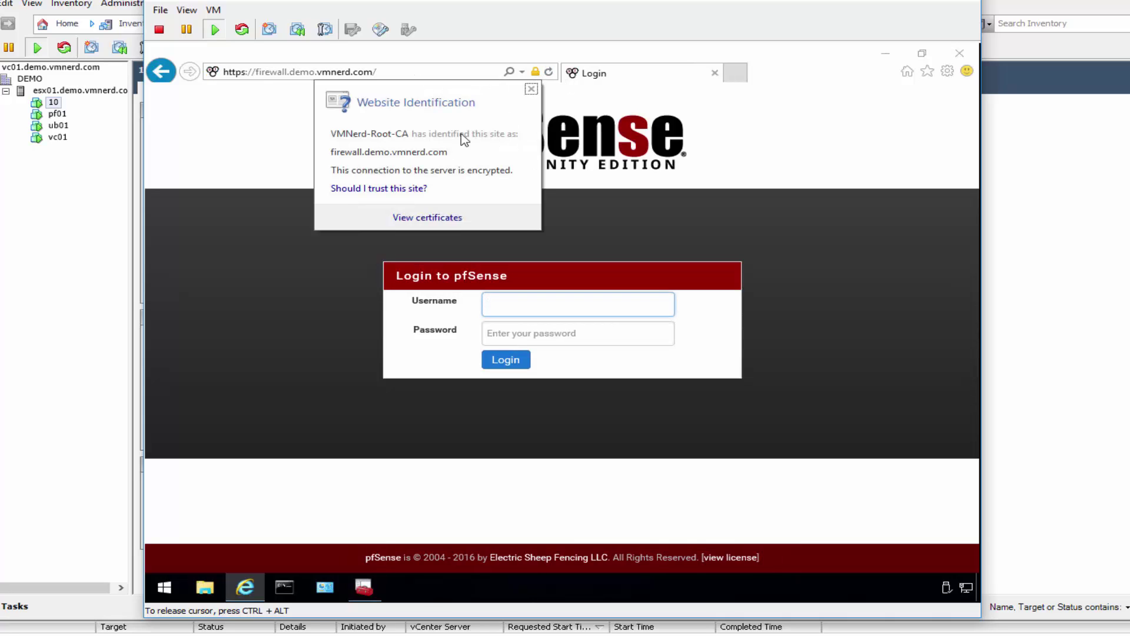
left_click(431, 220)
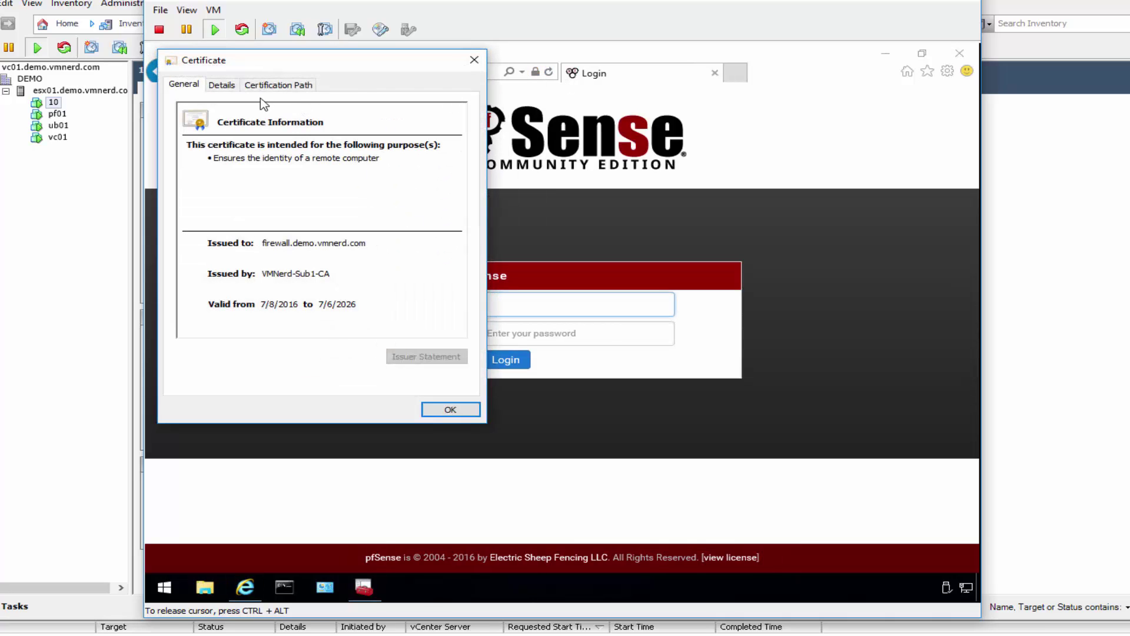
left_click(260, 88)
left_click(222, 84)
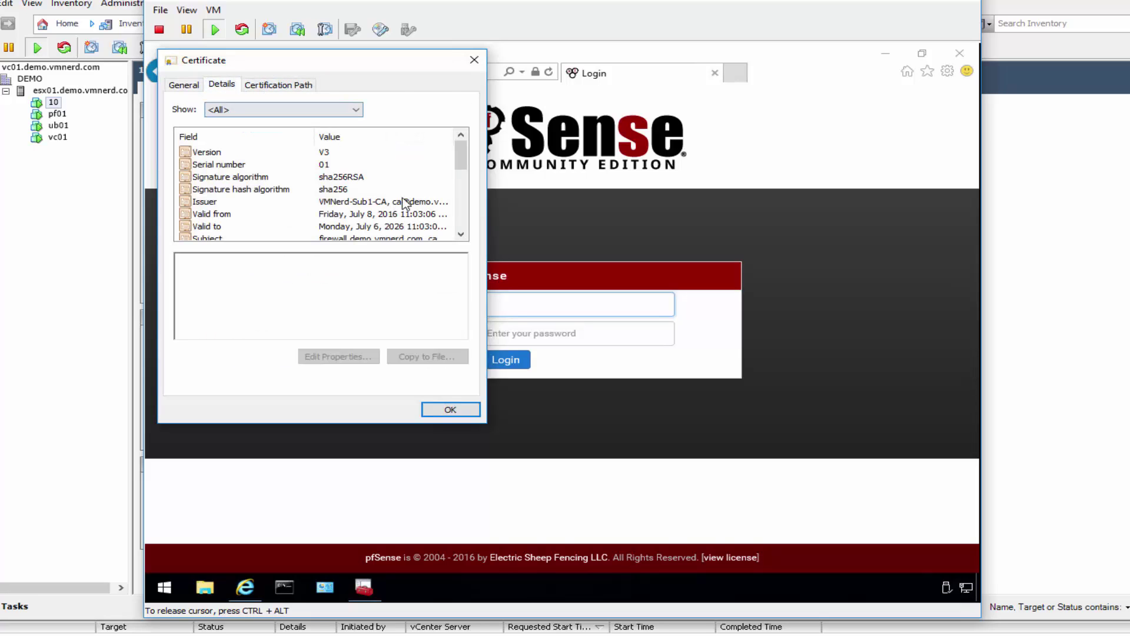
left_click_drag(463, 160, 461, 208)
left_click(297, 229)
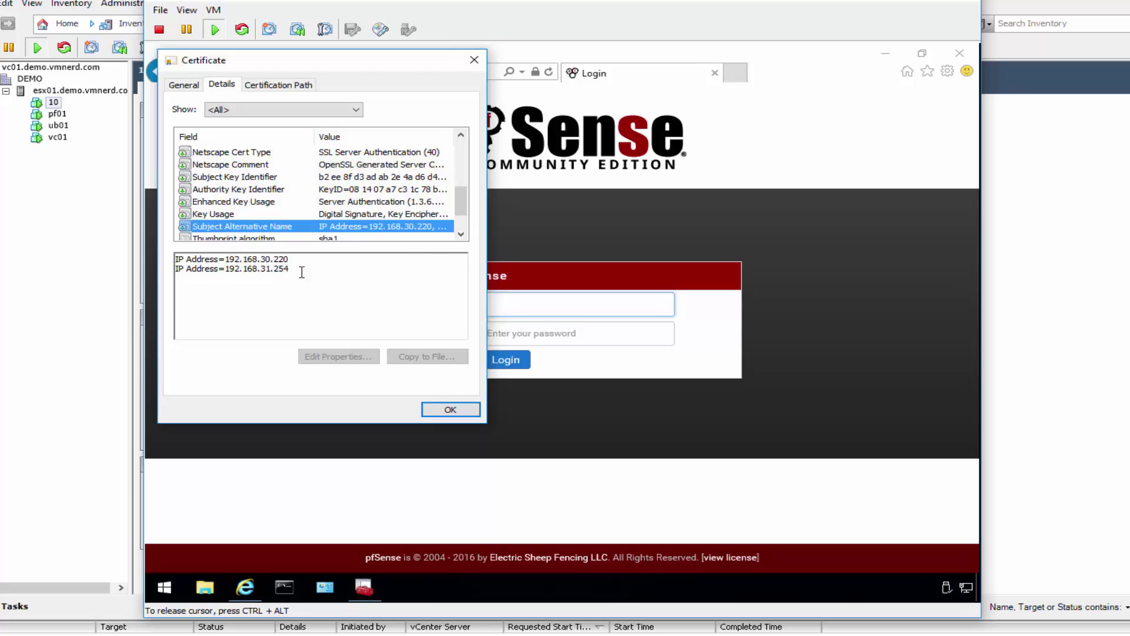
left_click(277, 270)
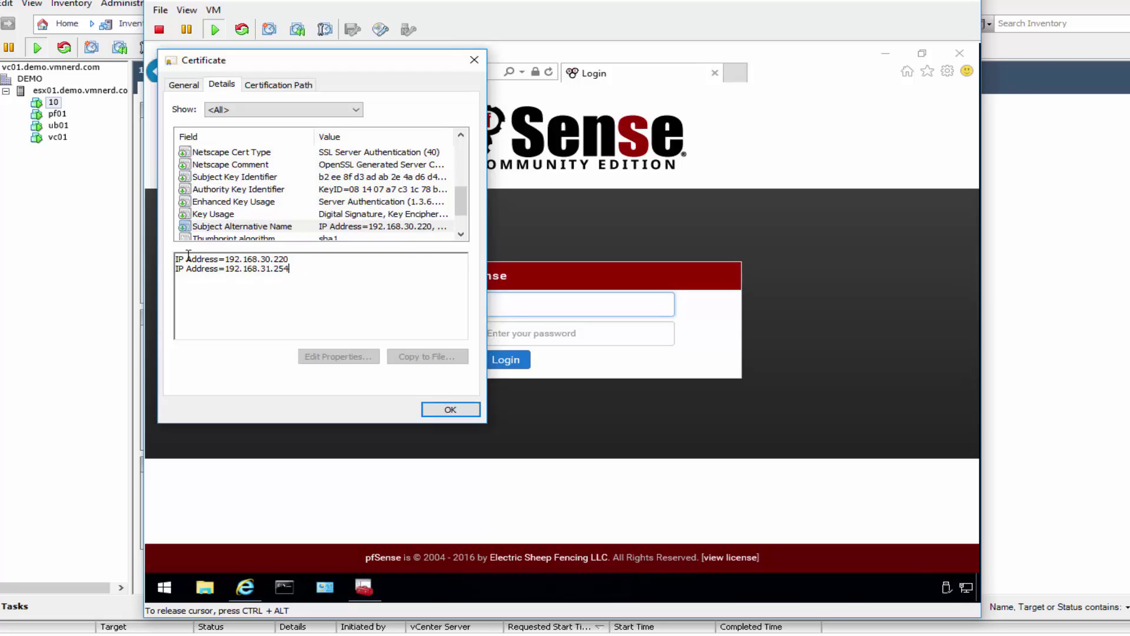
left_click(303, 273)
Step: Confirm the certificate's trusted chain, then close IE, minimize MMC and close the VM console
left_click(177, 87)
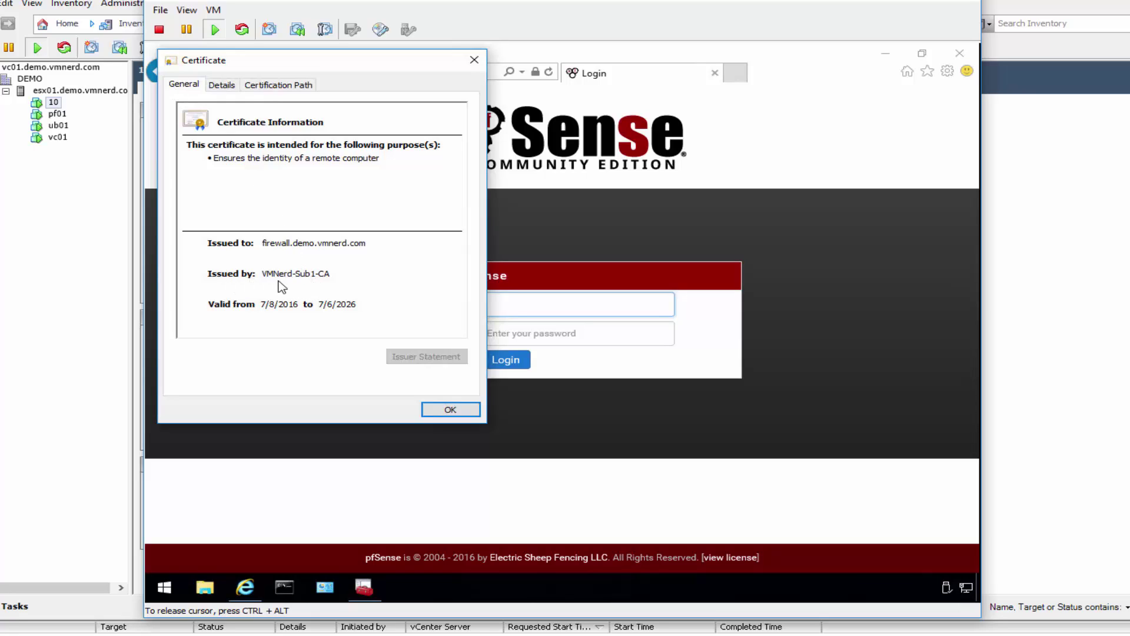
left_click(296, 87)
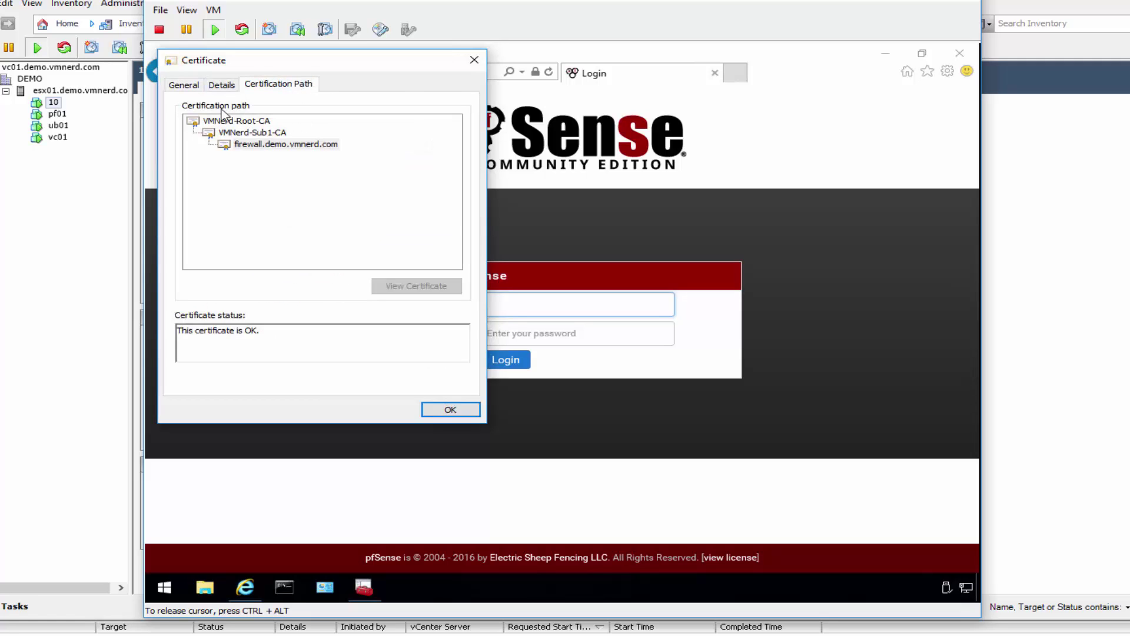
left_click(474, 59)
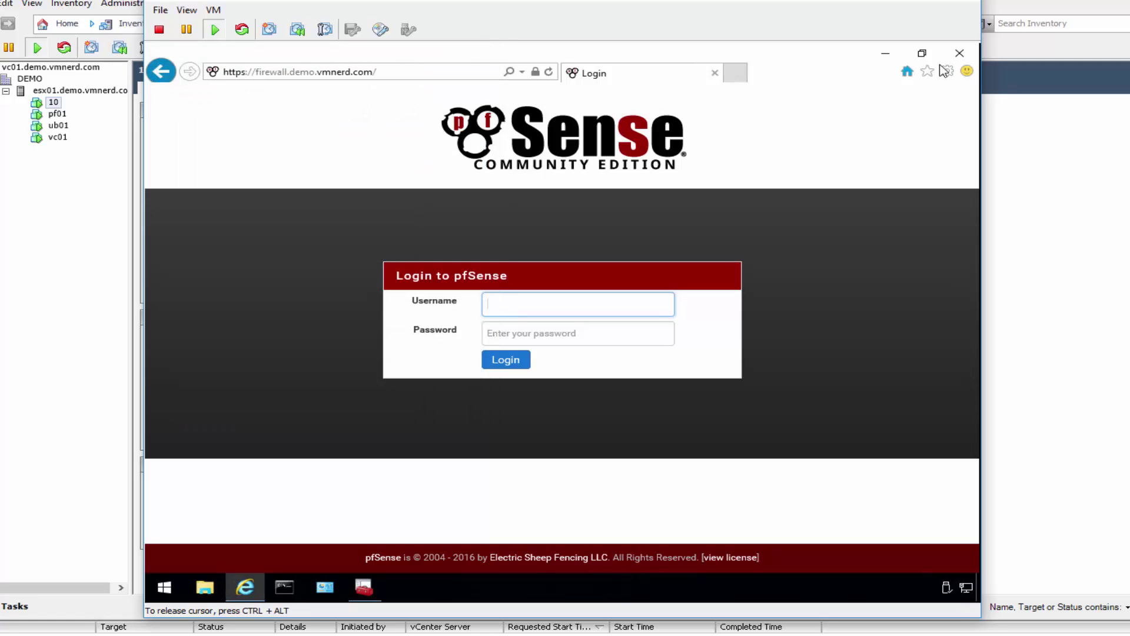
left_click(960, 56)
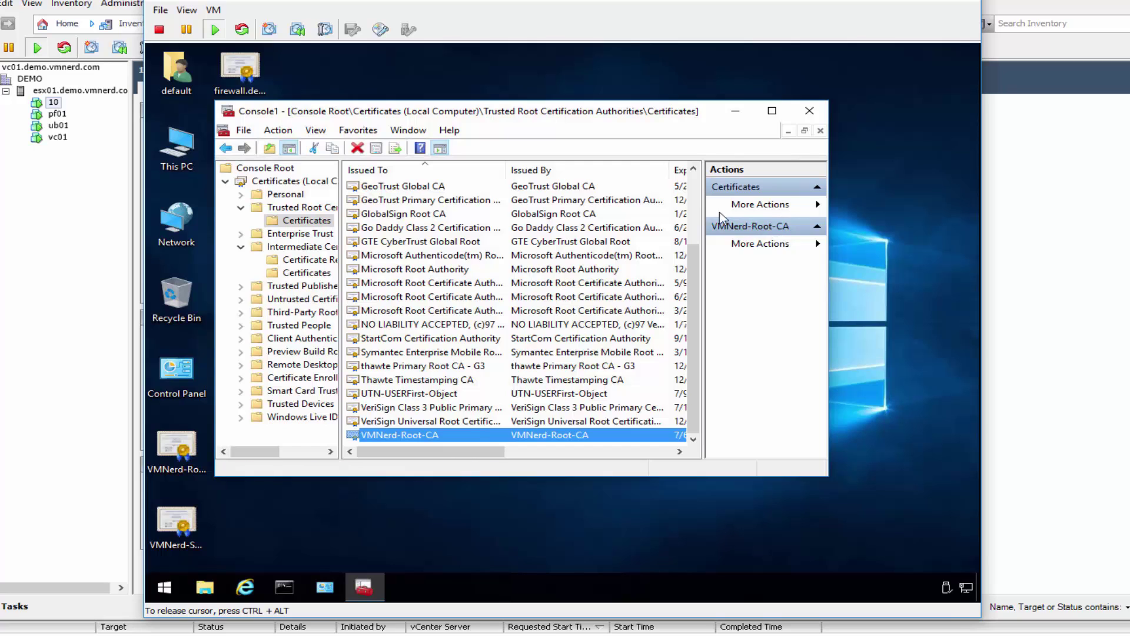
left_click(737, 112)
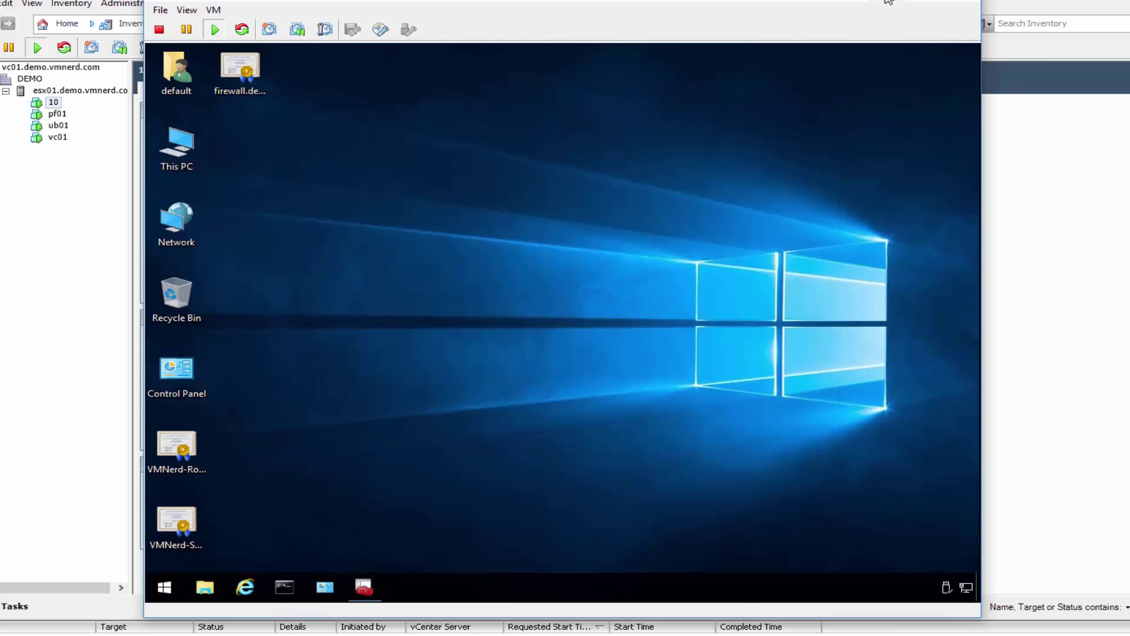
left_click(889, 1)
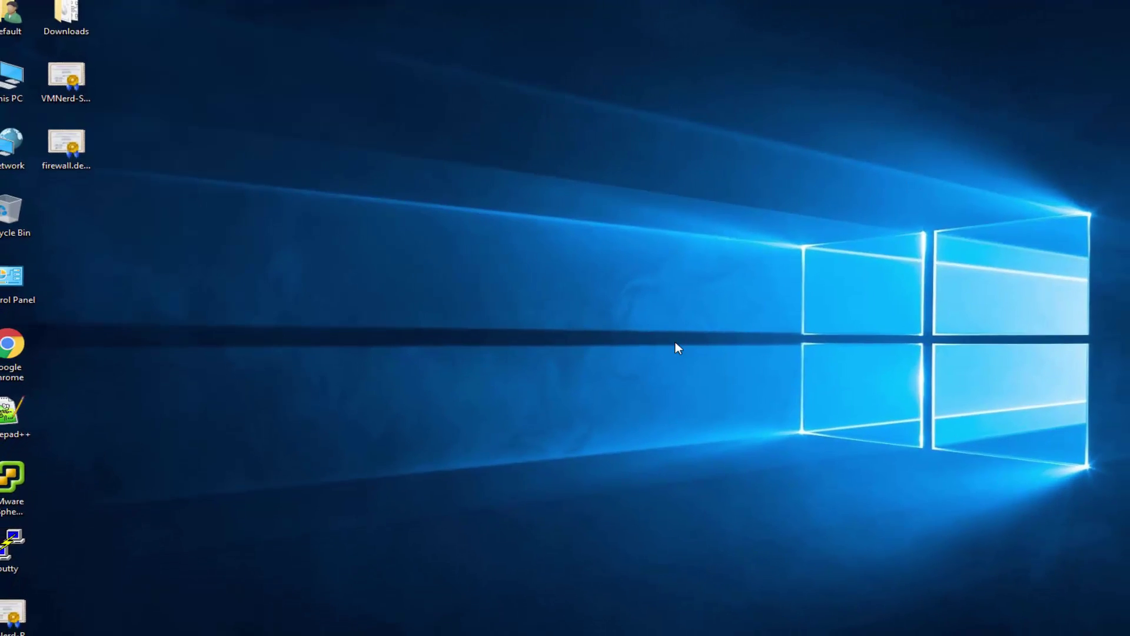
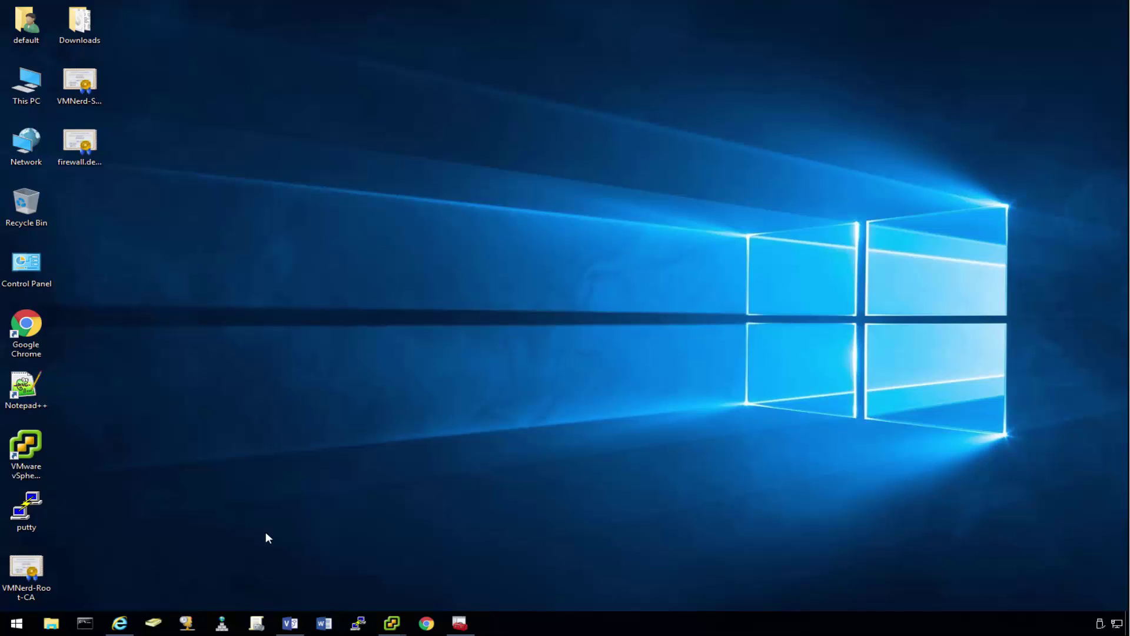
Step: Open Group Policy Management and bring up the Default Domain Policy's actions menu
left_click(257, 623)
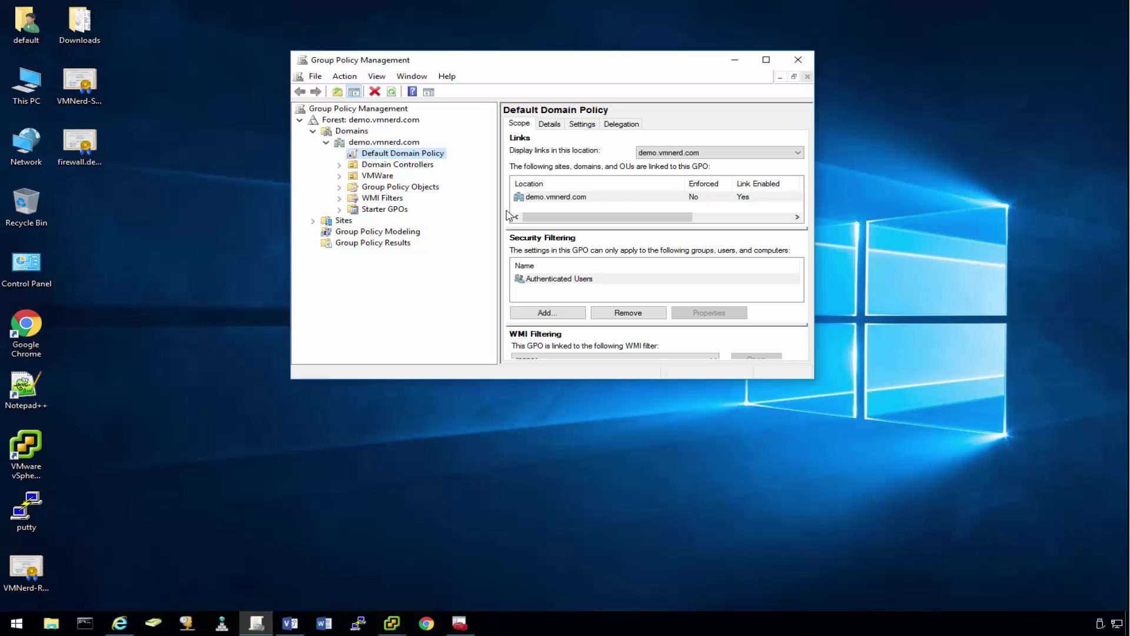
right_click(421, 154)
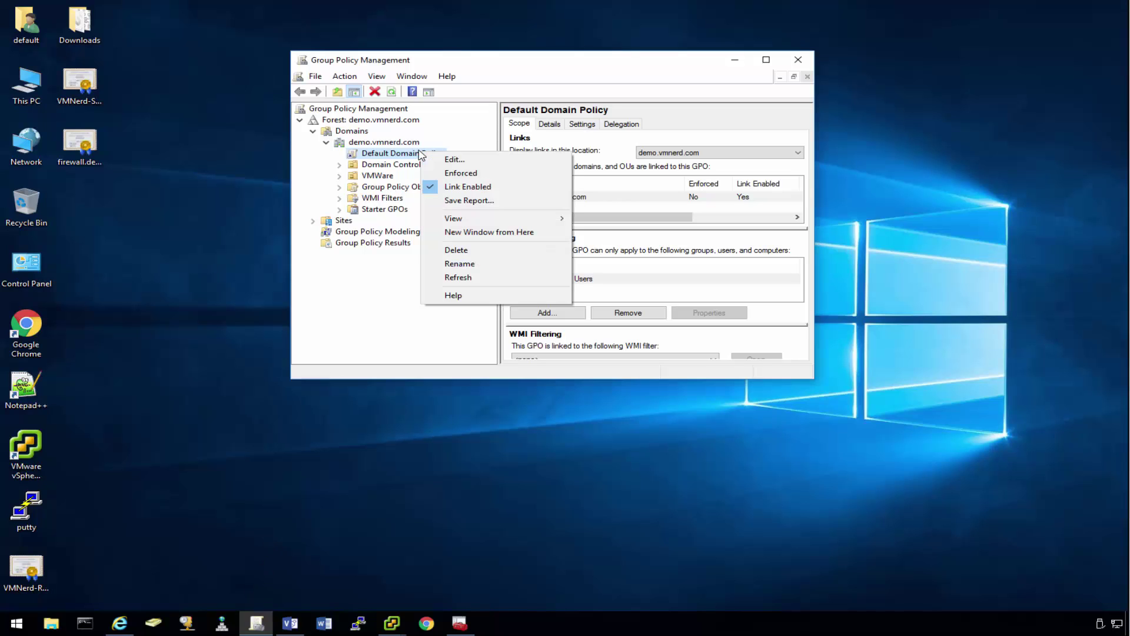
left_click(370, 295)
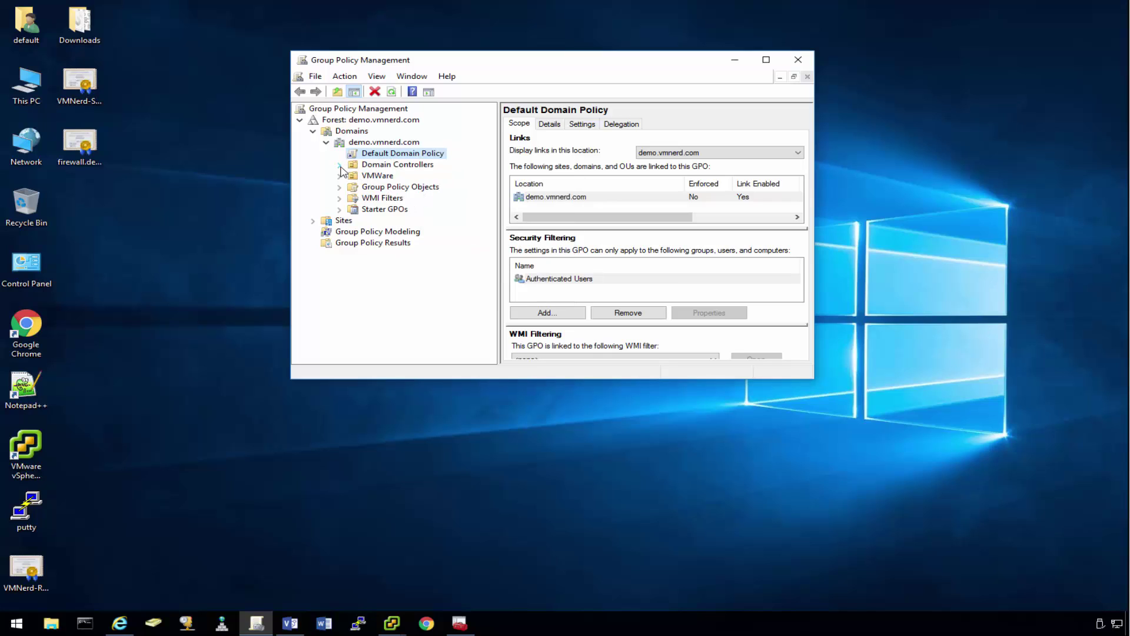
Step: Expand Domain Controllers, open the Default Domain Policy in the editor, close it, and show its actions again
left_click(339, 166)
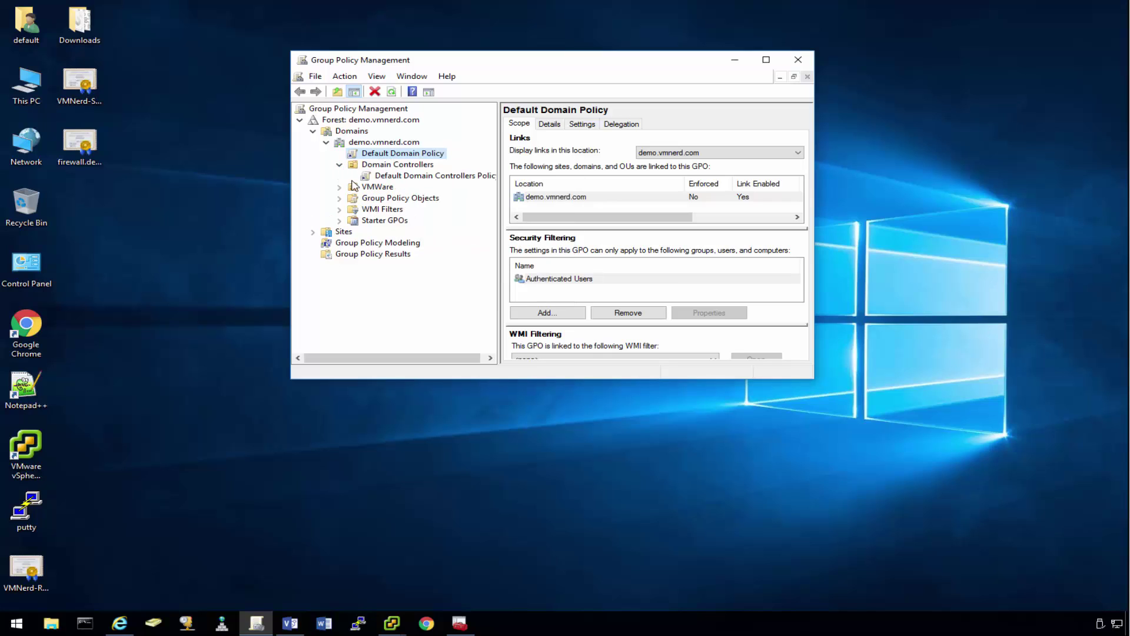
right_click(416, 154)
left_click(447, 163)
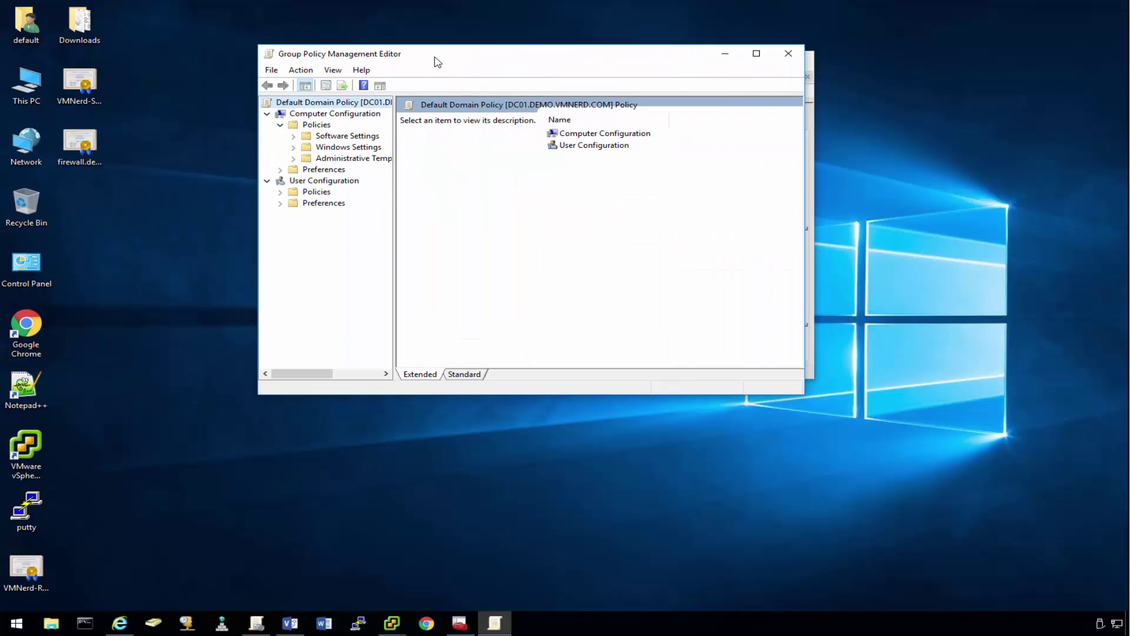
left_click_drag(437, 62, 478, 206)
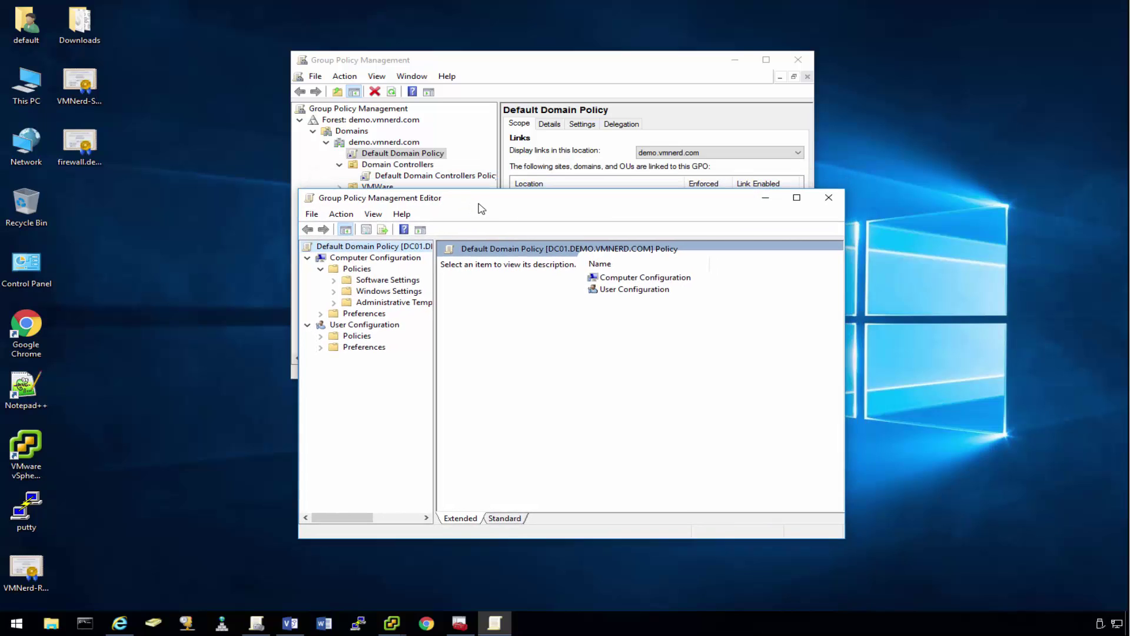
left_click(829, 199)
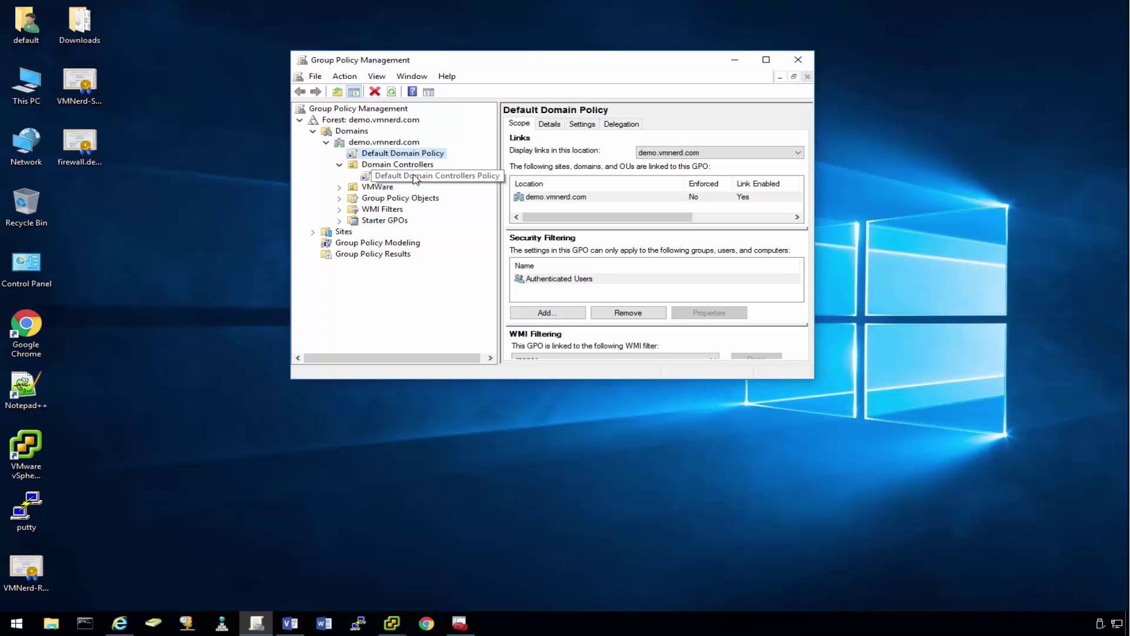
right_click(420, 156)
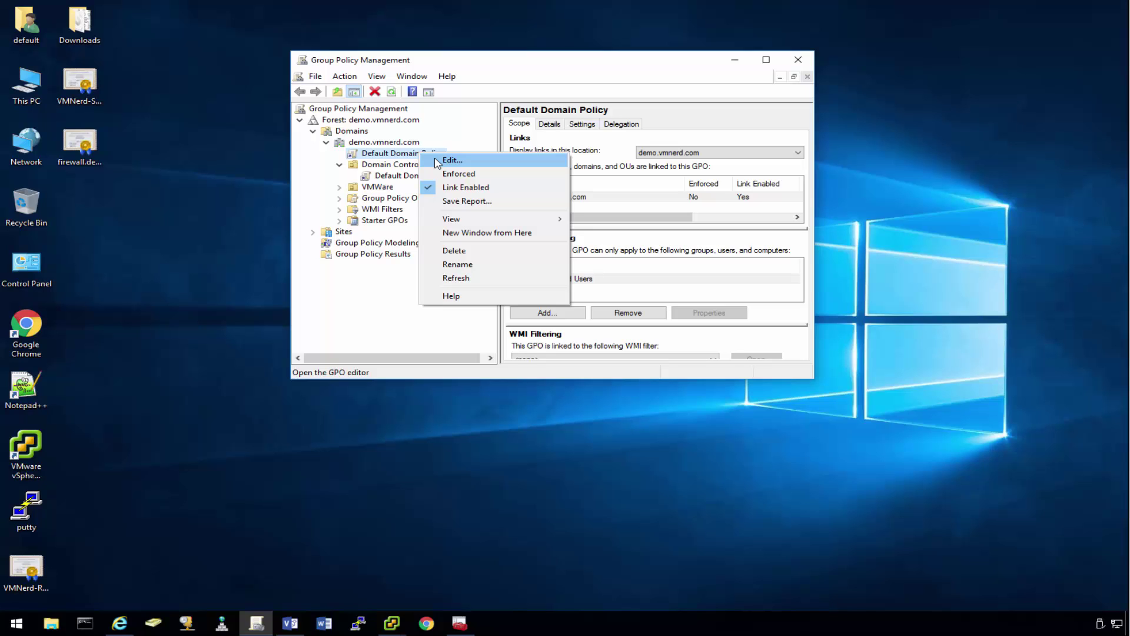
Step: Edit the Default Domain Policy and expand Computer Configuration > Policies > Windows Settings
left_click(436, 160)
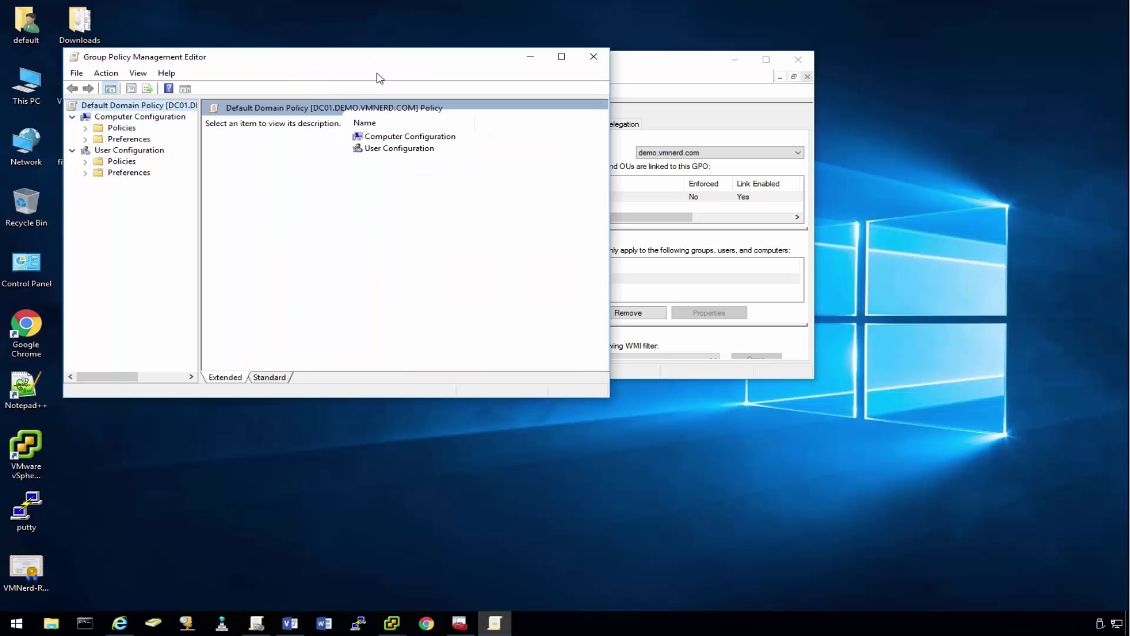
left_click_drag(425, 64, 681, 117)
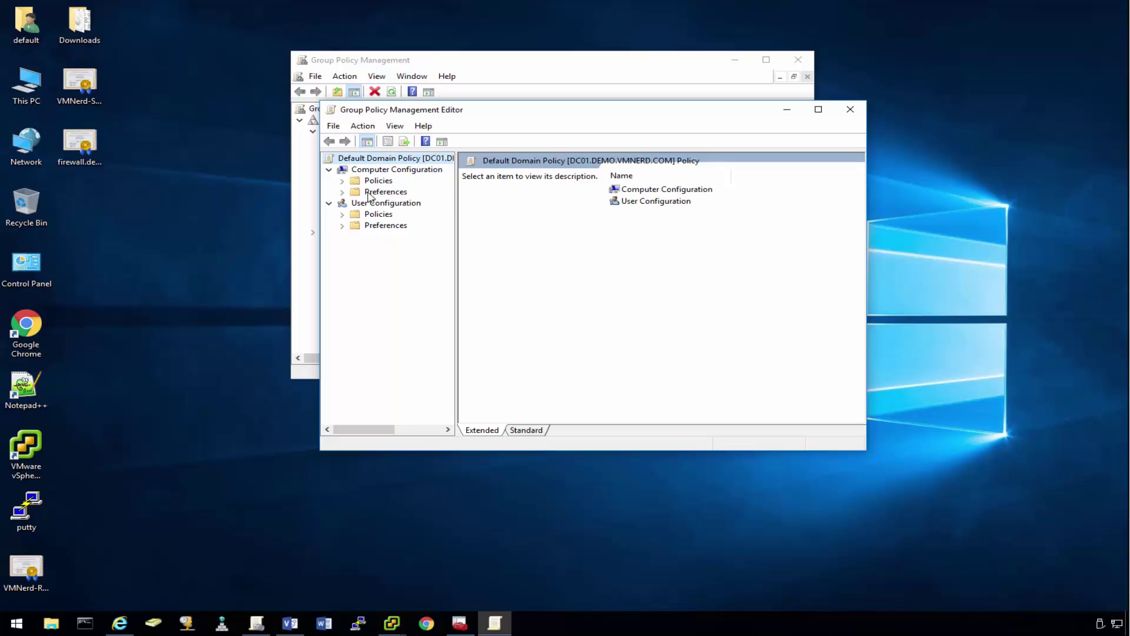
left_click(342, 181)
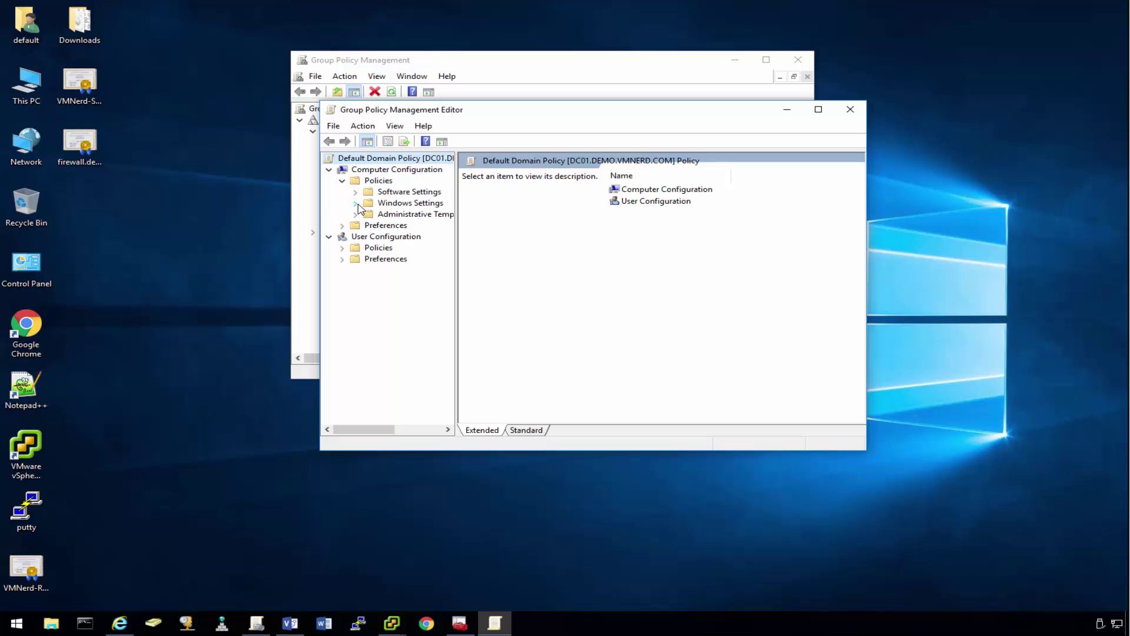
left_click(356, 204)
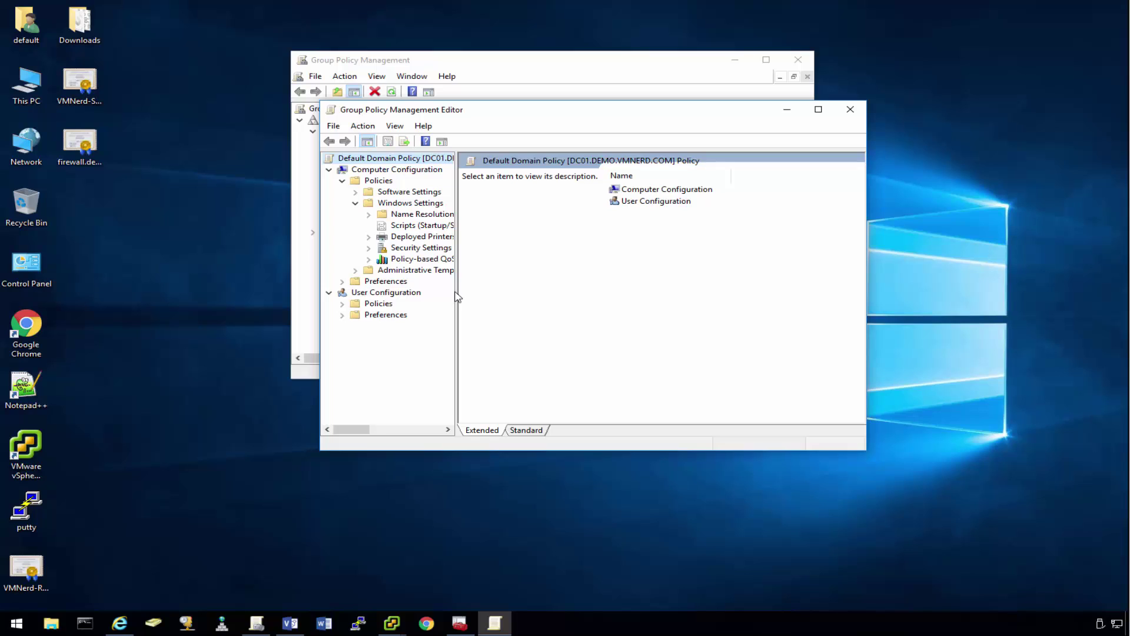
left_click_drag(458, 297, 523, 296)
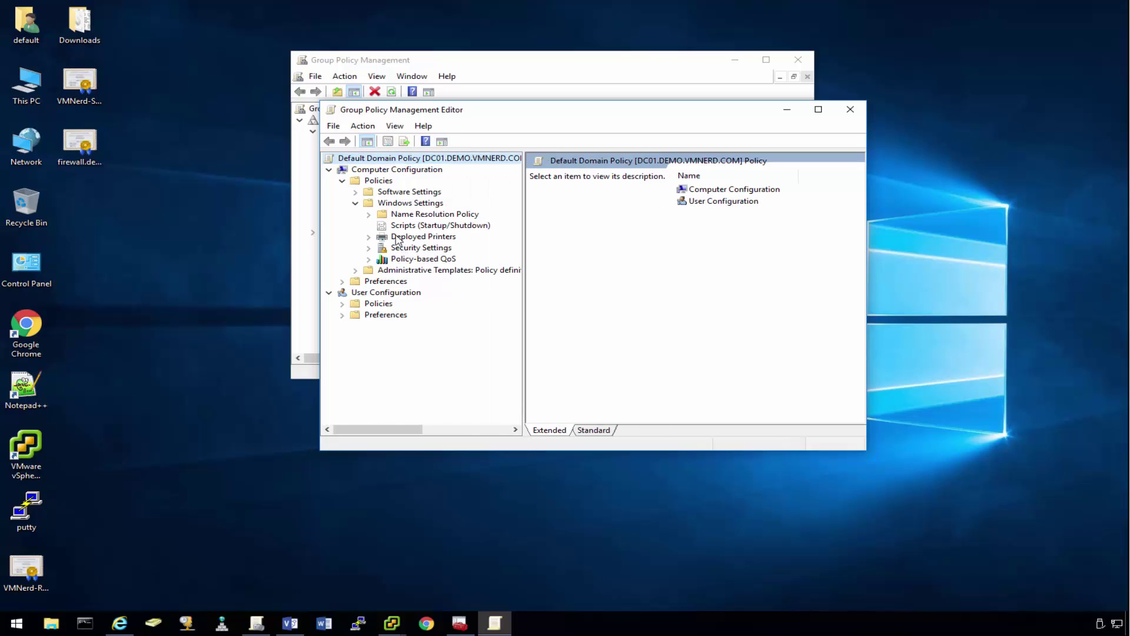
Step: Expand Security Settings > Public Key Policies and select Trusted Root Certification Authorities
left_click(369, 248)
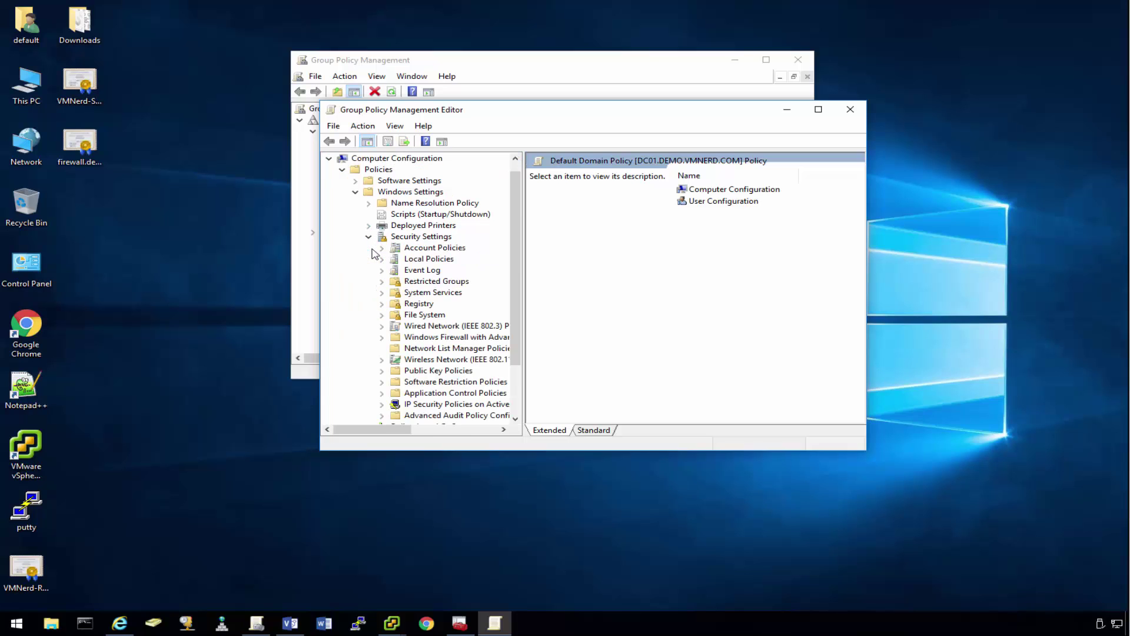
scroll(458, 303, "down", 2)
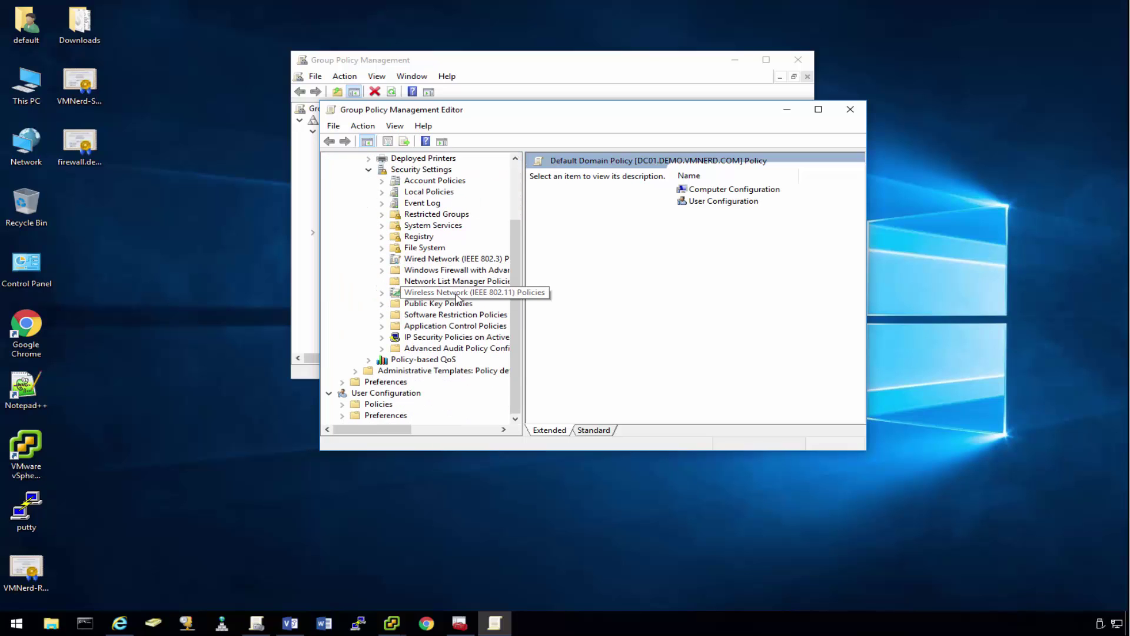
left_click(425, 305)
left_click(381, 304)
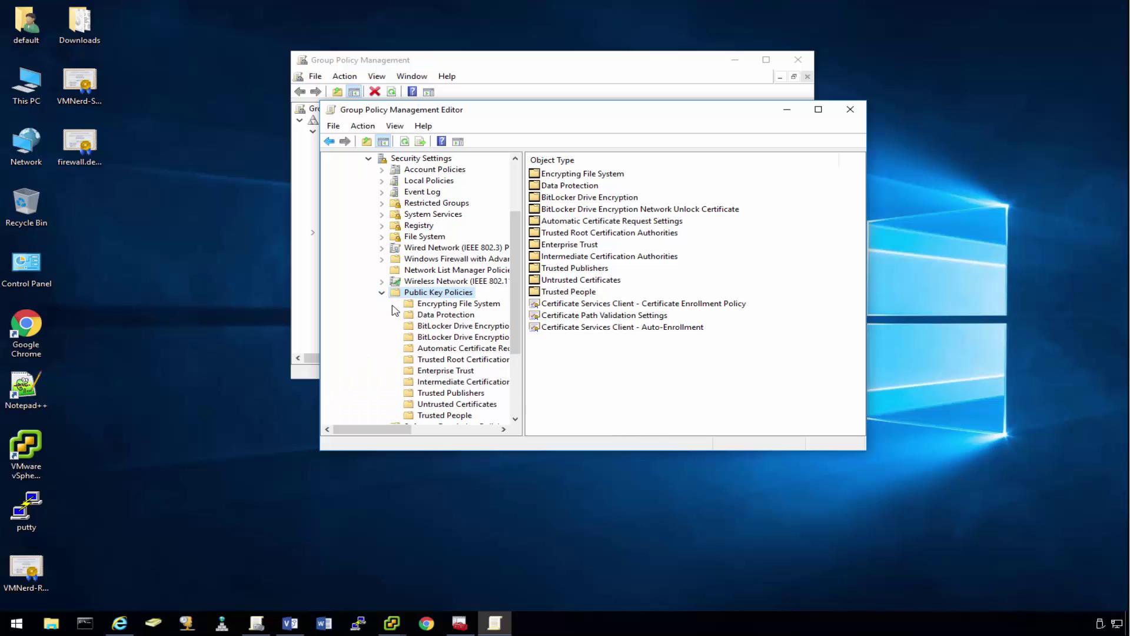
scroll(406, 342, "down", 1)
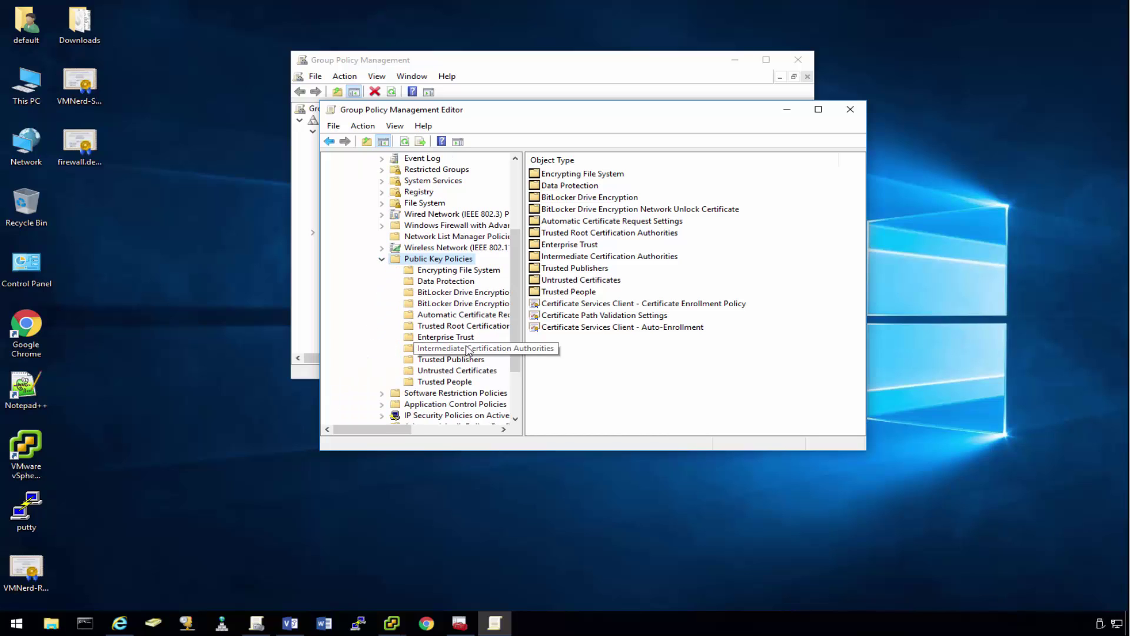
left_click(443, 327)
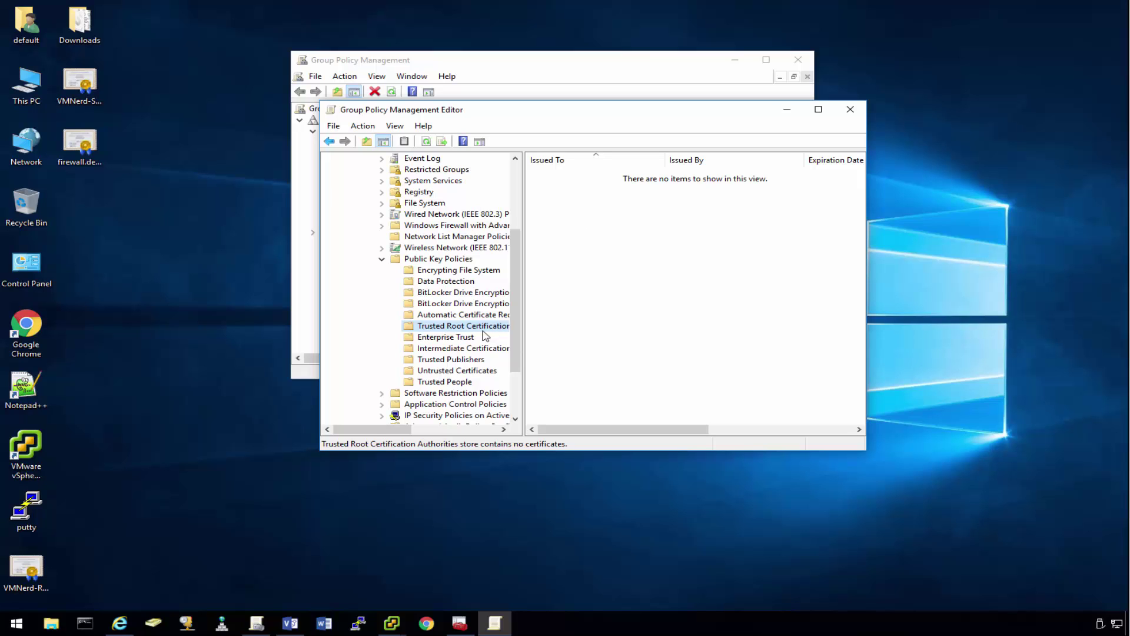
Step: Refresh the local computer's Trusted Root Certification Authorities list in the Certificates console, showing 32 certificates
left_click(460, 624)
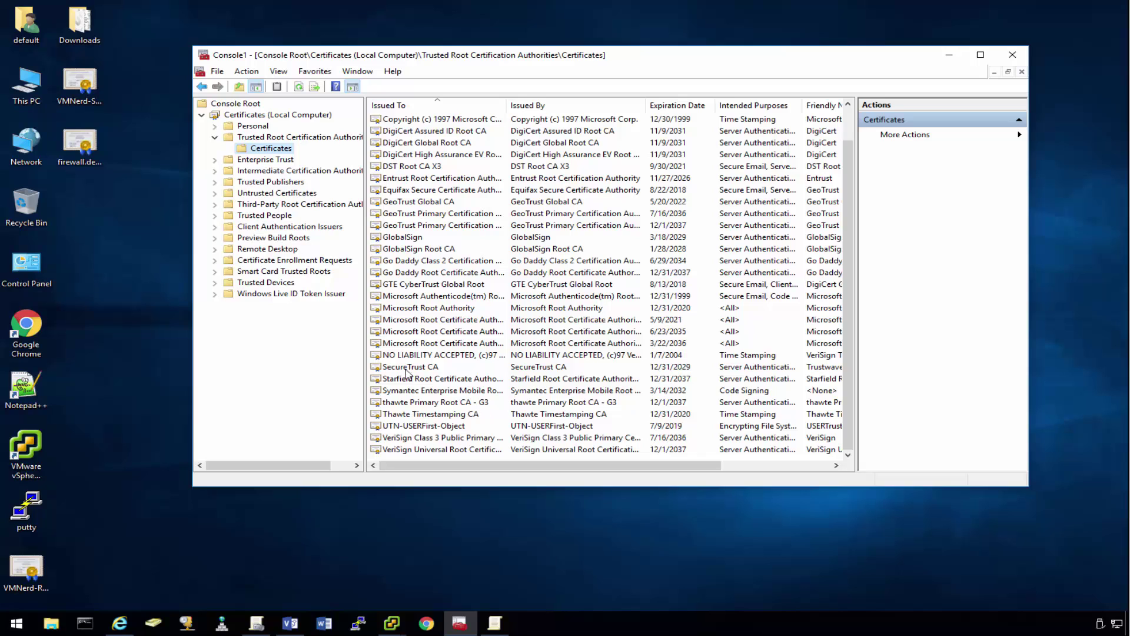
right_click(260, 153)
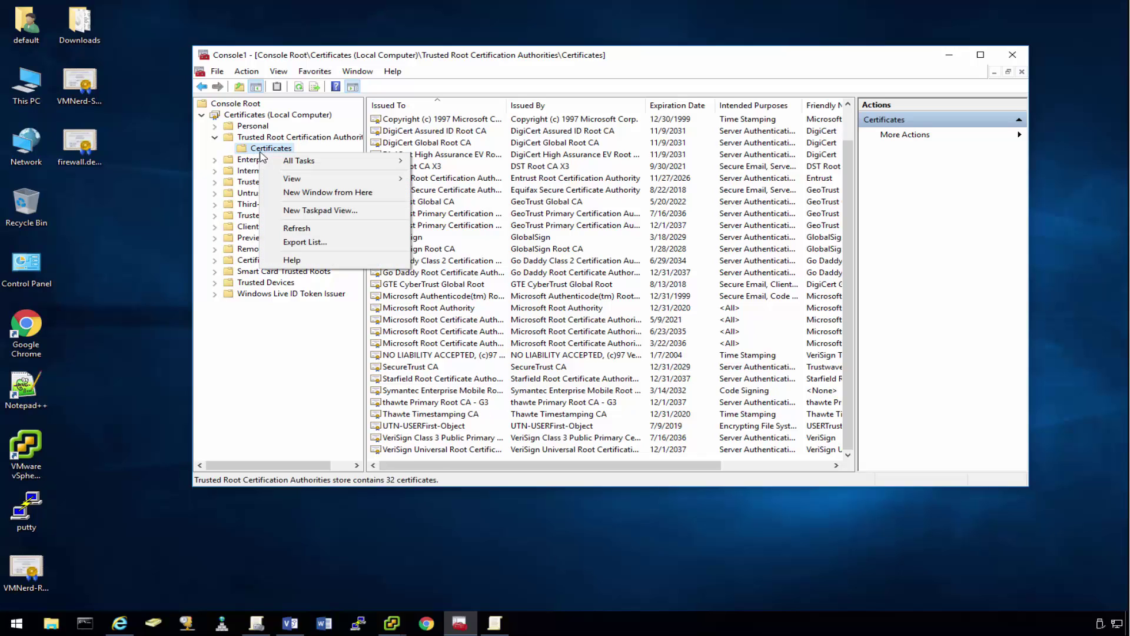
left_click(277, 228)
scroll(486, 287, "down", 1)
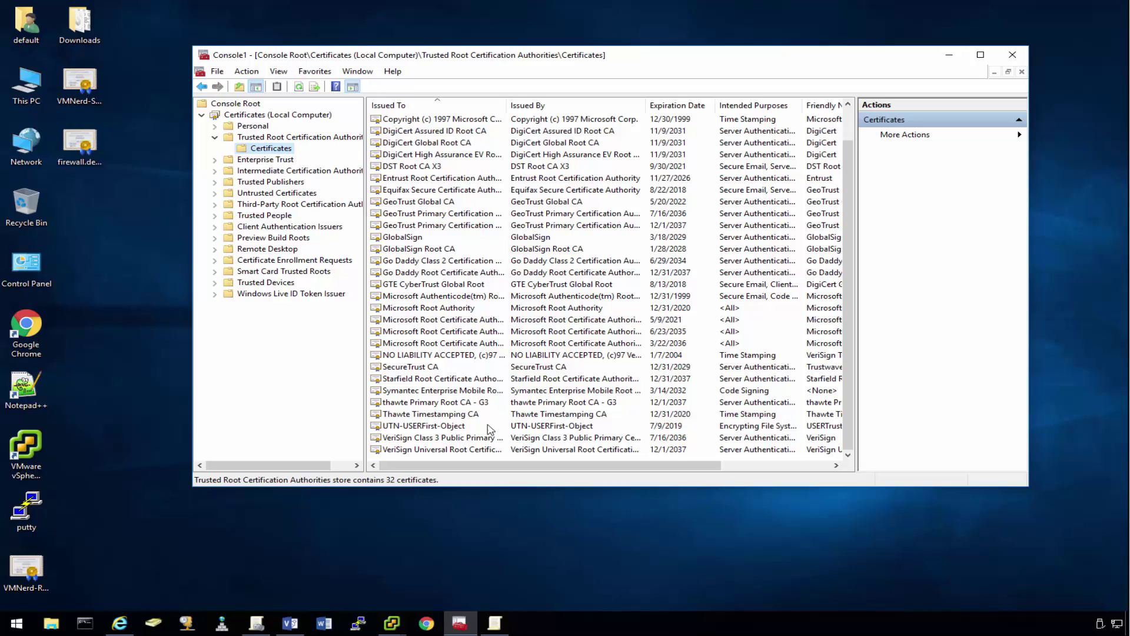
left_click(458, 549)
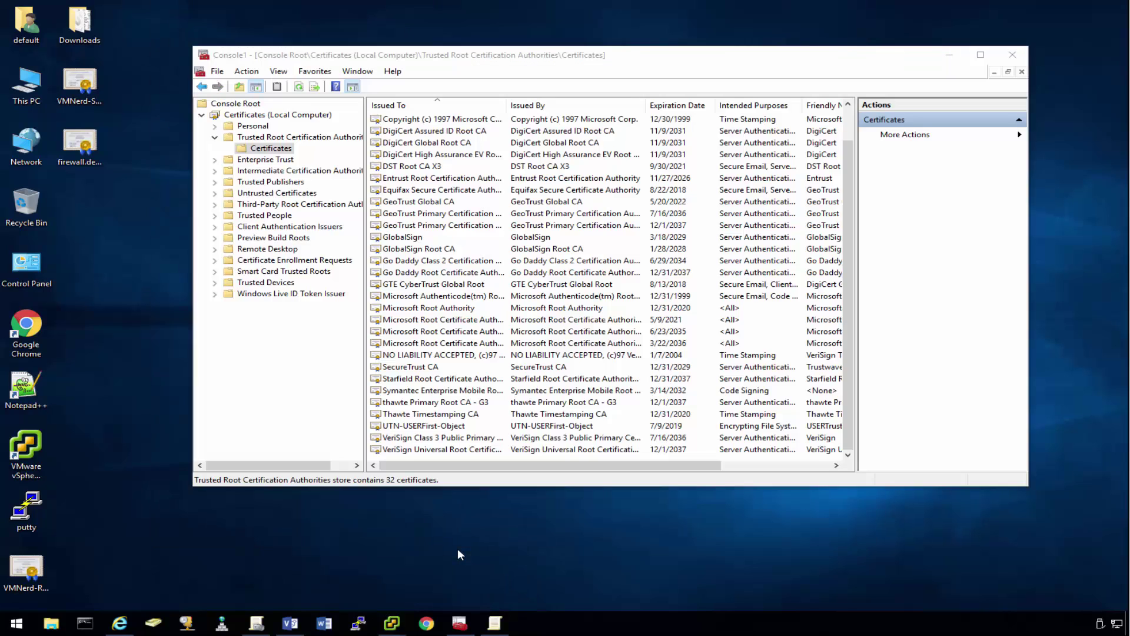
Step: View VMNerd-Root-CA in the guest VM's Certificates console, then minimize the VMware console
left_click(496, 559)
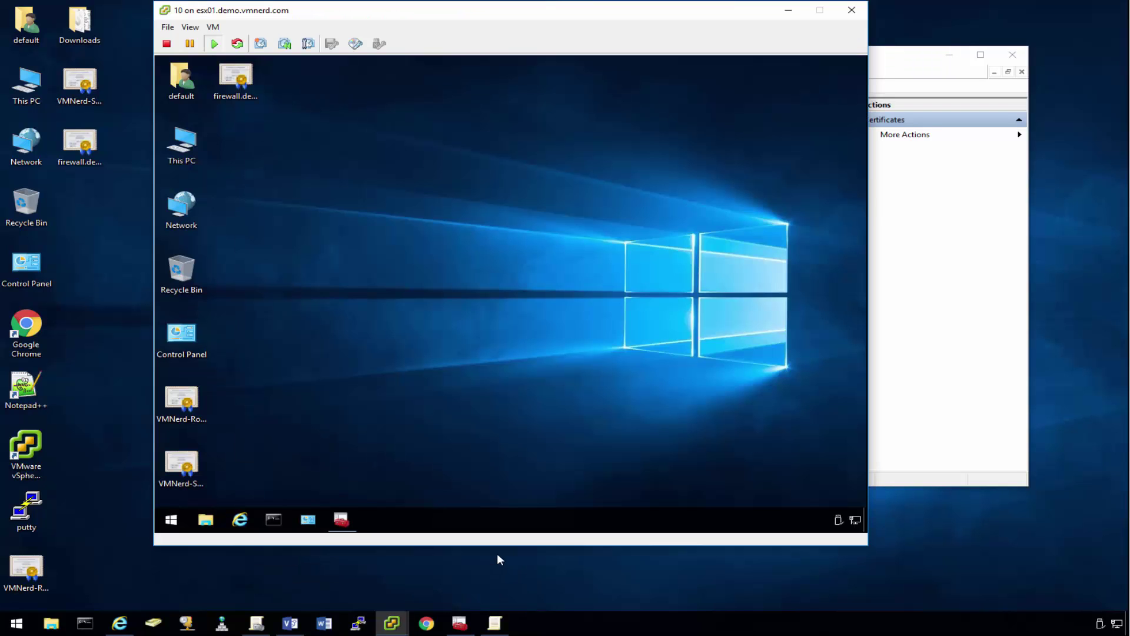
left_click(343, 520)
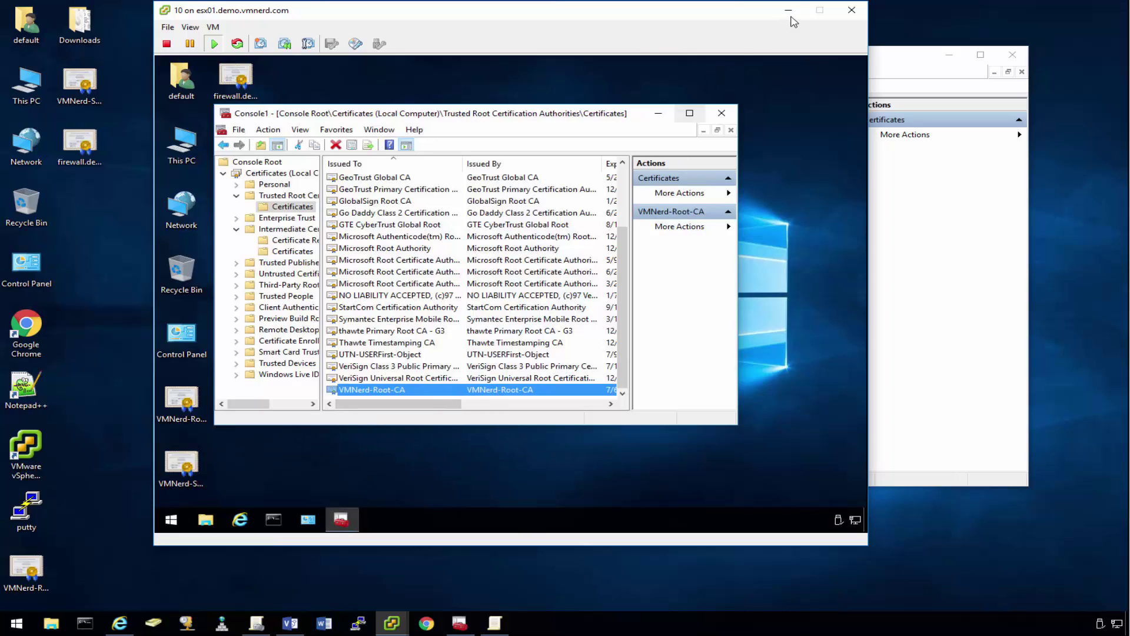
left_click(791, 14)
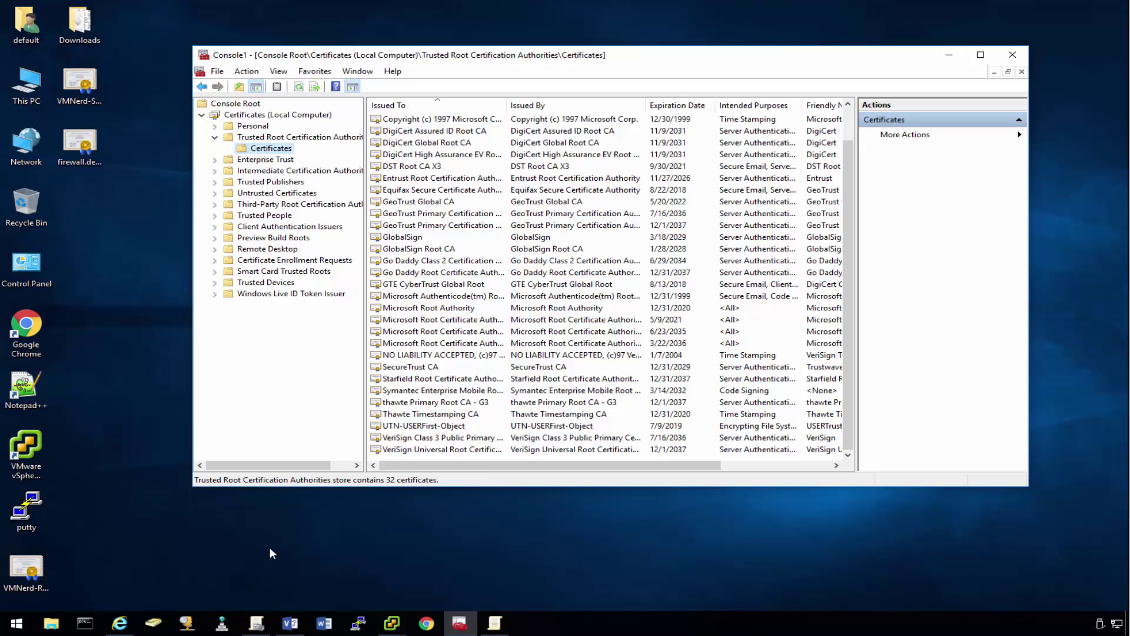
Step: Minimize Group Policy Management and bring the Group Policy Management Editor to the front
mouse_move(257, 621)
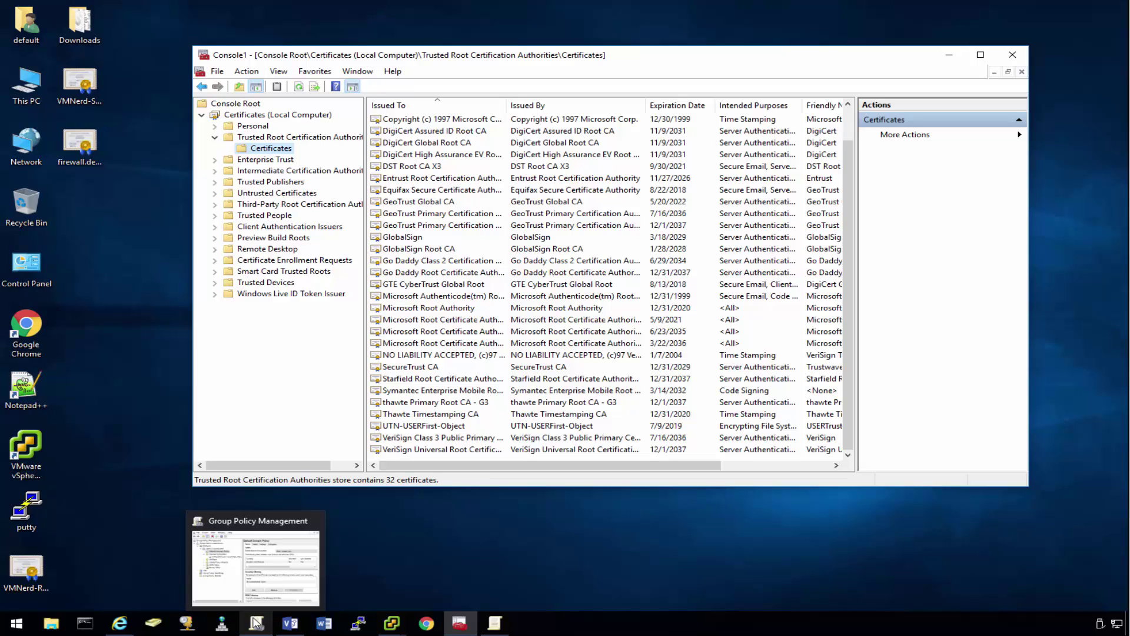
left_click(263, 569)
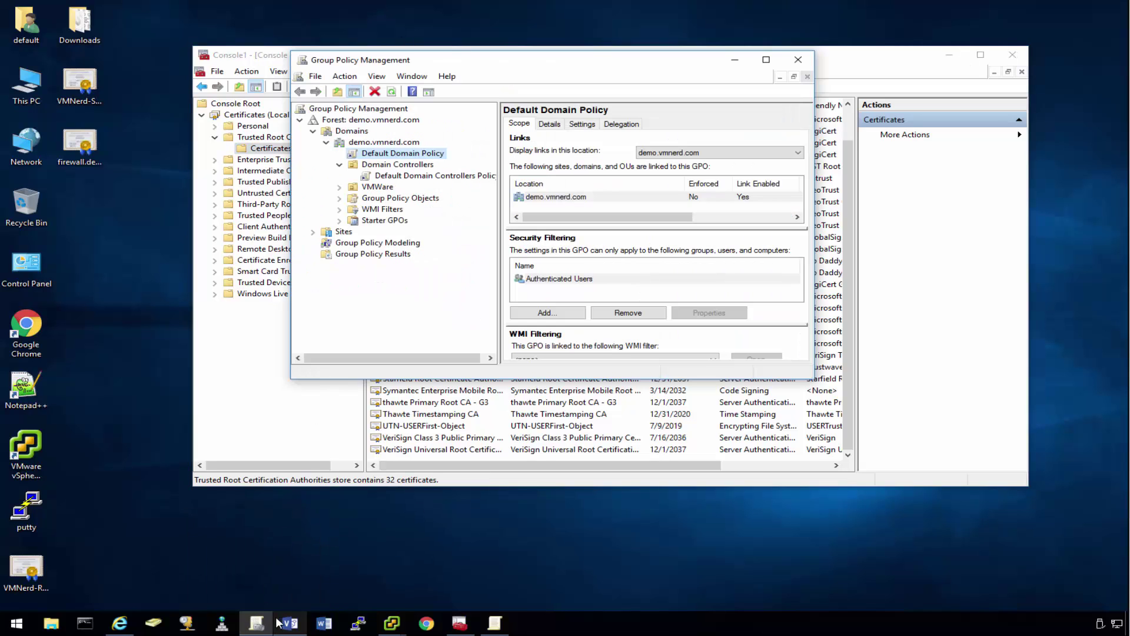
left_click(735, 59)
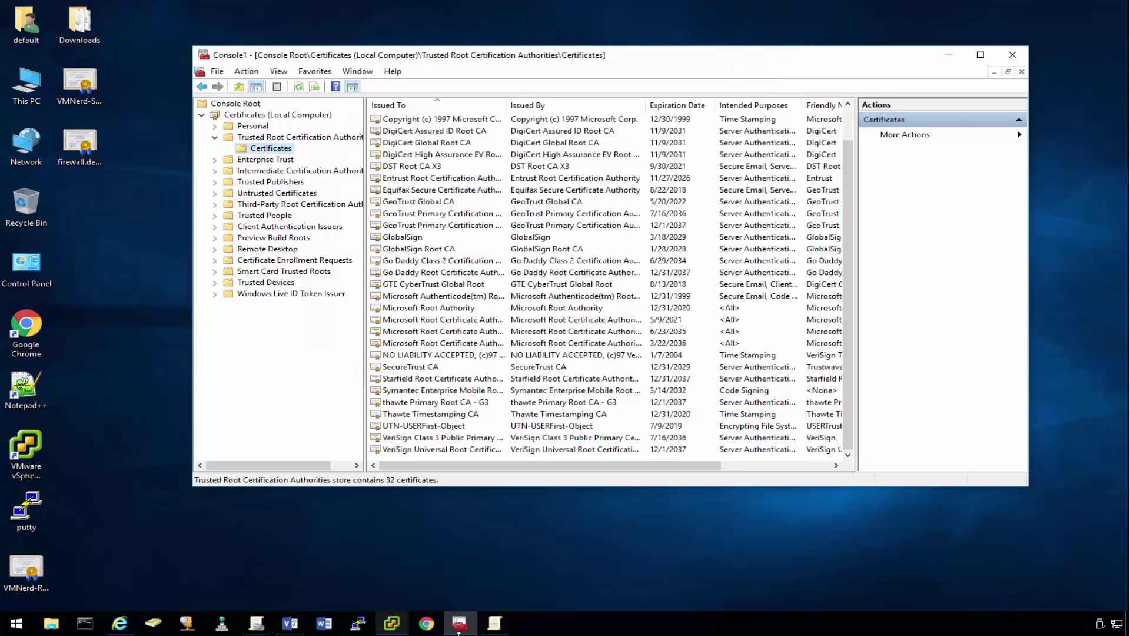
left_click(495, 623)
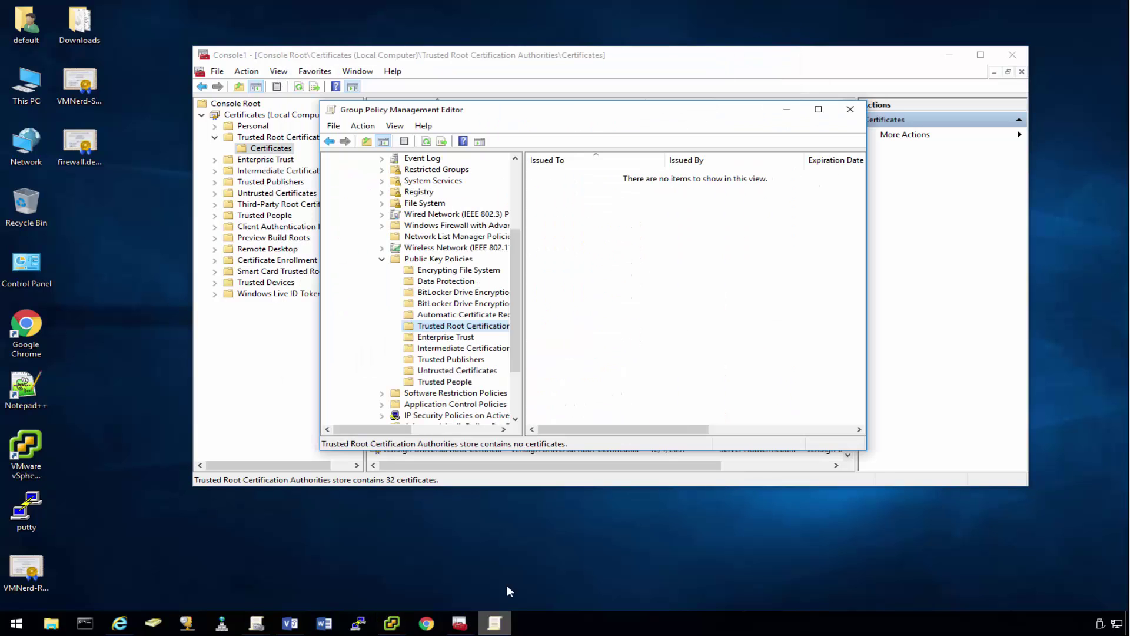
Step: Import the VMNerd-Root-CA certificate into the policy's Trusted Root Certification Authorities store
right_click(483, 327)
left_click(516, 337)
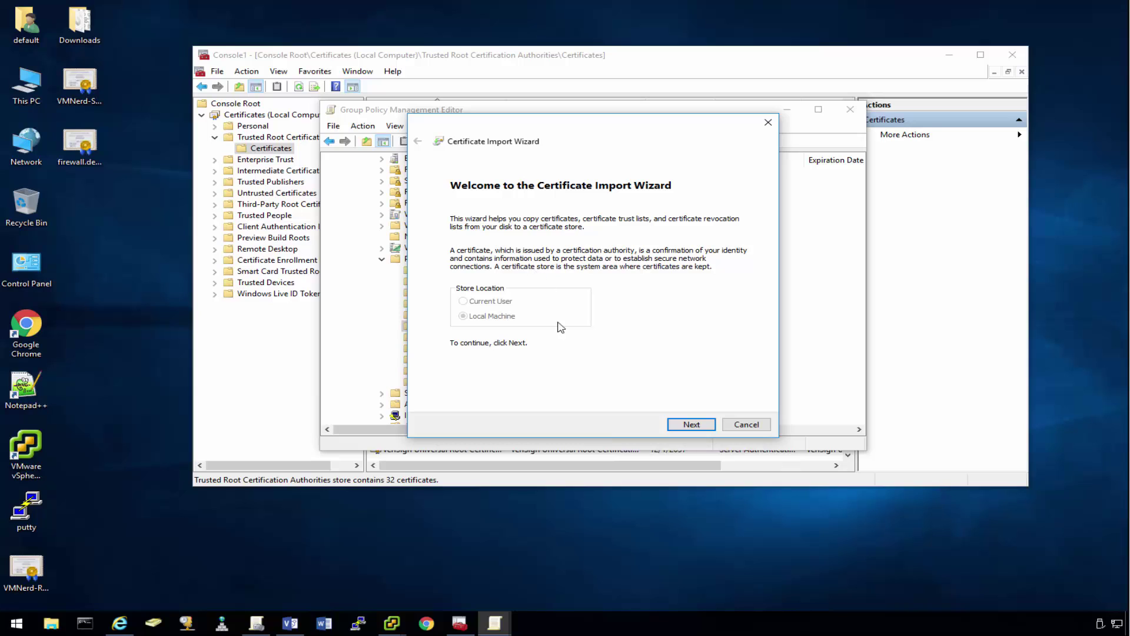
left_click(706, 429)
left_click(714, 238)
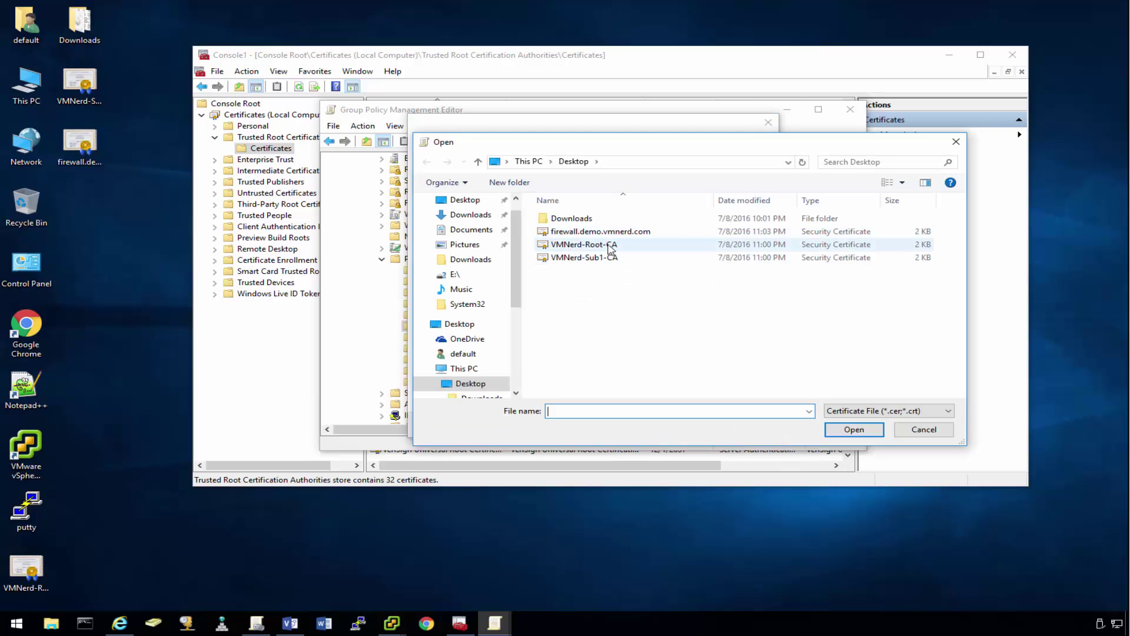
double_click(589, 244)
left_click(692, 424)
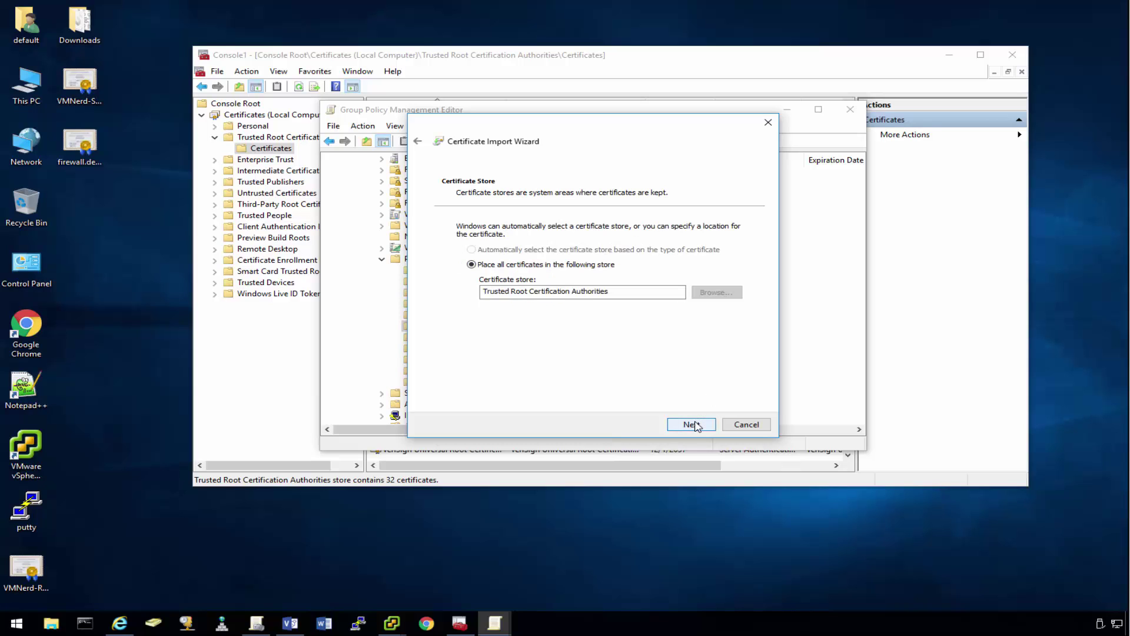
left_click(695, 424)
left_click(696, 425)
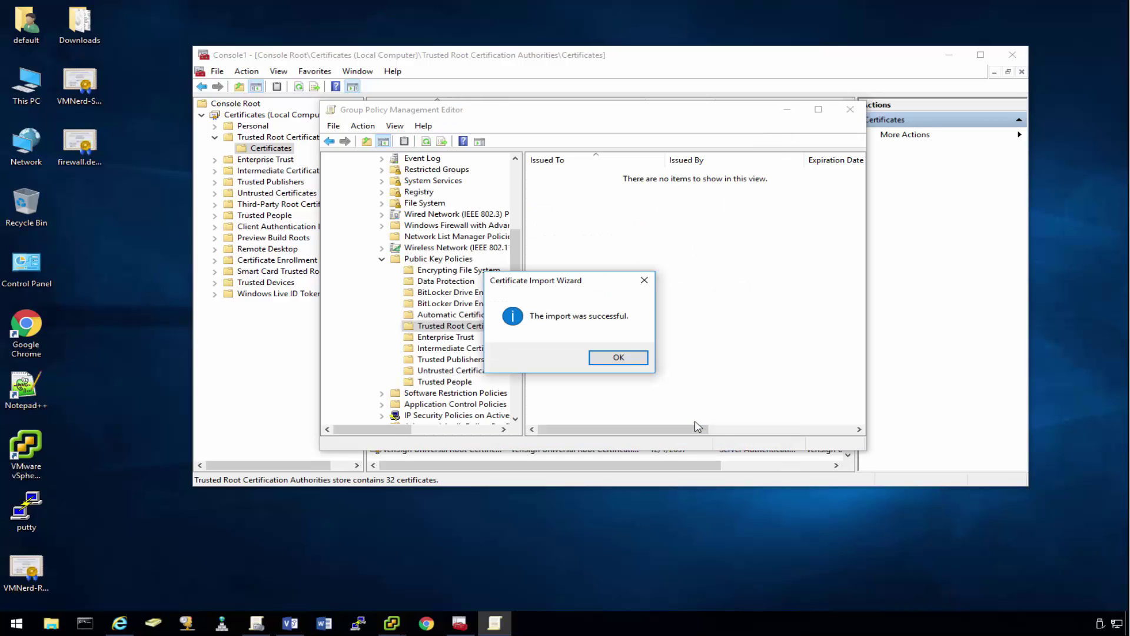
Step: Acknowledge the successful import, then select the VMNerd-Root-CA and firewall.demo.vmnerd.com certificate files on the desktop
left_click(632, 365)
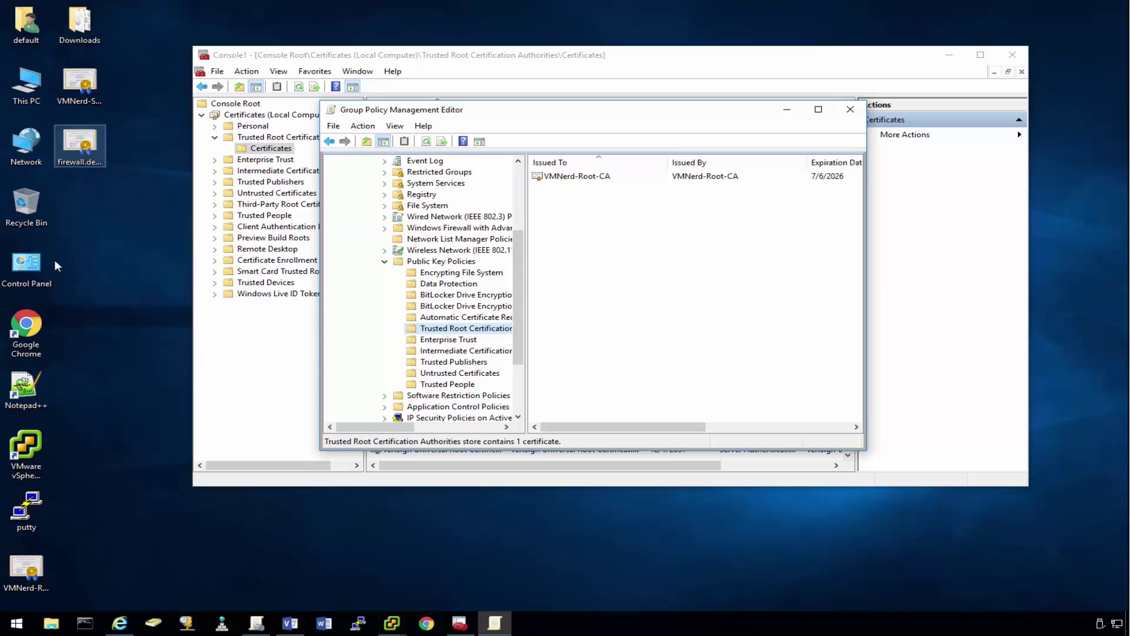
left_click(44, 573)
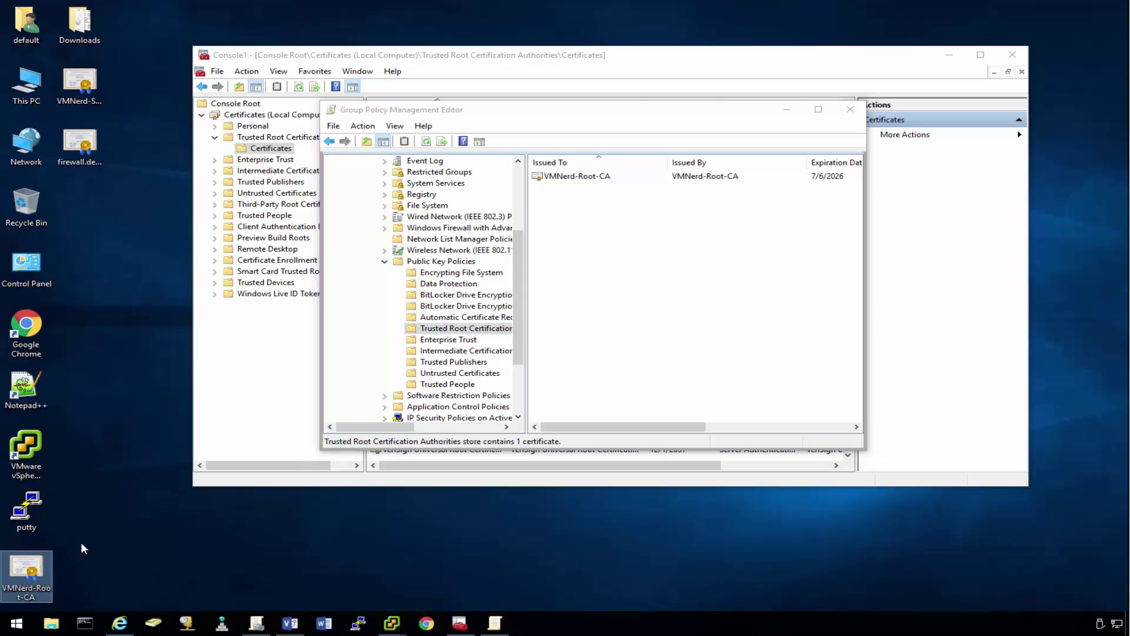
left_click(76, 150)
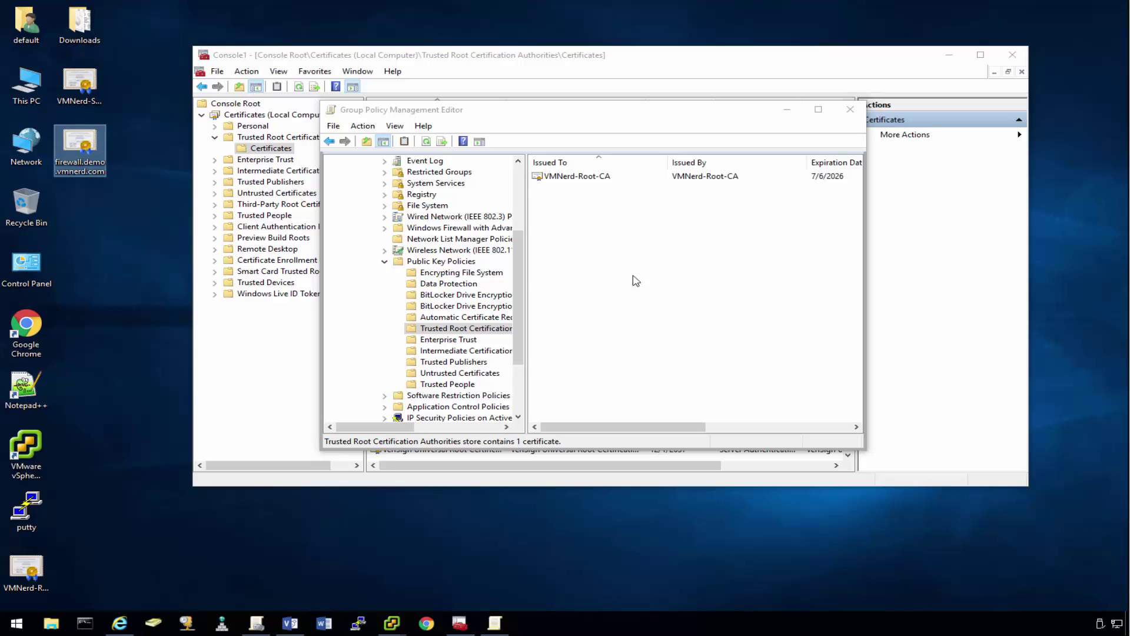
Step: Bring up Command Prompt and close the Group Policy Management Editor
left_click(85, 625)
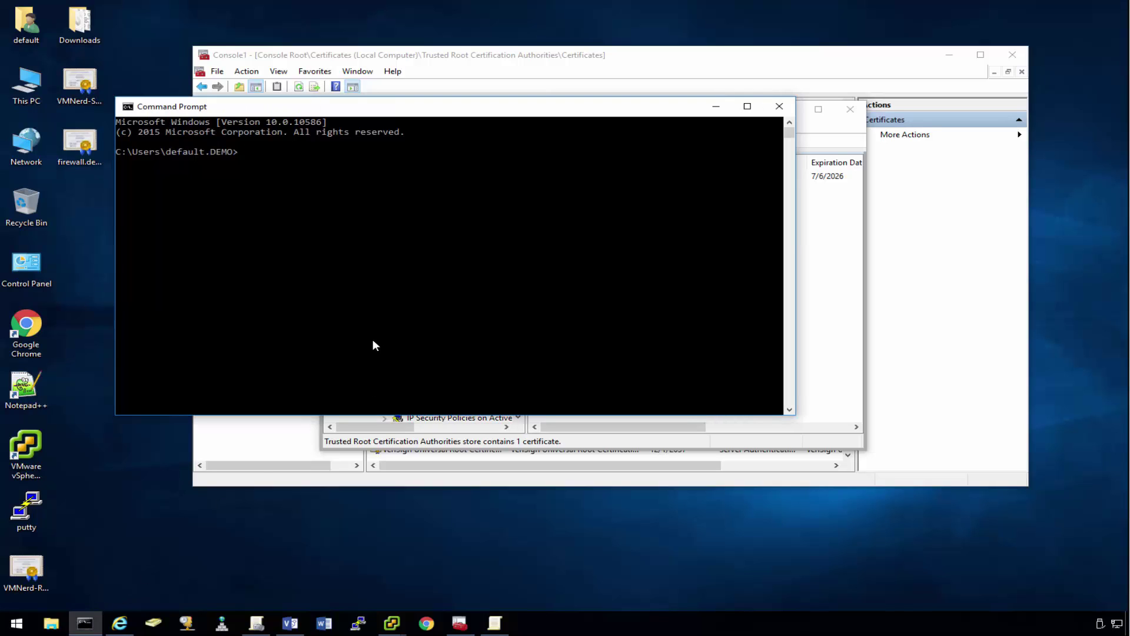
left_click_drag(435, 106, 498, 214)
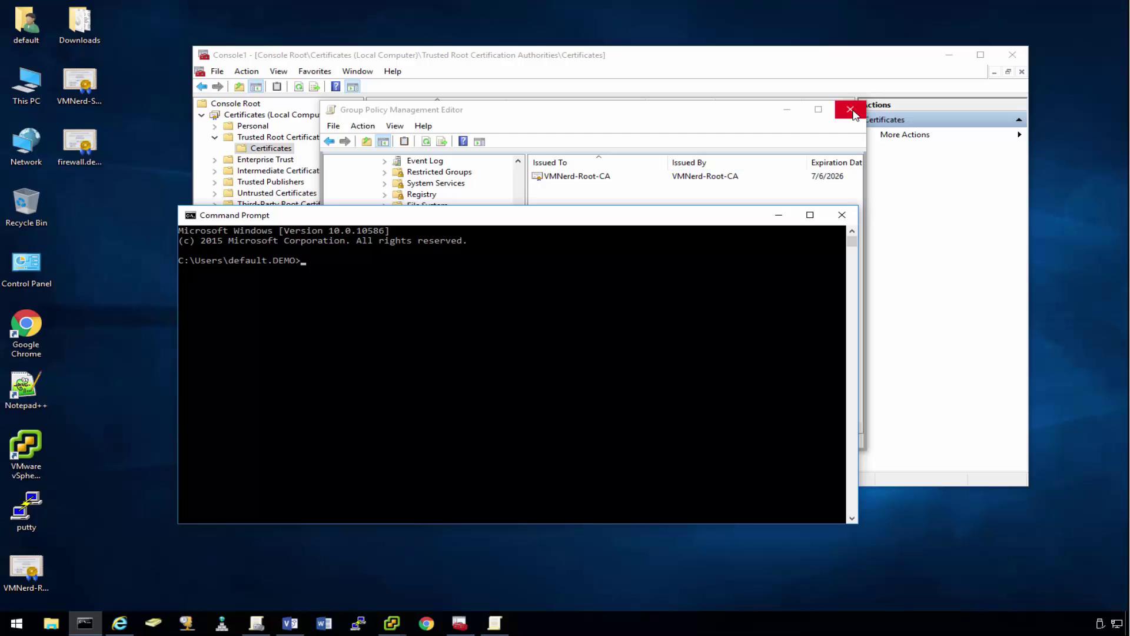
left_click(742, 188)
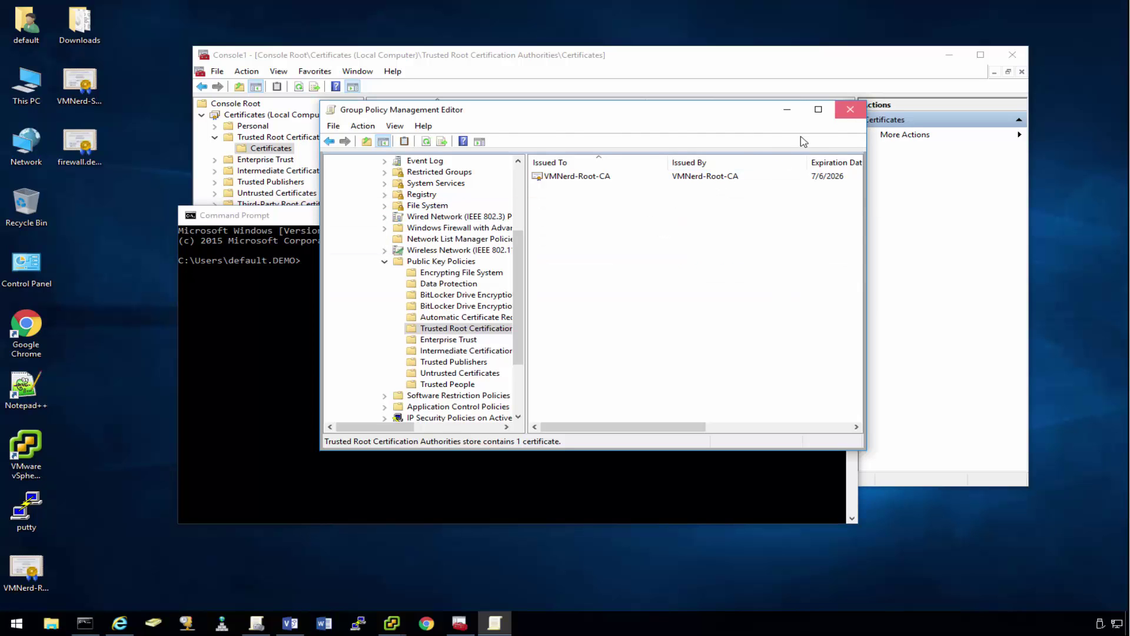
left_click(850, 113)
Step: Run gpupdate /force to push the updated domain policy
left_click(496, 351)
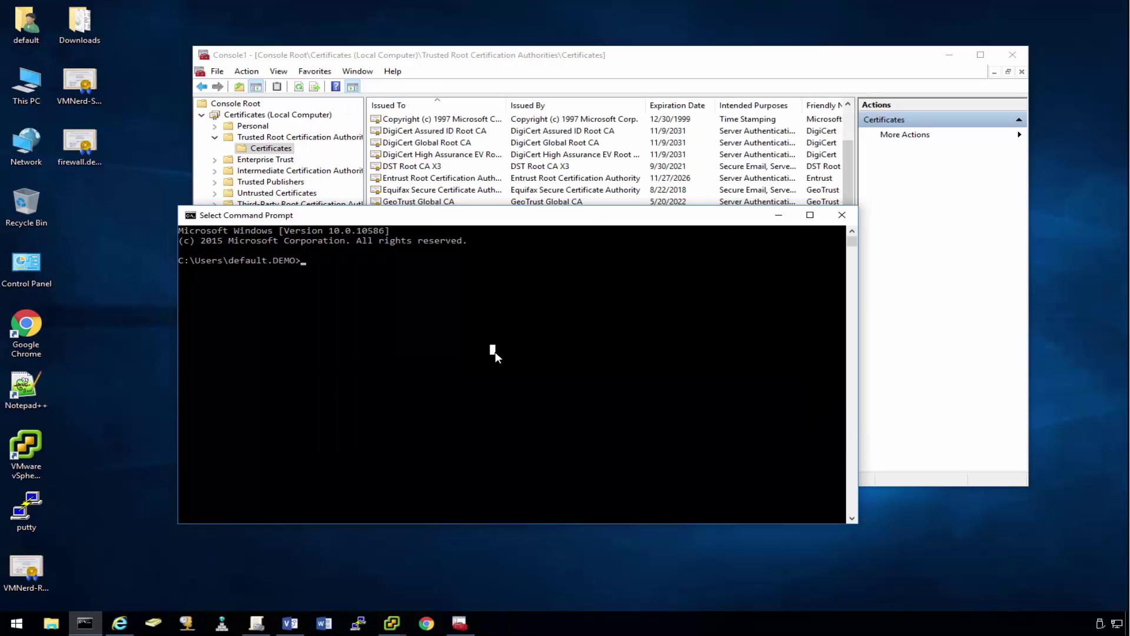
type("gpupdate ")
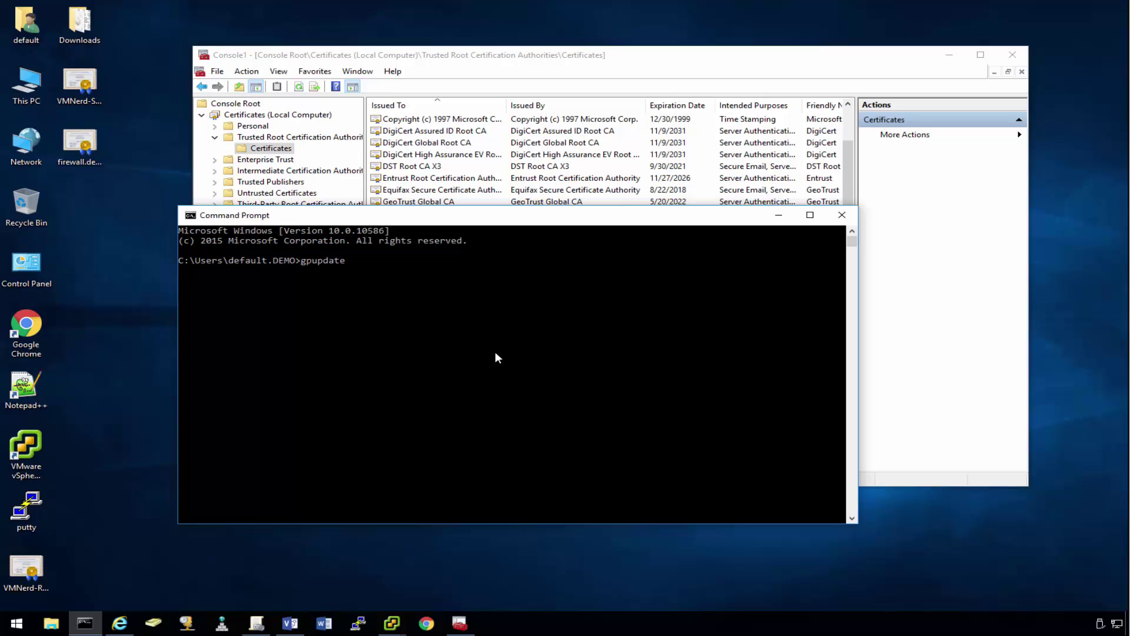
type("/force")
key("Return")
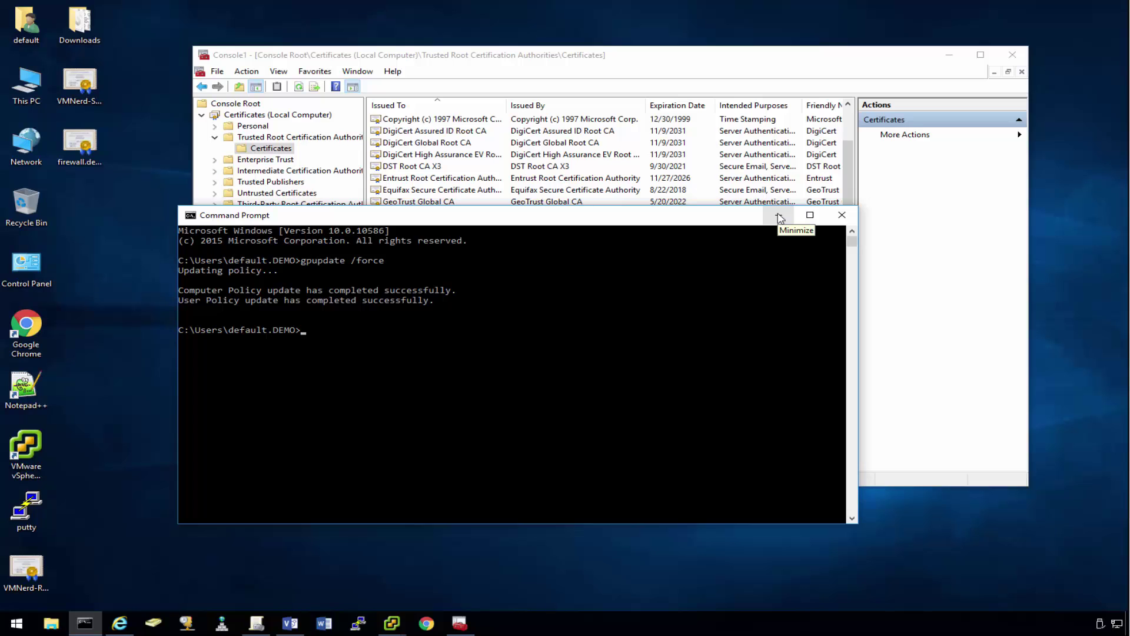
Step: Refresh the local Trusted Root Certification Authorities list so it shows 33 certificates
left_click(778, 216)
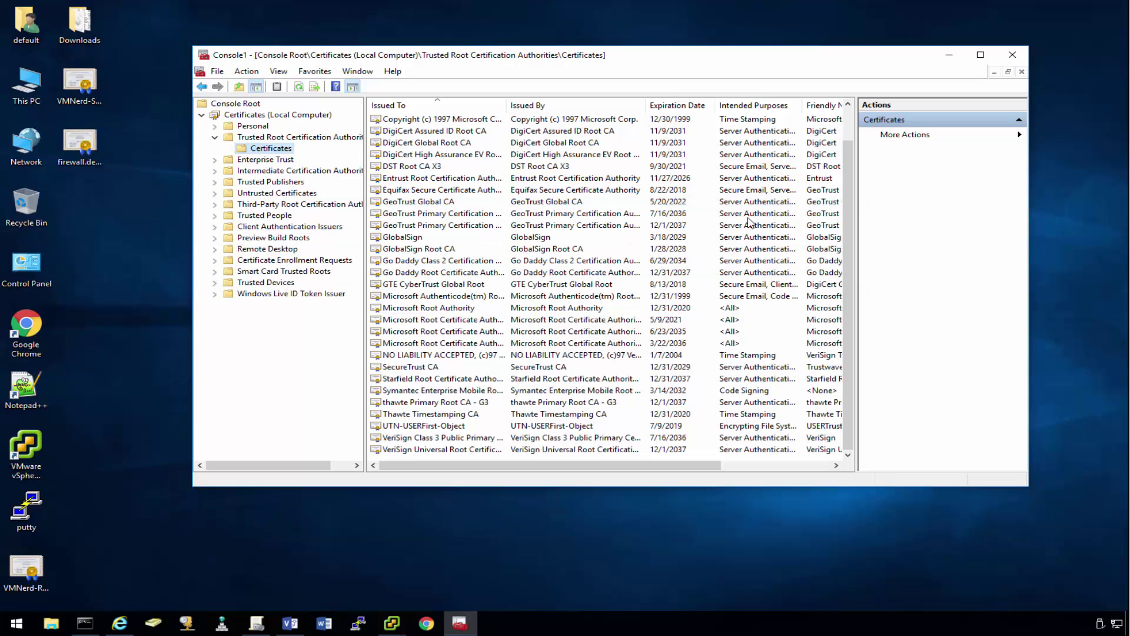
scroll(464, 414, "up", 1)
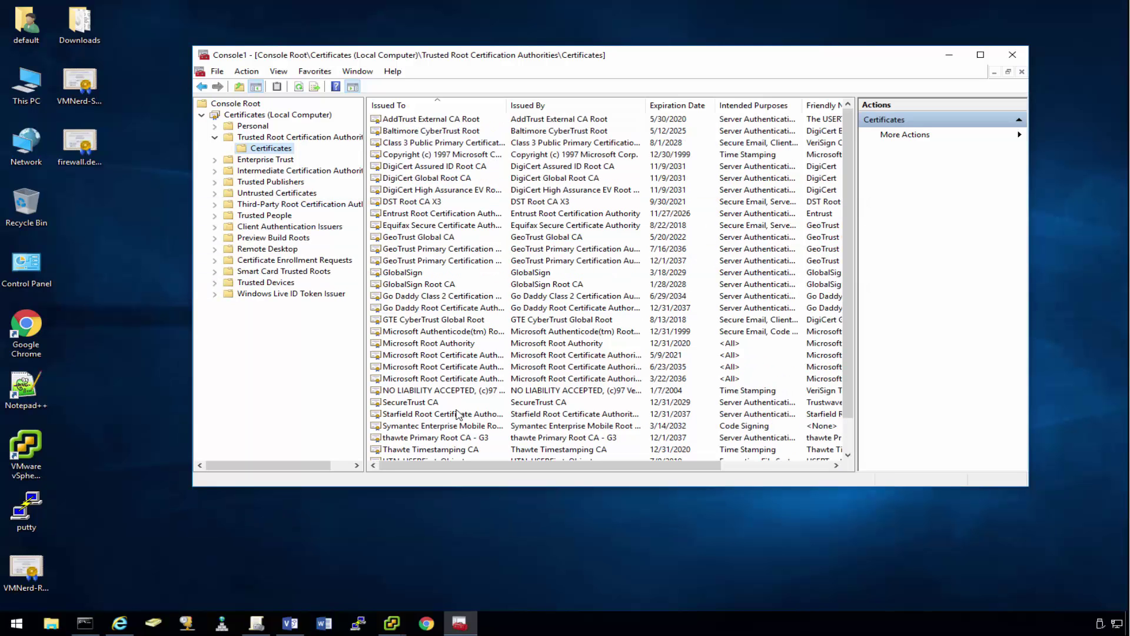
scroll(461, 379, "down", 1)
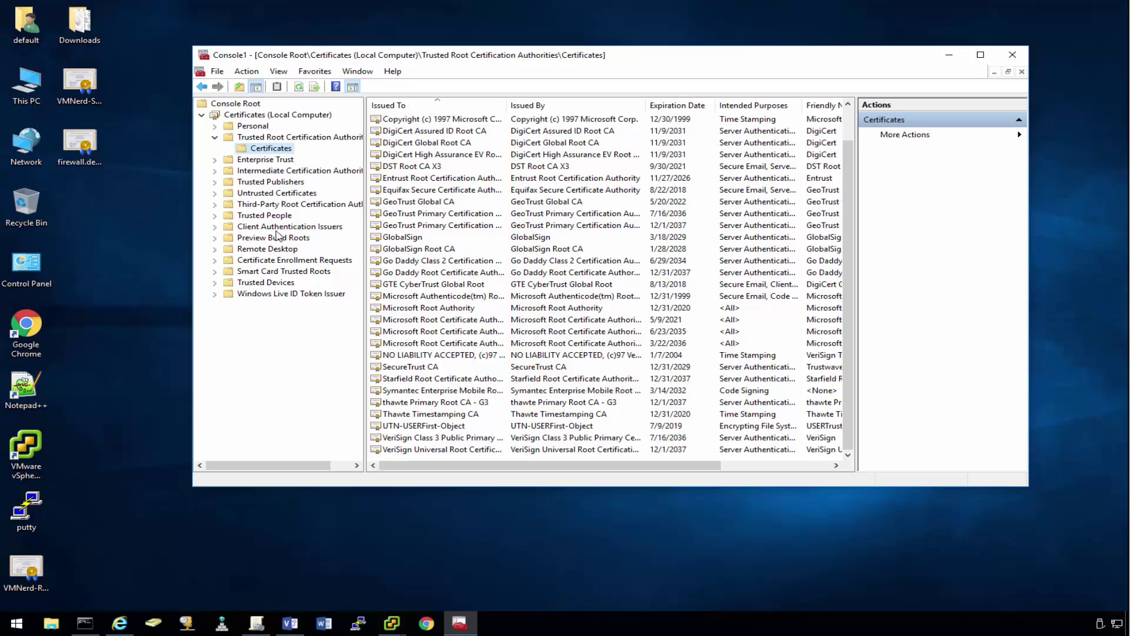
right_click(270, 152)
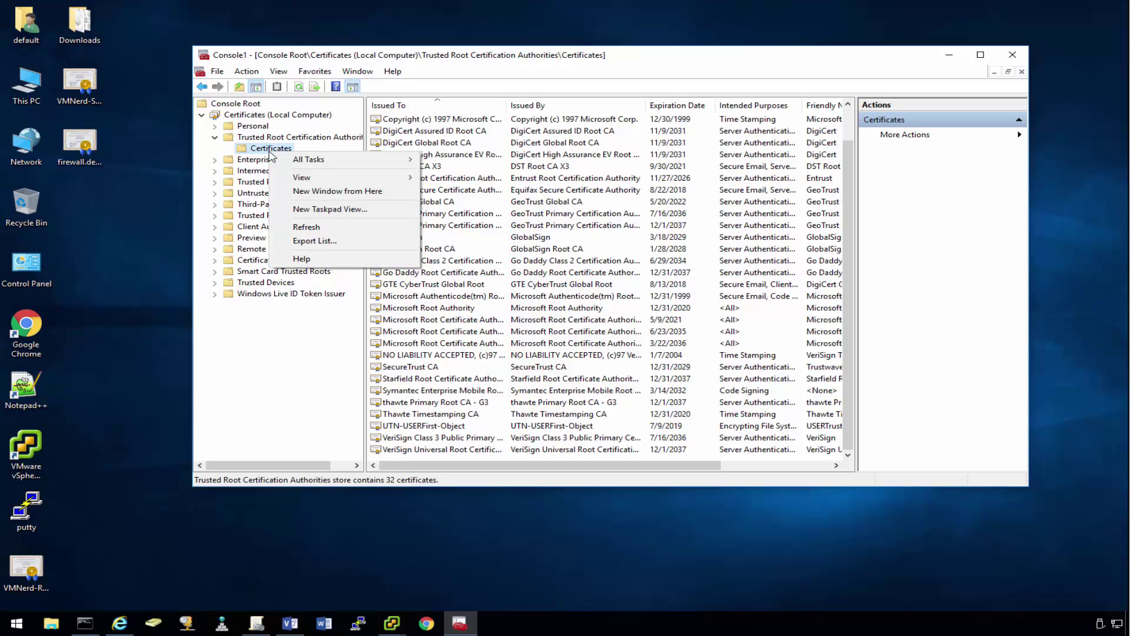
left_click(307, 227)
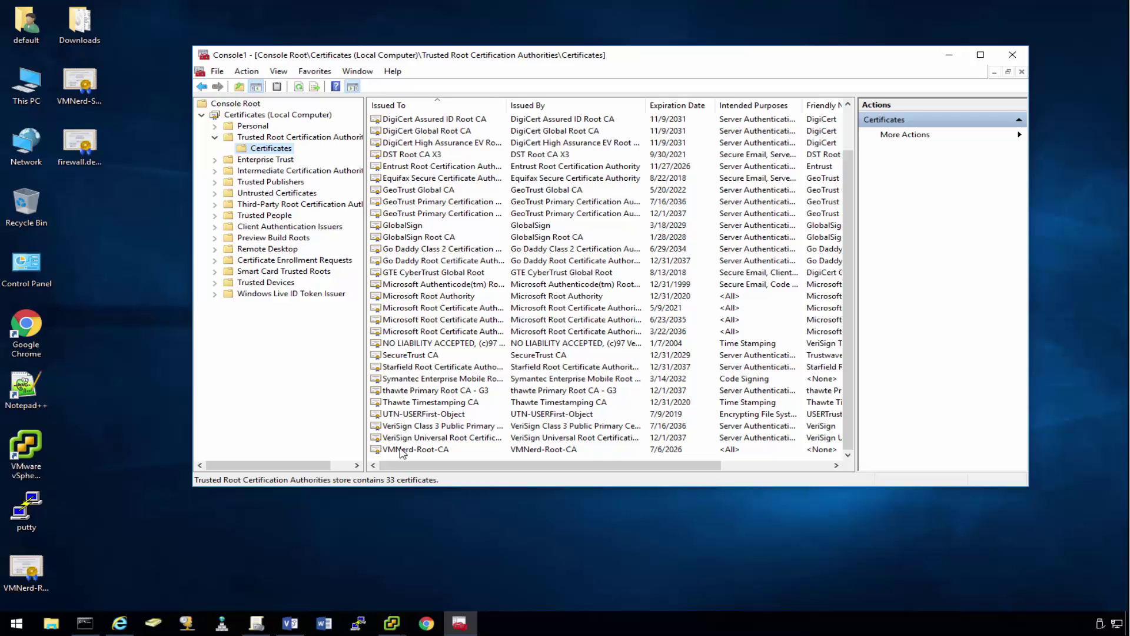
Step: Review the VMNerd-Root-CA certificate's General, Details and Certification Path tabs, expiring 7/6/2026
double_click(403, 449)
left_click(268, 88)
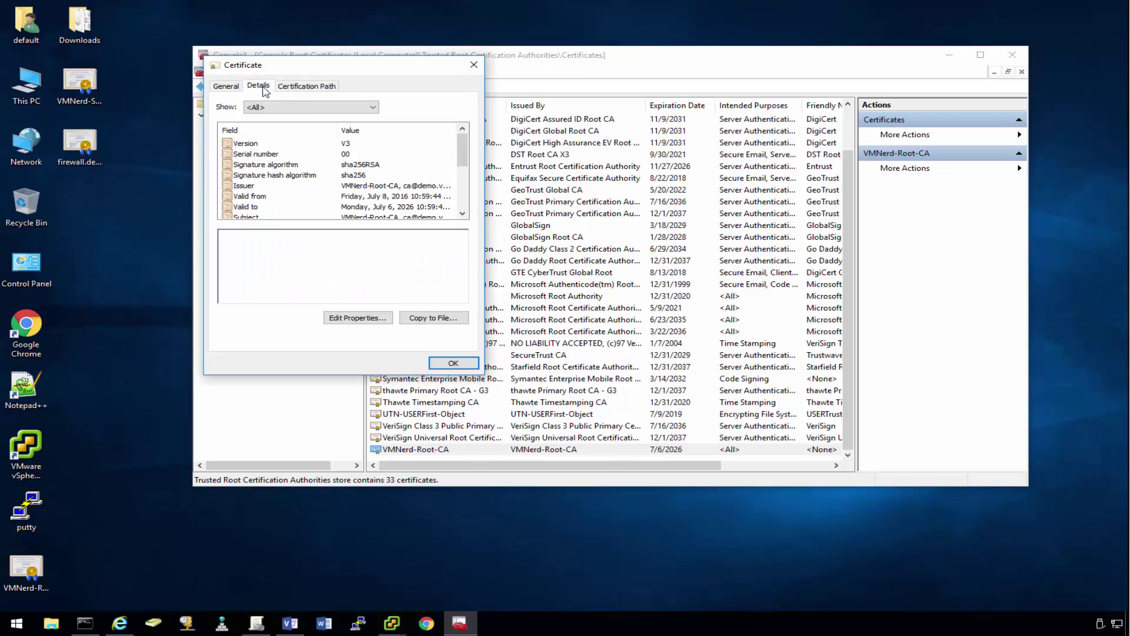
left_click(303, 88)
left_click(257, 89)
left_click(227, 89)
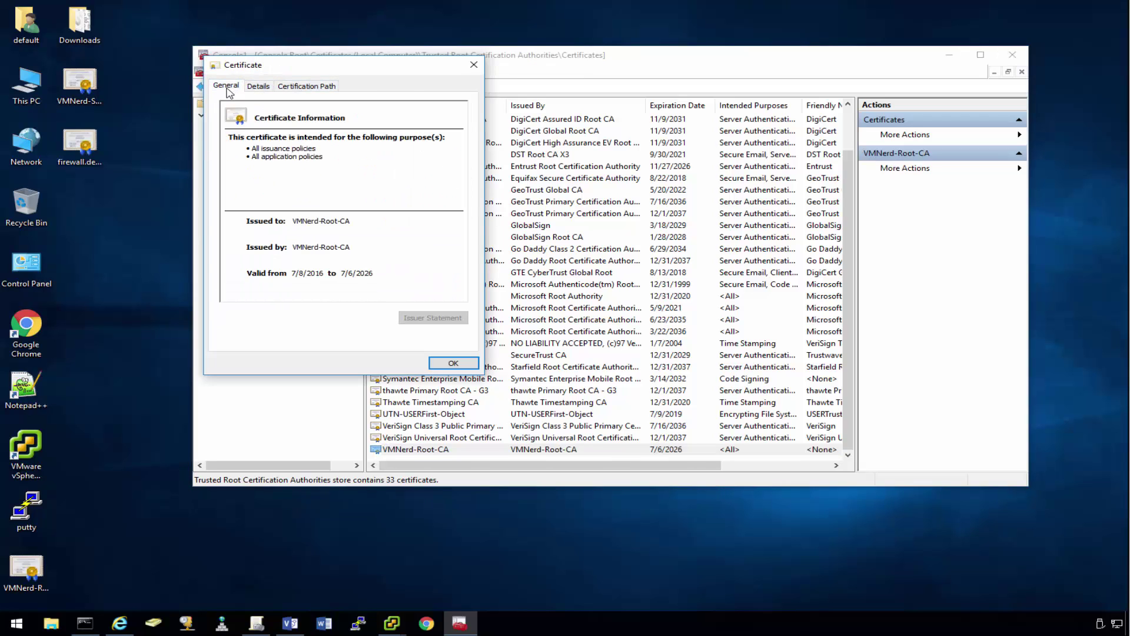
left_click(474, 65)
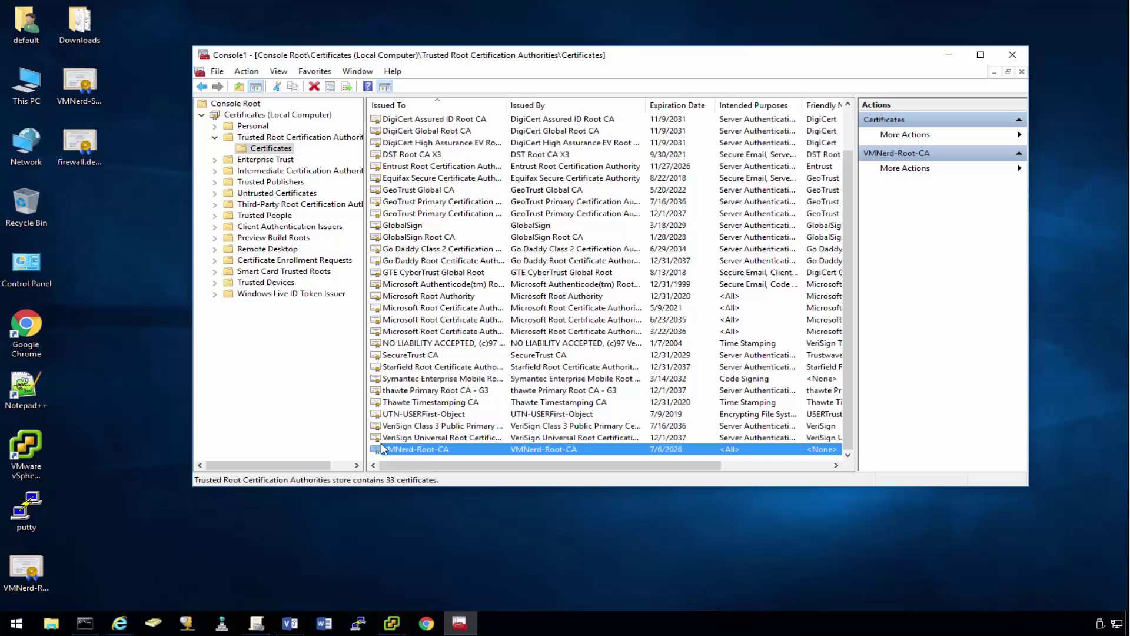
right_click(119, 625)
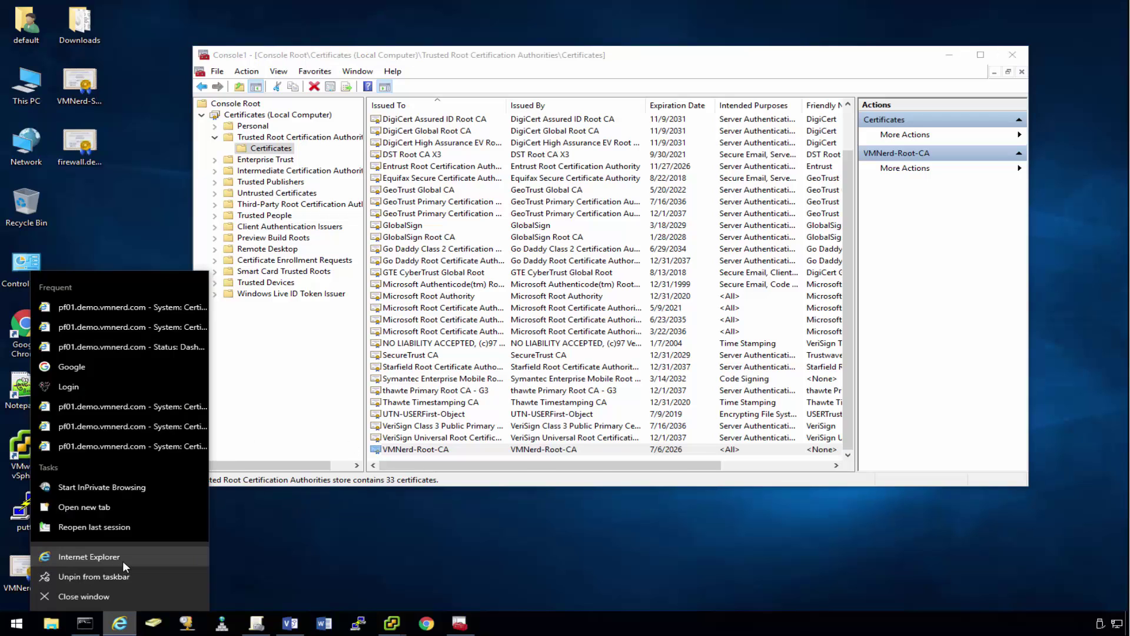
Step: Load the pfSense login page at firewall.demo.vmnerd.com in a new Internet Explorer window
left_click(123, 559)
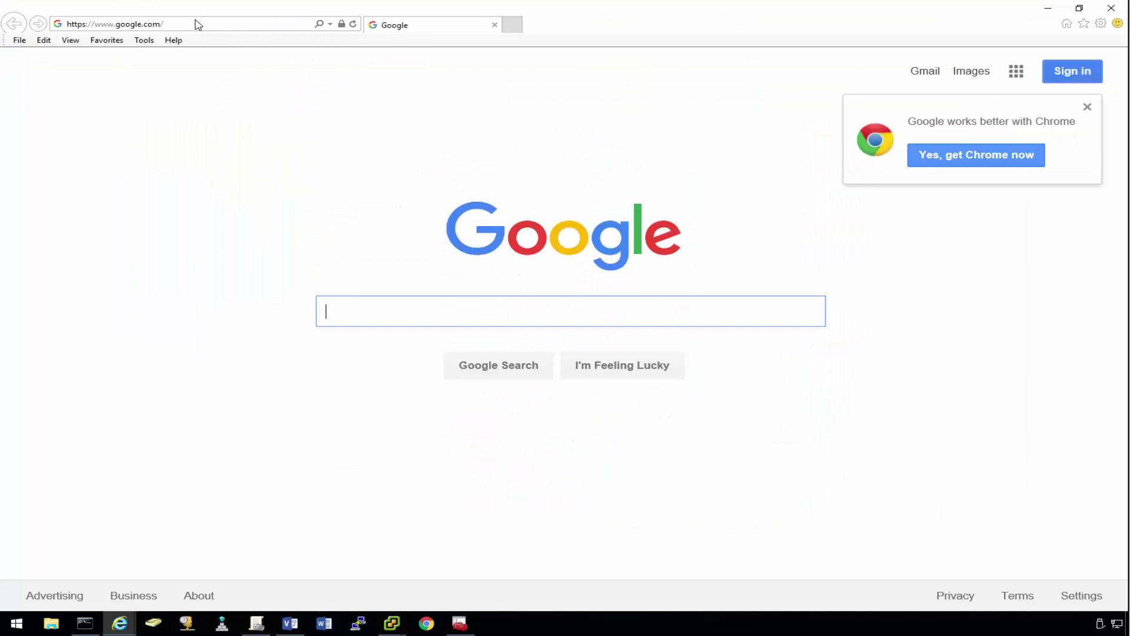
left_click(198, 21)
type("firewall.demo.vmnerd")
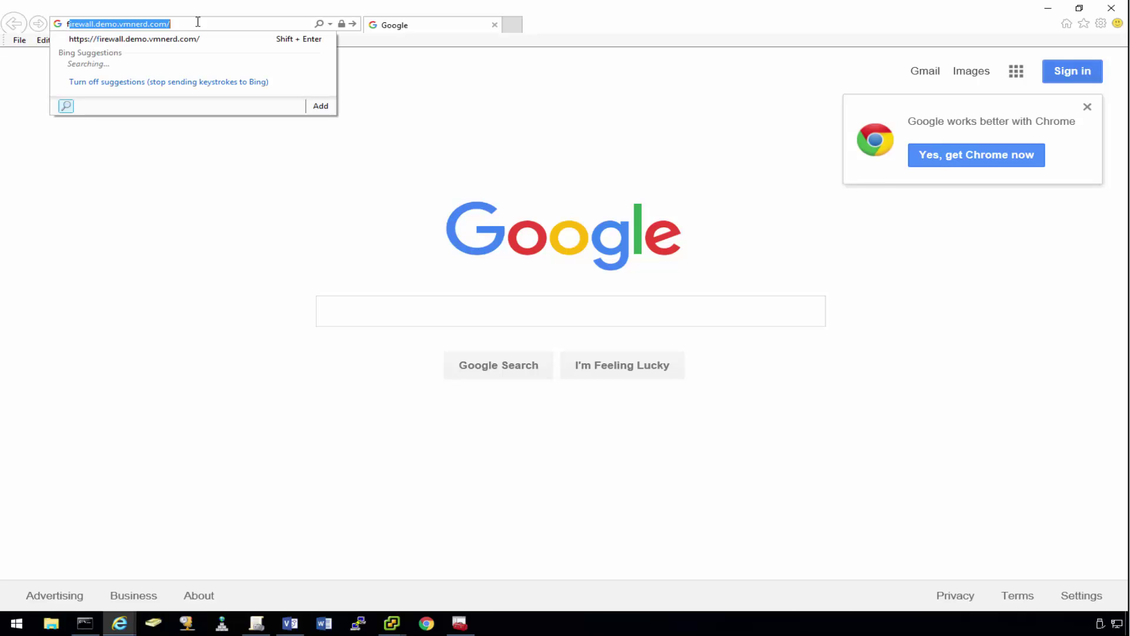
key("Return")
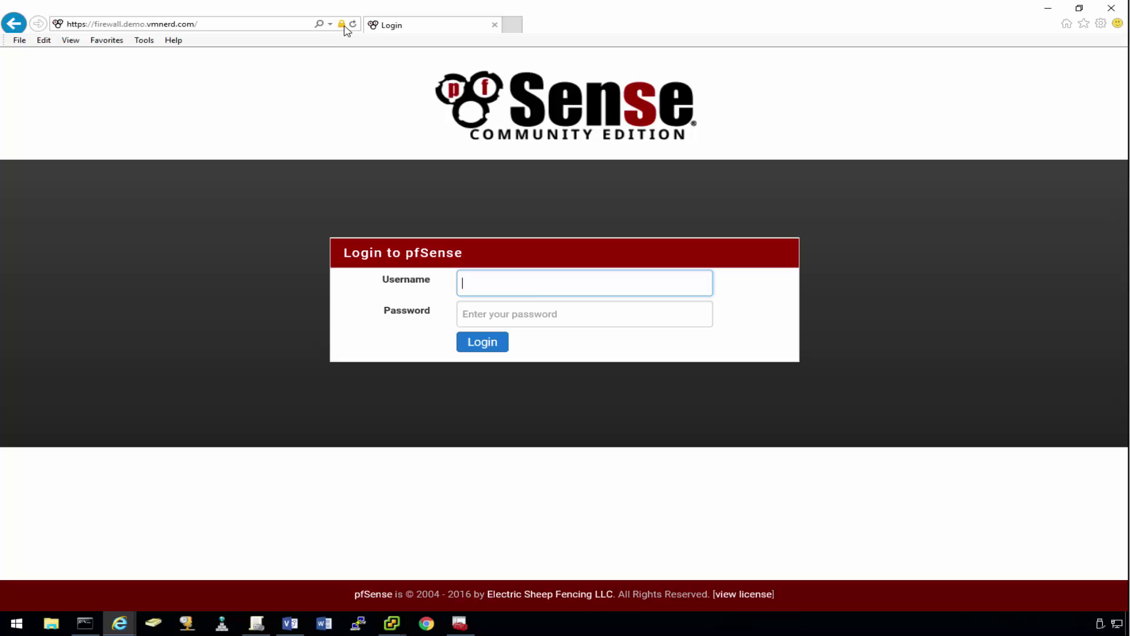
Step: Inspect the site certificate's chain, opening the VMNerd-Root-CA and VMNerd-Sub1-CA certificates
left_click(344, 27)
left_click(263, 148)
left_click_drag(170, 16, 326, 55)
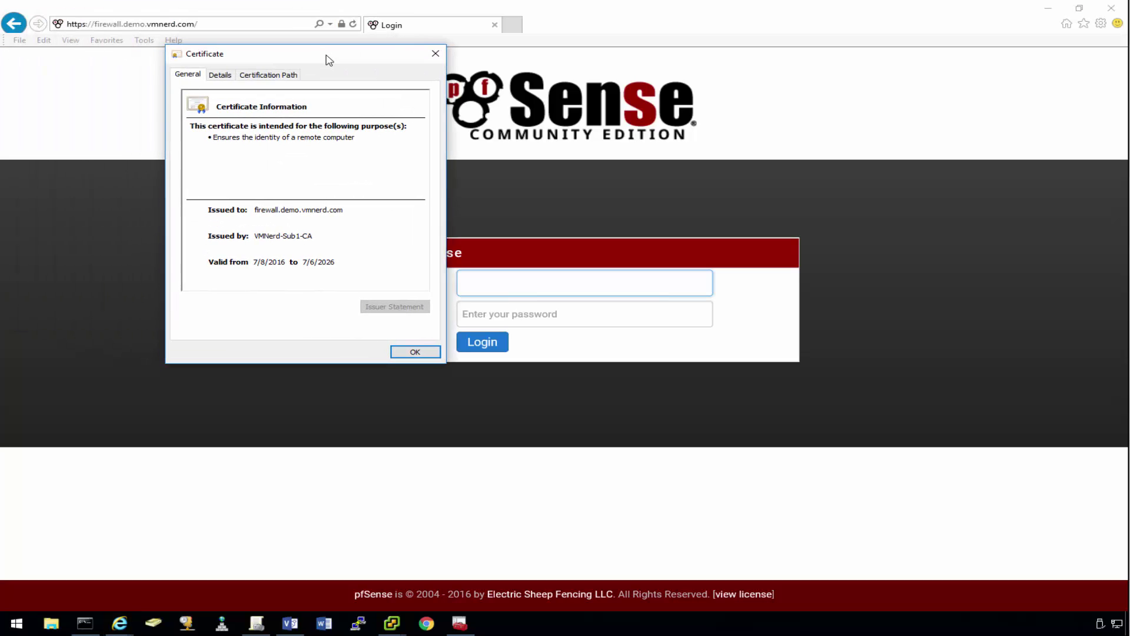
left_click(281, 75)
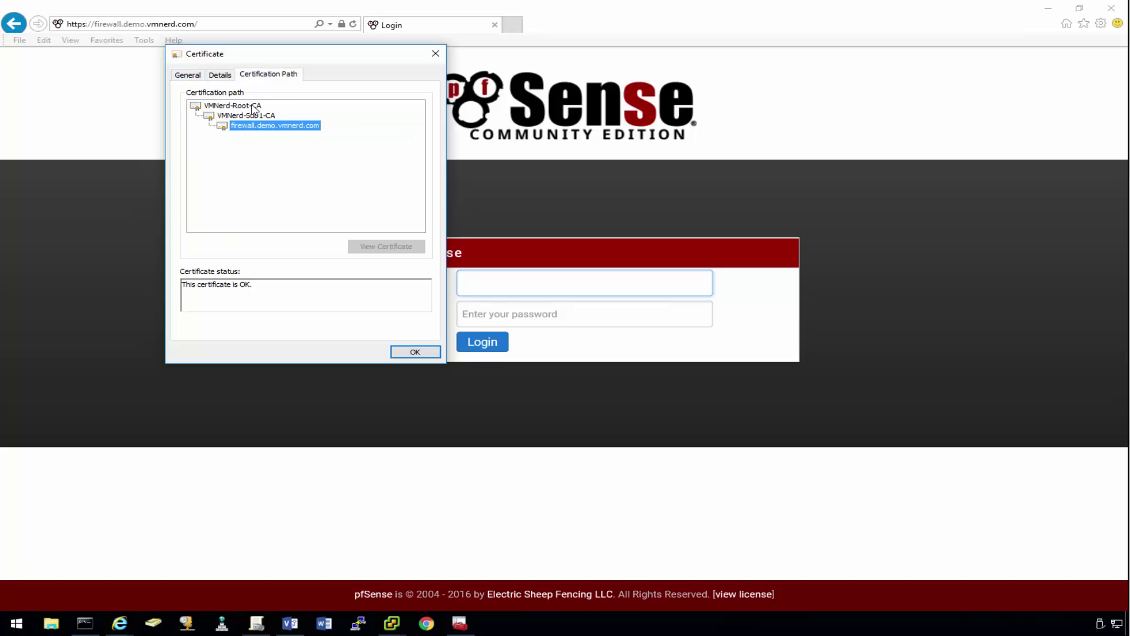
left_click(247, 106)
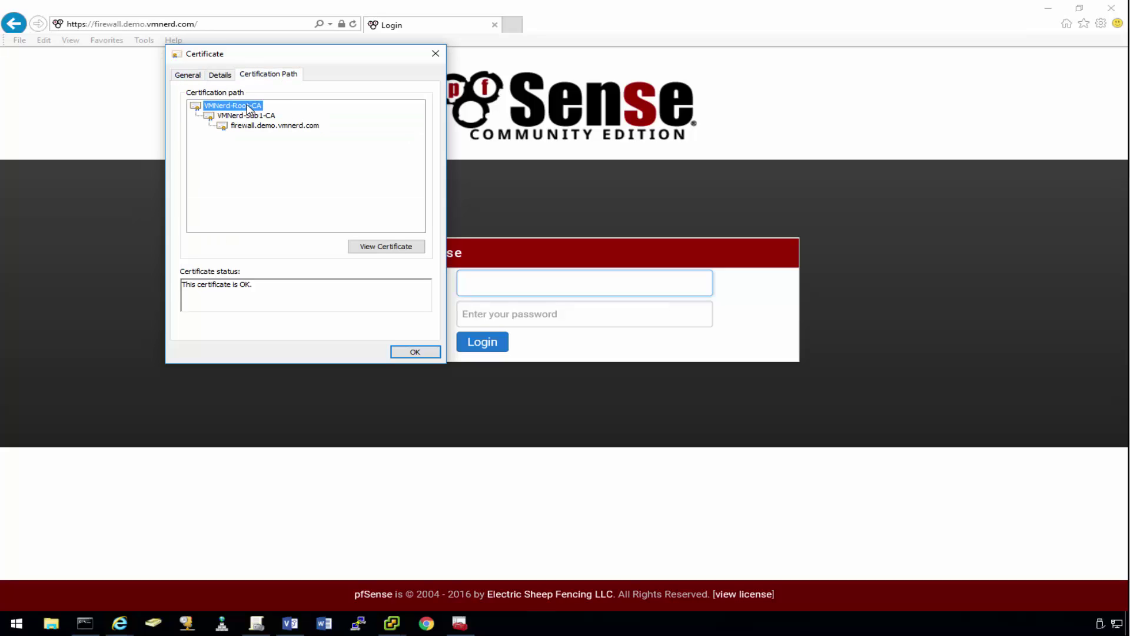
left_click(362, 246)
left_click(460, 101)
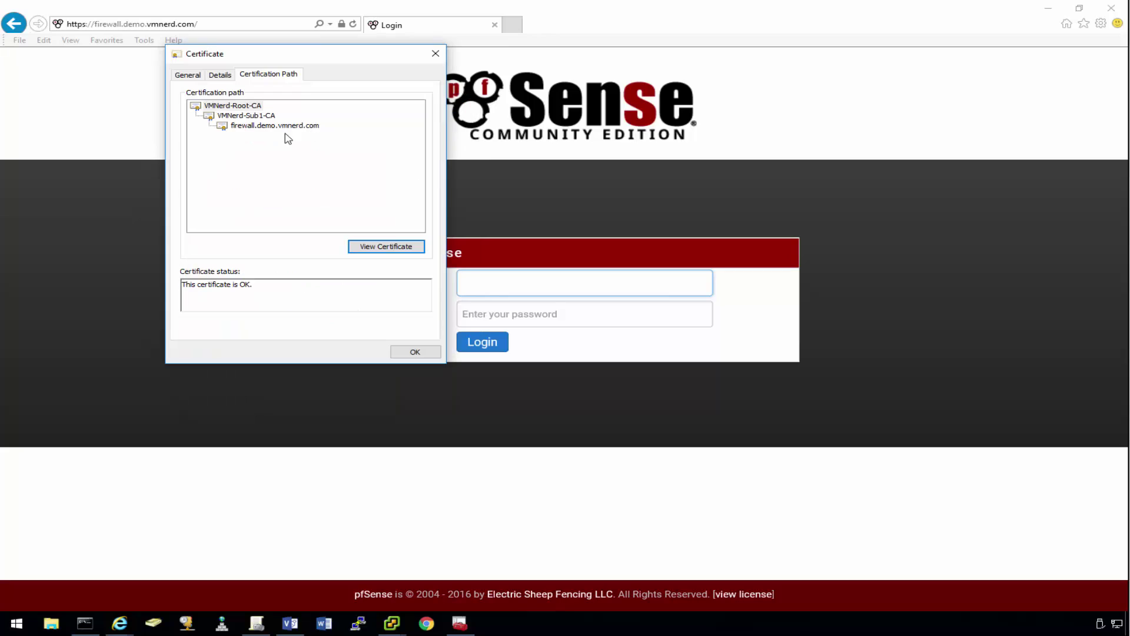
left_click(288, 126)
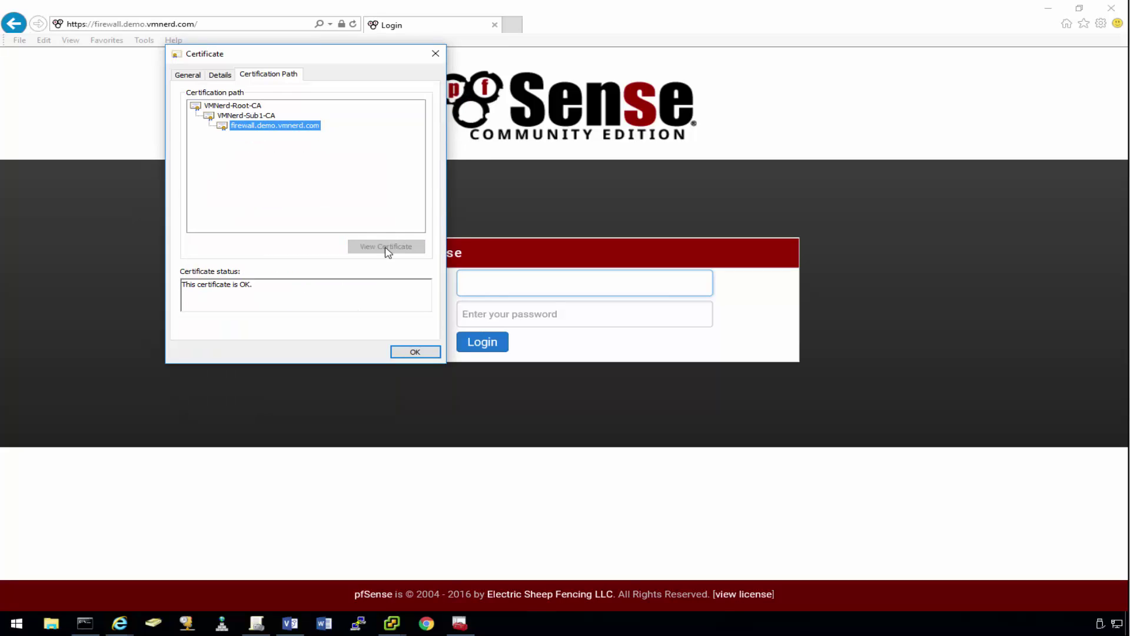
left_click(267, 116)
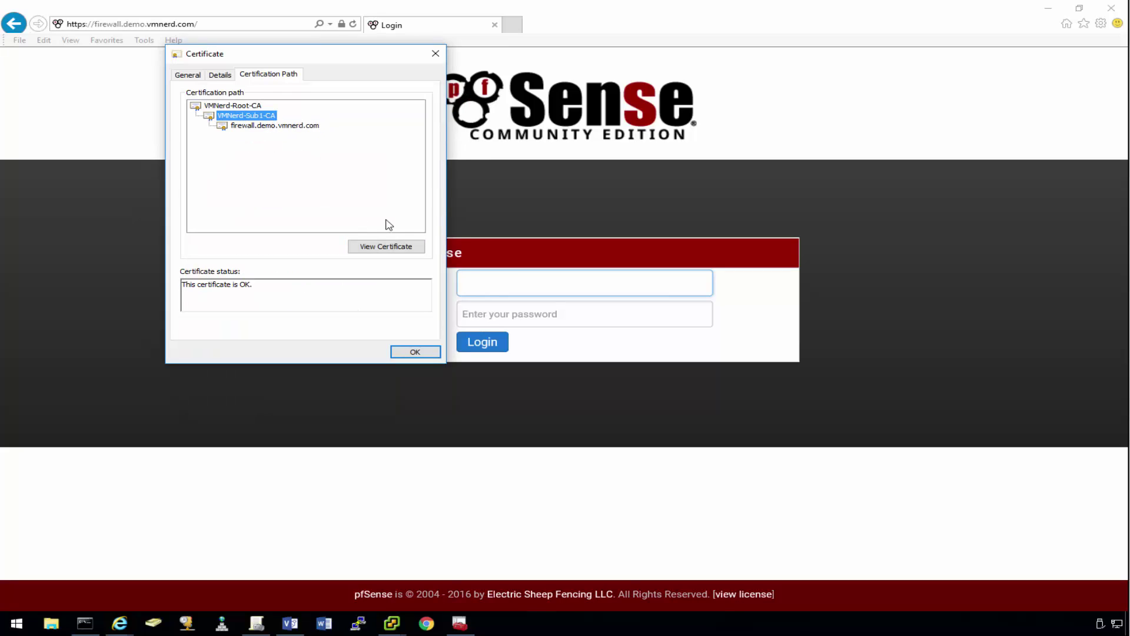
left_click(400, 252)
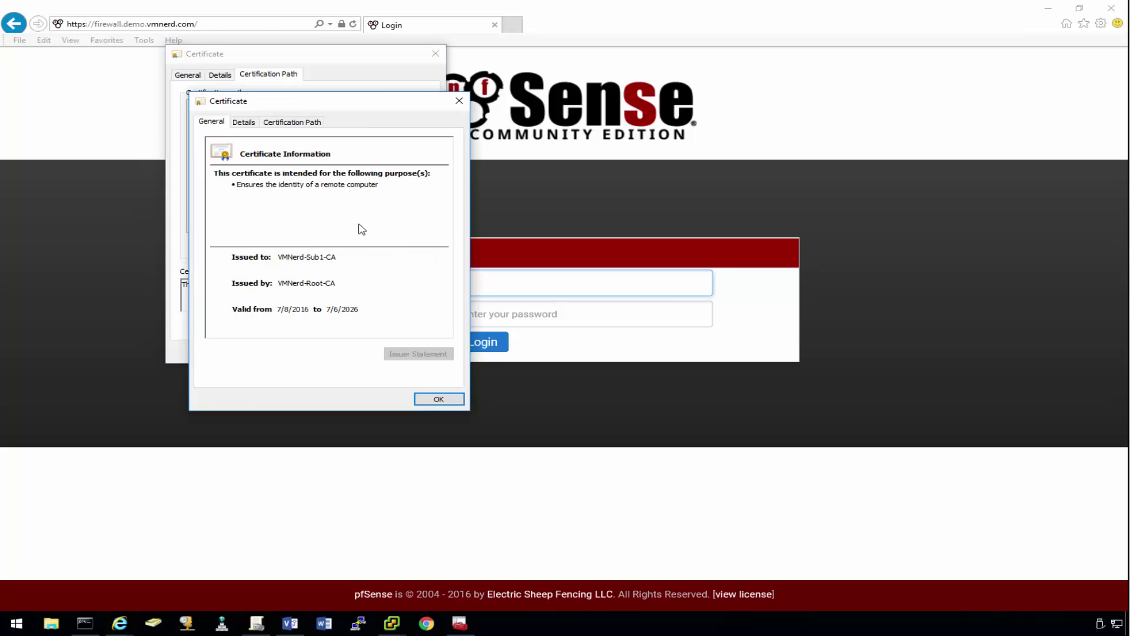
left_click(460, 101)
left_click(265, 107)
left_click(277, 126)
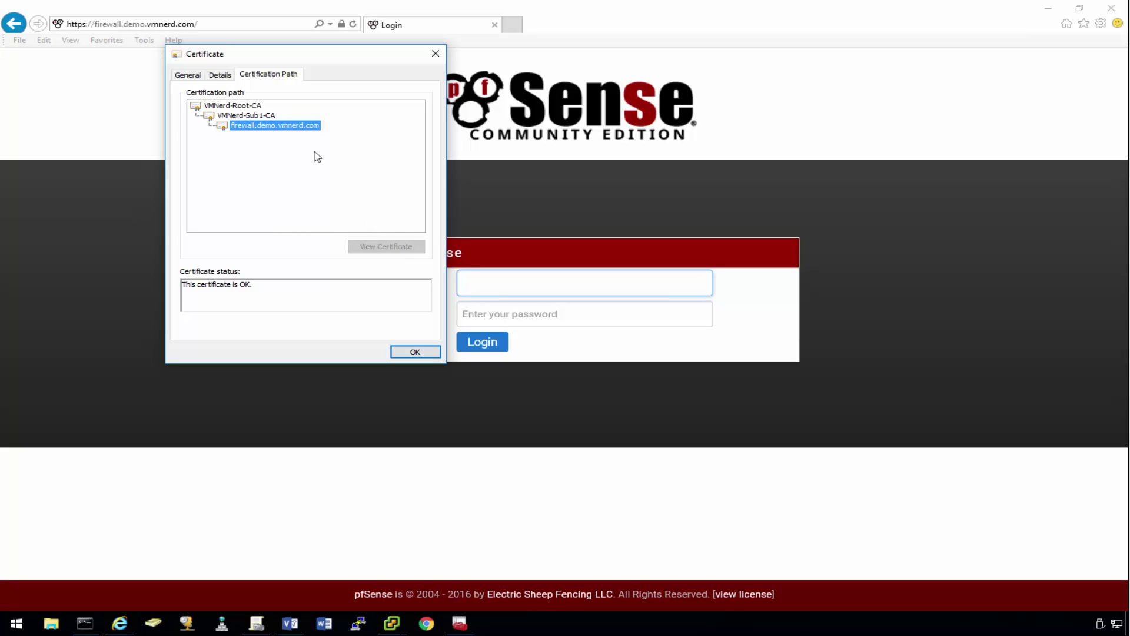
Step: Check the certificate's Subject Alternative Name IP addresses in Details, then close it
left_click(224, 78)
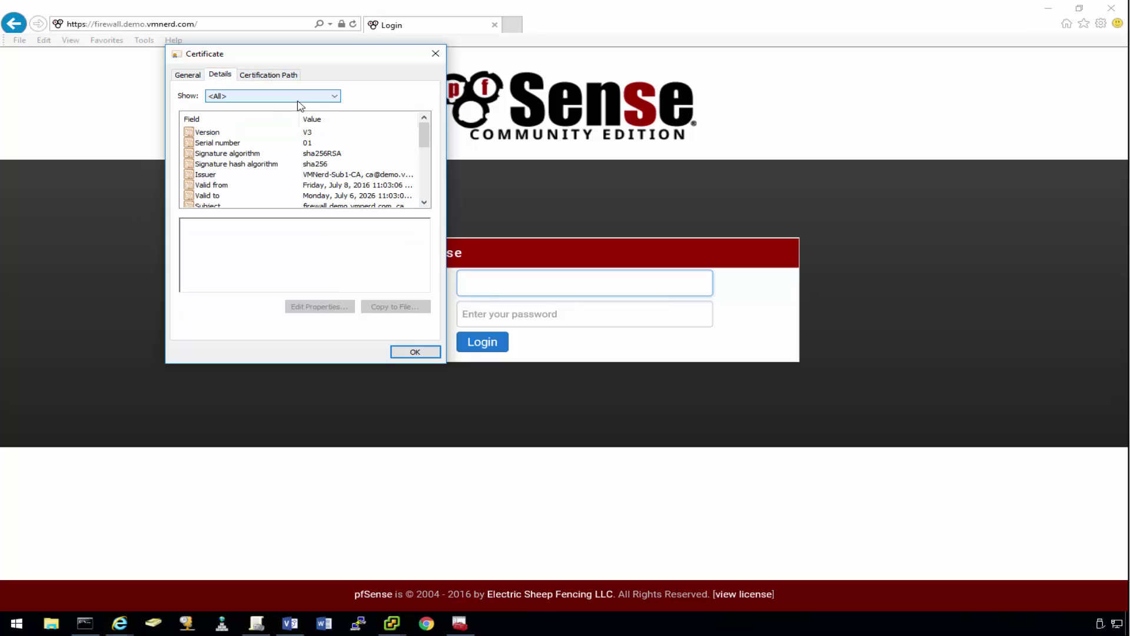
left_click_drag(423, 132, 423, 182)
left_click(265, 174)
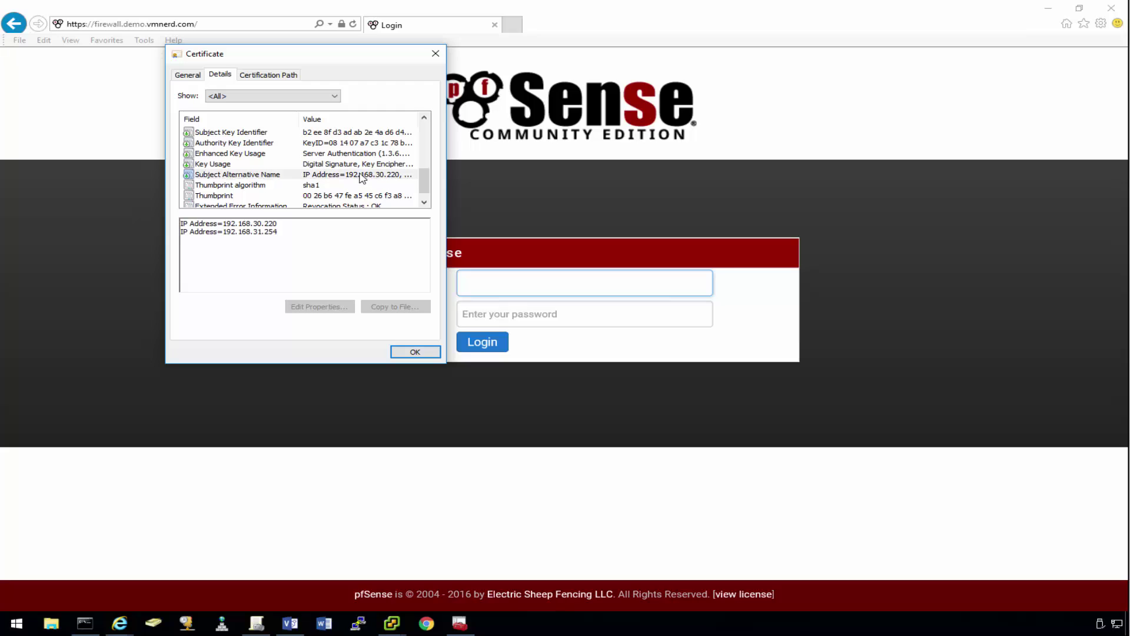
left_click(262, 262)
left_click_drag(424, 183, 424, 125)
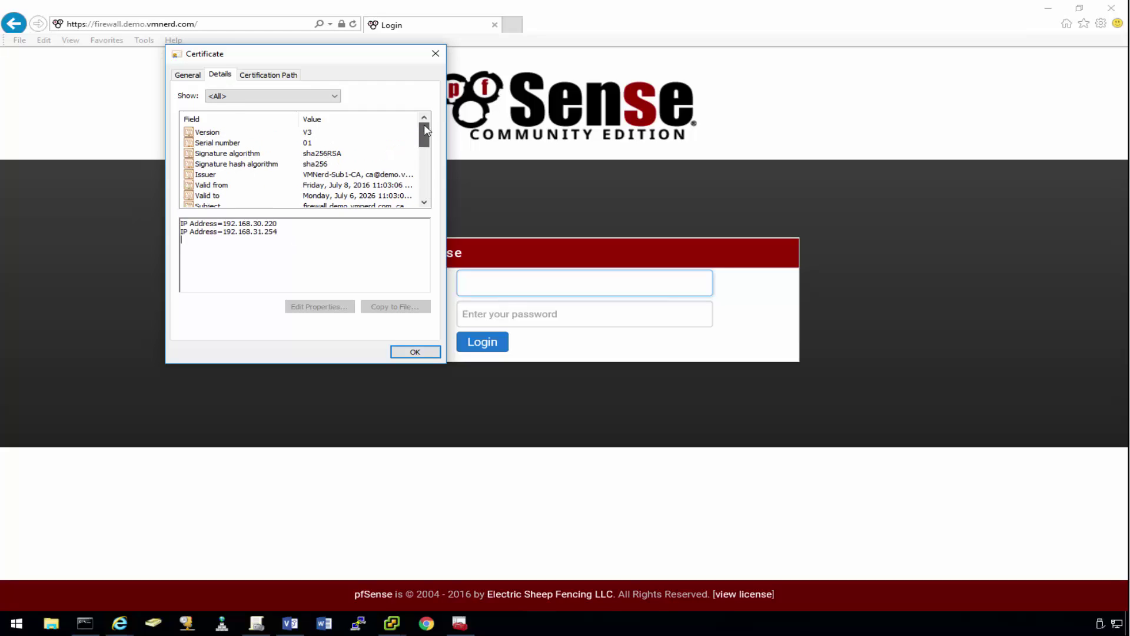
left_click(187, 74)
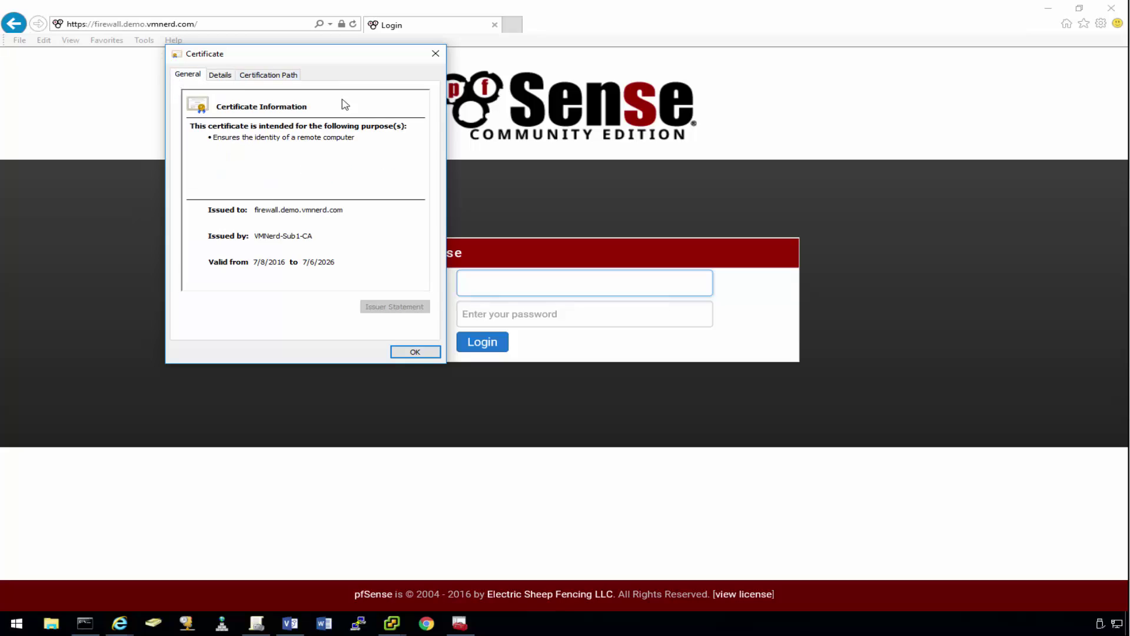
left_click(435, 53)
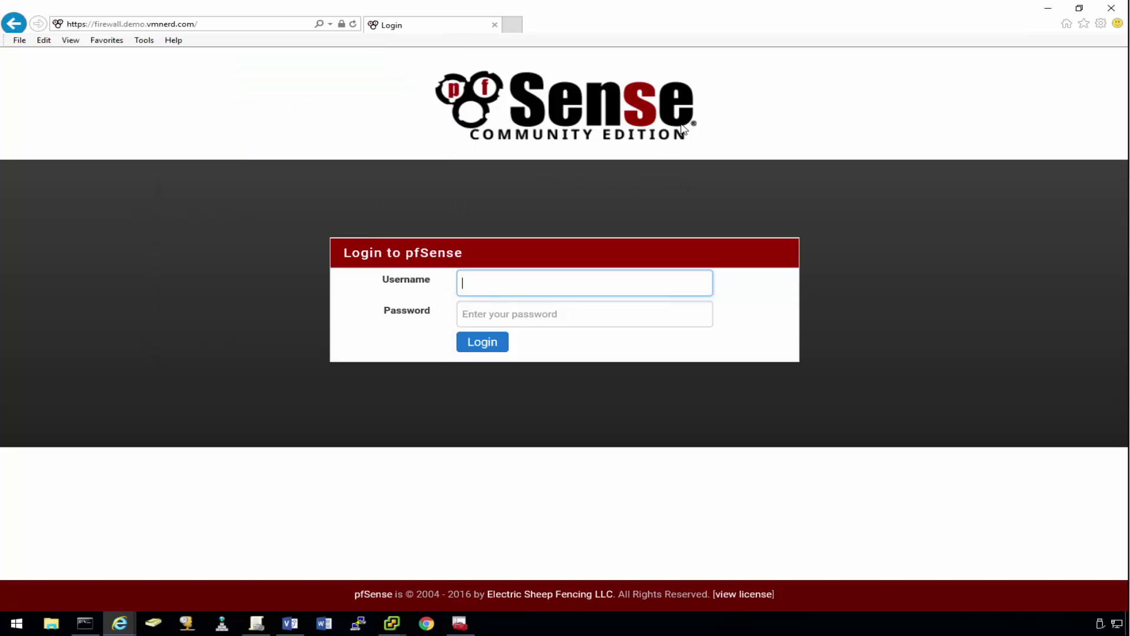
left_click(216, 23)
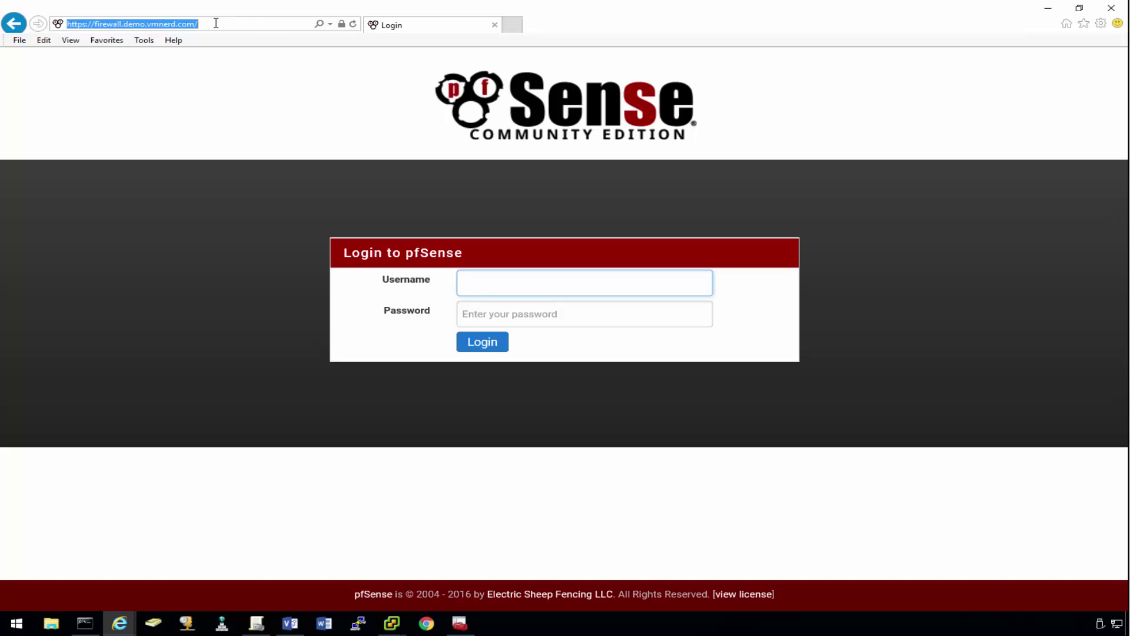
type("ht")
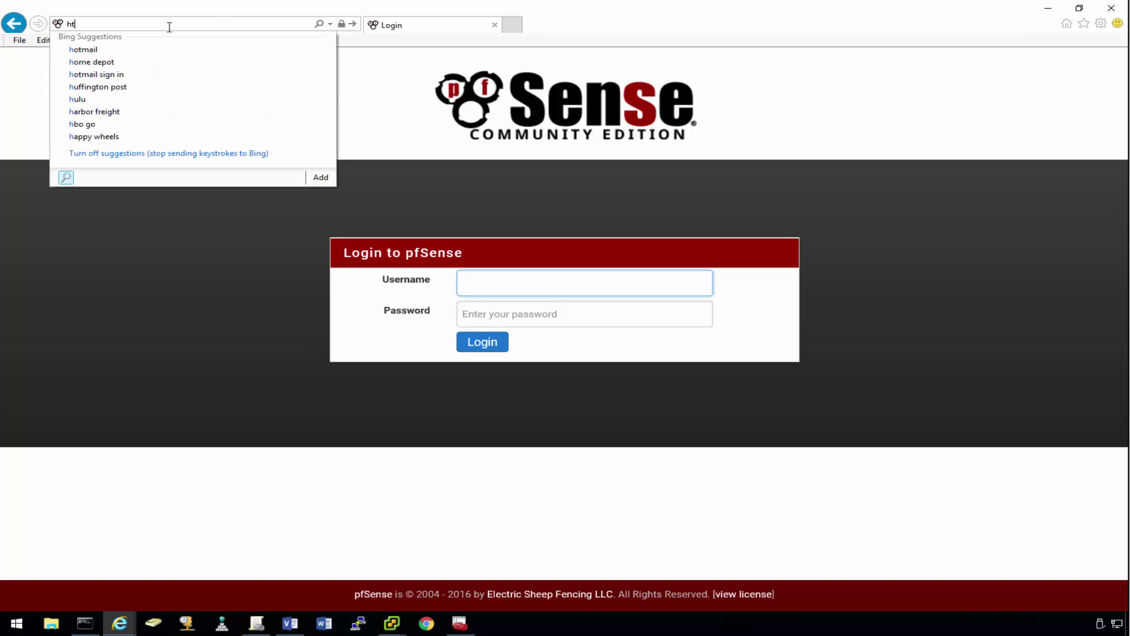
type("tps://192.1+68")
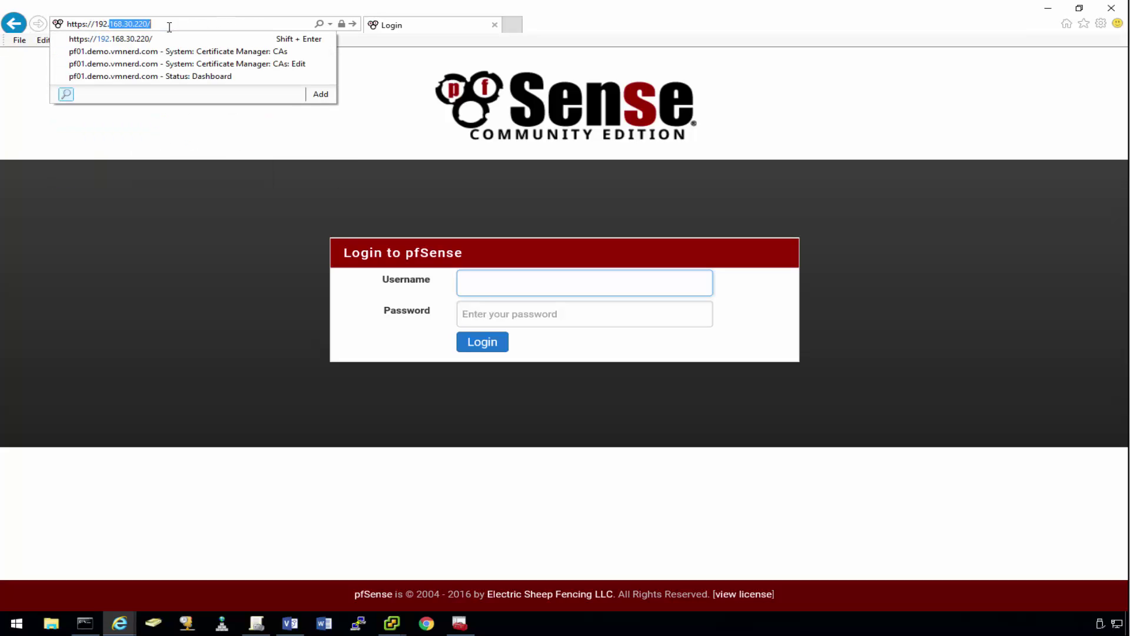
key("BackSpace")
key("BackSpace")
key("BackSpace")
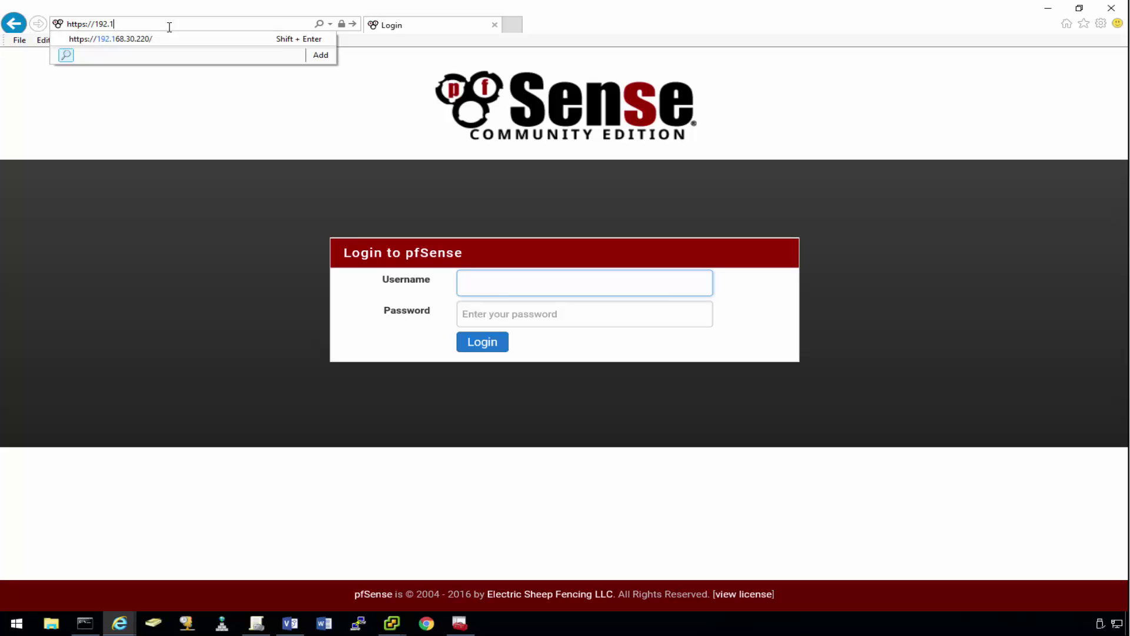
type("68.")
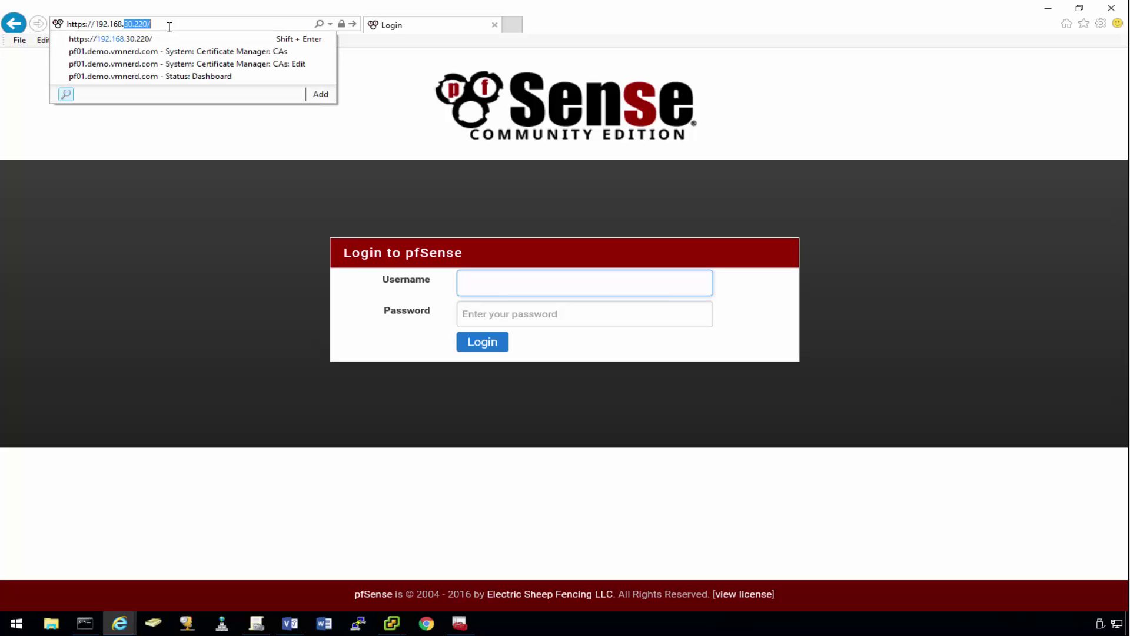
type("30.22")
key("Return")
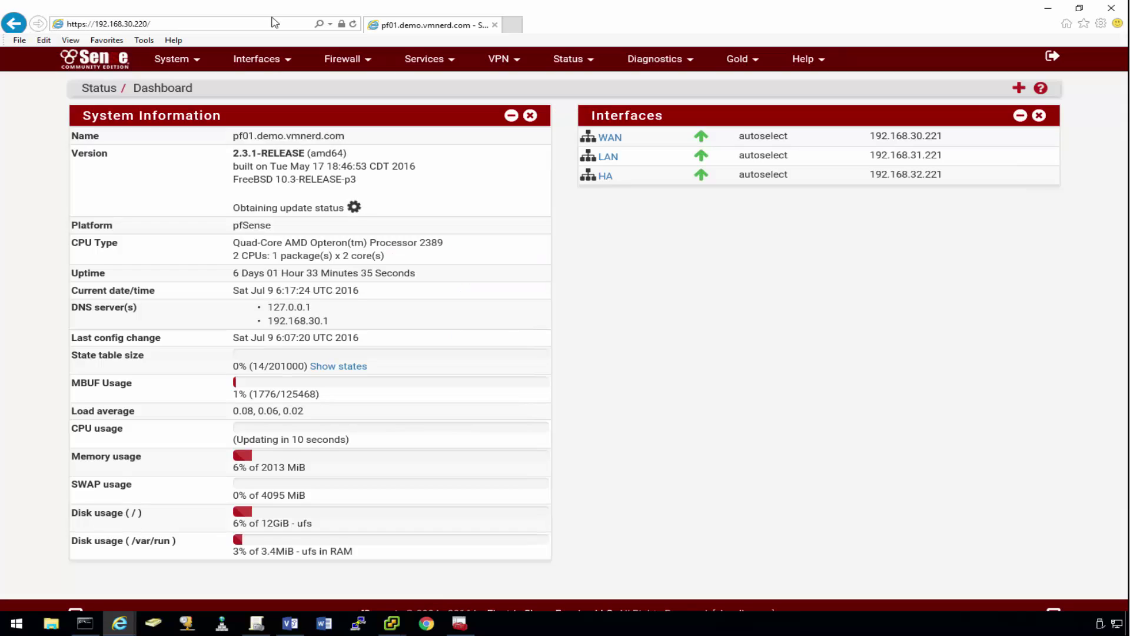
Step: Check the site certificate's Certification Path and Details, then close it
left_click(341, 24)
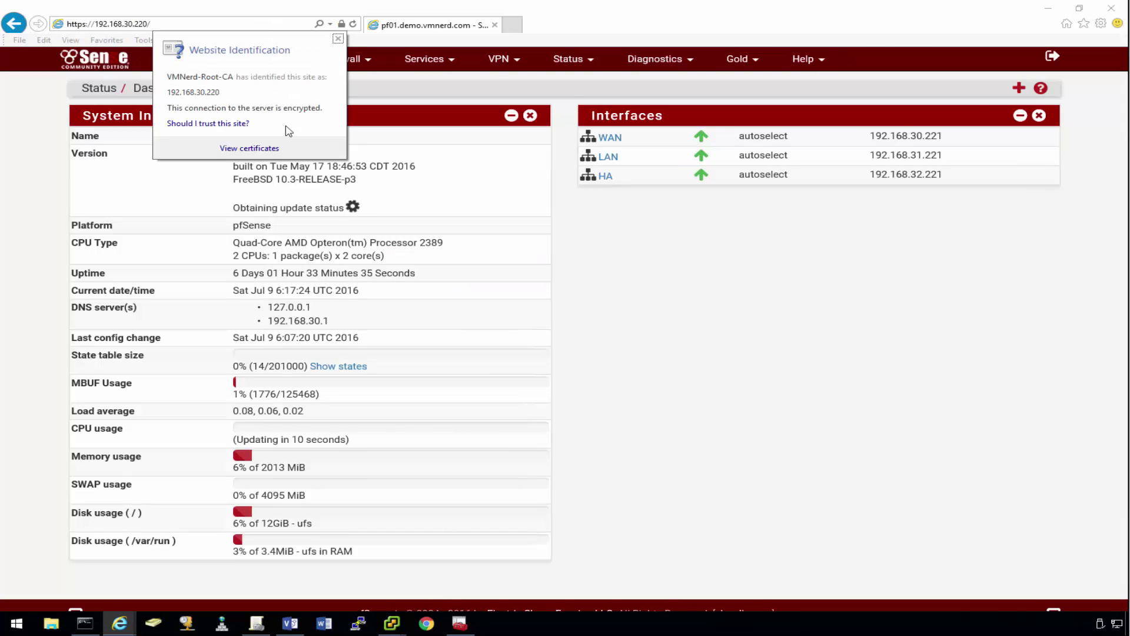
left_click(260, 148)
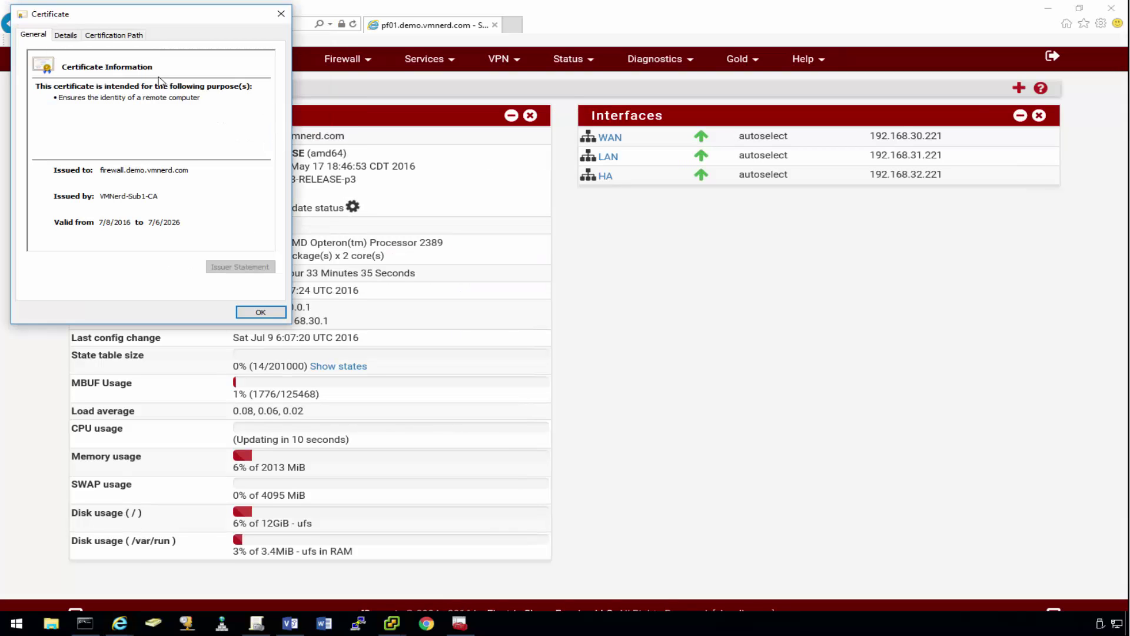
left_click(134, 36)
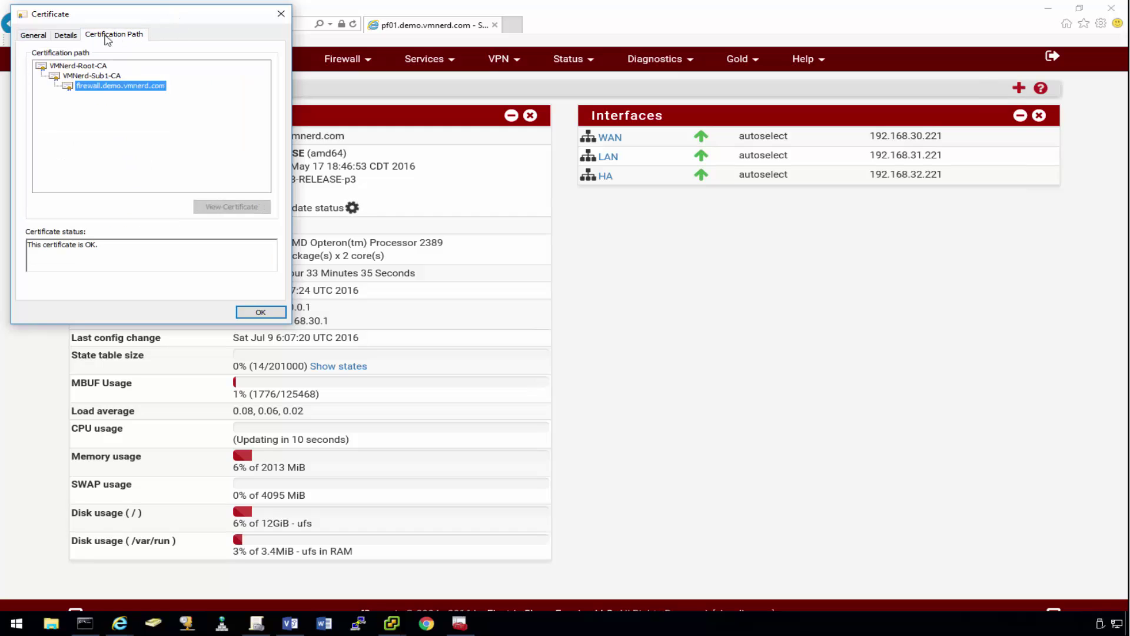
left_click(73, 36)
left_click_drag(268, 94, 269, 136)
left_click(281, 13)
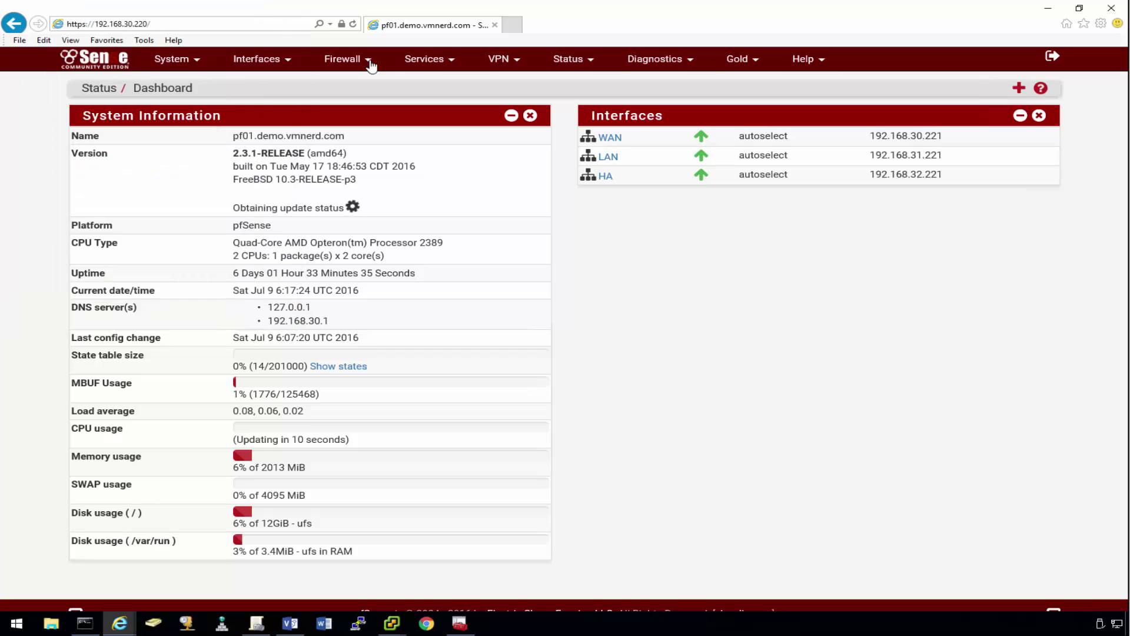